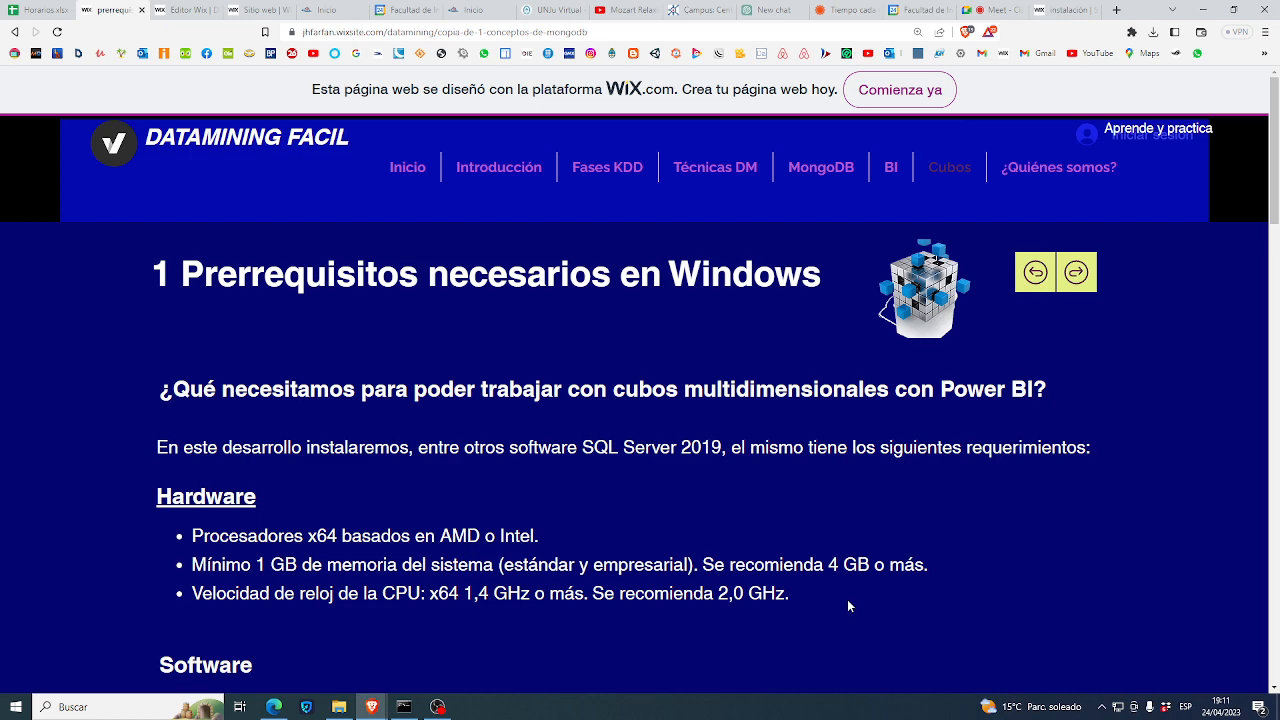
- Admit everyone waiting in the Meet call, then return to the Prerequisites page and dismiss the presenting notice
left_click(995, 10)
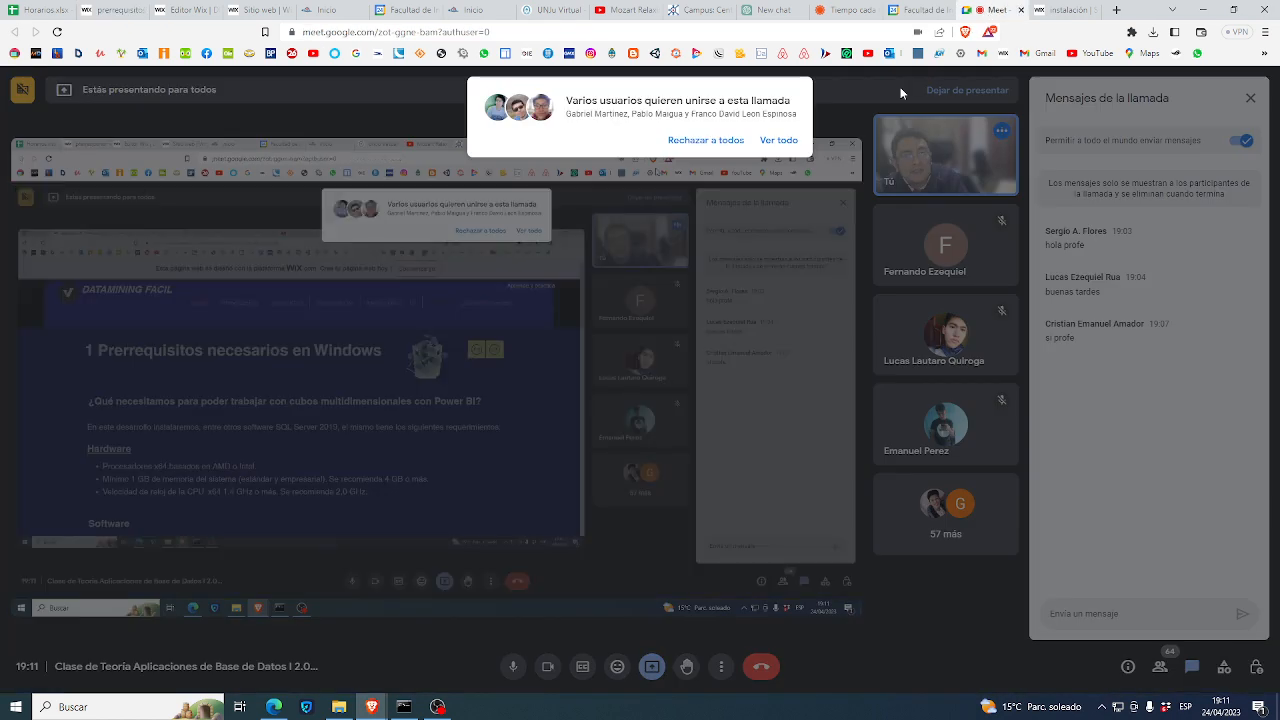
left_click(778, 140)
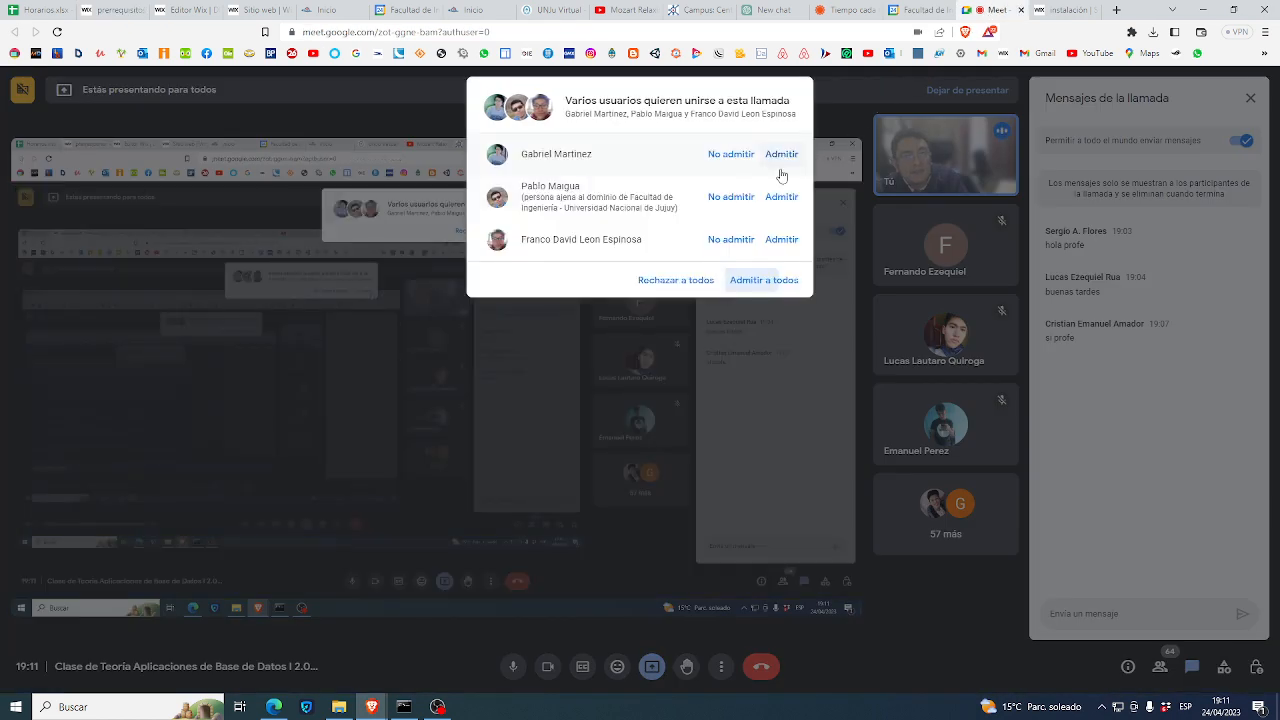
left_click(760, 283)
left_click(102, 12)
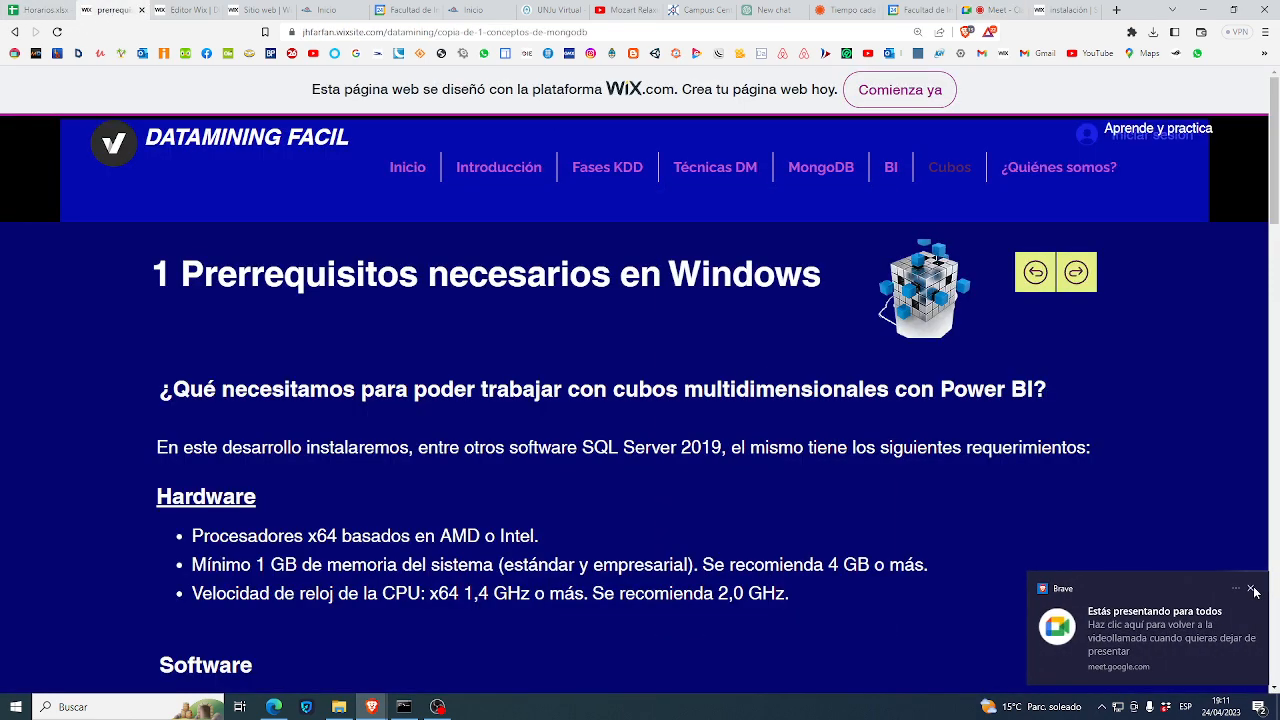
left_click(1253, 590)
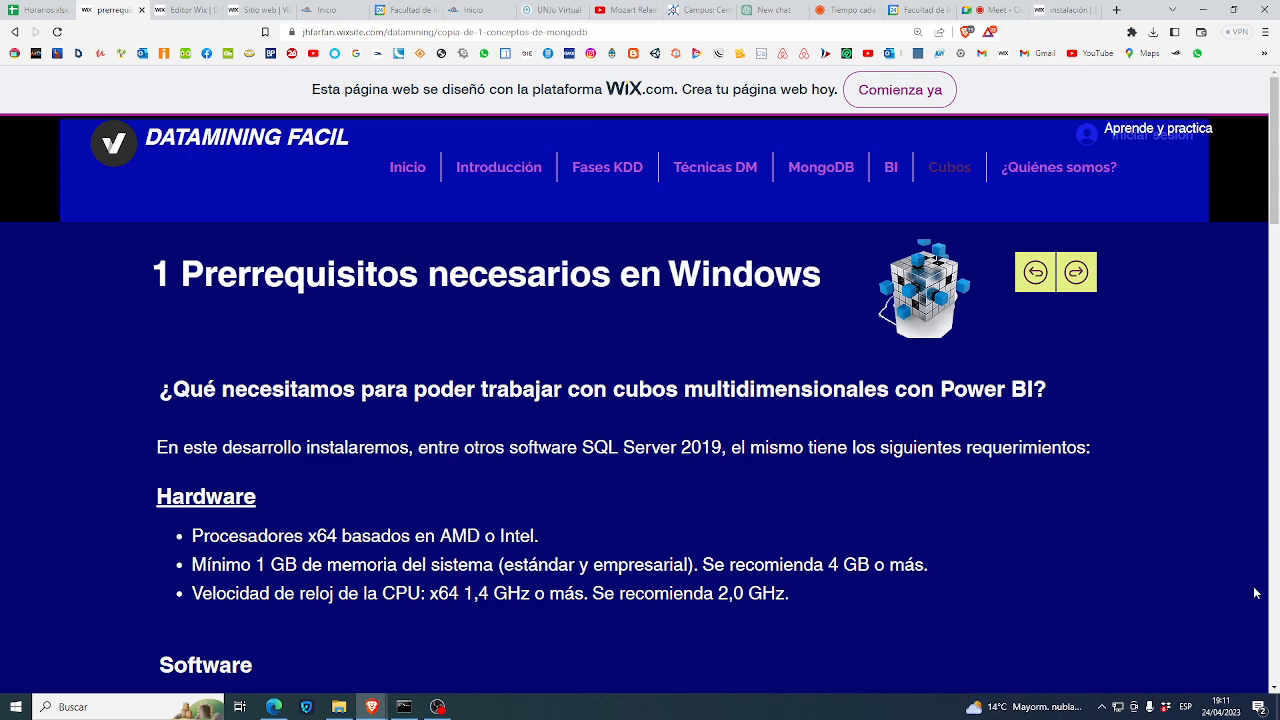
- Admit the next person asking to join, then return to the guide and close the notice
left_click(998, 10)
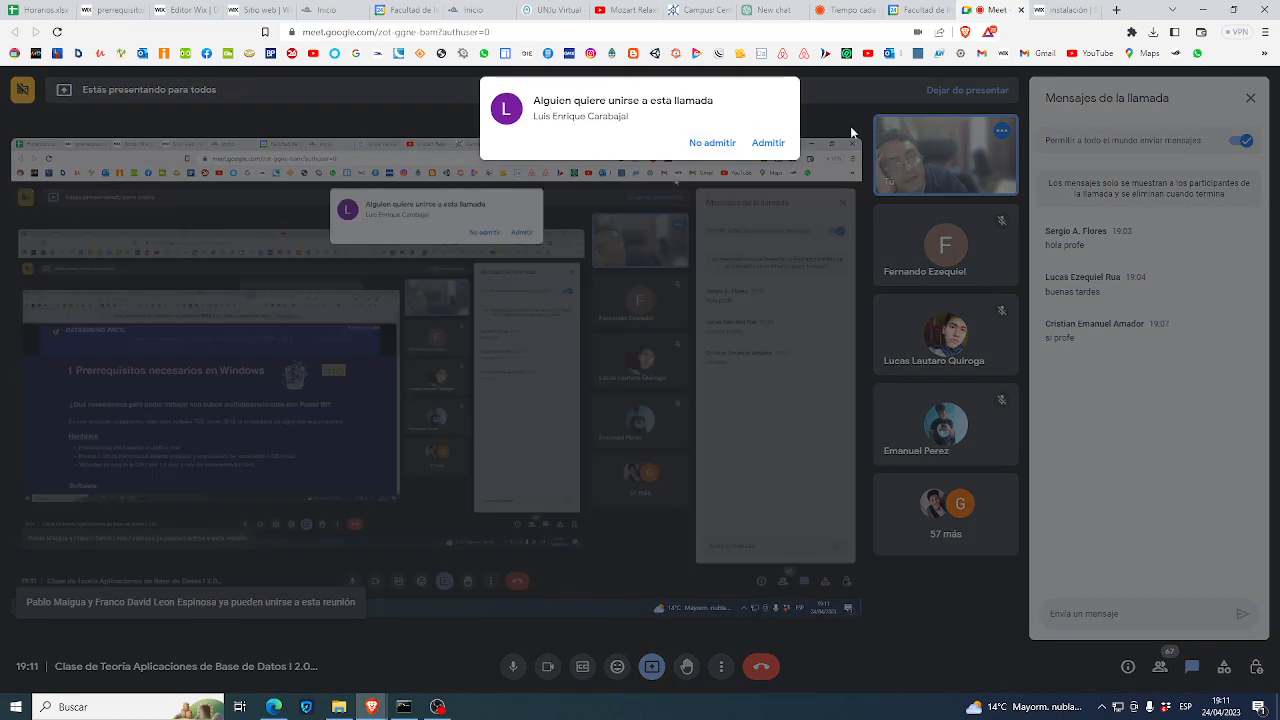
left_click(763, 147)
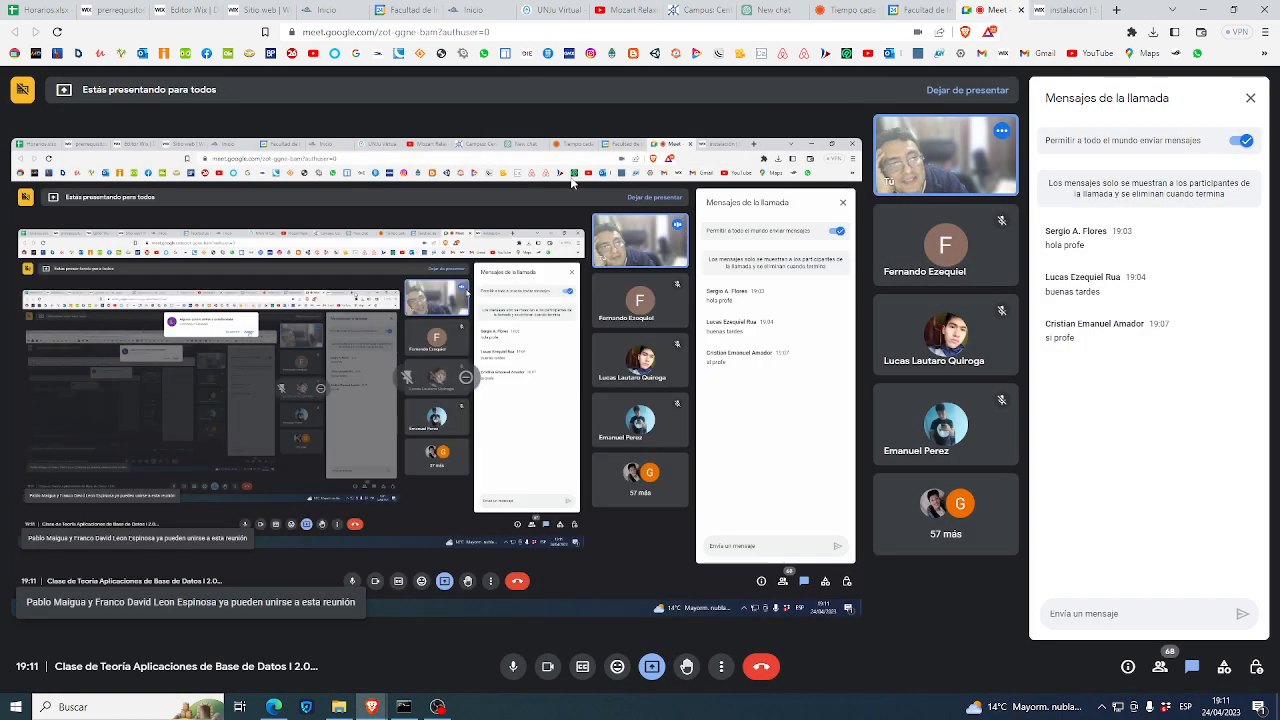
left_click(104, 12)
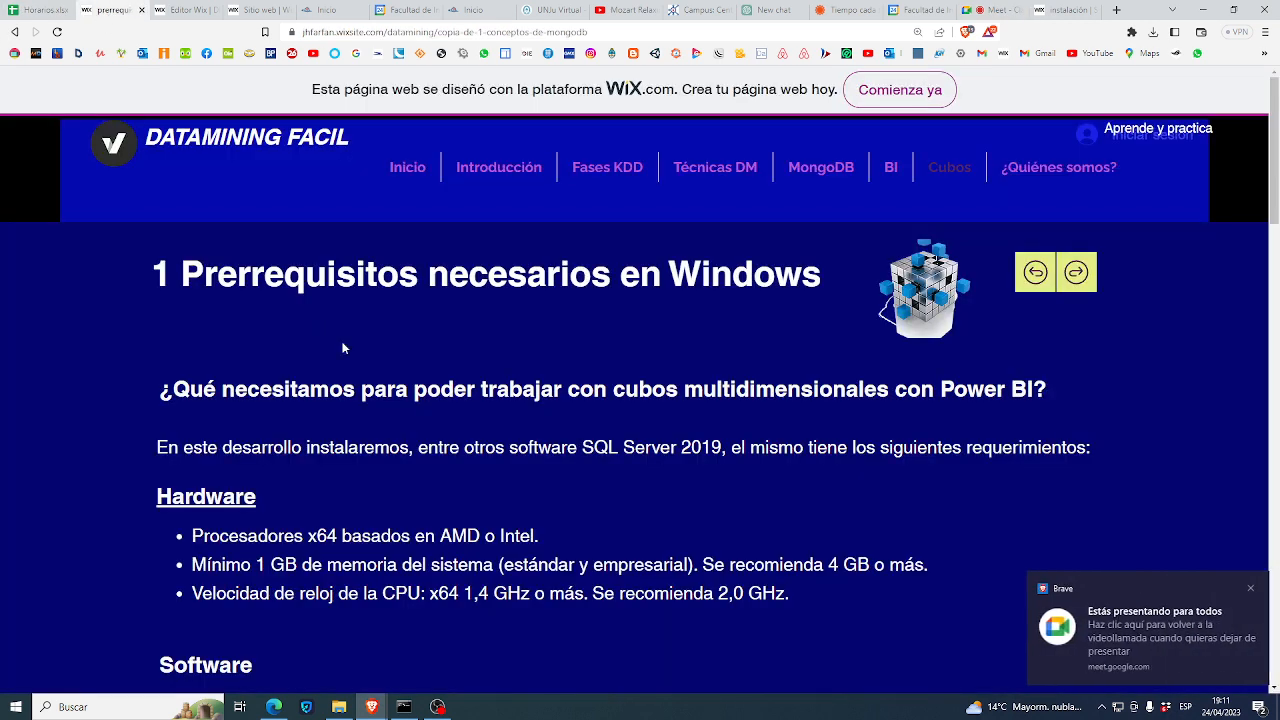
left_click(1254, 590)
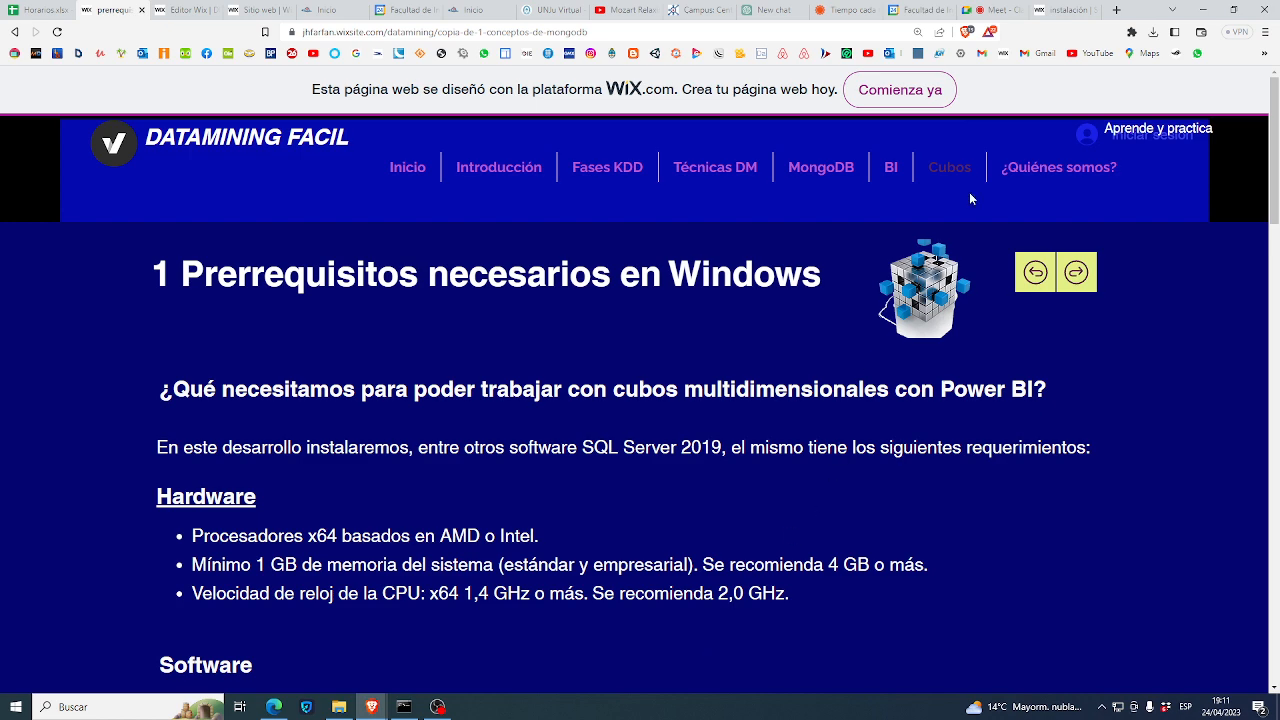
- Preview the Cubos and BI sub-page lists, then admit another caller and dismiss the presenting notice
mouse_move(945, 170)
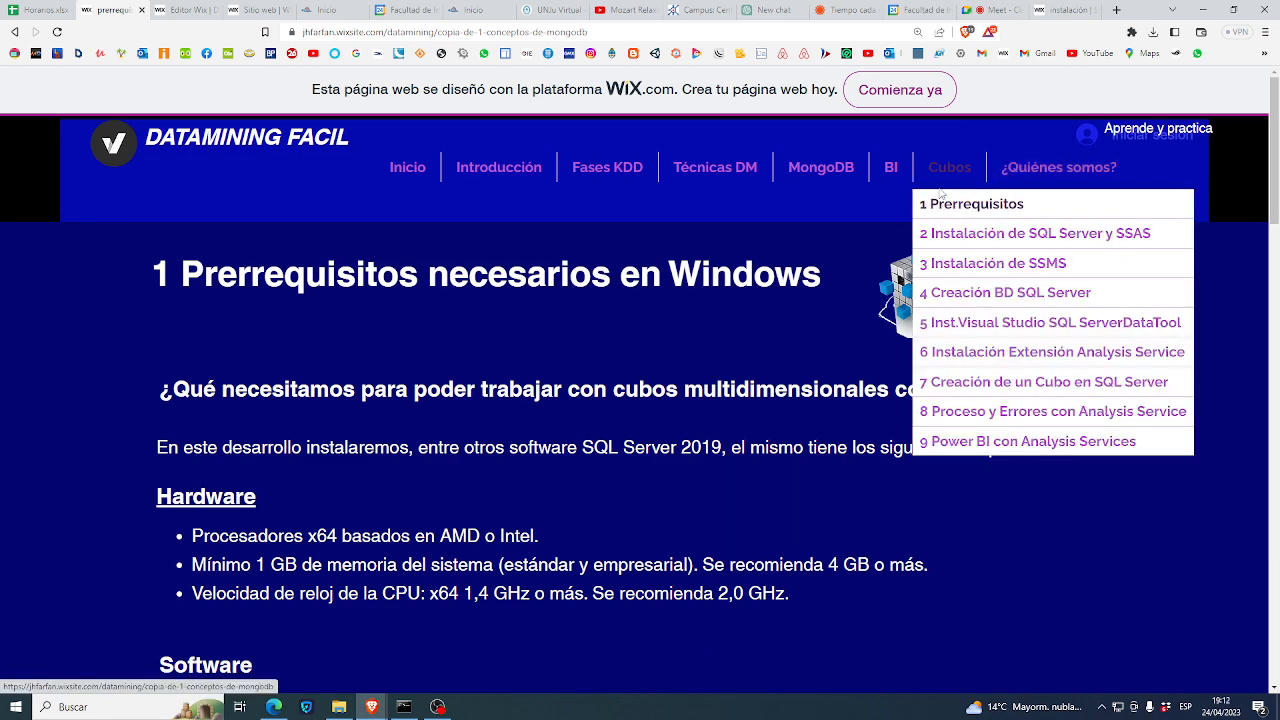
mouse_move(1010, 188)
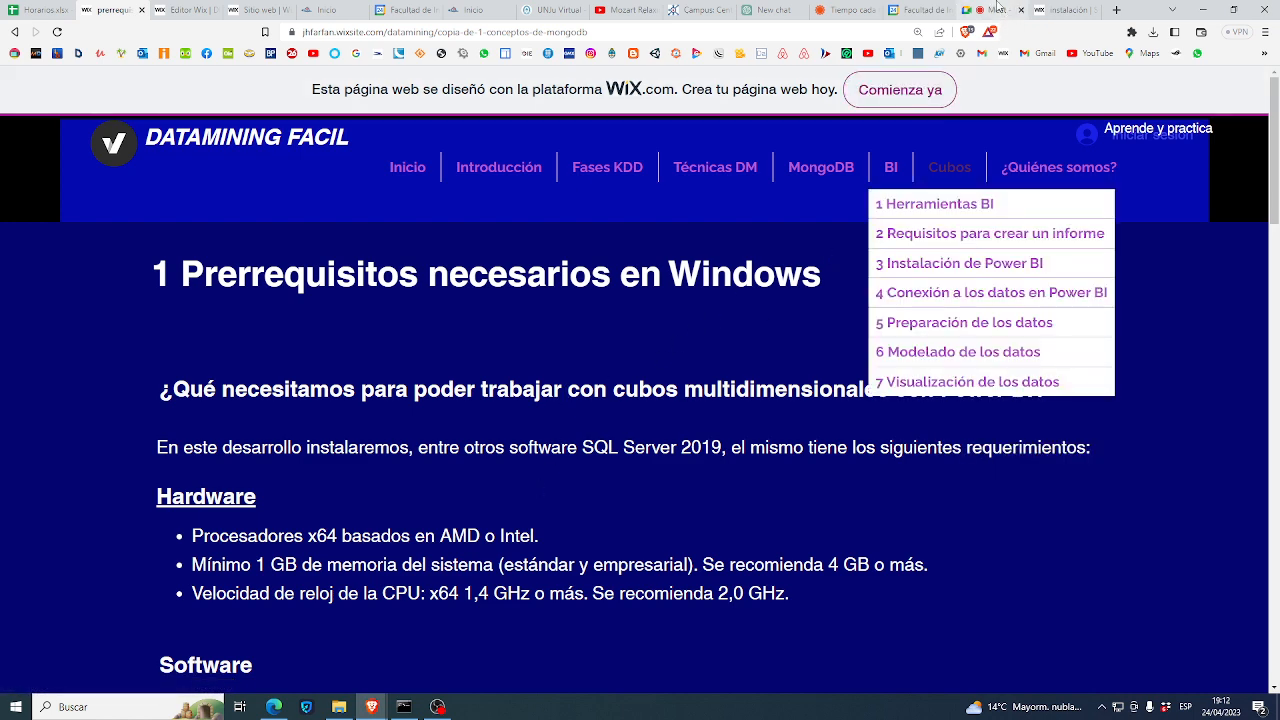
left_click(997, 10)
left_click(782, 160)
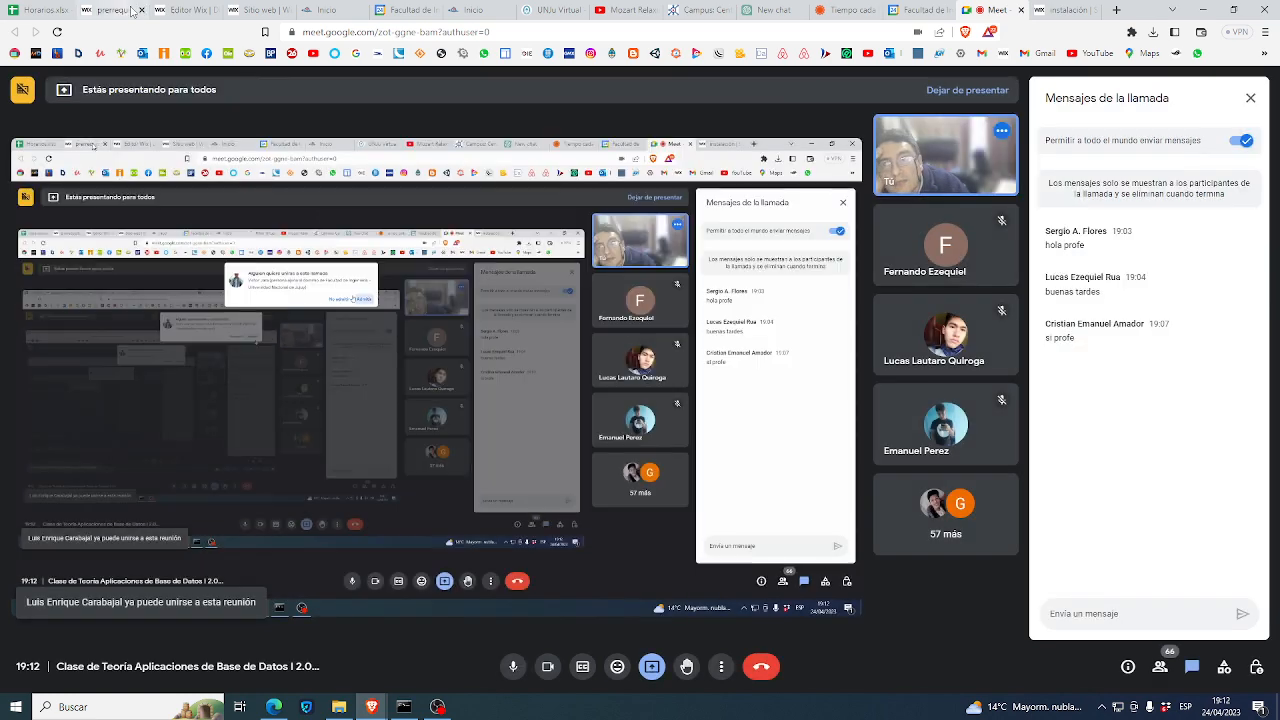
left_click(106, 12)
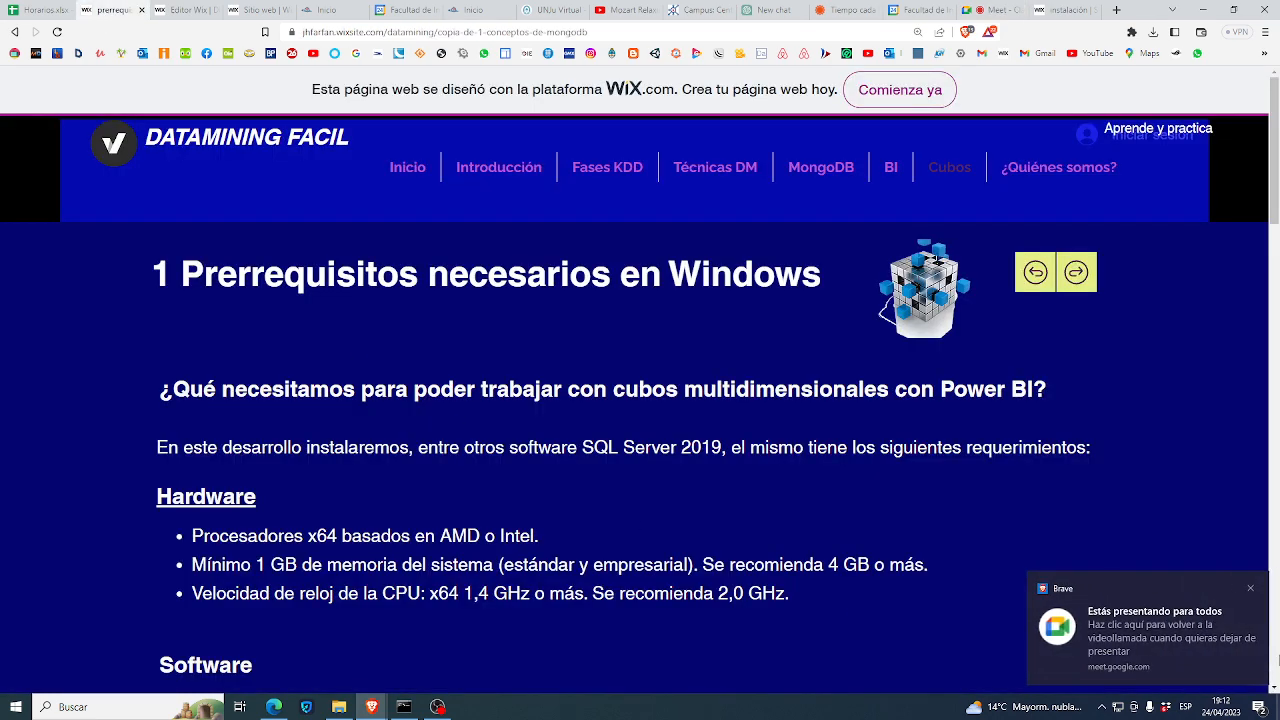
left_click(1256, 588)
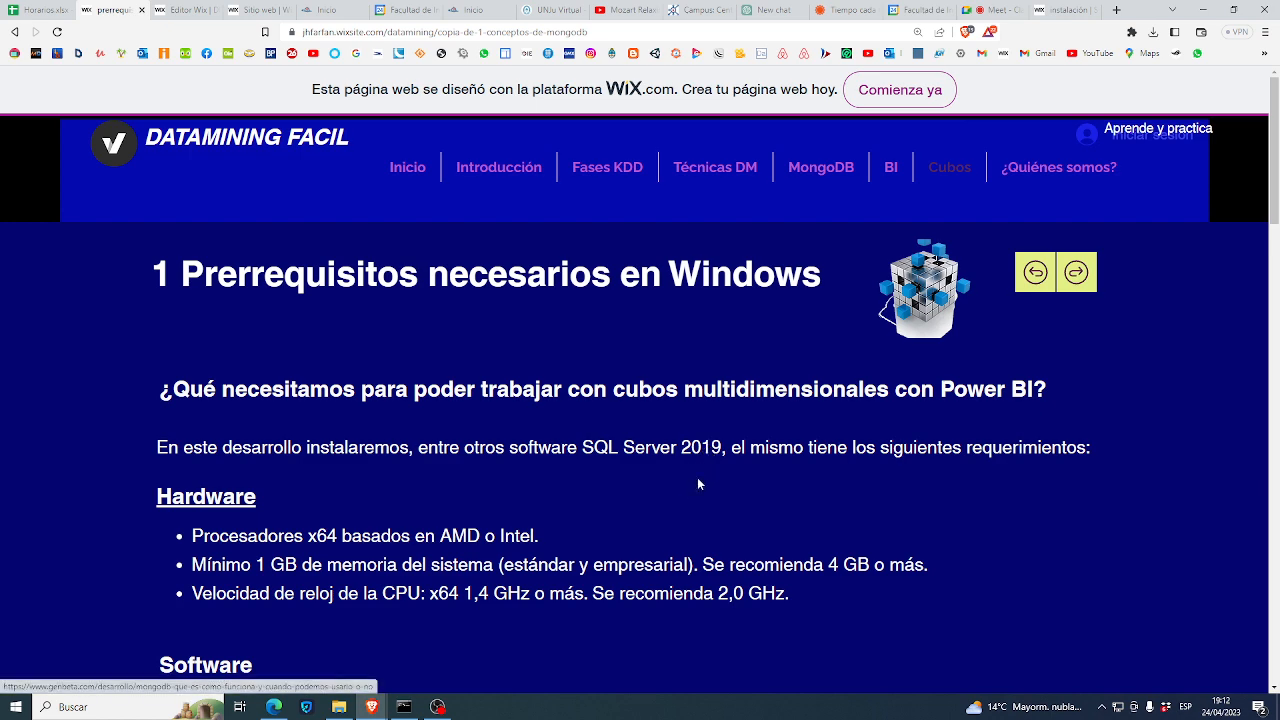
- Admit one more caller, then bring the hardware and software requirements (.NET 4.6.2, 6 GB disk) into view
scroll(623, 516, "down", 1)
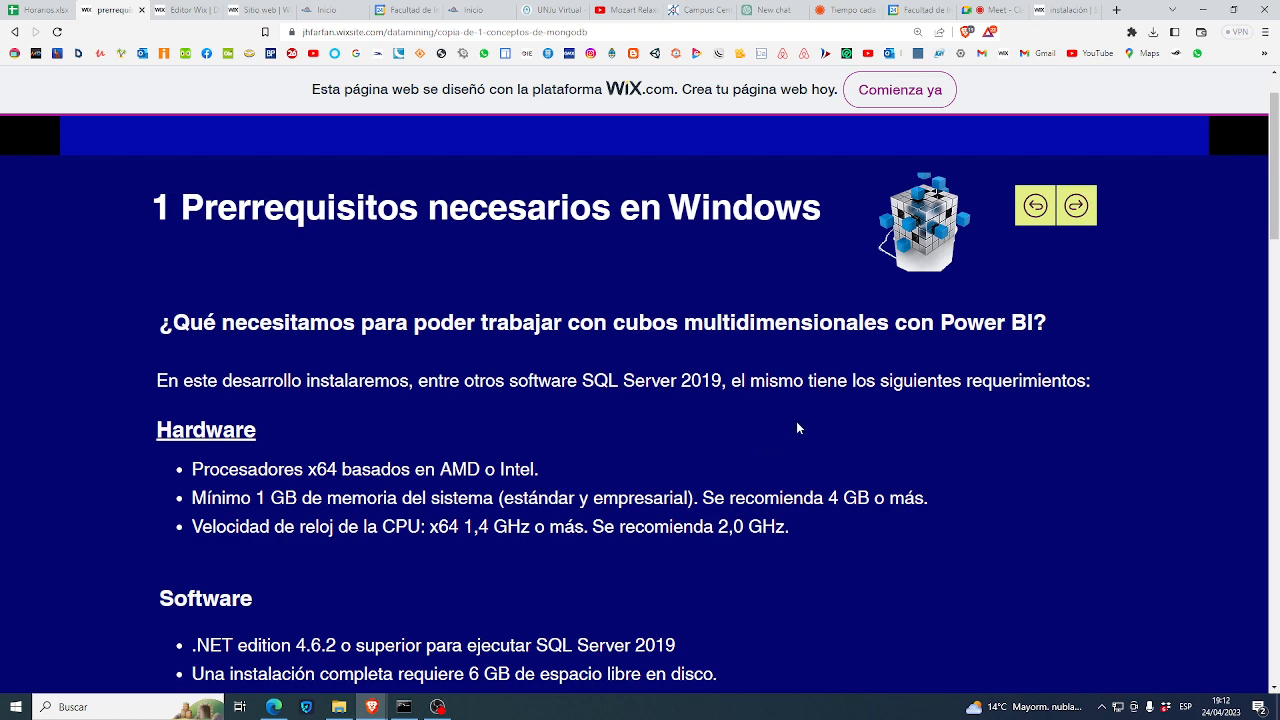
left_click(1000, 10)
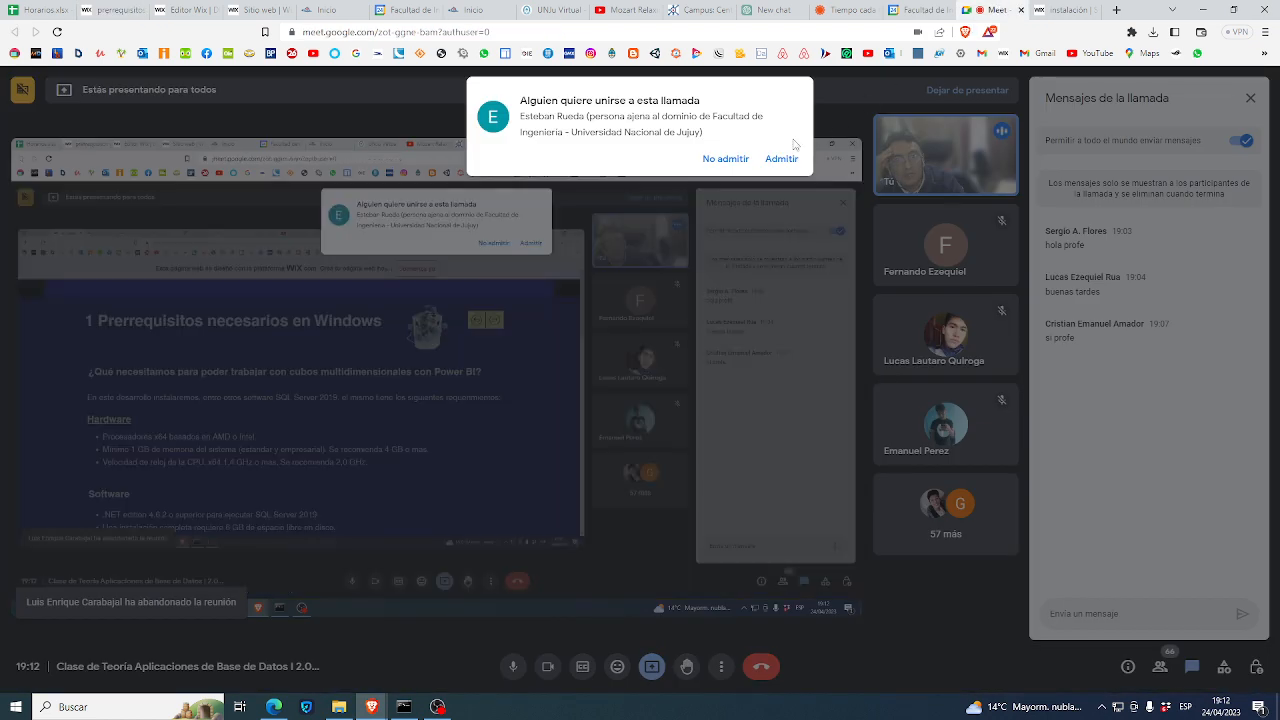
left_click(781, 158)
left_click(112, 10)
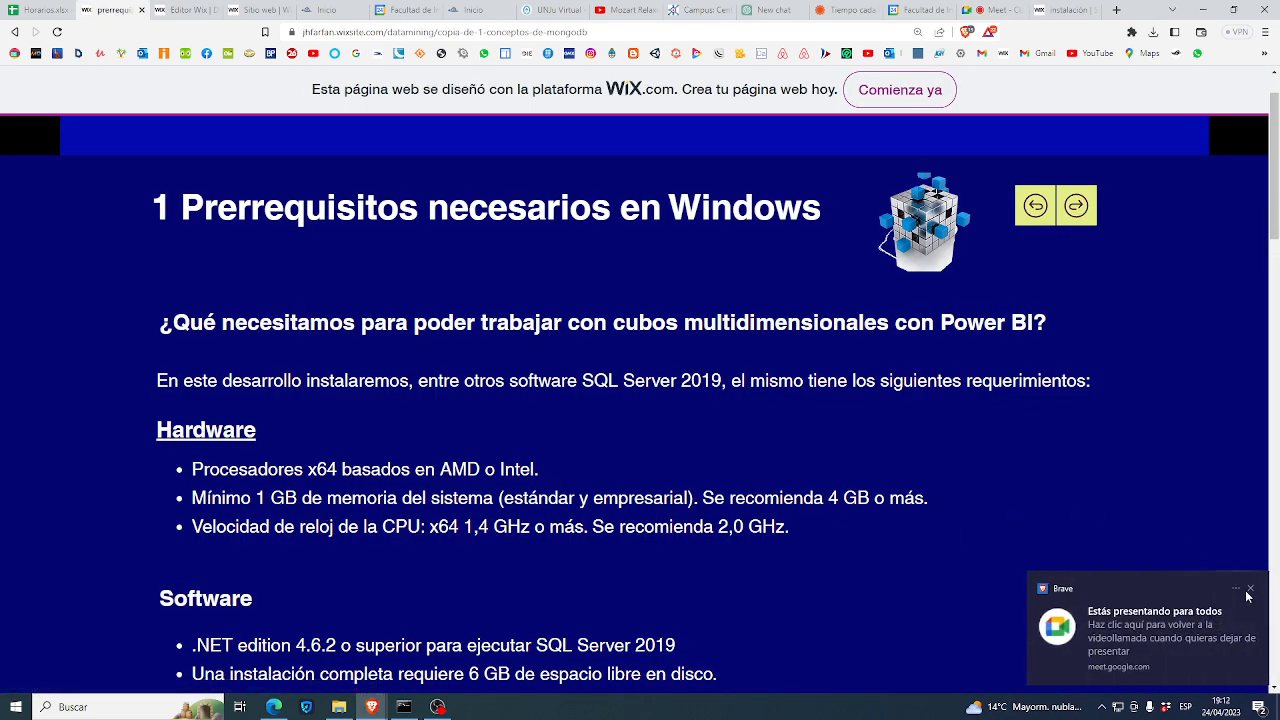
left_click(1249, 590)
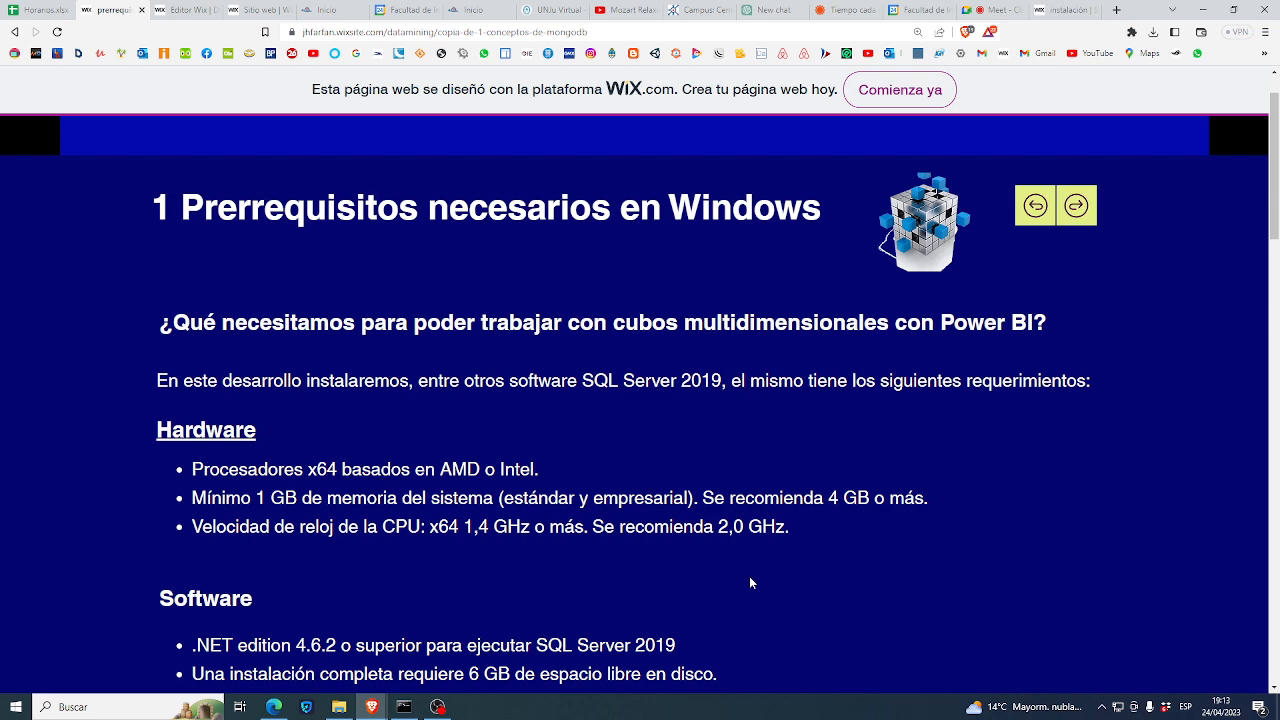
scroll(750, 582, "down", 1)
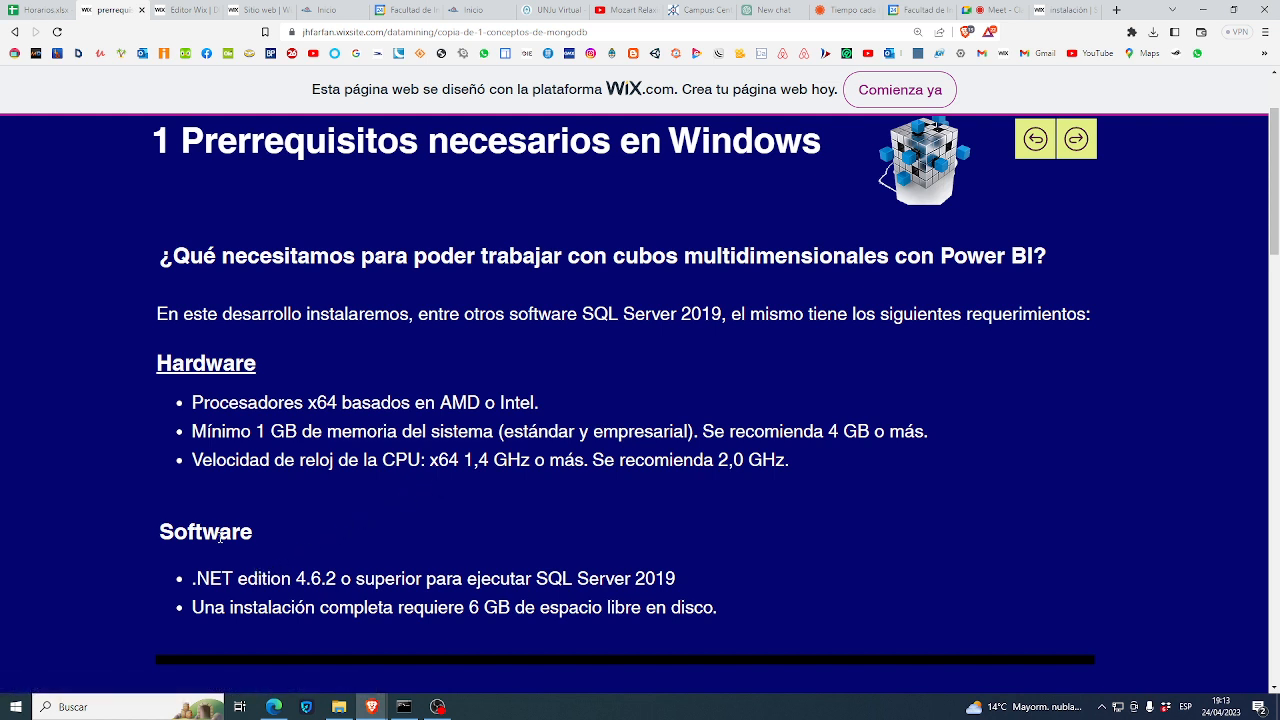
left_click_drag(220, 538, 246, 580)
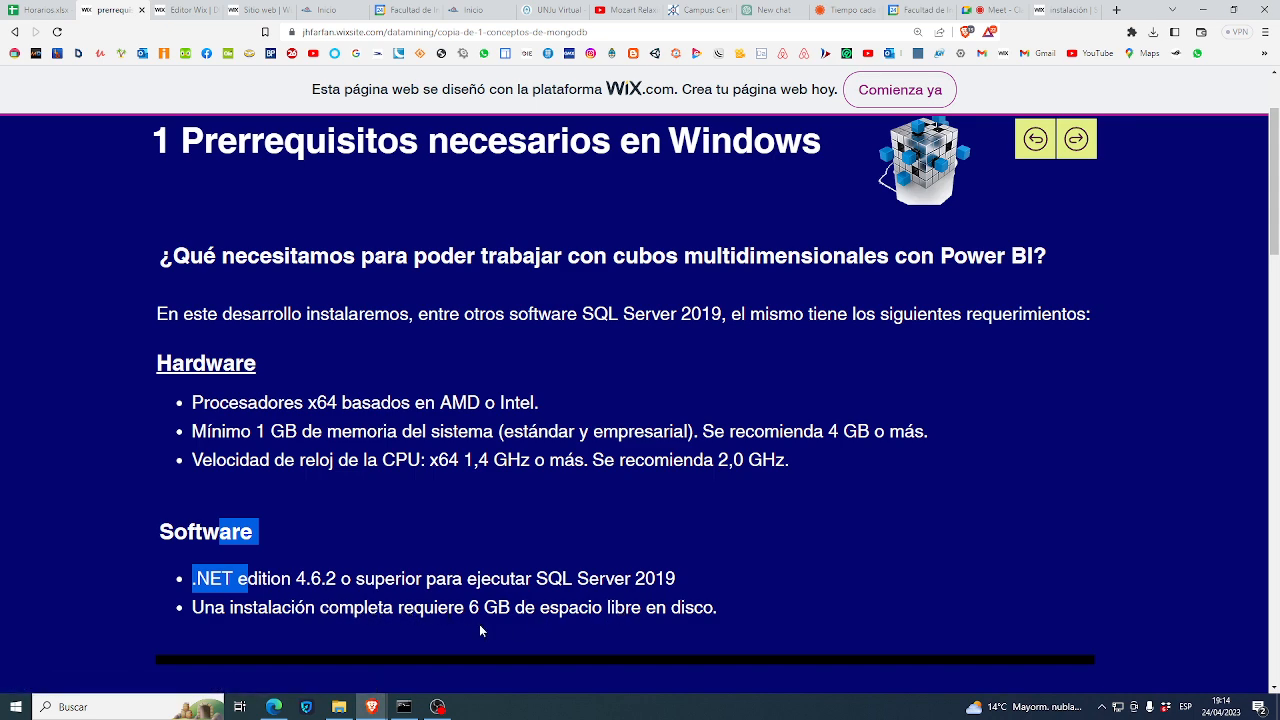
scroll(479, 630, "down", 1)
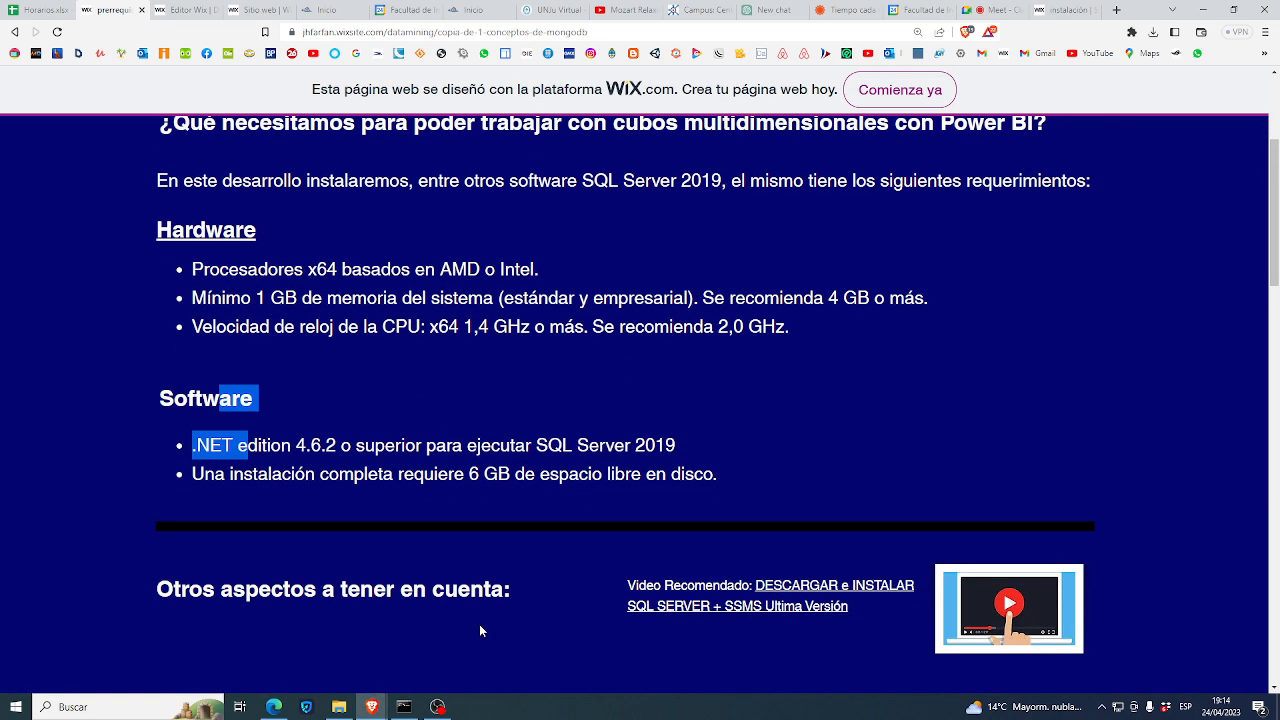
scroll(479, 630, "down", 1)
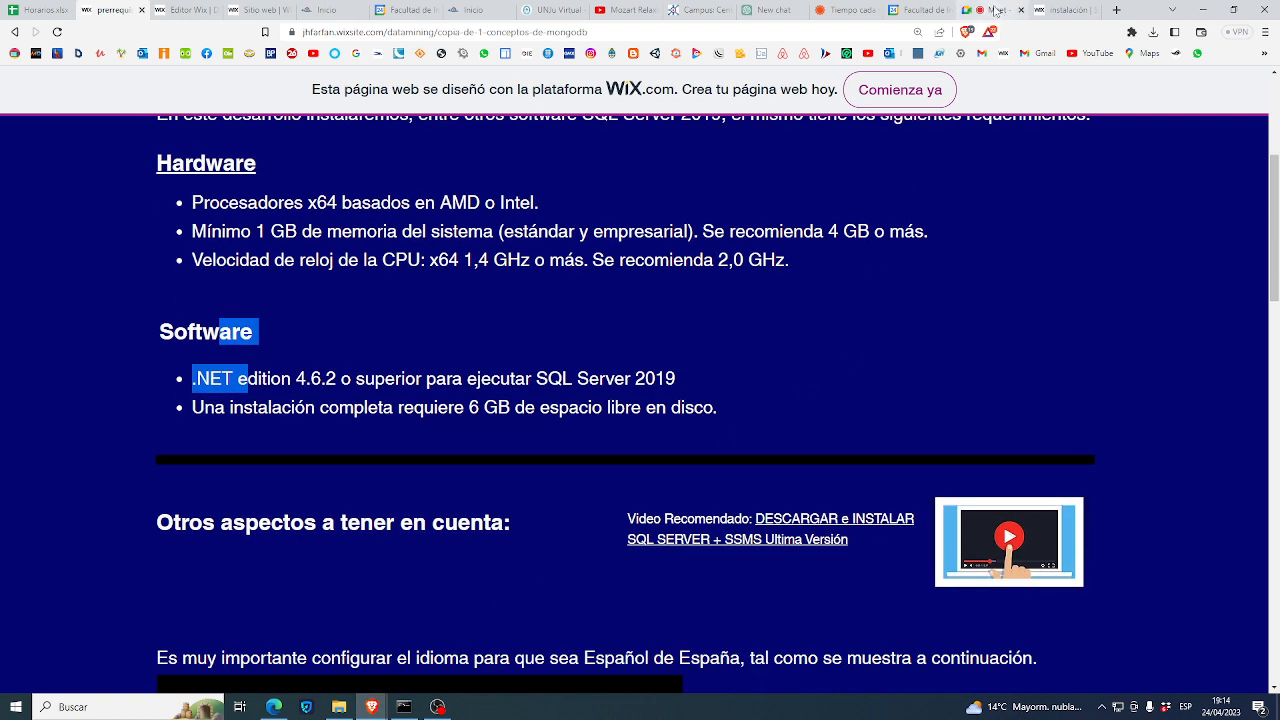
left_click(995, 10)
left_click(781, 158)
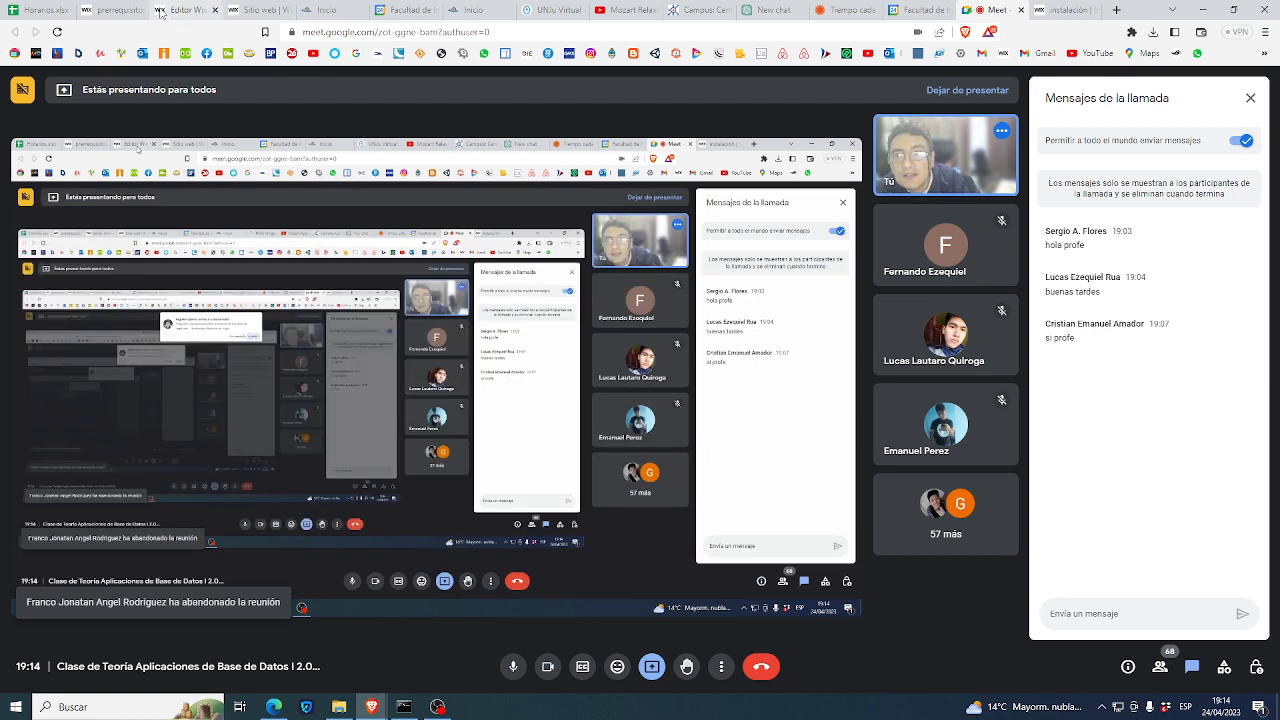
left_click(108, 10)
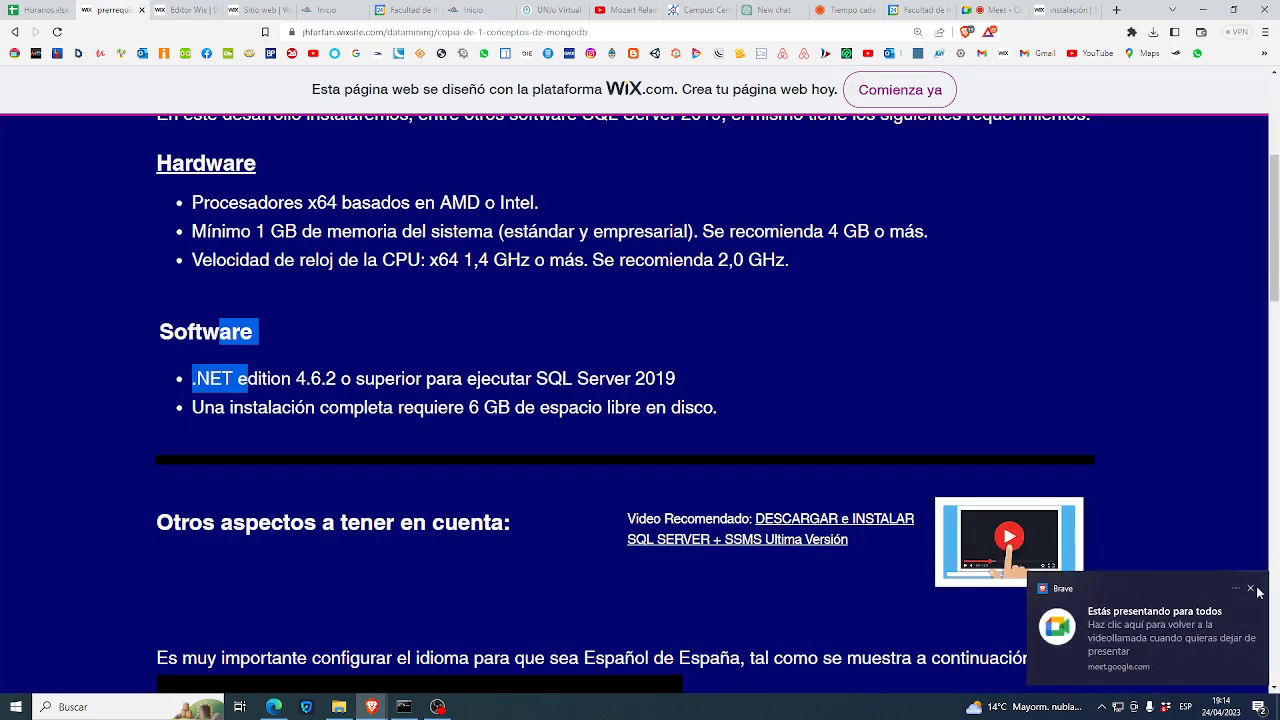
left_click(1251, 589)
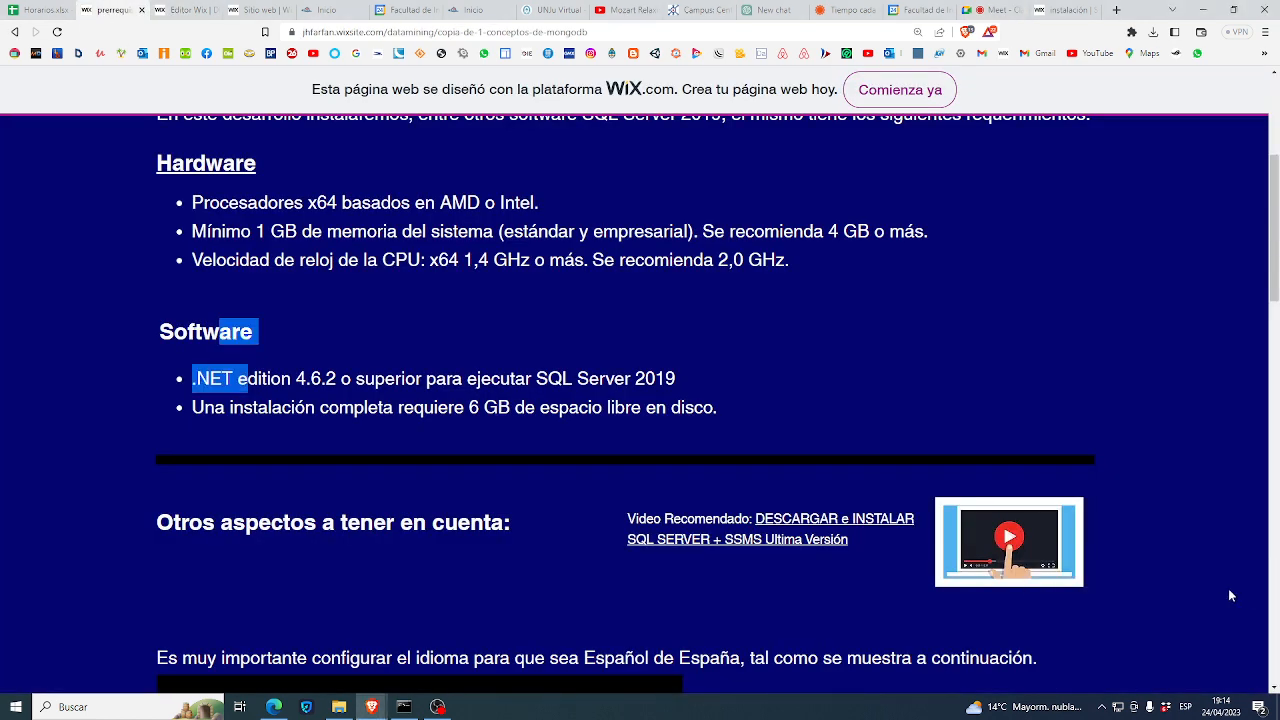
left_click(1001, 11)
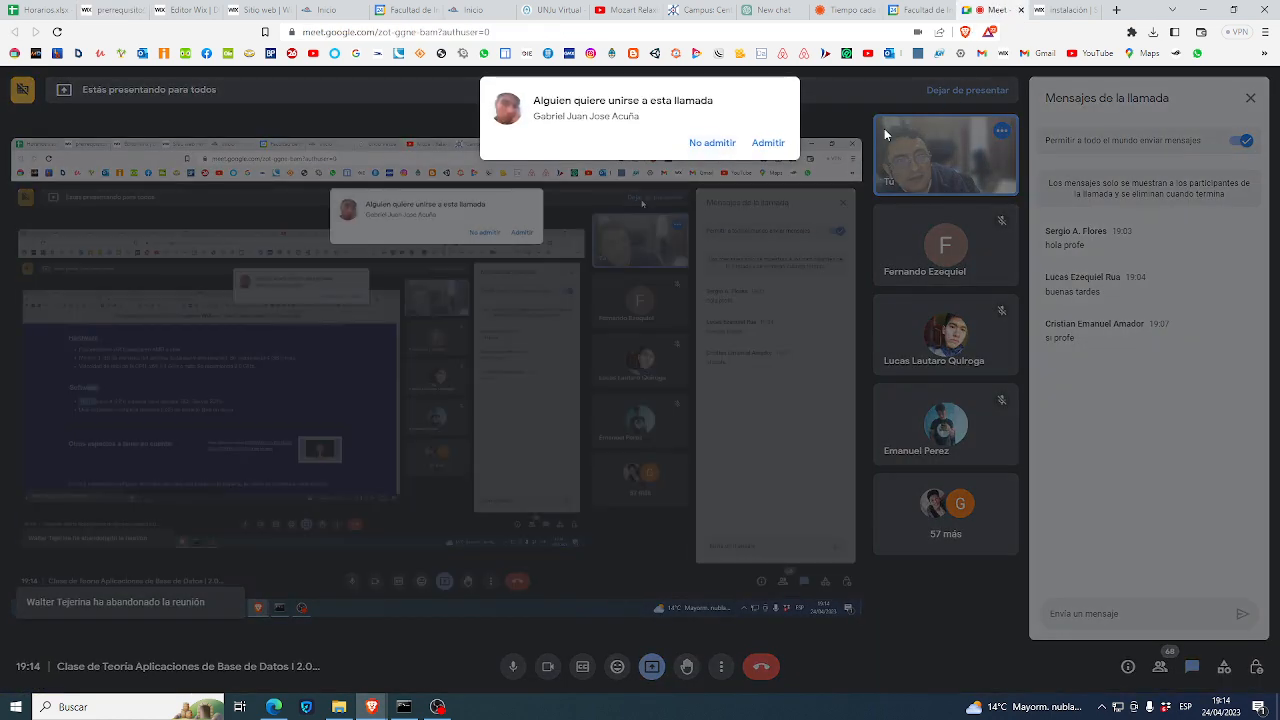
left_click(772, 146)
left_click(113, 12)
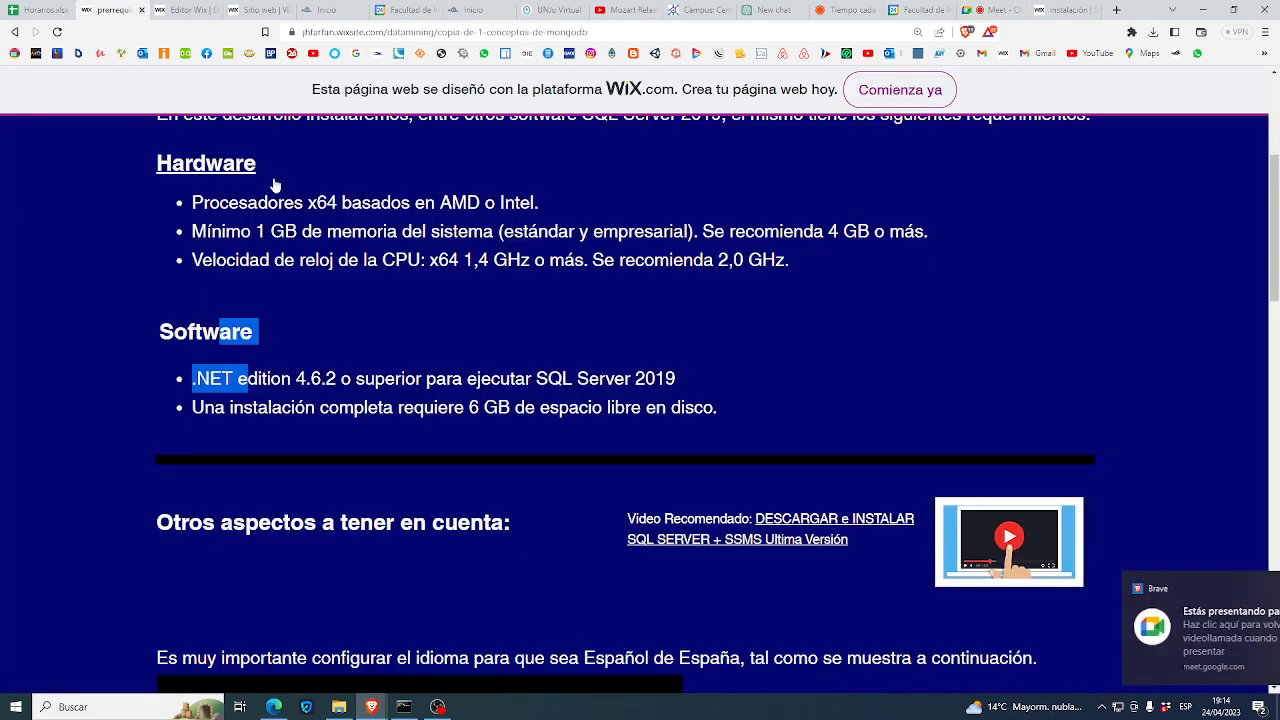
left_click(1250, 588)
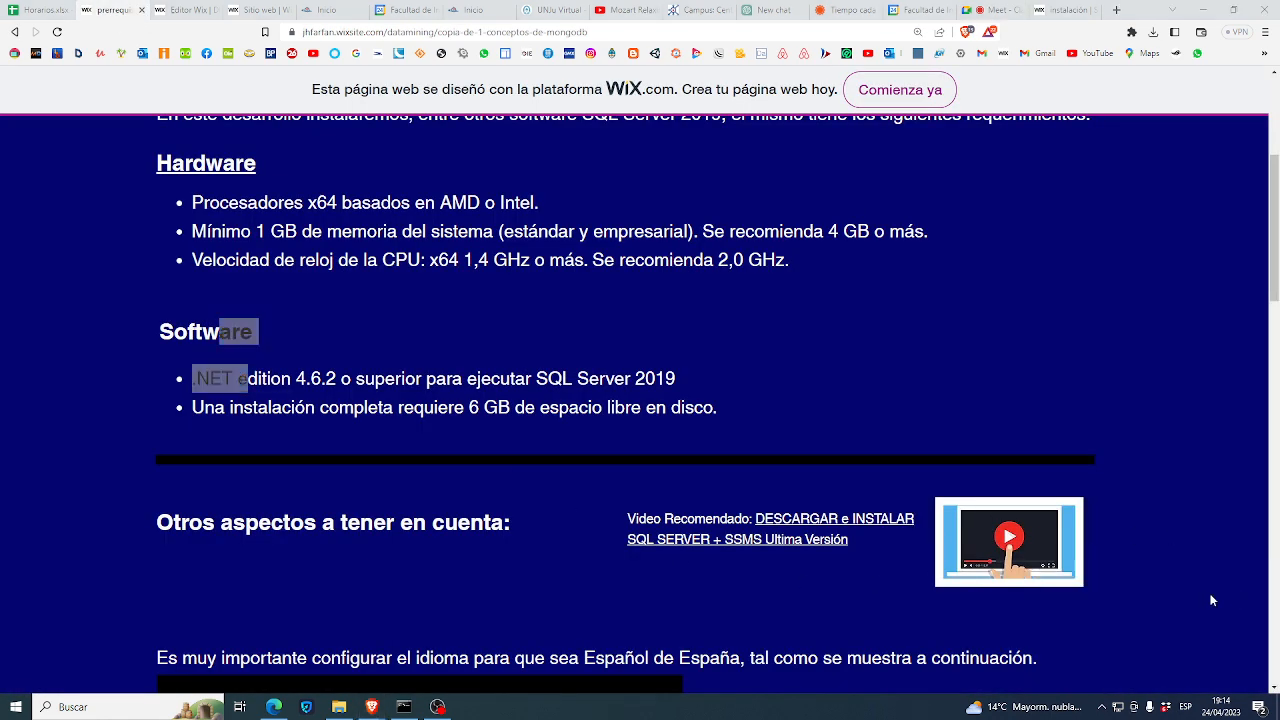
scroll(997, 611, "down", 2)
scroll(997, 618, "down", 1)
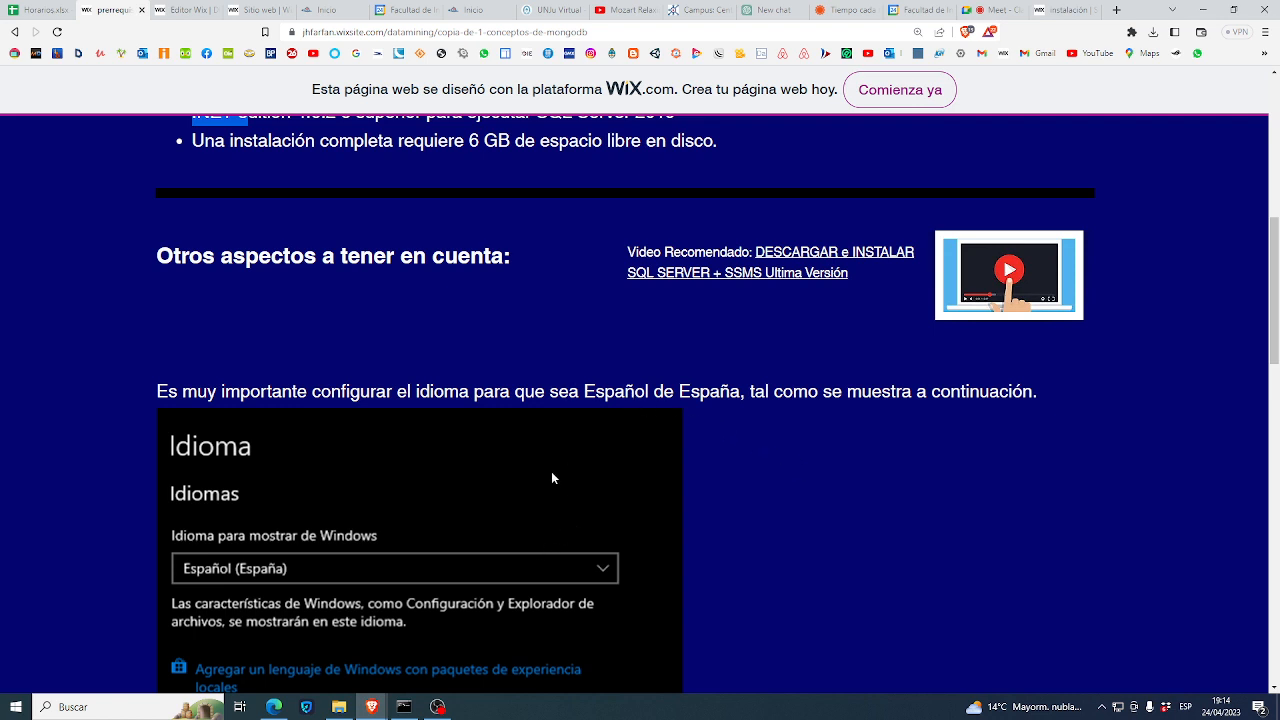
scroll(663, 539, "down", 3)
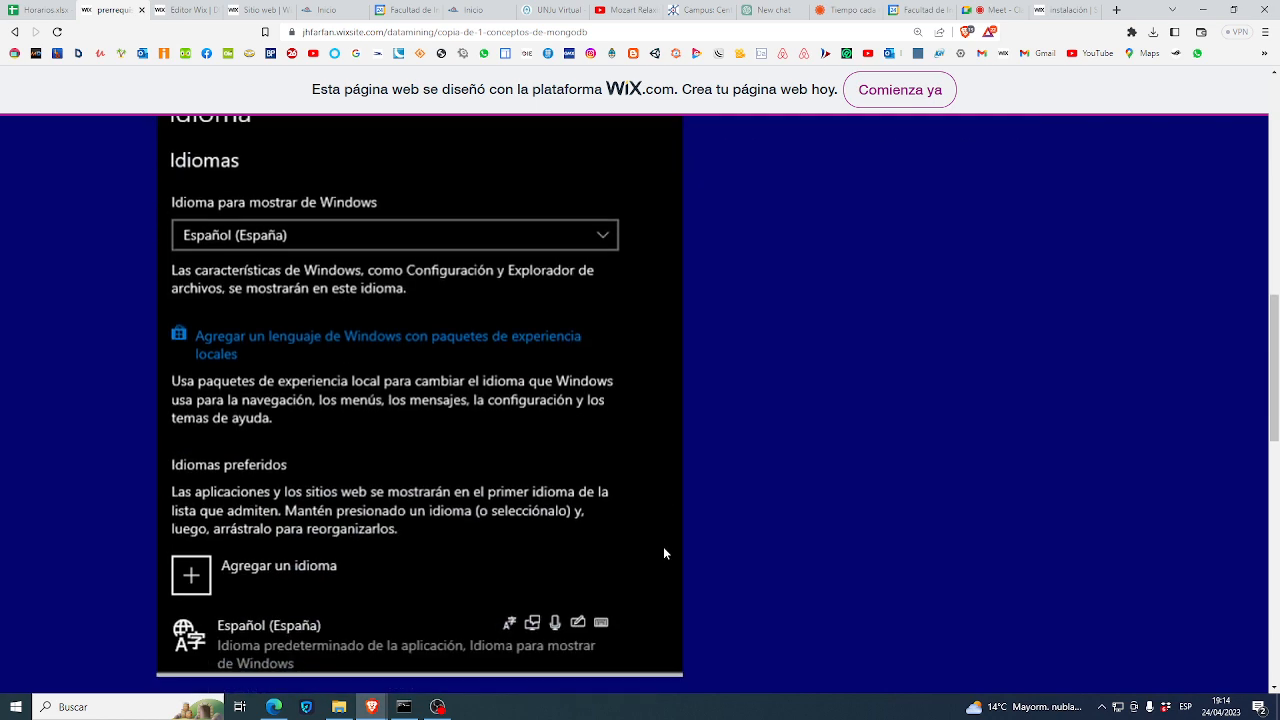
scroll(663, 546, "down", 2)
scroll(663, 552, "up", 1)
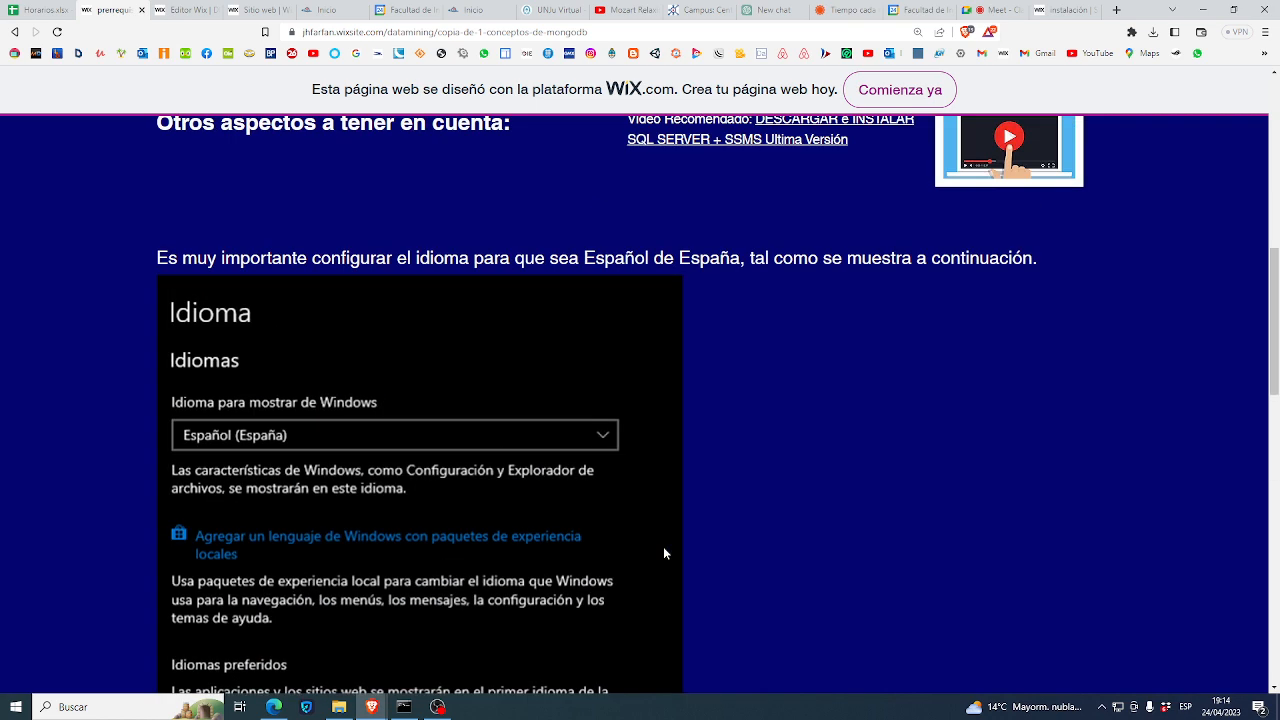
scroll(663, 546, "up", 3)
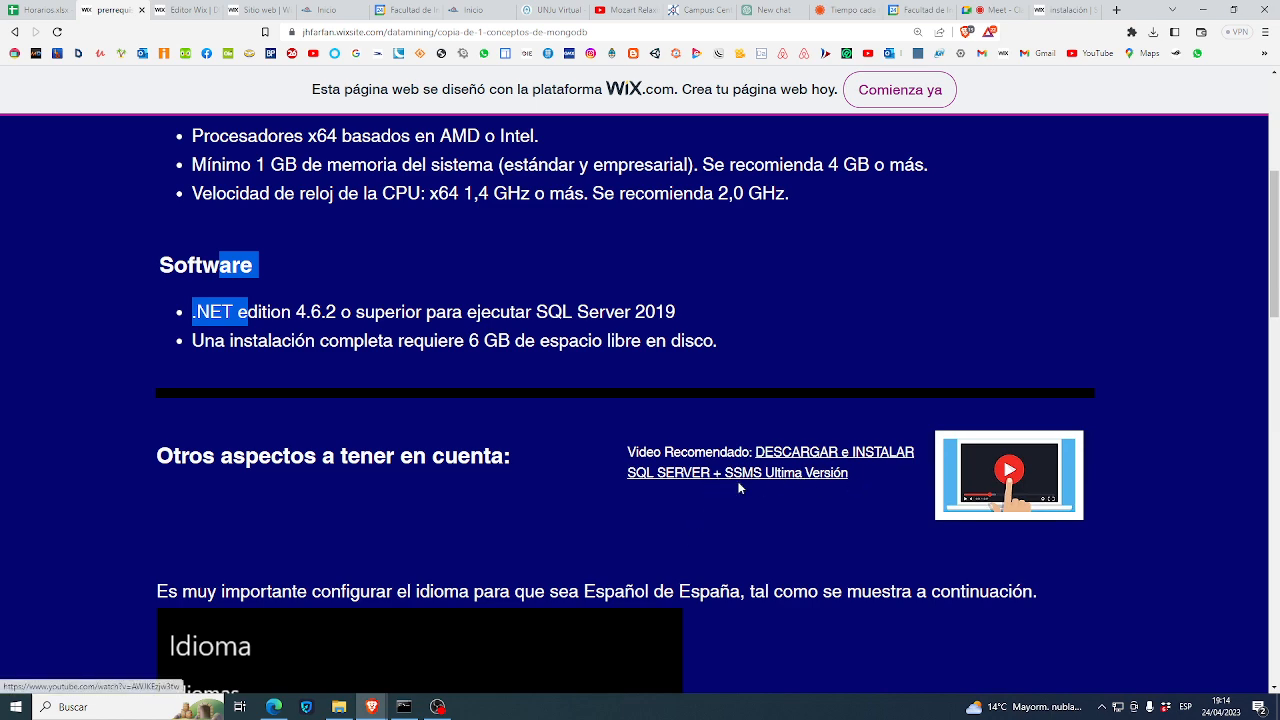
scroll(838, 484, "down", 2)
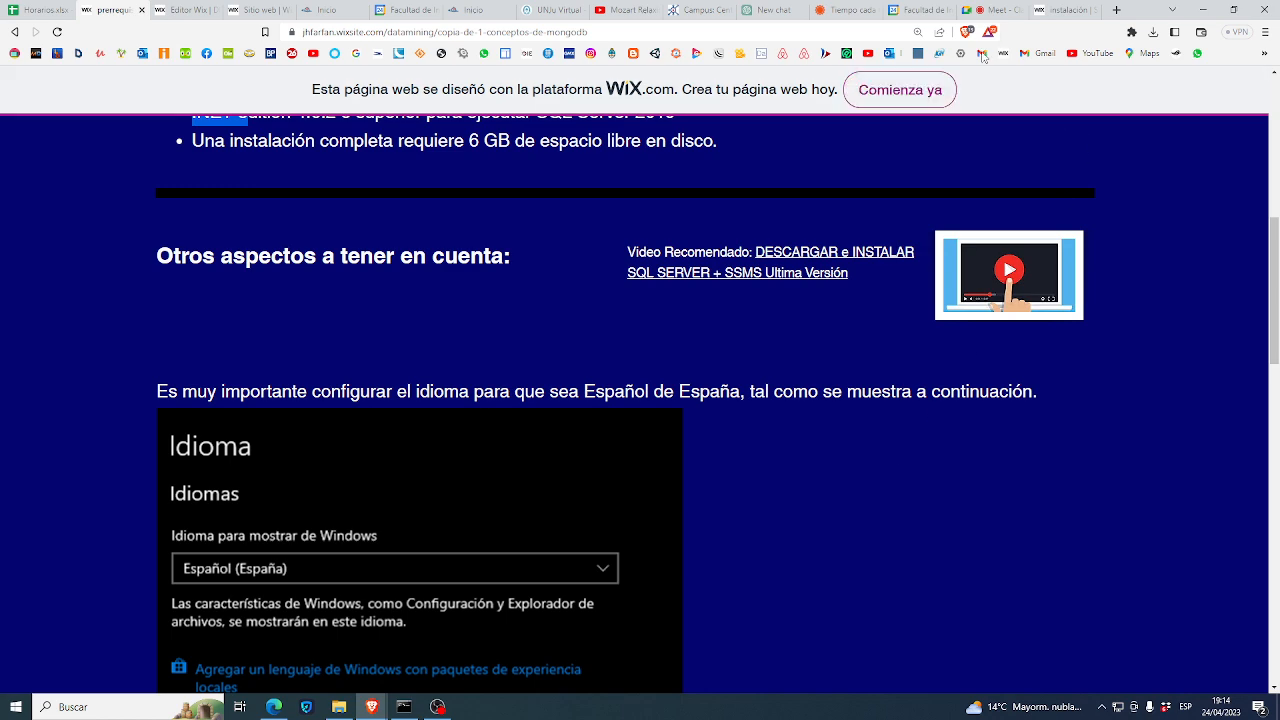
left_click(992, 10)
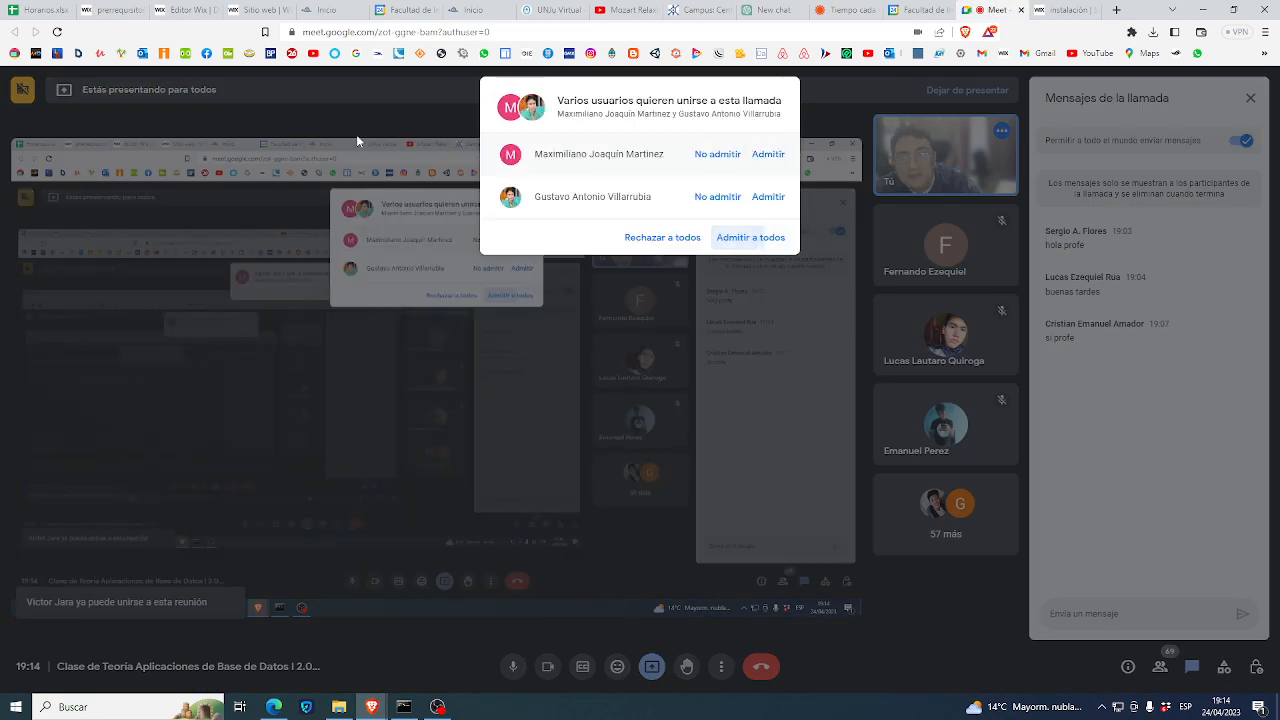
left_click(750, 237)
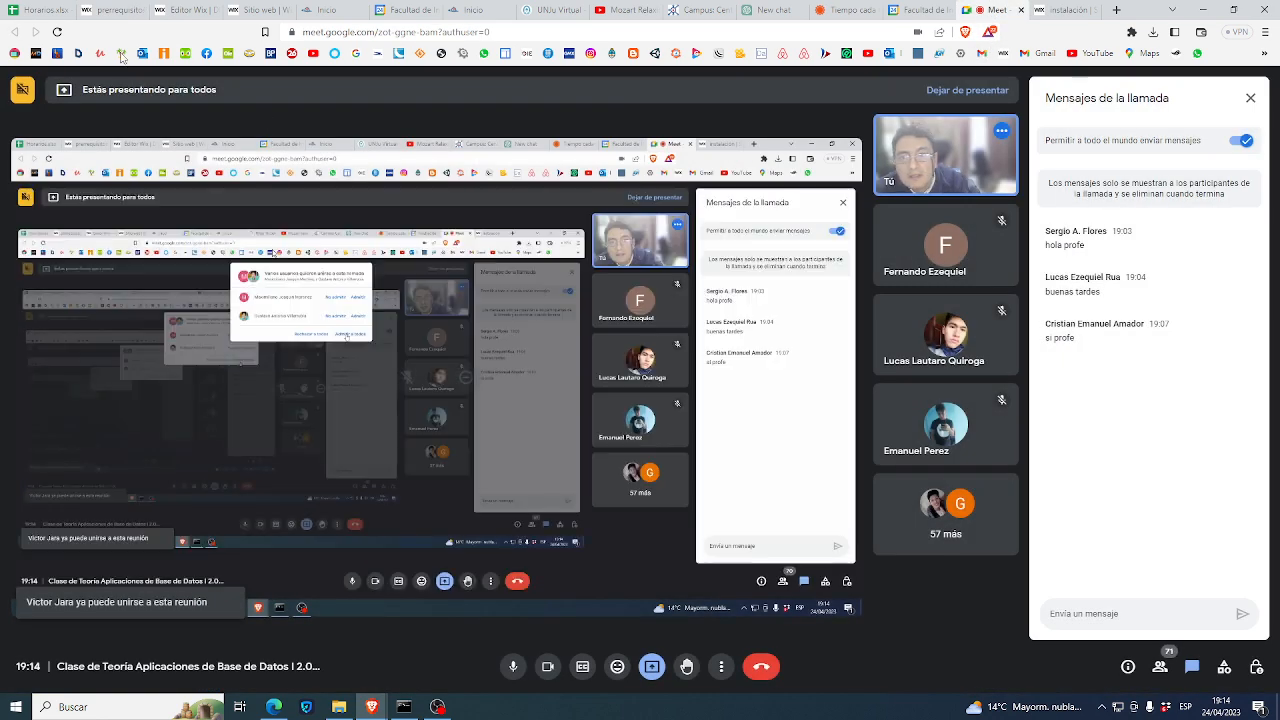
left_click(112, 10)
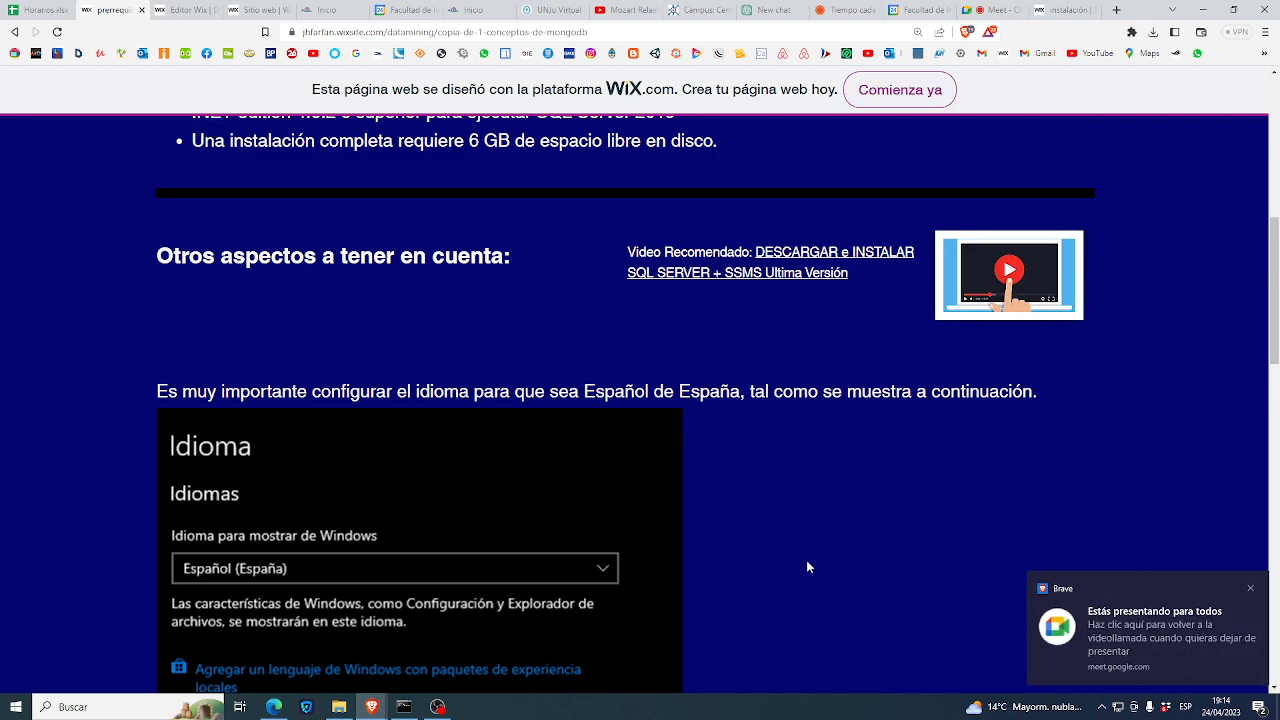
scroll(806, 566, "down", 2)
scroll(808, 567, "down", 5)
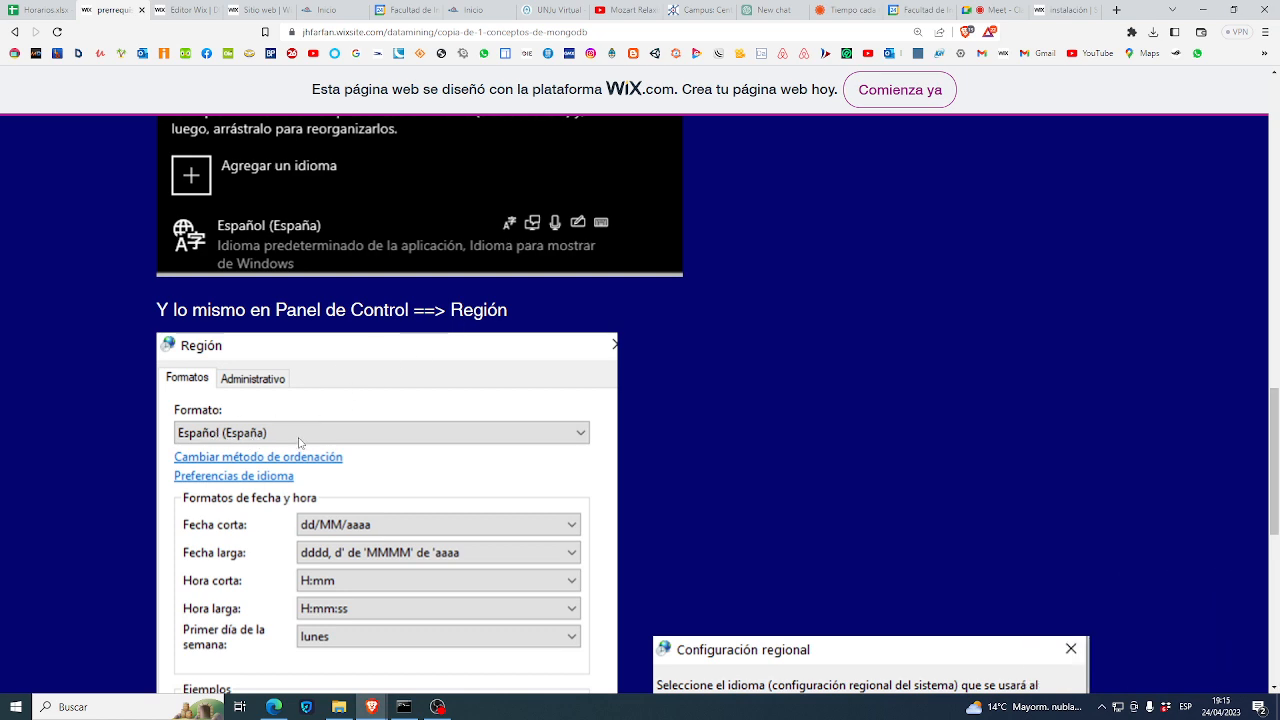
scroll(410, 490, "down", 3)
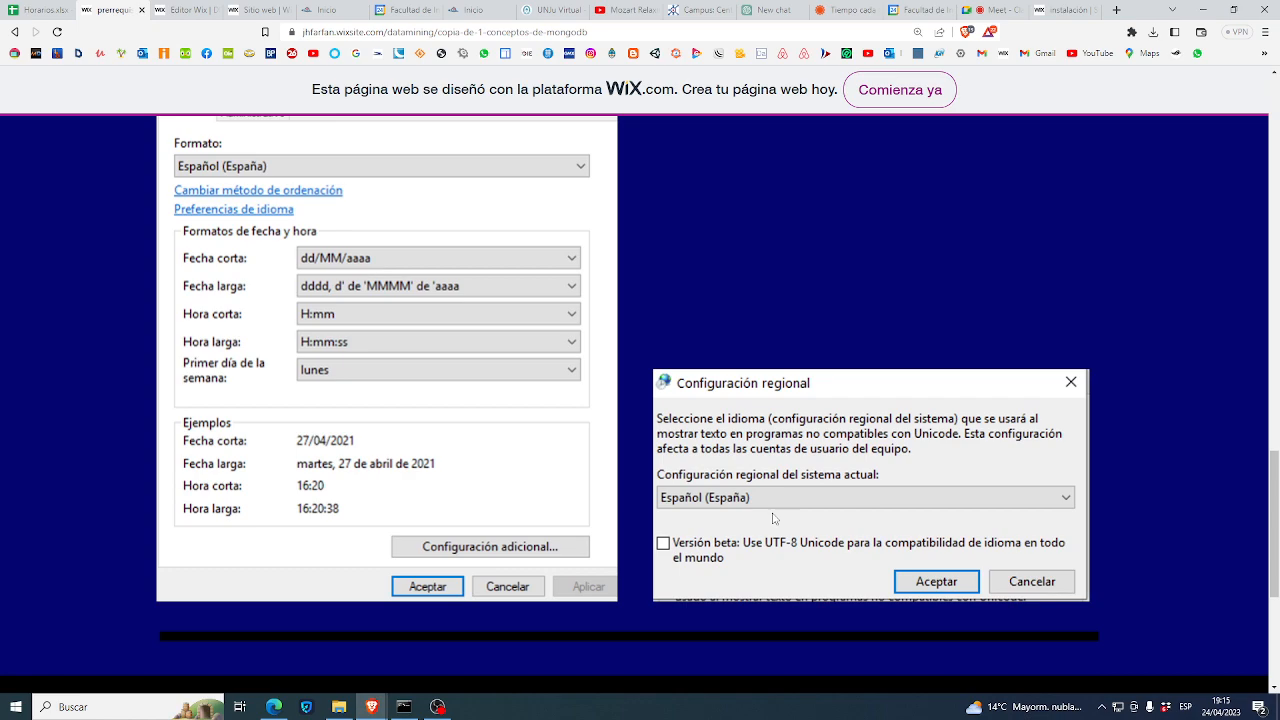
scroll(1277, 594, "down", 1)
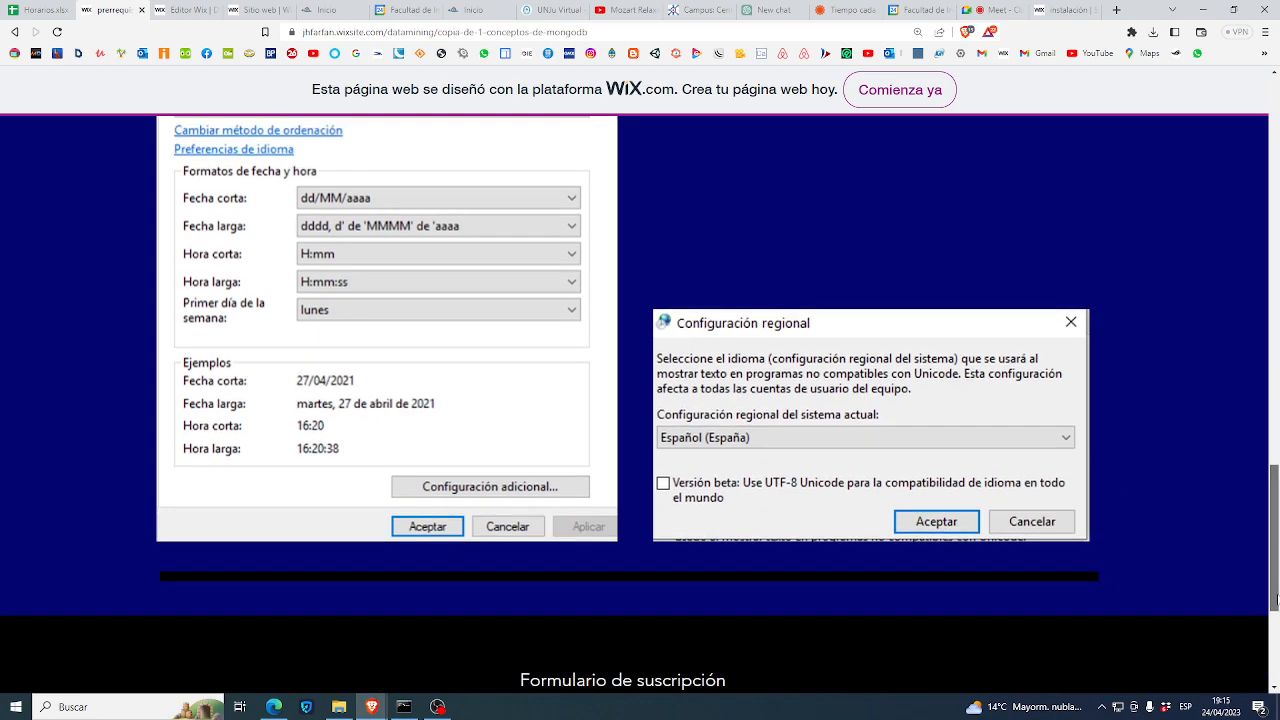
left_click_drag(1277, 594, 1276, 190)
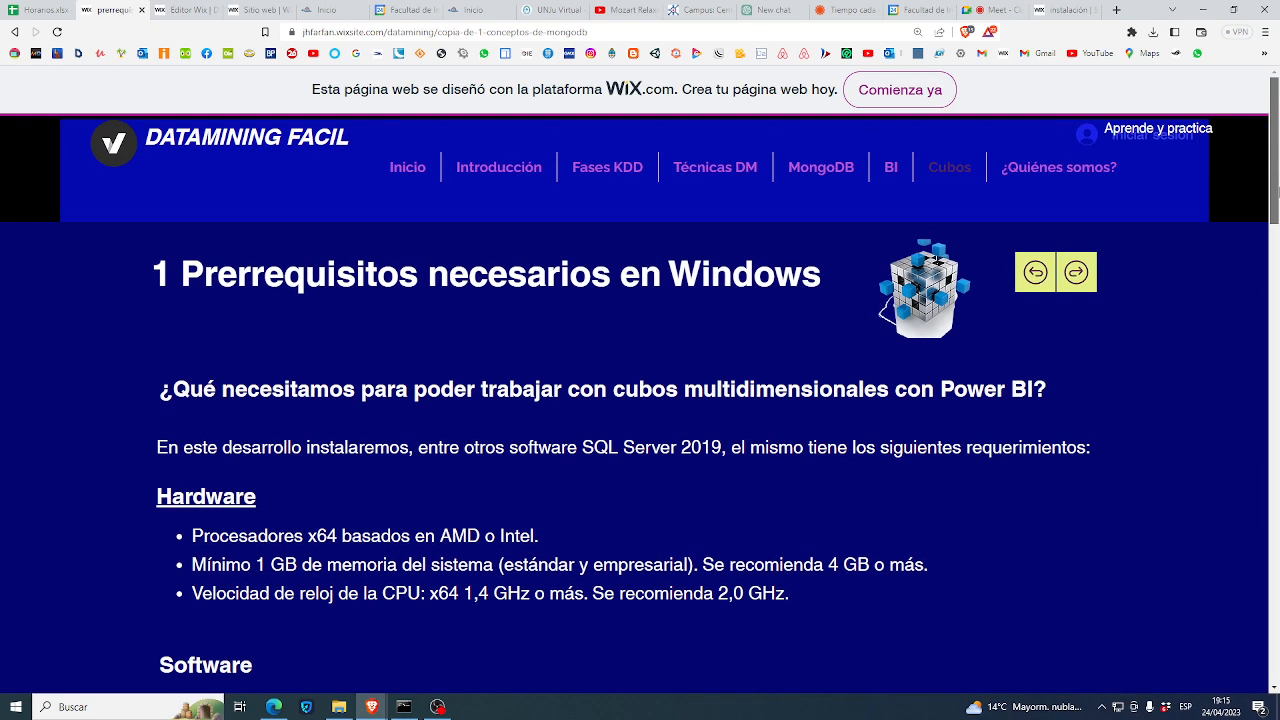
- Go to page 2, Instalación de SQL Server 2019, and scroll through the Desarrollador edition download options
left_click(1080, 278)
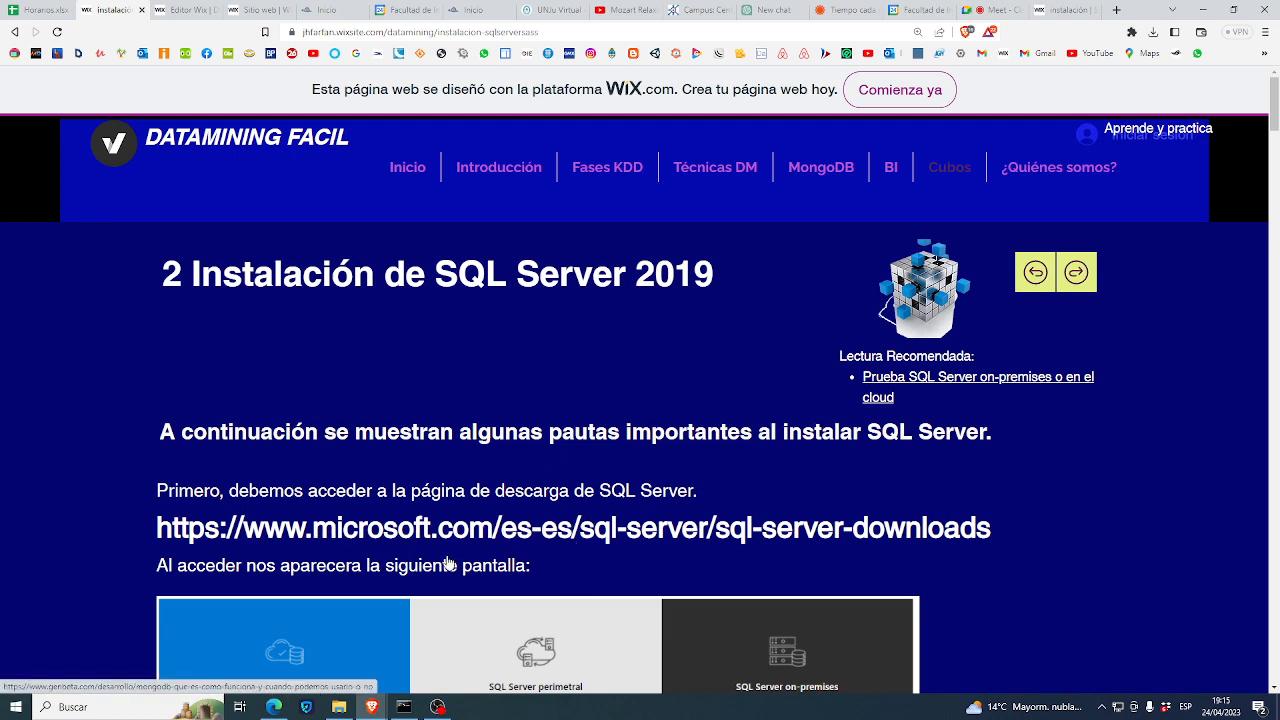
scroll(709, 600, "down", 2)
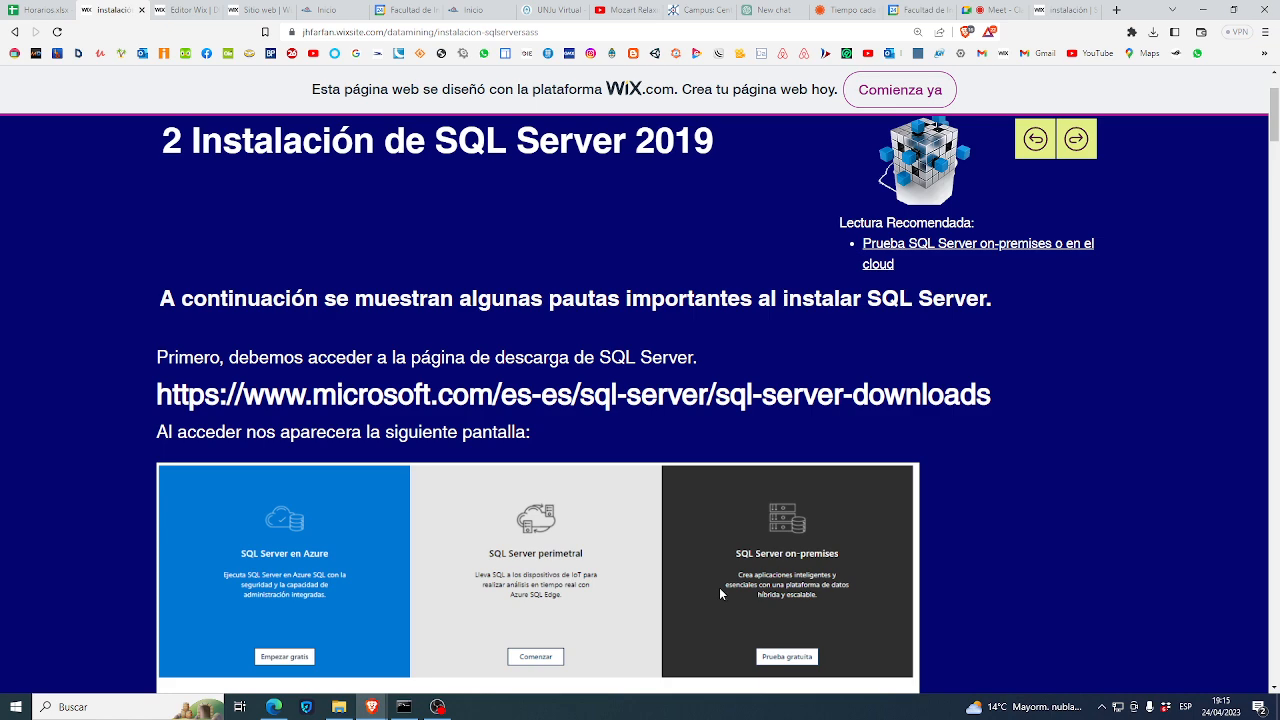
scroll(546, 573, "down", 2)
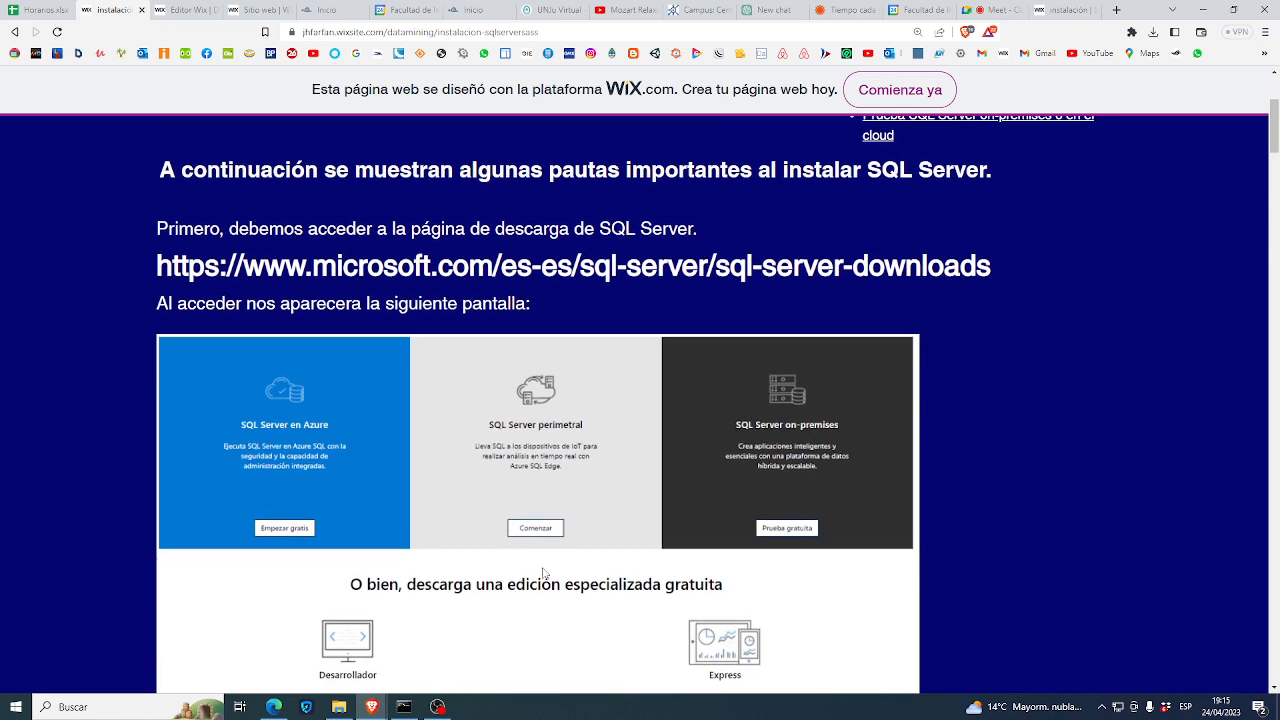
scroll(543, 572, "down", 2)
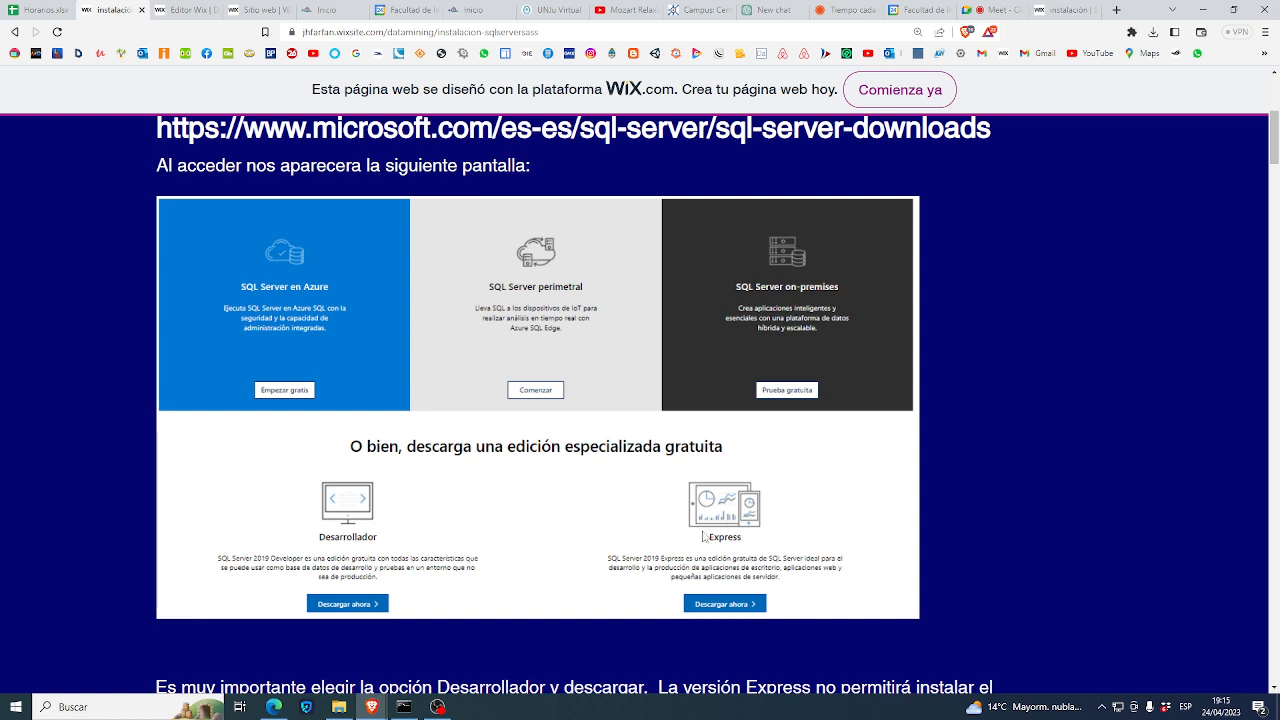
scroll(727, 623, "down", 2)
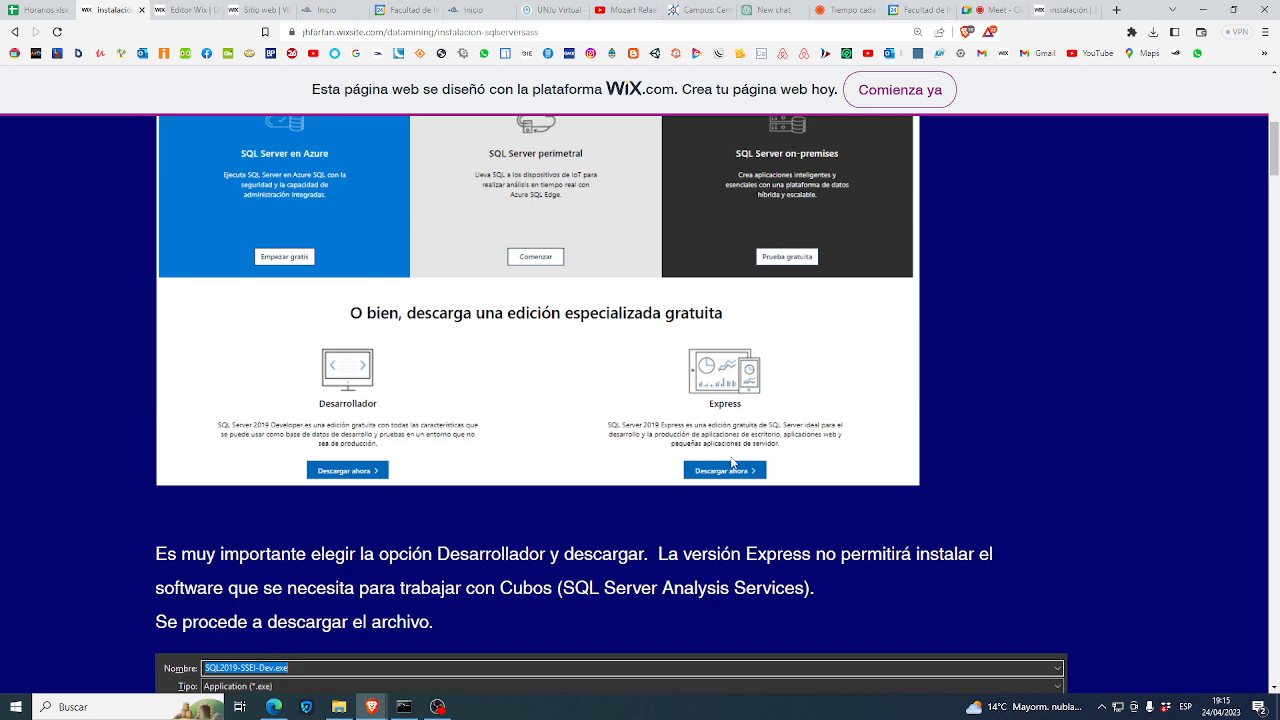
scroll(732, 462, "down", 1)
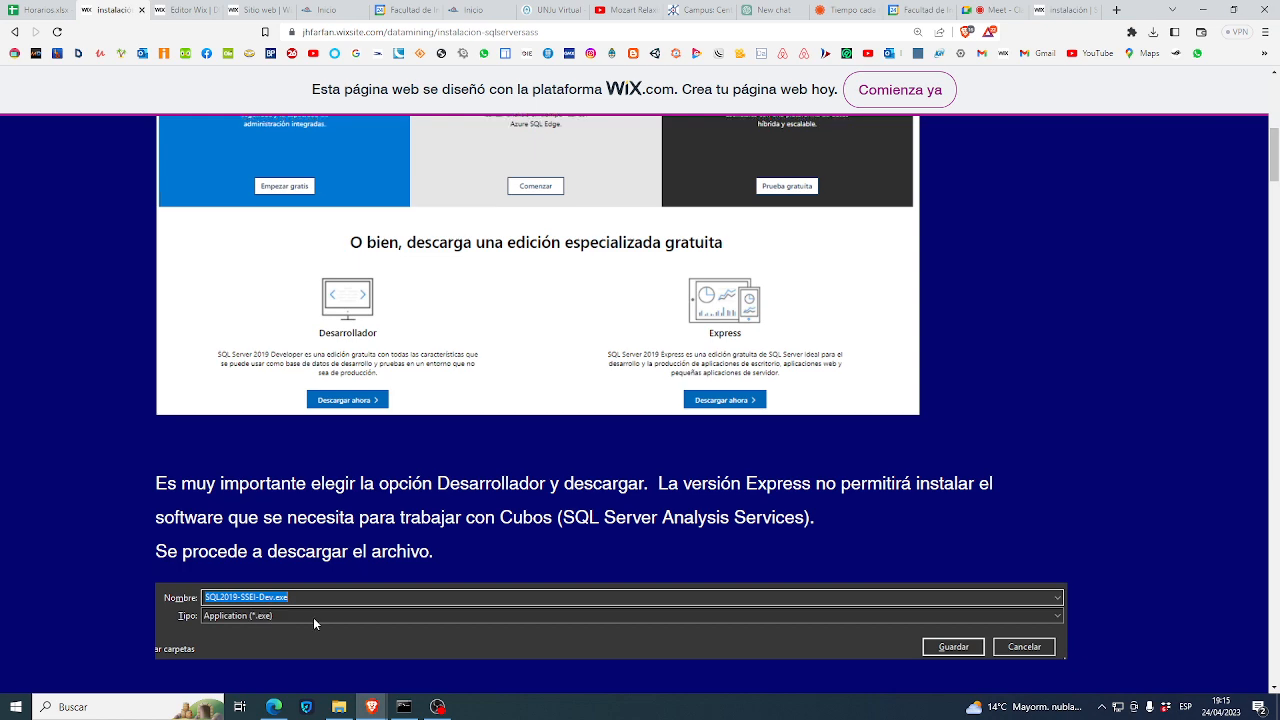
scroll(313, 617, "down", 4)
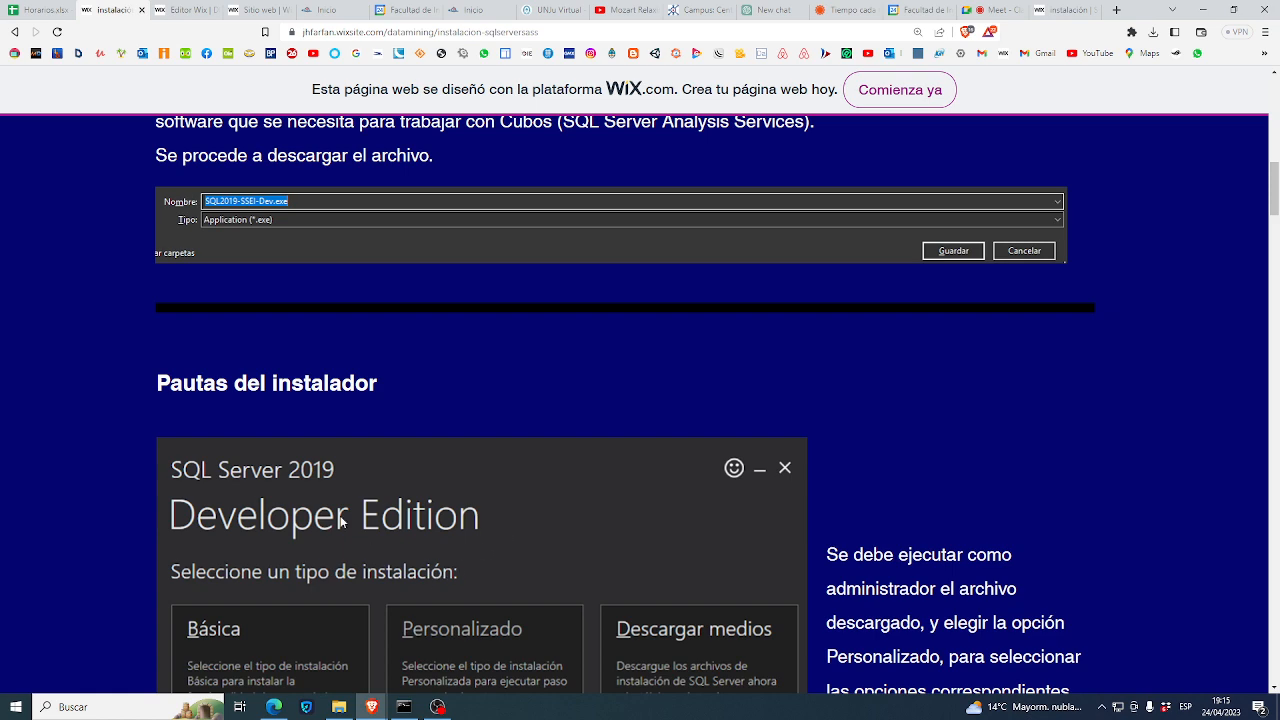
- Highlight 'Personalizado' in the installer paragraph and read on through the installation steps
scroll(340, 521, "down", 1)
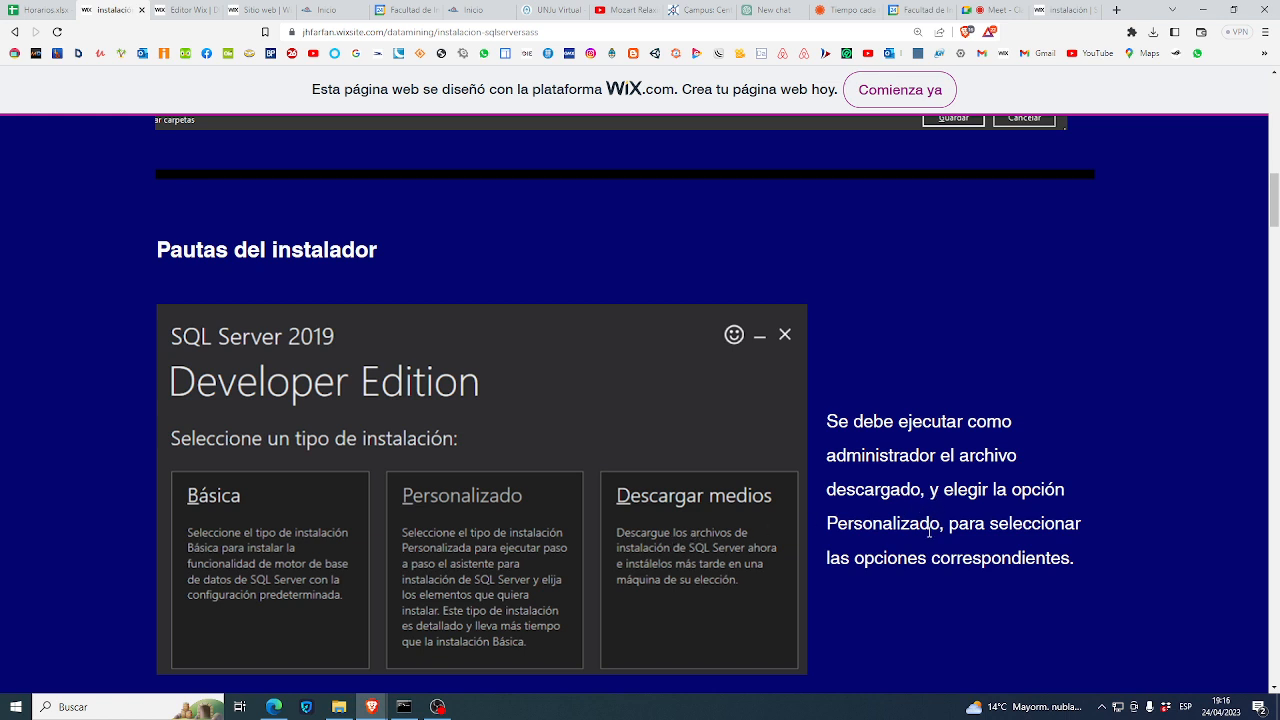
left_click_drag(905, 523, 828, 546)
scroll(828, 546, "down", 1)
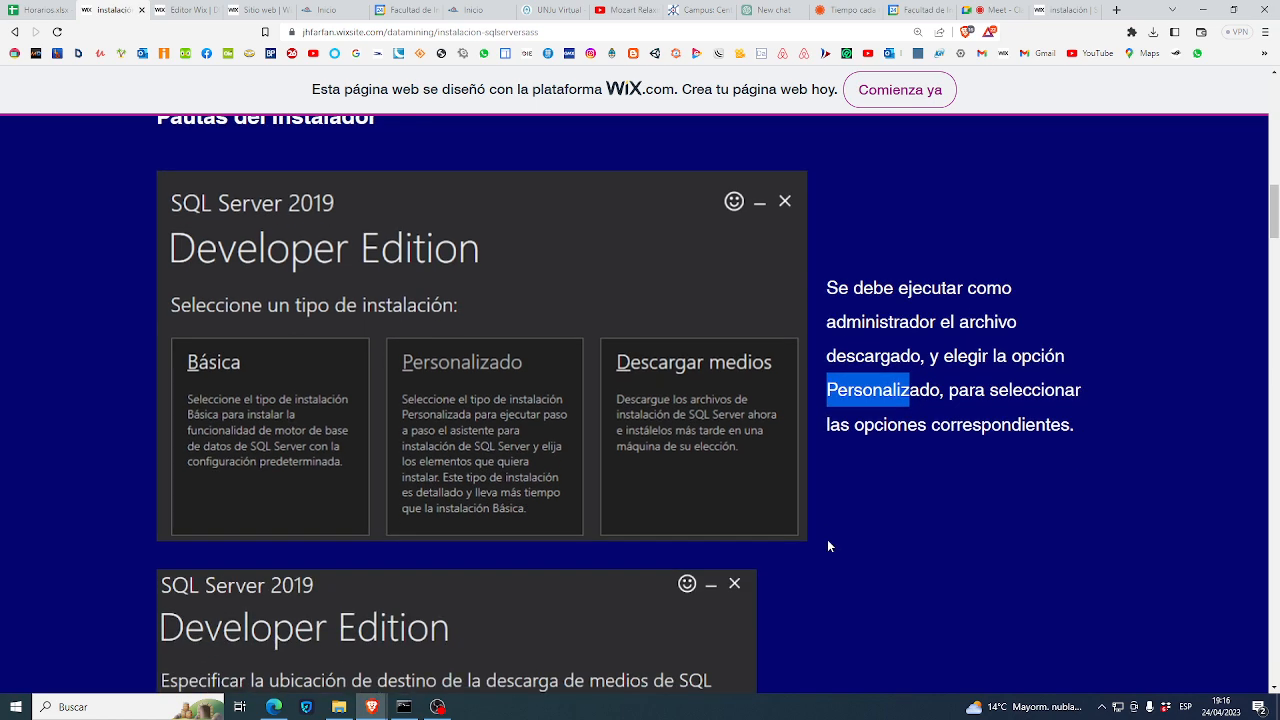
scroll(828, 546, "down", 2)
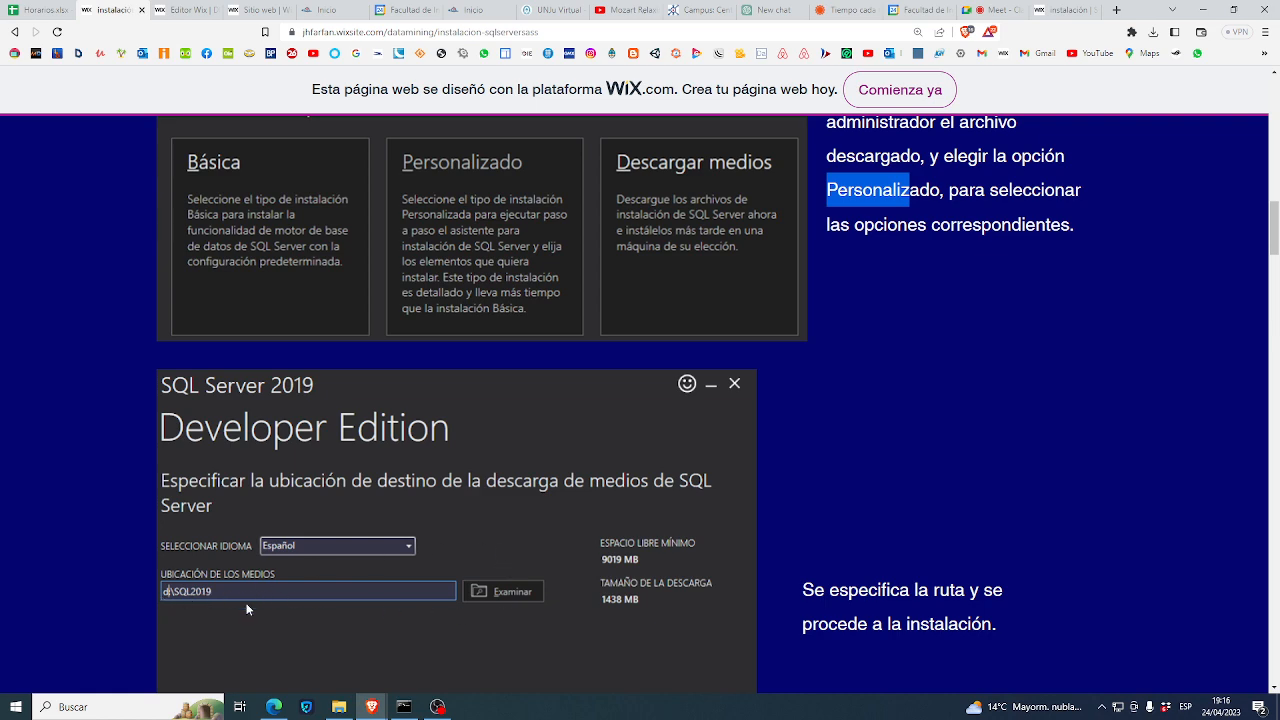
scroll(450, 620, "down", 2)
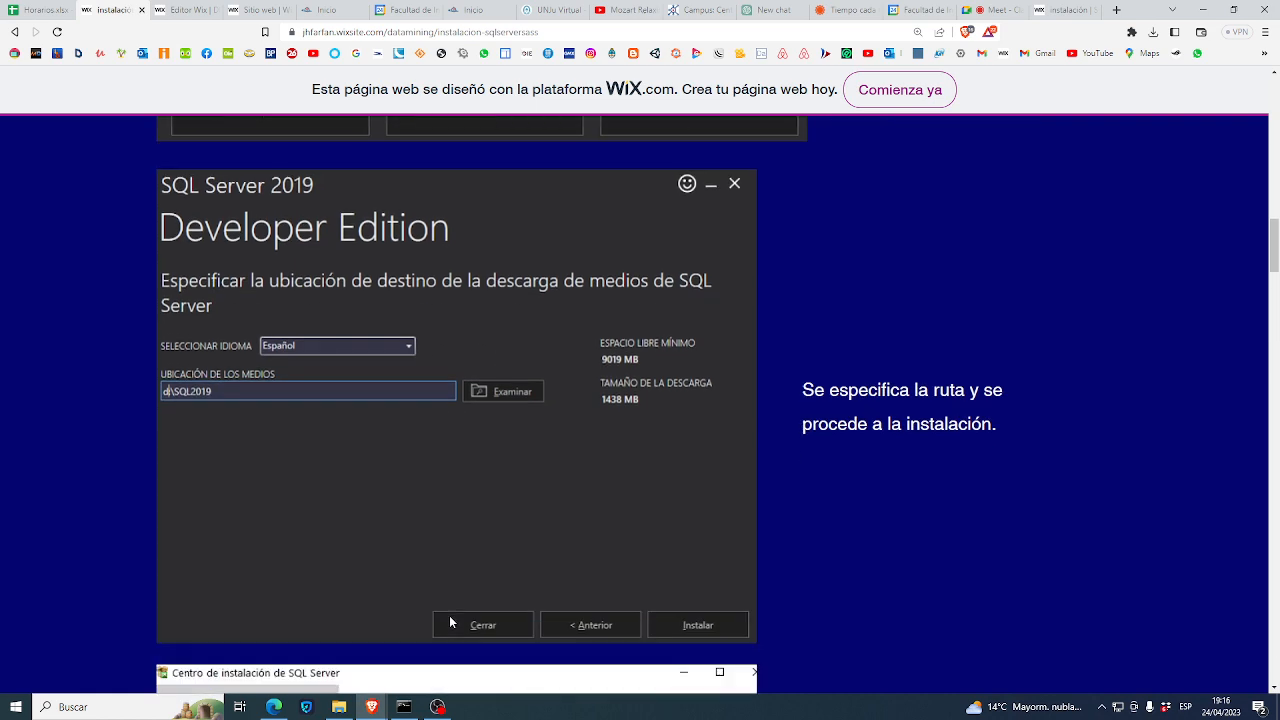
scroll(449, 621, "down", 1)
scroll(711, 287, "up", 2)
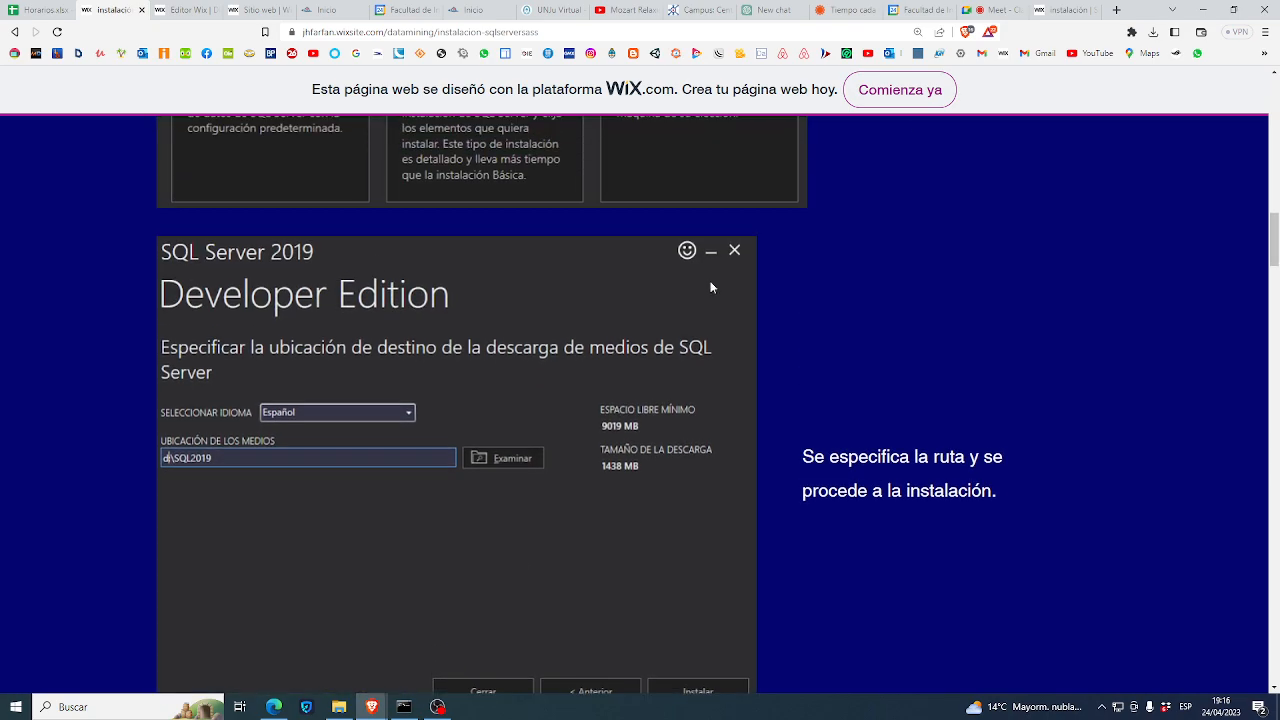
- Admit the waiting participants to the Meet call, then return to the installation guide
left_click(986, 12)
left_click(777, 145)
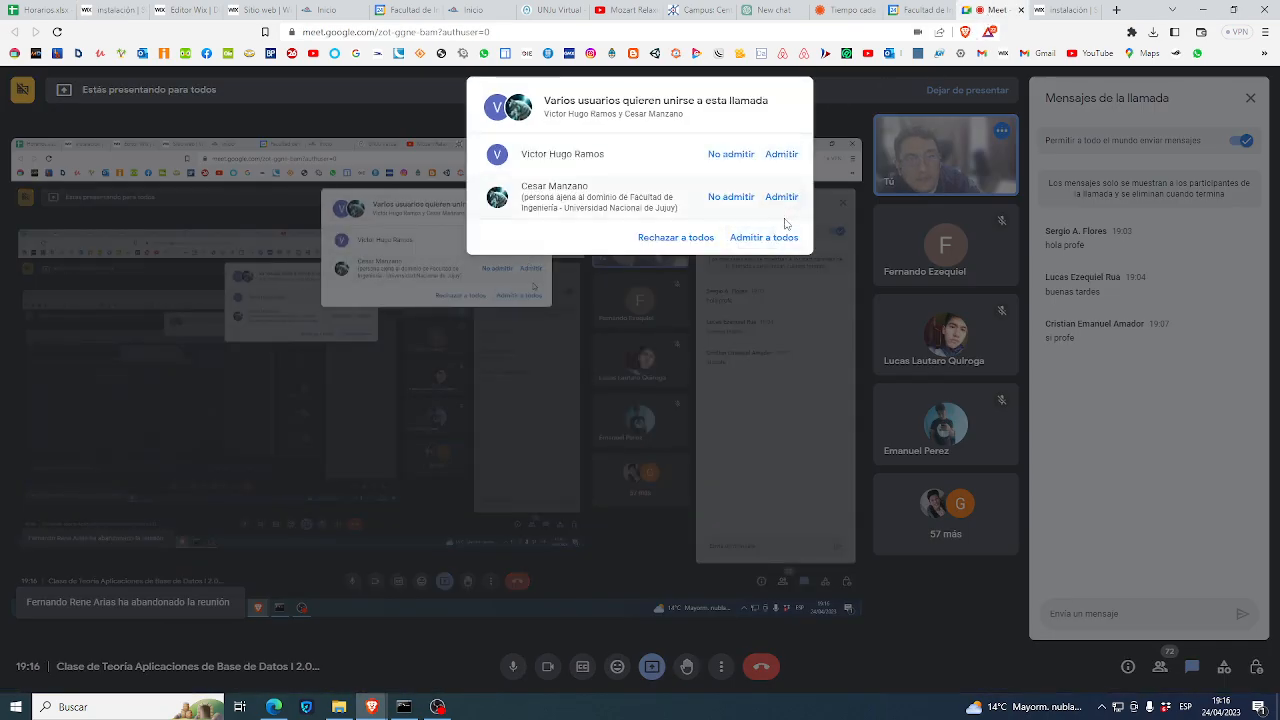
left_click(775, 236)
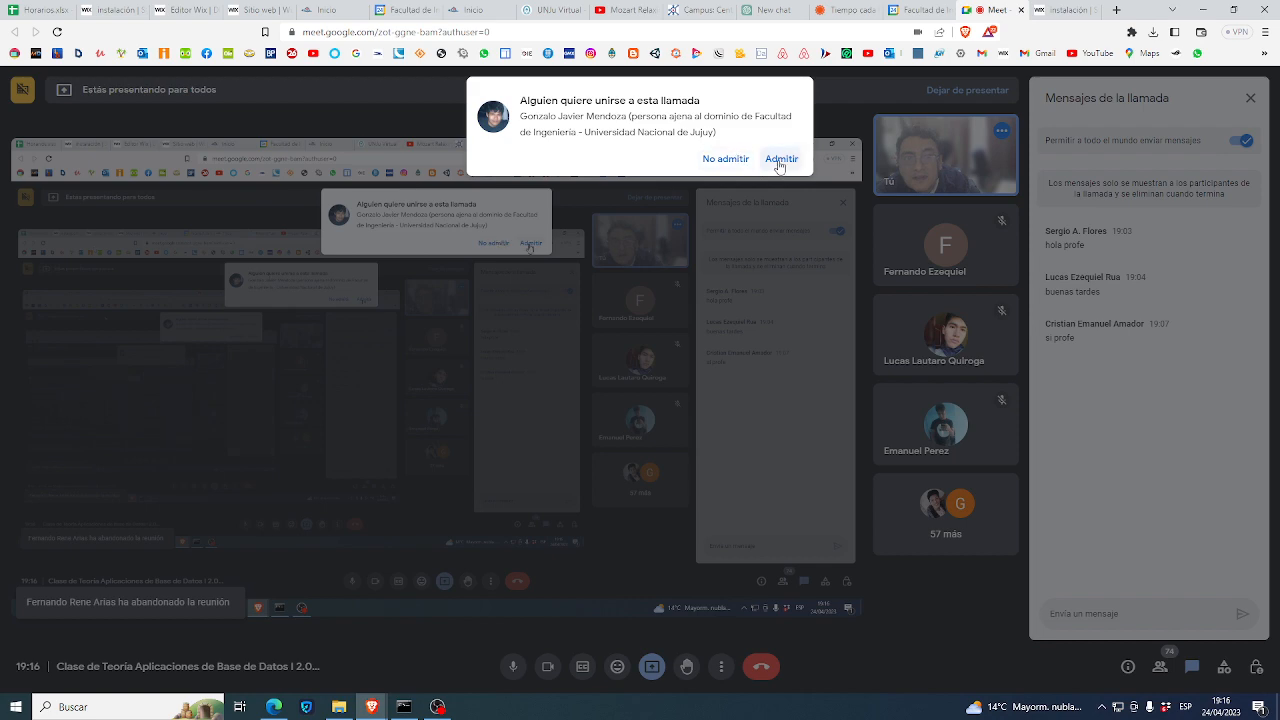
left_click(781, 158)
left_click(110, 10)
scroll(479, 470, "down", 3)
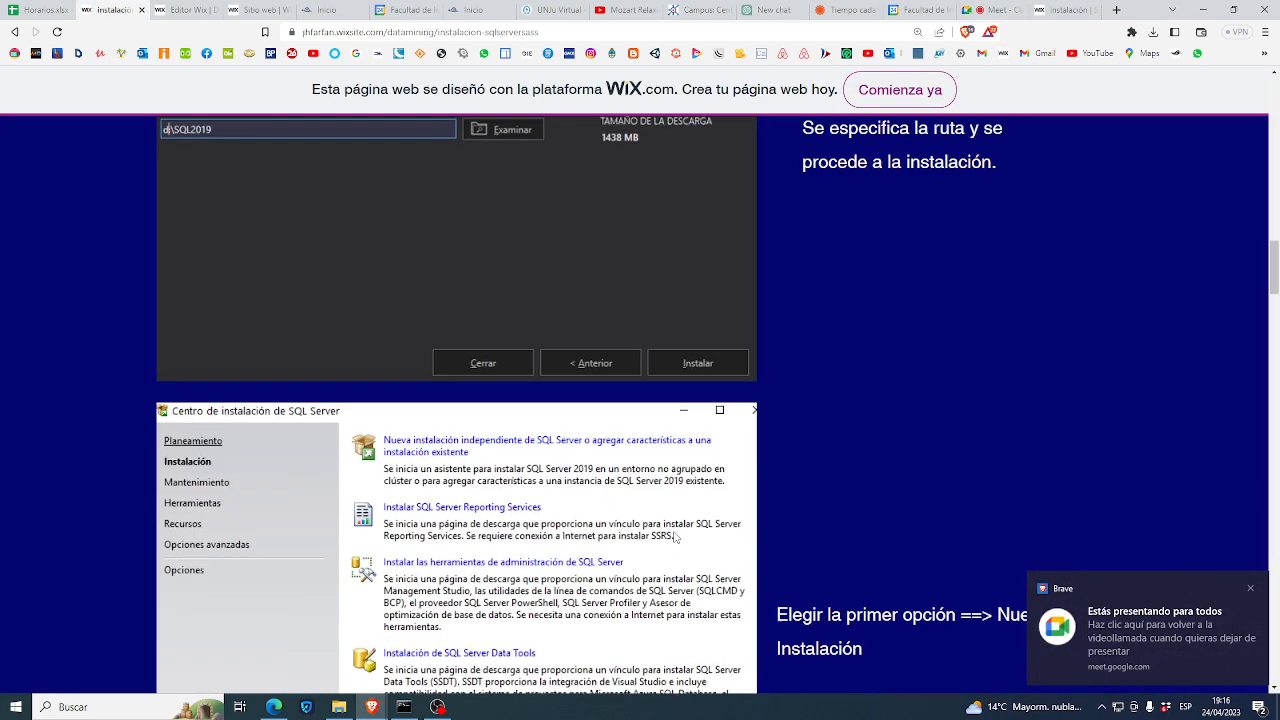
- Dismiss the 'Estás presentando' notice and scroll past the Installation Center to the Clave de producto step
left_click(1252, 588)
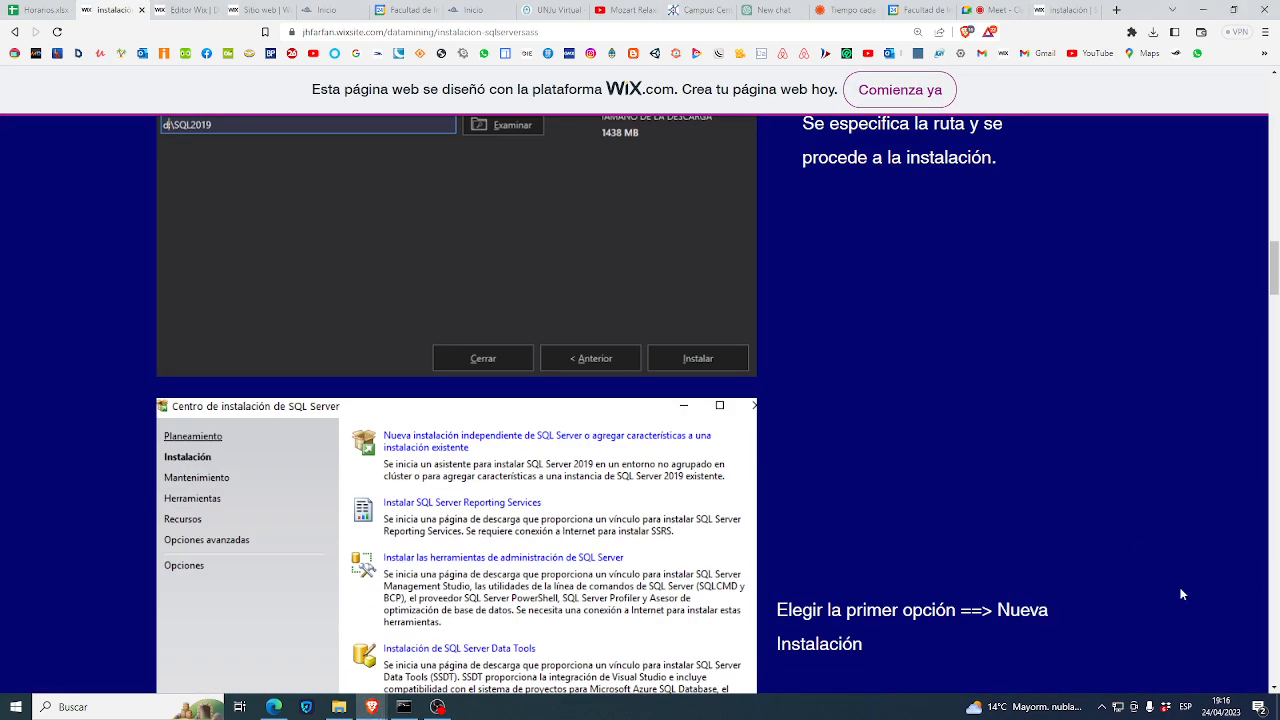
scroll(1075, 611, "down", 1)
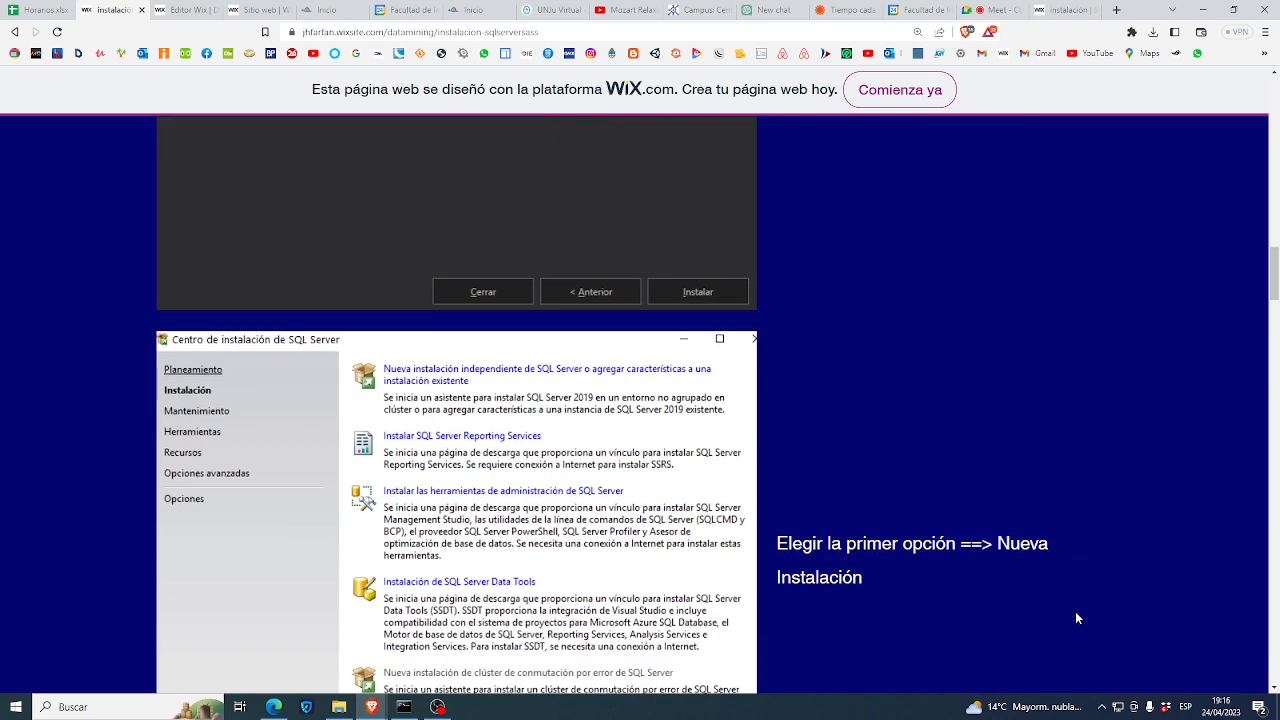
scroll(890, 474, "up", 2)
scroll(890, 478, "down", 3)
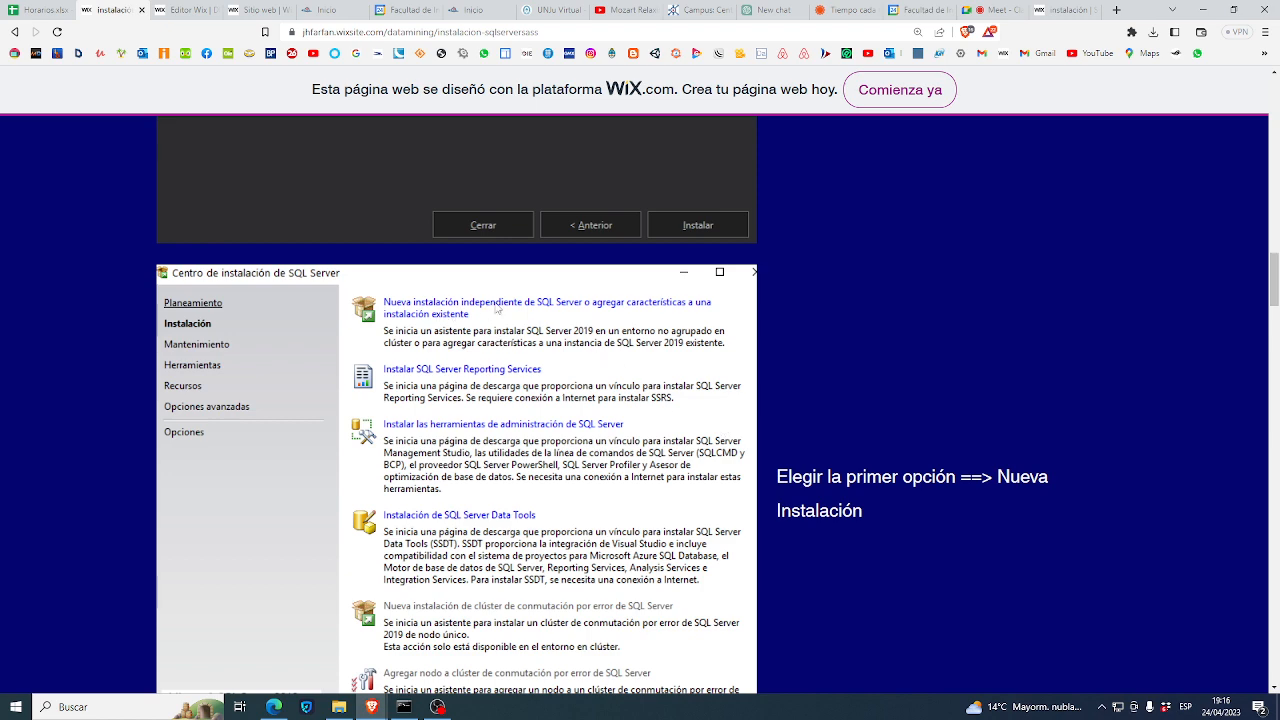
scroll(647, 440, "down", 5)
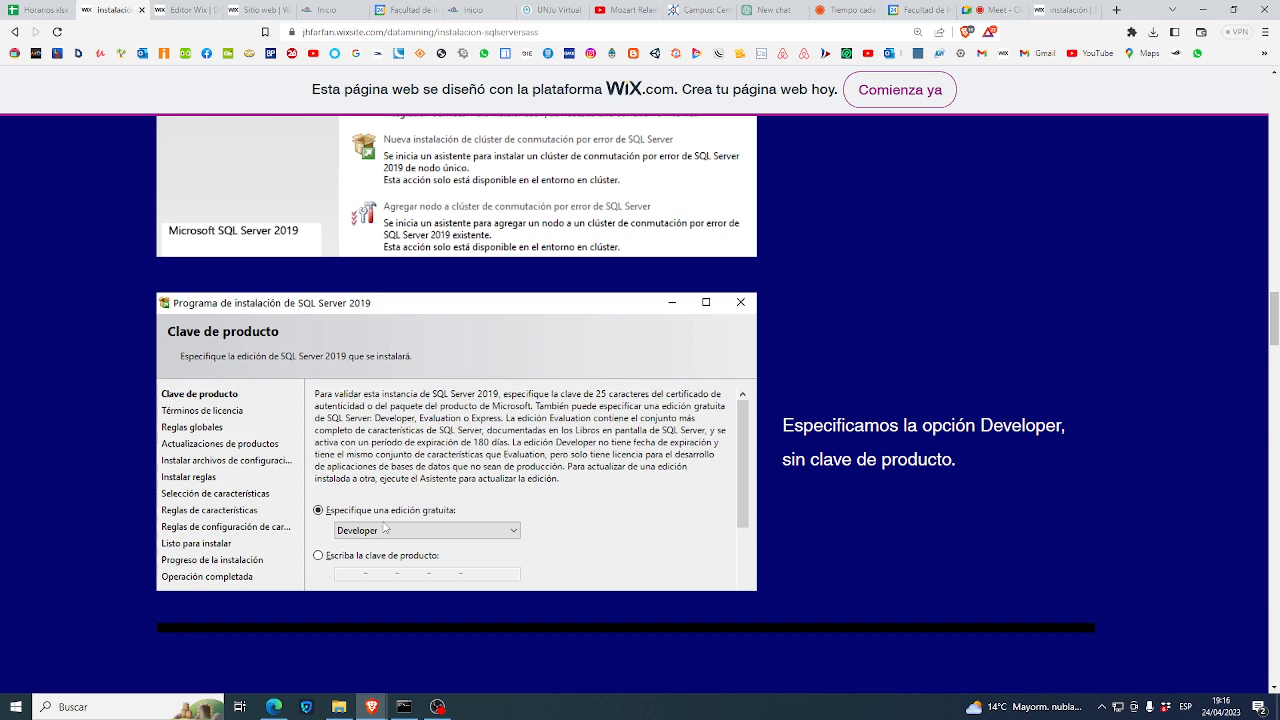
scroll(385, 528, "down", 1)
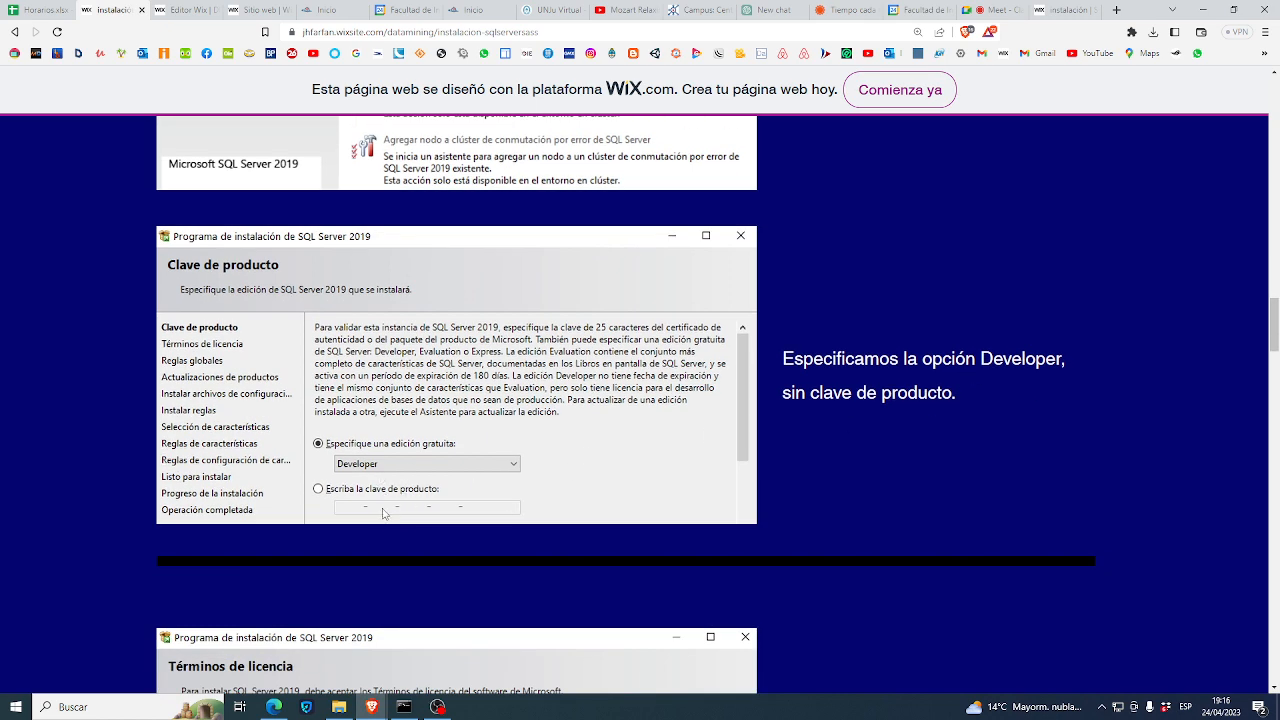
scroll(427, 522, "down", 5)
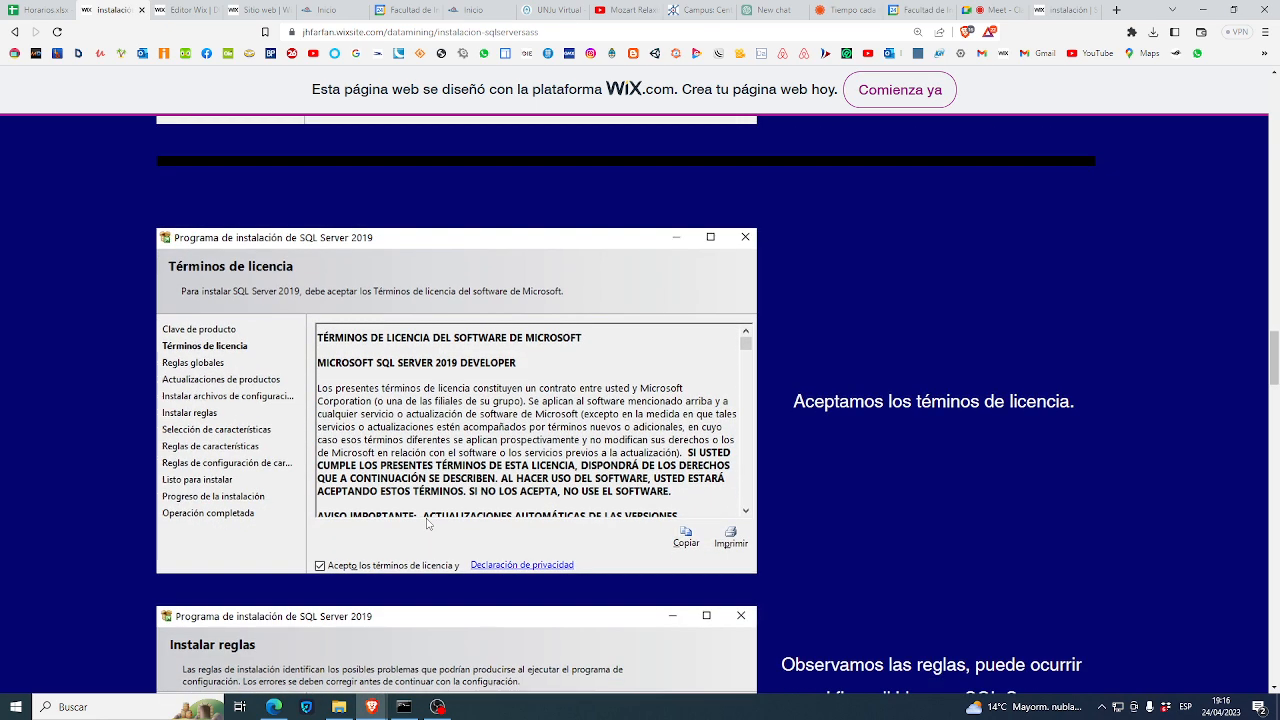
scroll(427, 522, "down", 4)
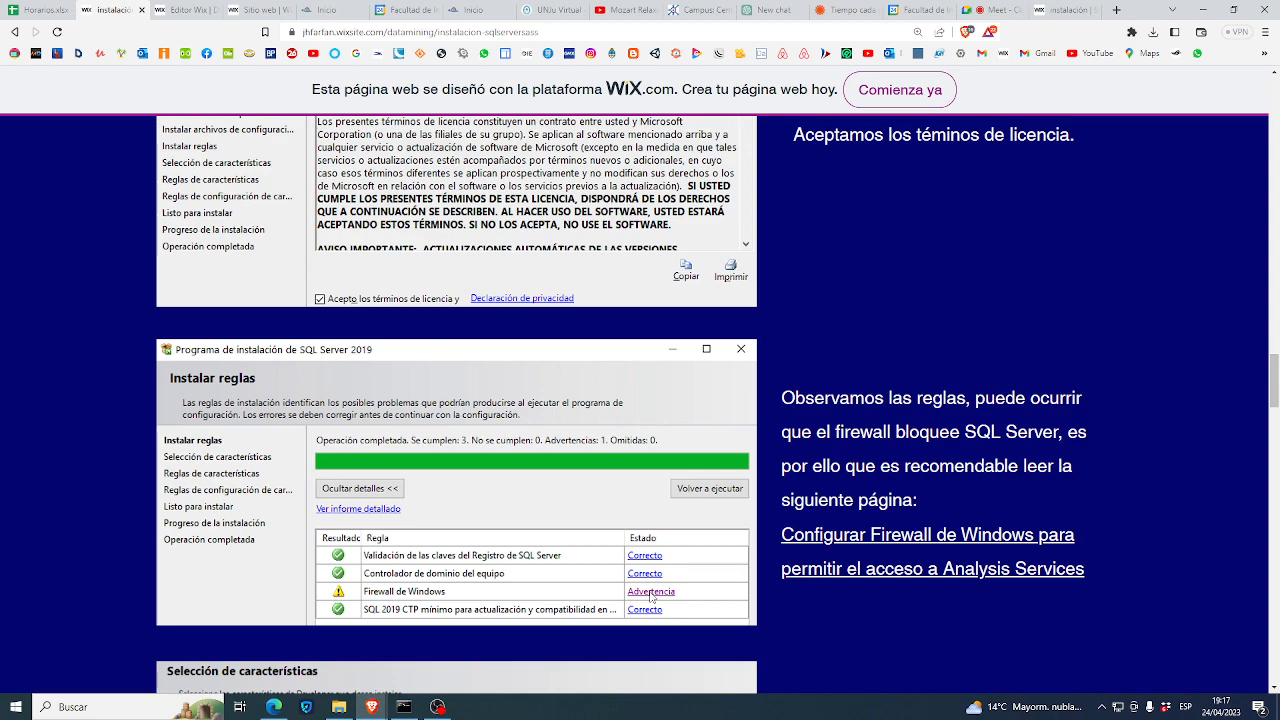
- Highlight the Database Engine Services bullet and the Analysis Services (SSAS) paragraph
scroll(651, 597, "down", 3)
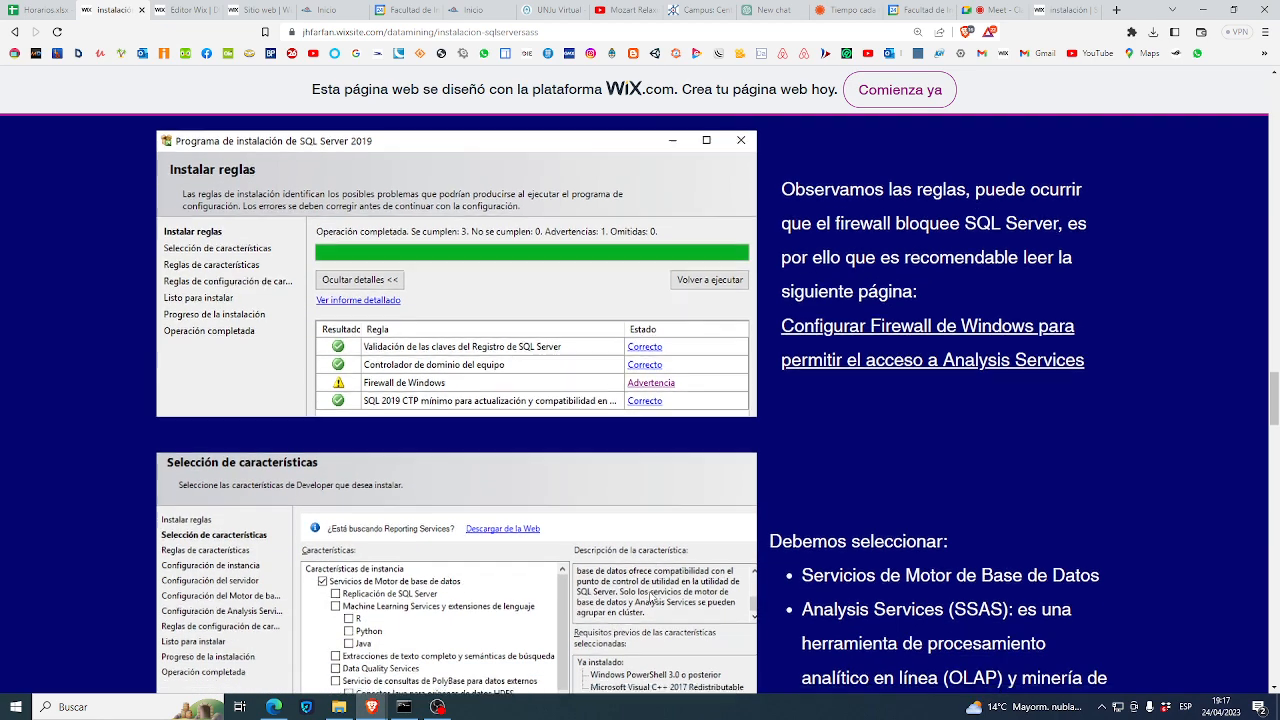
scroll(651, 597, "down", 1)
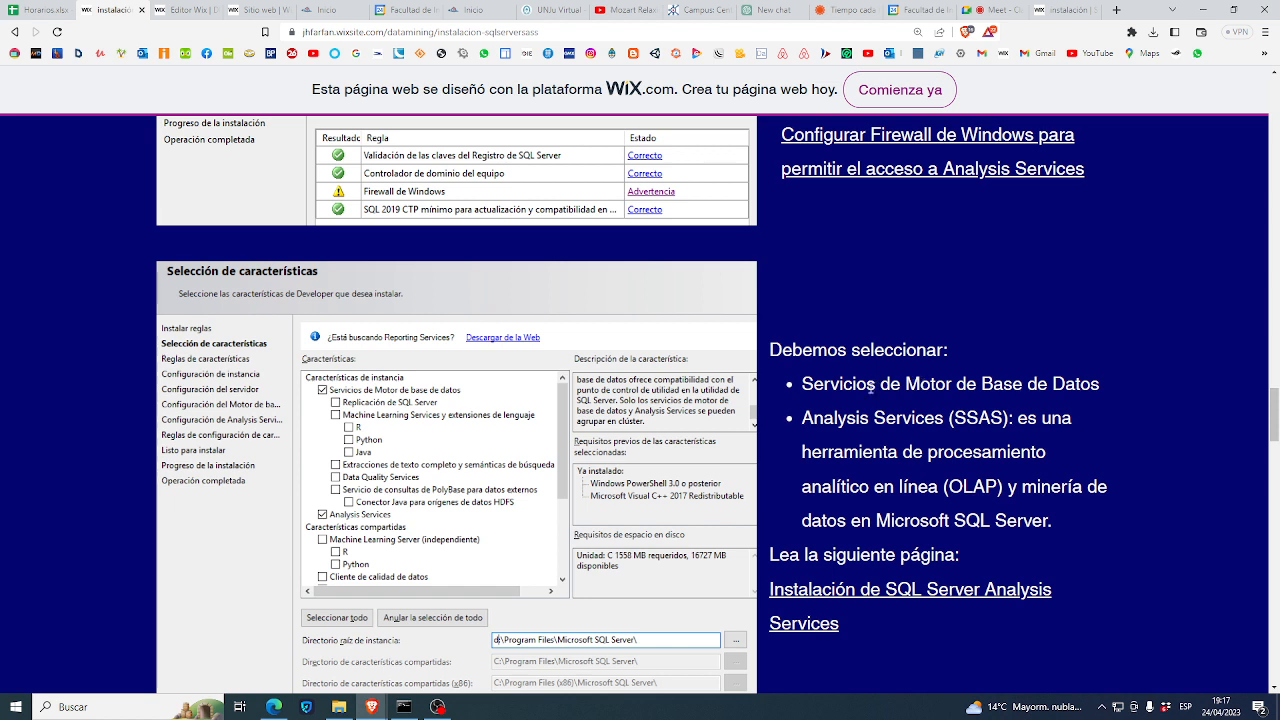
left_click_drag(843, 386, 891, 384)
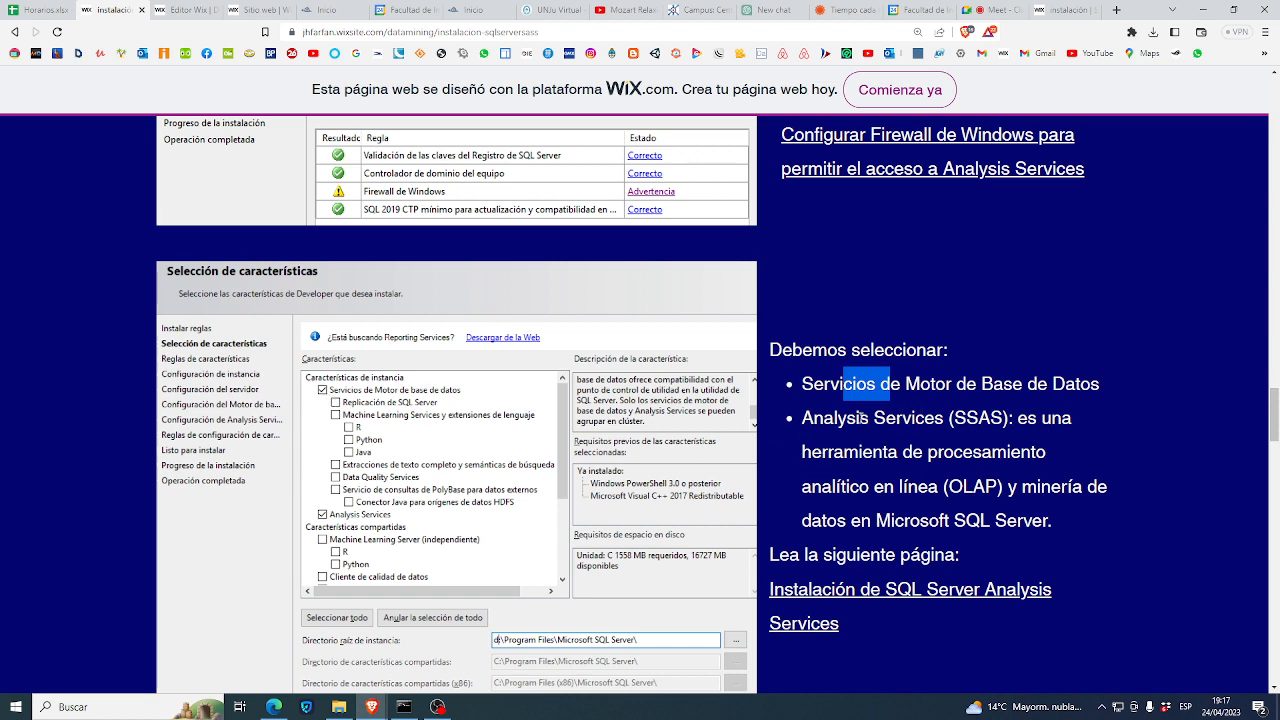
left_click_drag(803, 417, 1071, 516)
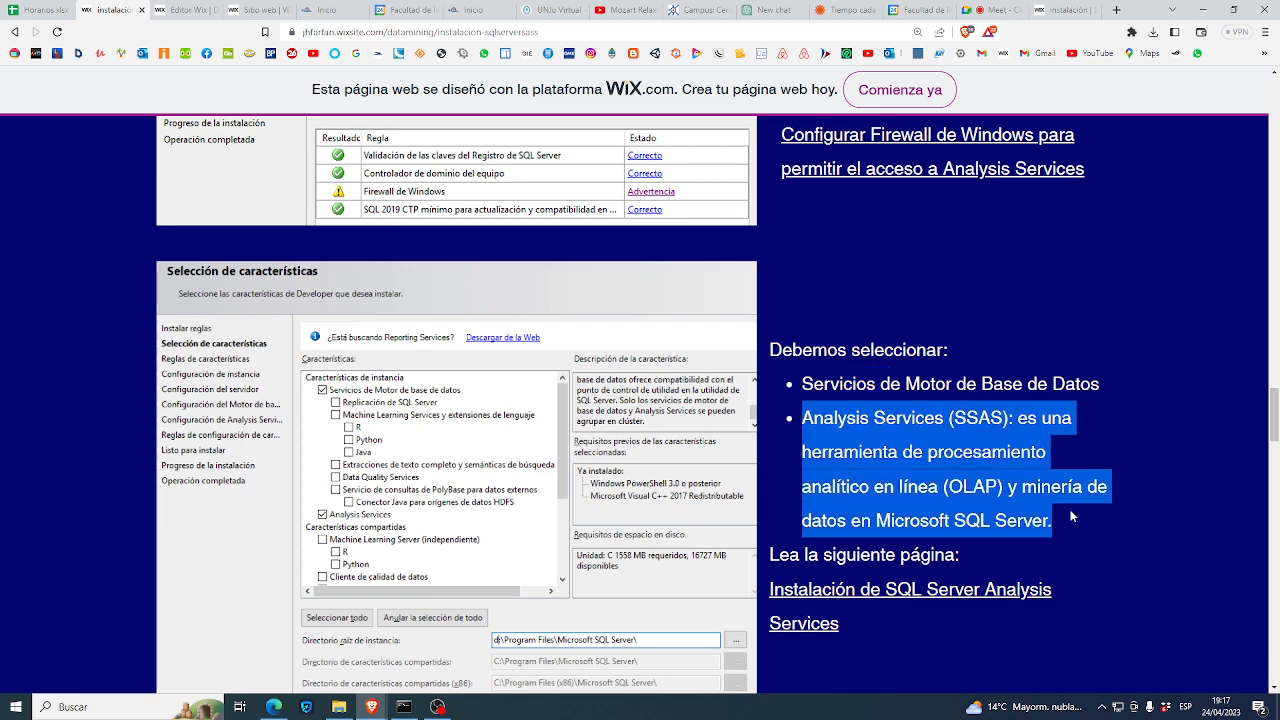
- Admit the caller to the Meet call, return with Ctrl+2, close the notice and clear the highlight
left_click(995, 10)
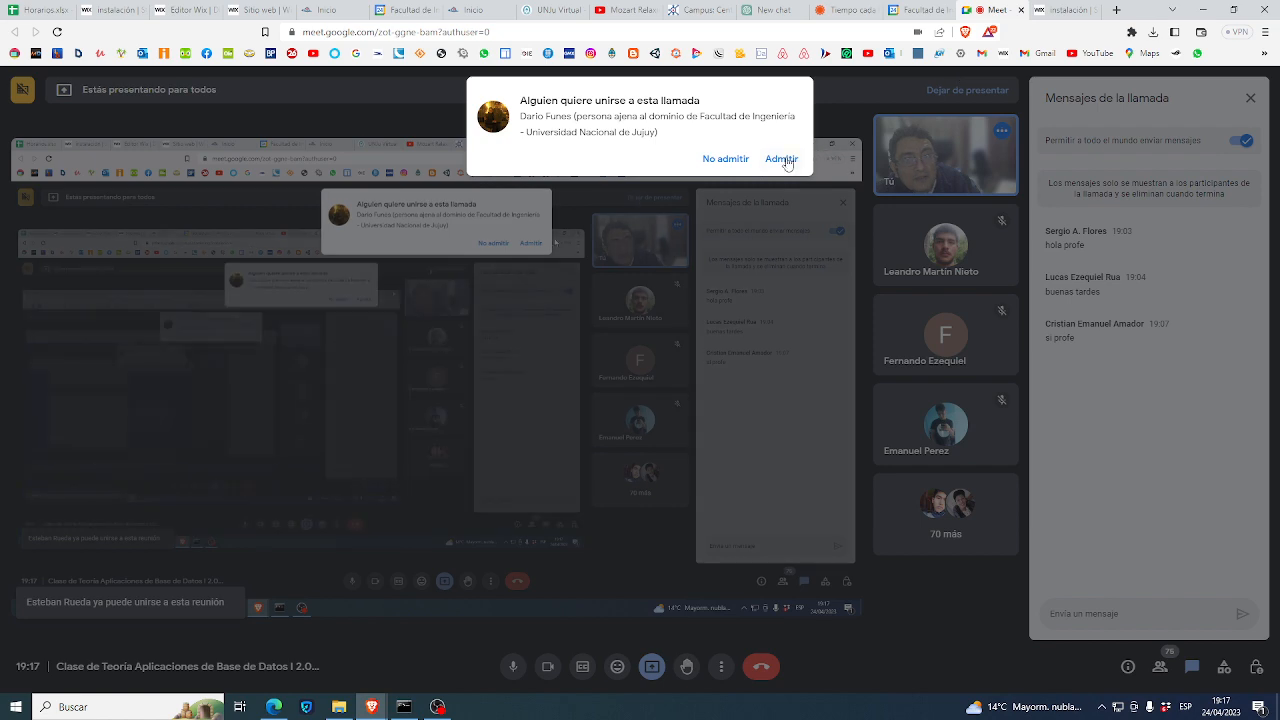
left_click(781, 159)
key("ctrl+2")
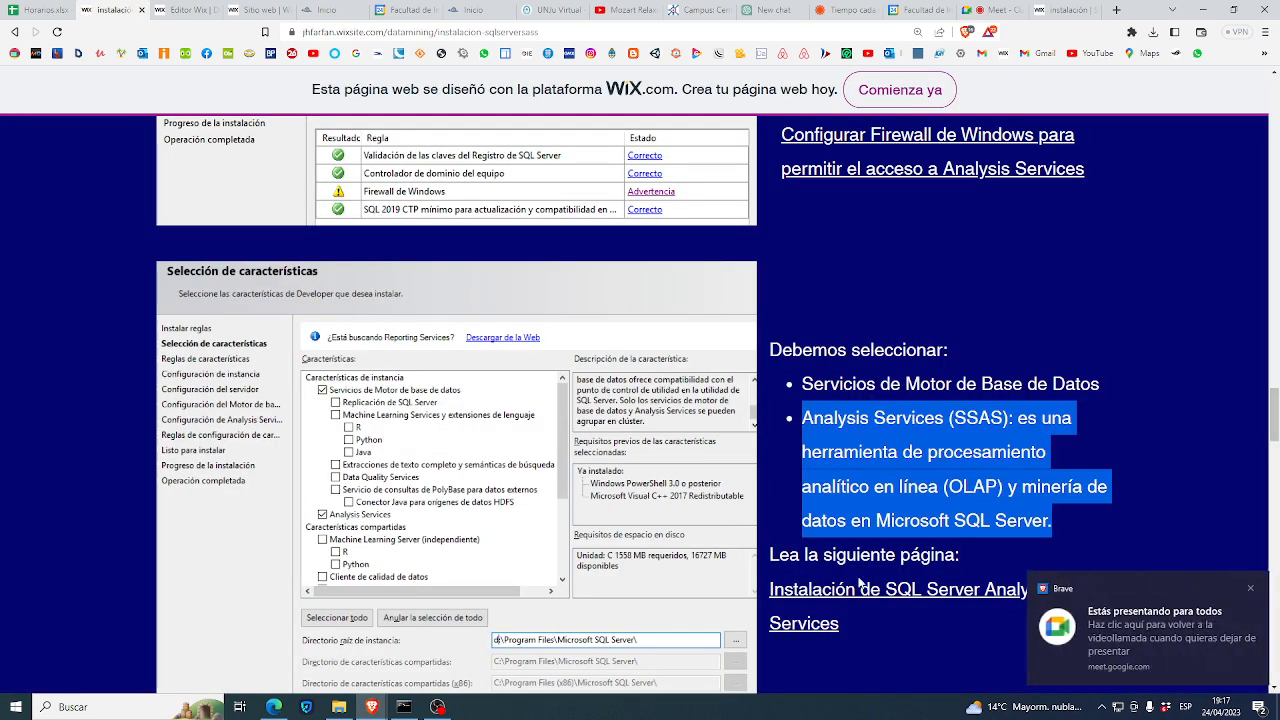
left_click(1250, 588)
left_click(1108, 578)
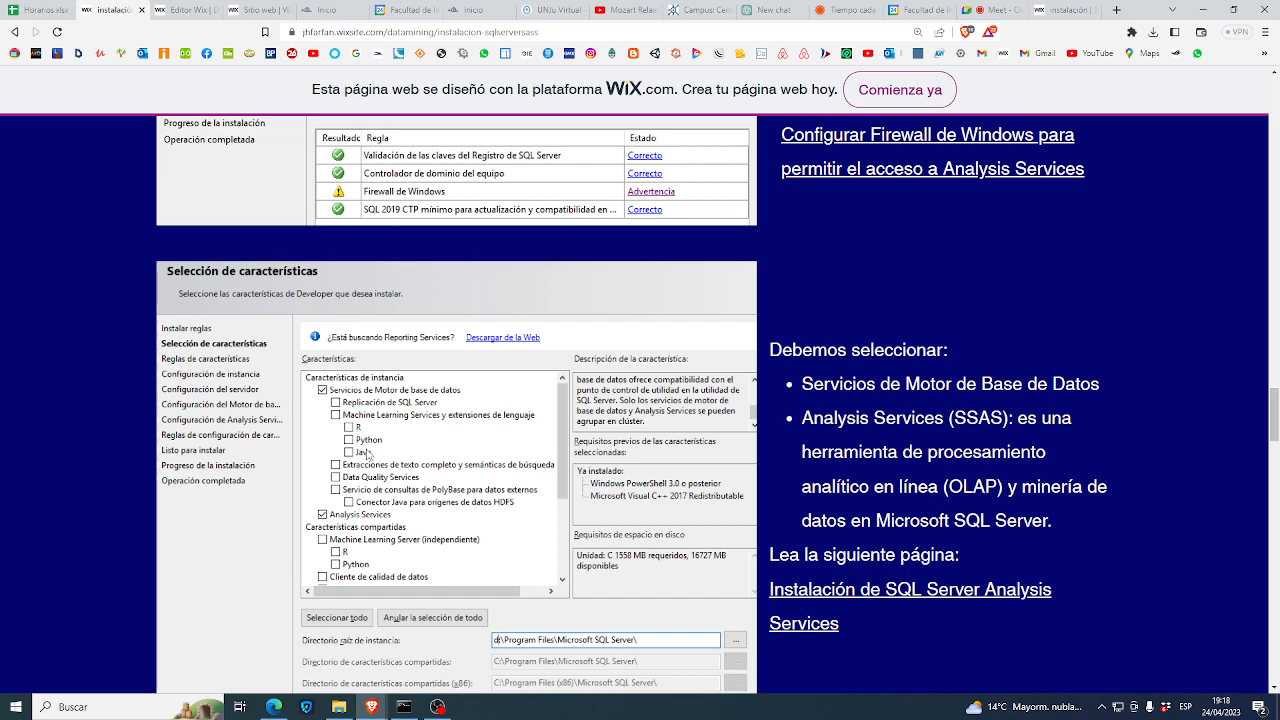
- Highlight the Analysis Services description and continue down to Configuración de instancia with MSSQLSERVER
scroll(370, 557, "down", 1)
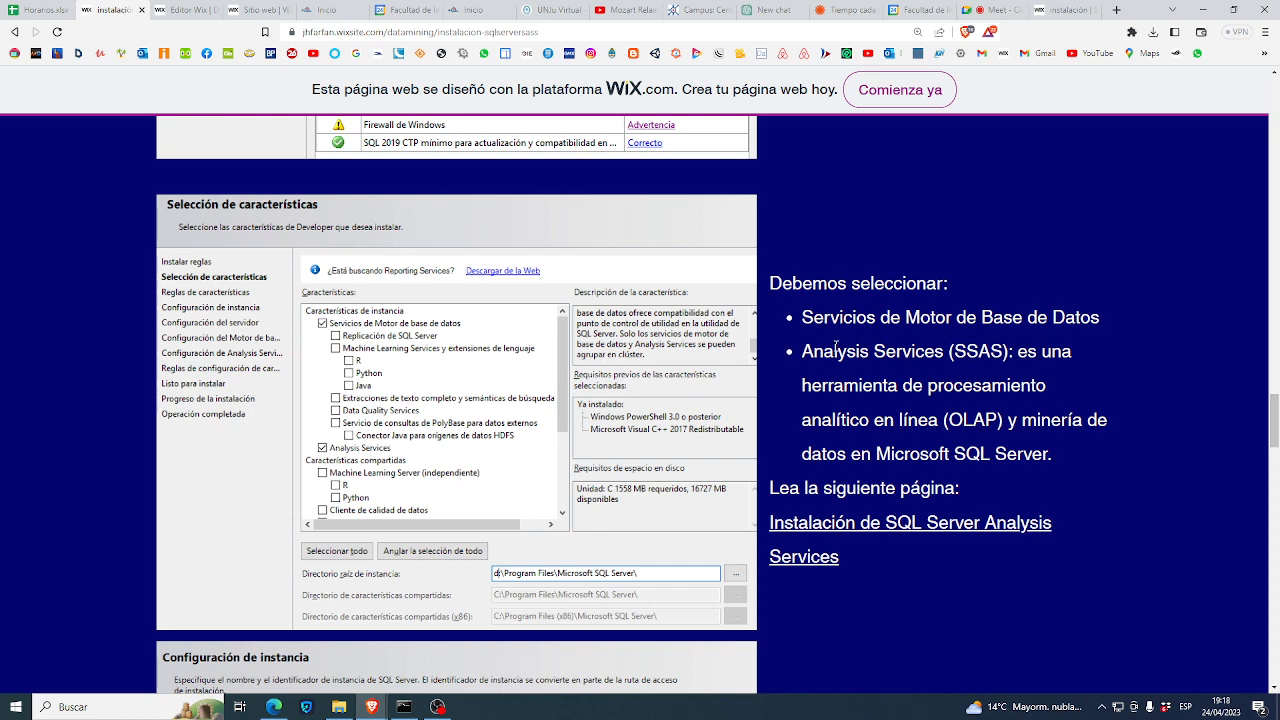
left_click_drag(824, 351, 897, 464)
scroll(655, 537, "down", 1)
scroll(655, 537, "down", 2)
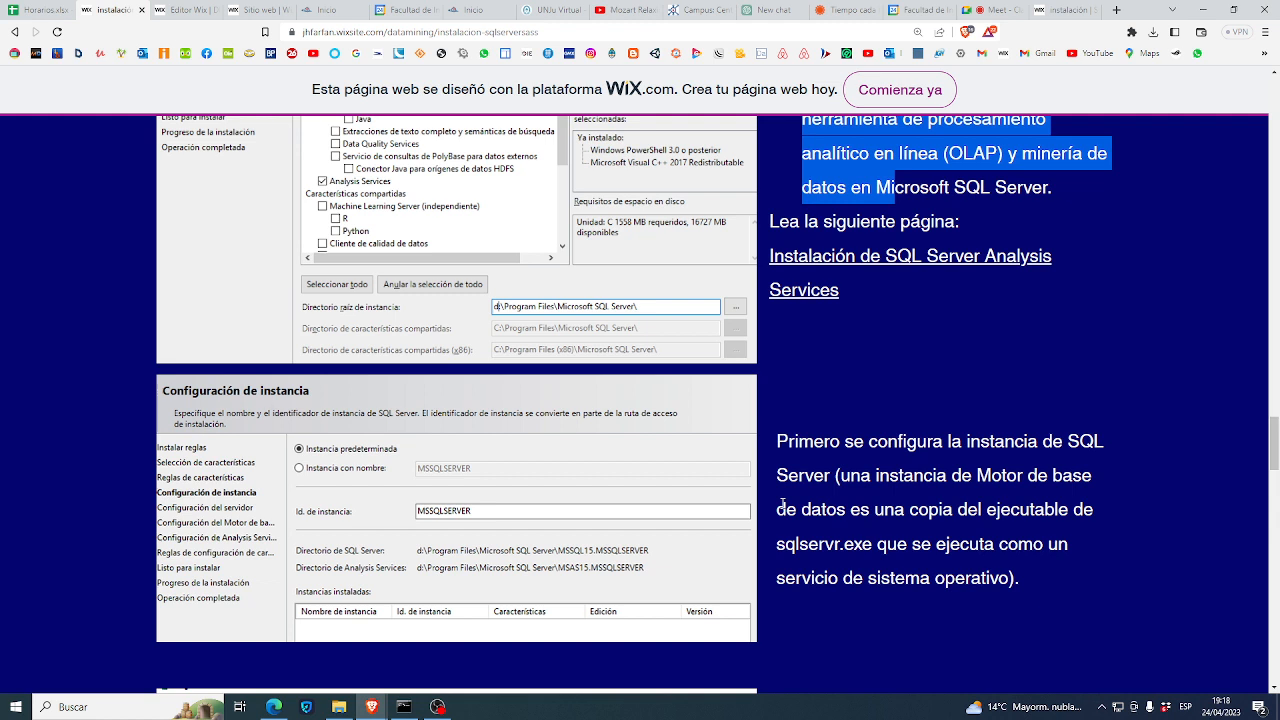
- Highlight the SQL Server instance explanation, then scroll through Configuración del servidor to the Database Engine step
left_click_drag(779, 476, 871, 571)
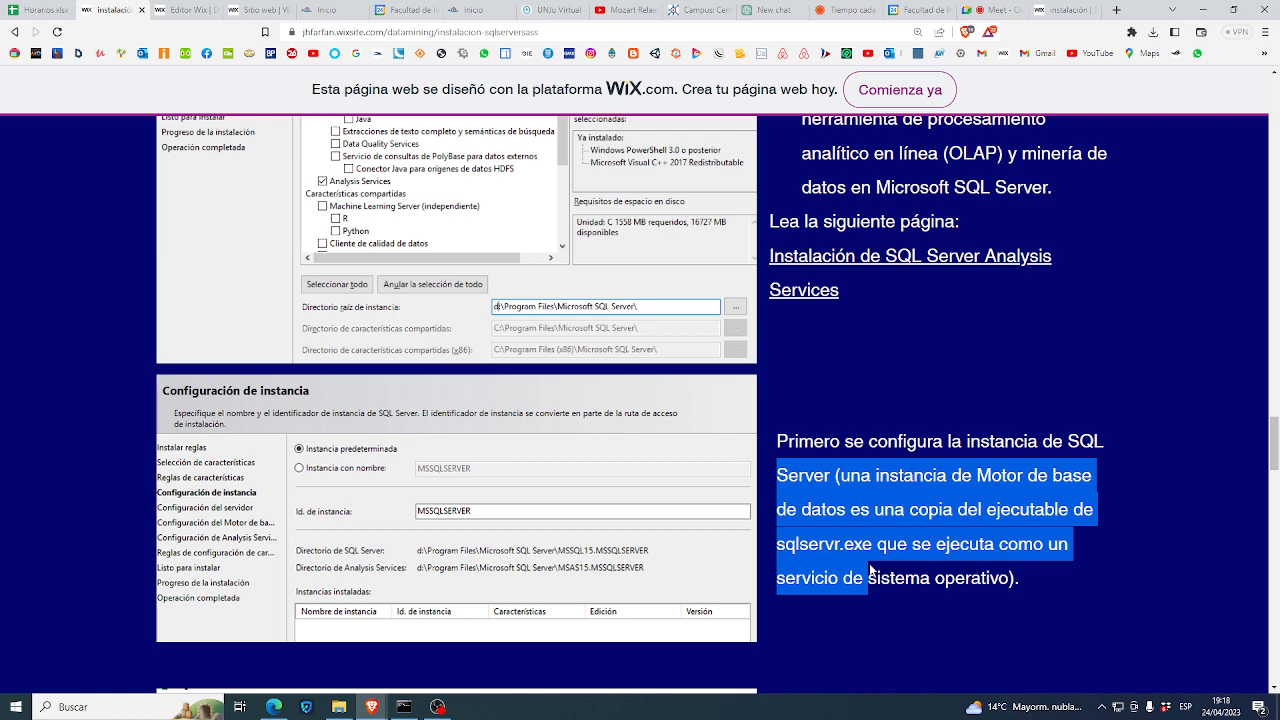
scroll(870, 569, "down", 2)
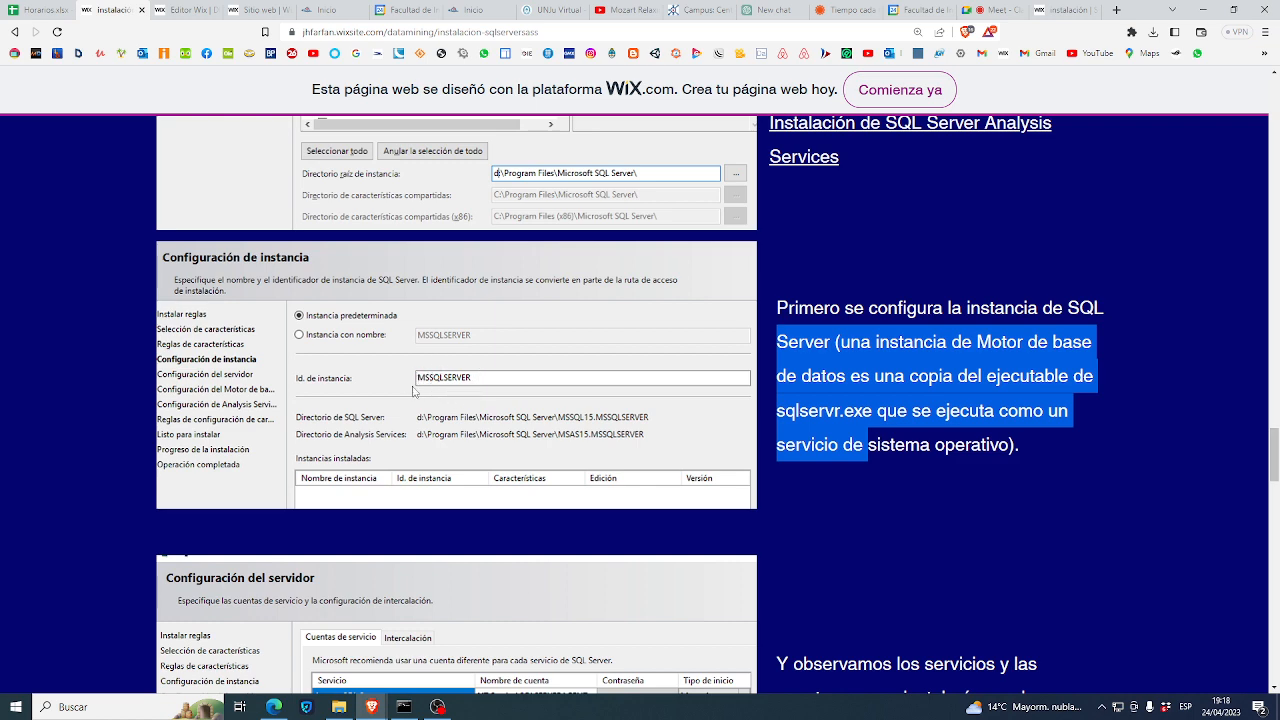
scroll(450, 400, "down", 3)
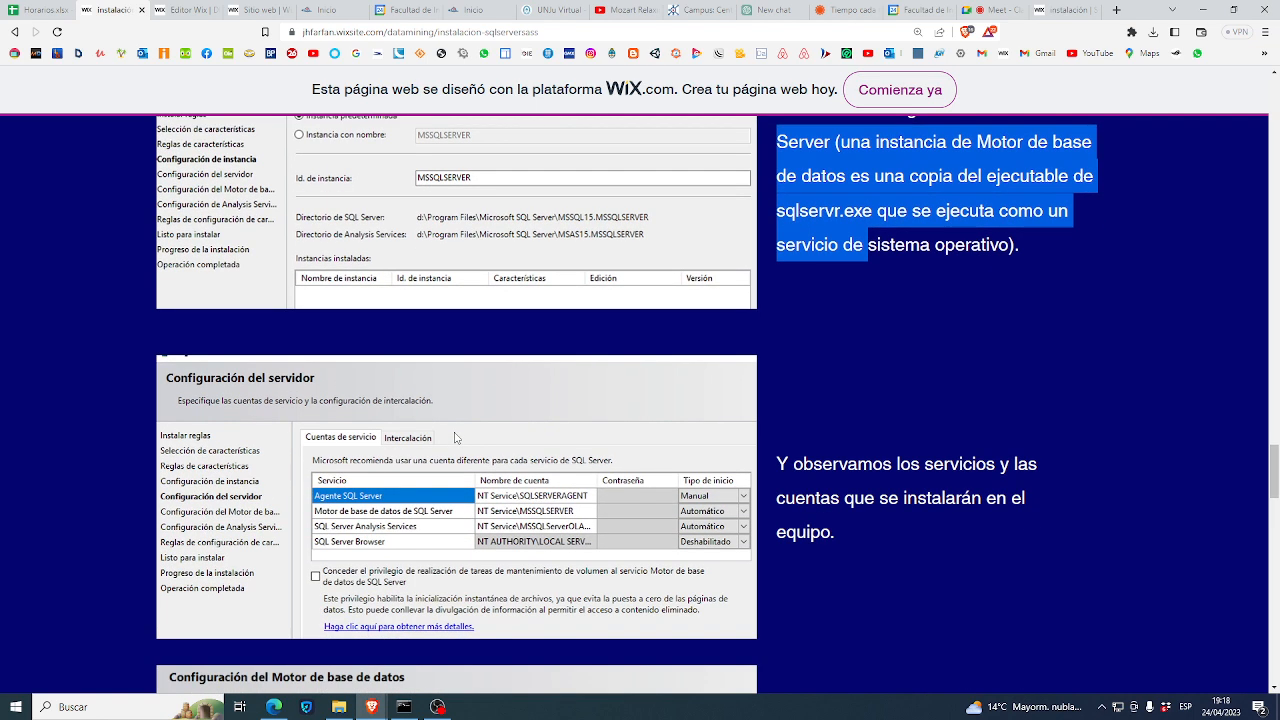
scroll(455, 437, "down", 3)
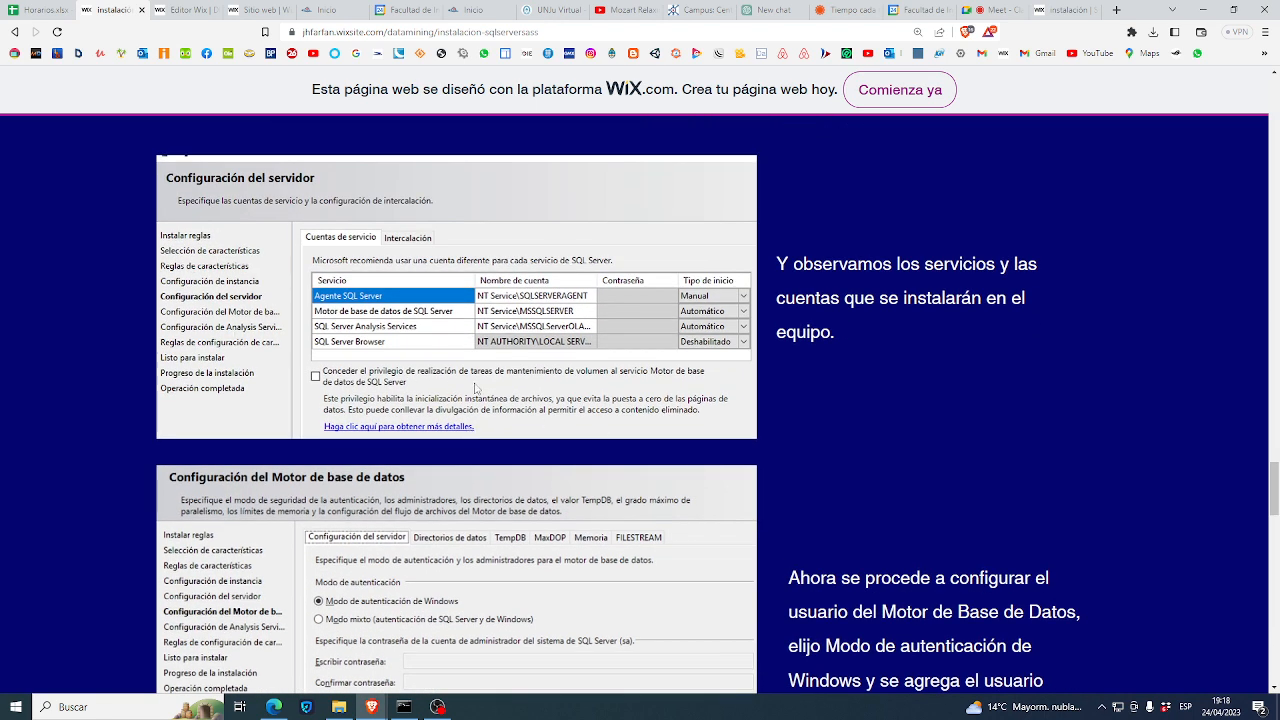
scroll(576, 387, "down", 2)
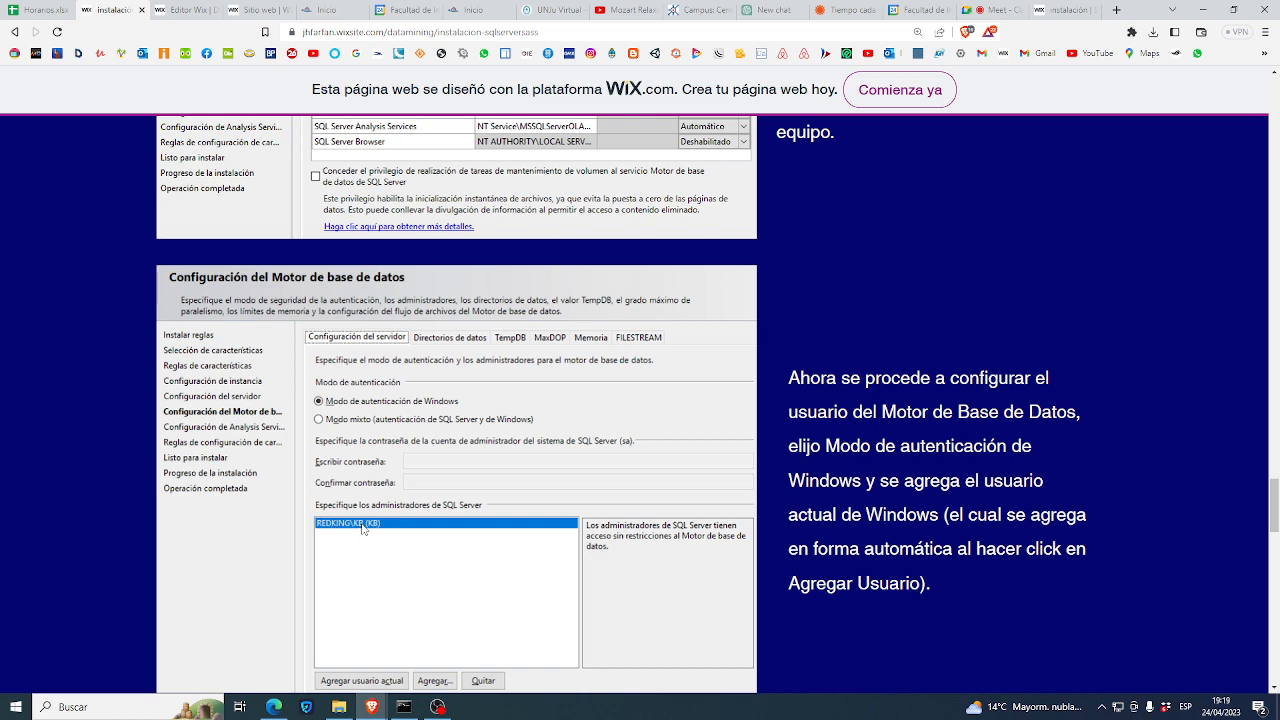
- Scroll past the Multidimensional-mode Analysis Services setup until the Listo para instalar panel shows
scroll(362, 528, "down", 2)
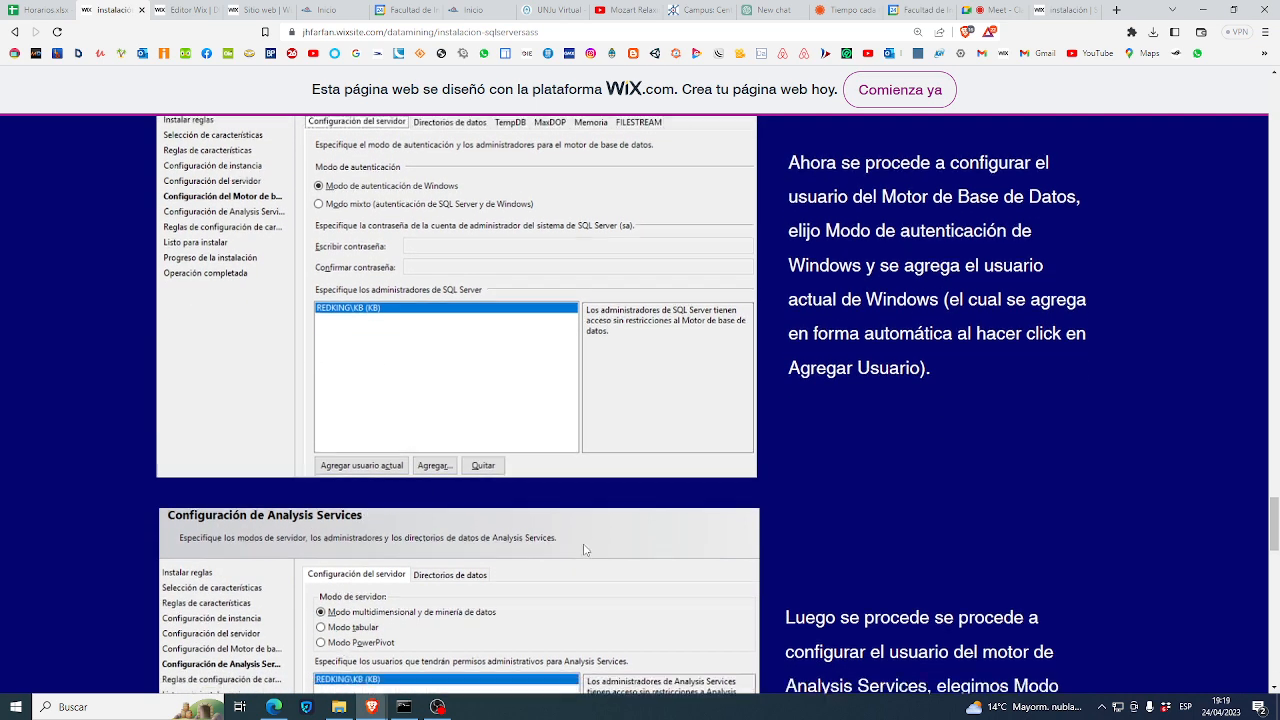
scroll(585, 549, "down", 1)
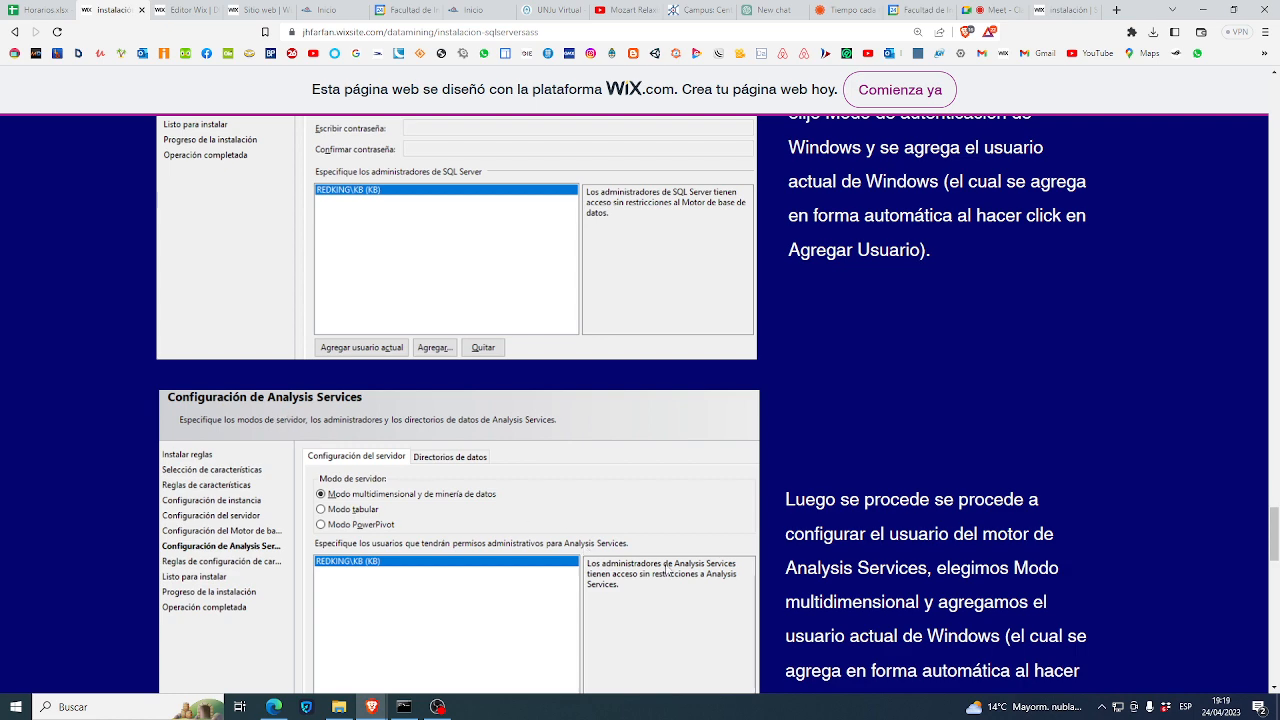
scroll(668, 570, "down", 1)
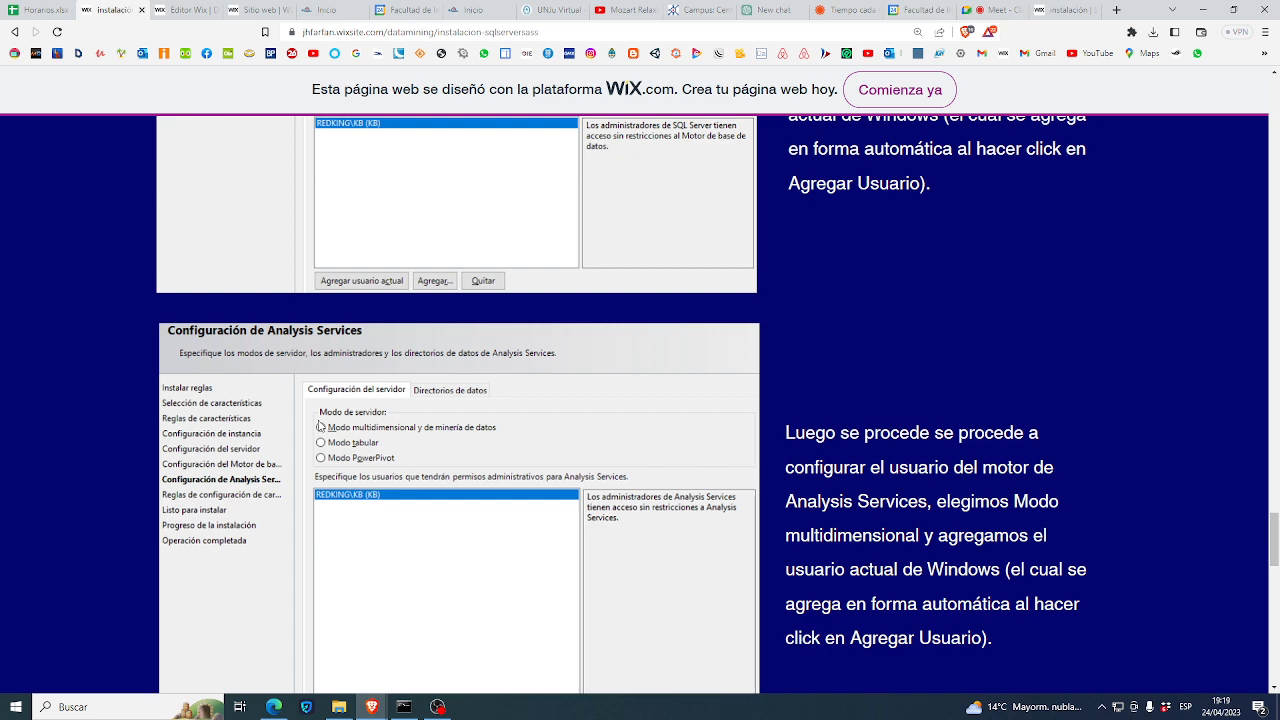
scroll(319, 426, "down", 1)
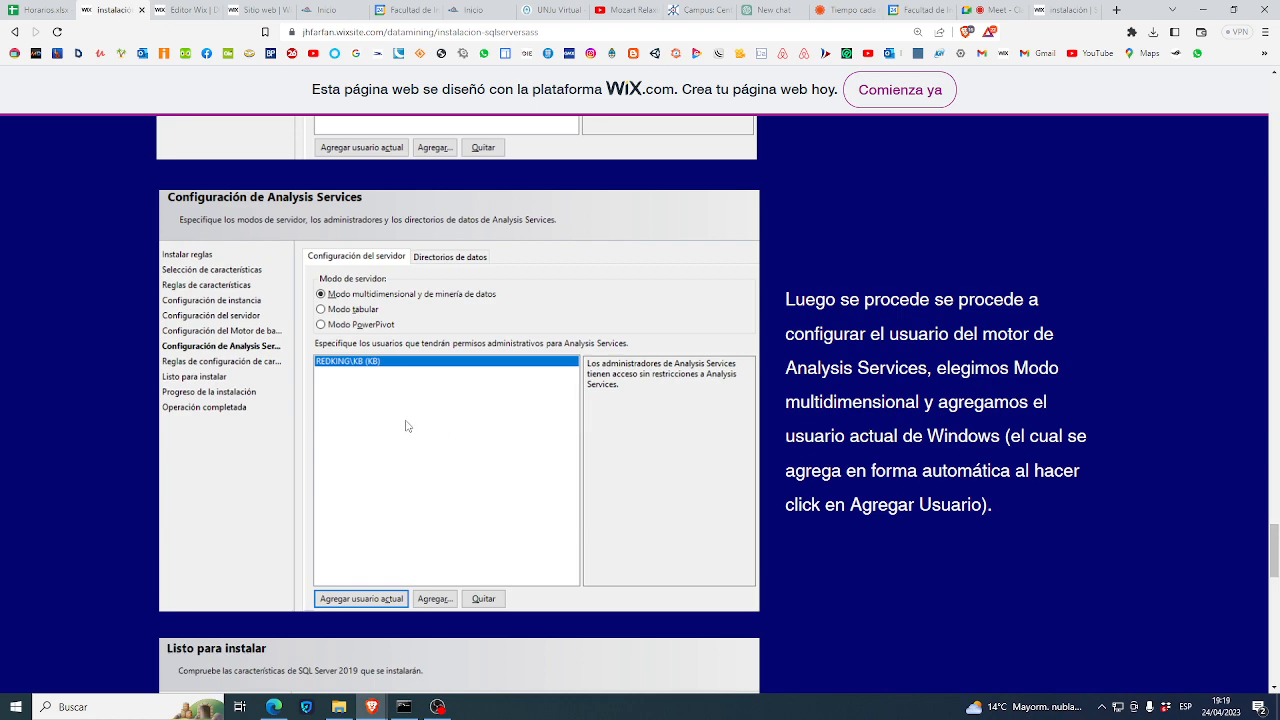
scroll(405, 426, "down", 1)
scroll(407, 426, "down", 2)
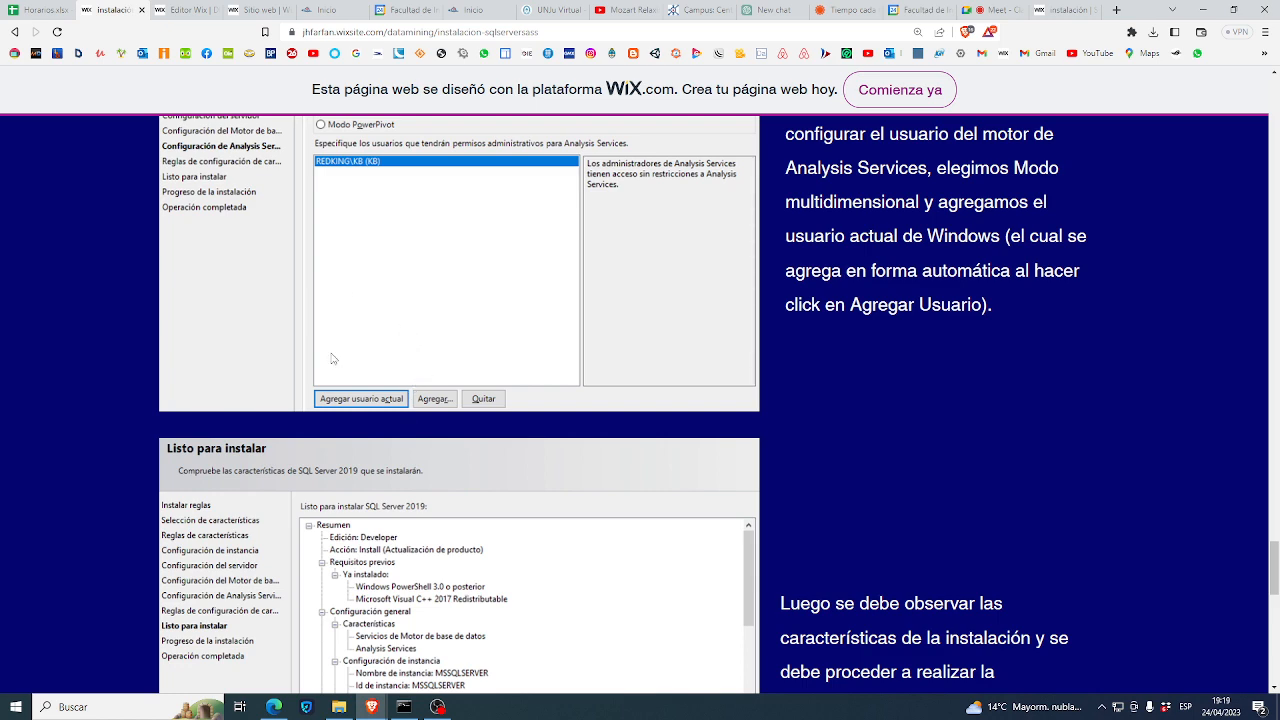
scroll(333, 358, "down", 4)
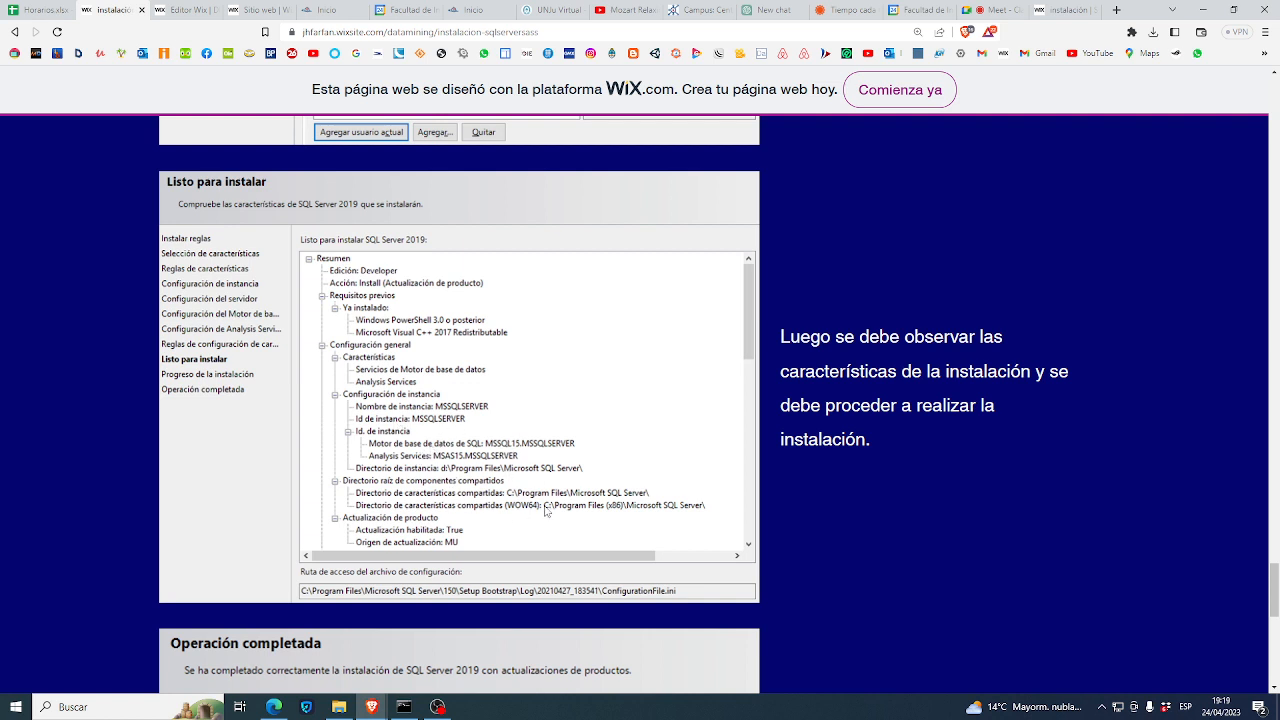
- Scroll down to Operación completada, then drag the scrollbar back to the page top
scroll(565, 545, "down", 3)
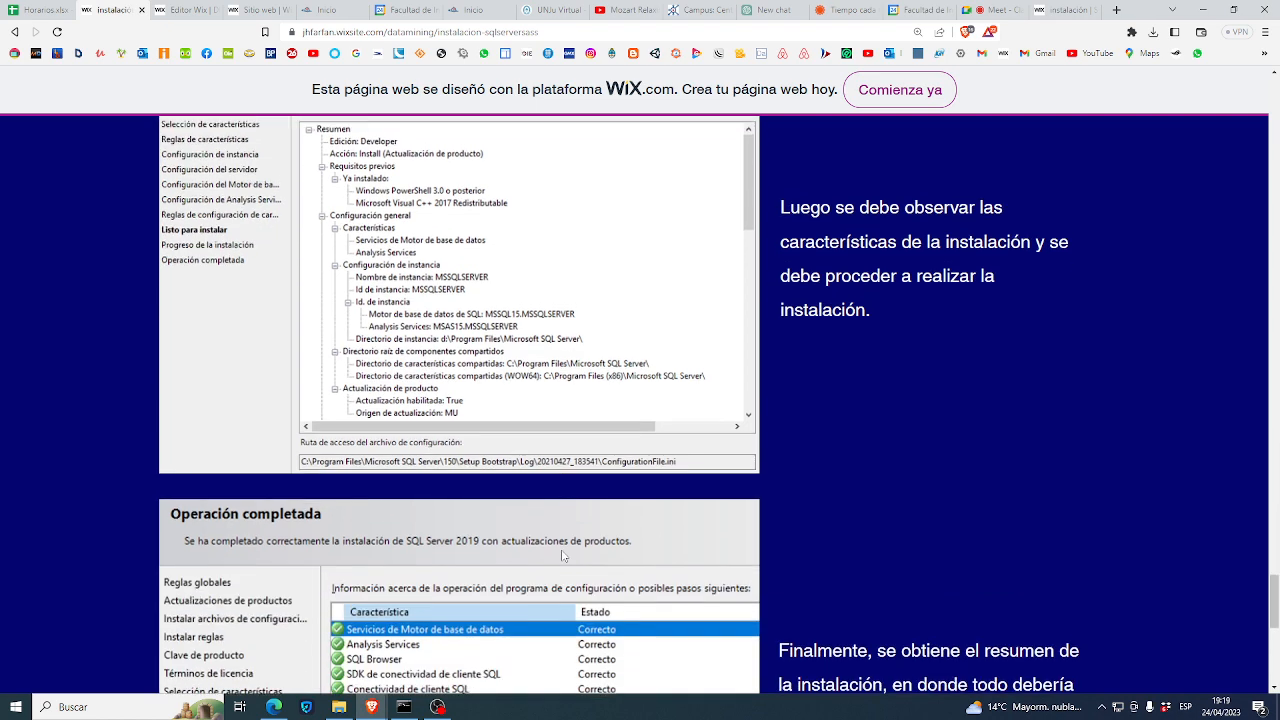
scroll(561, 551, "down", 2)
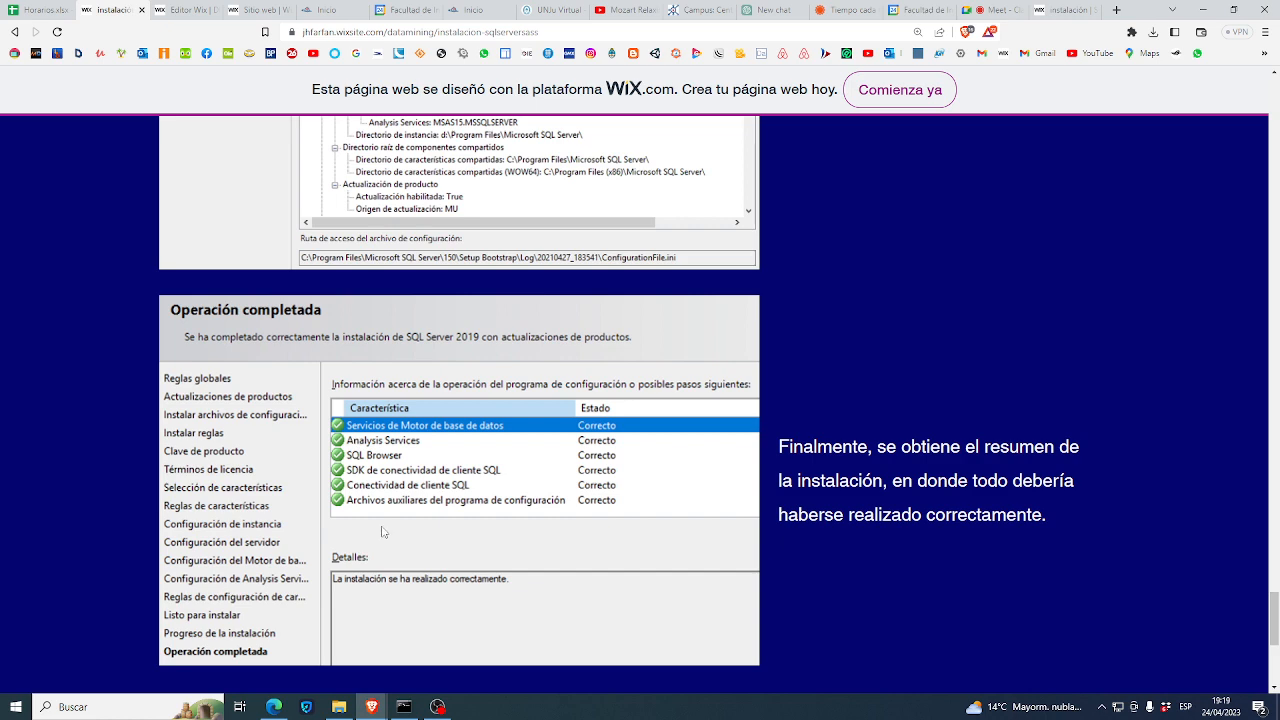
scroll(380, 437, "down", 3)
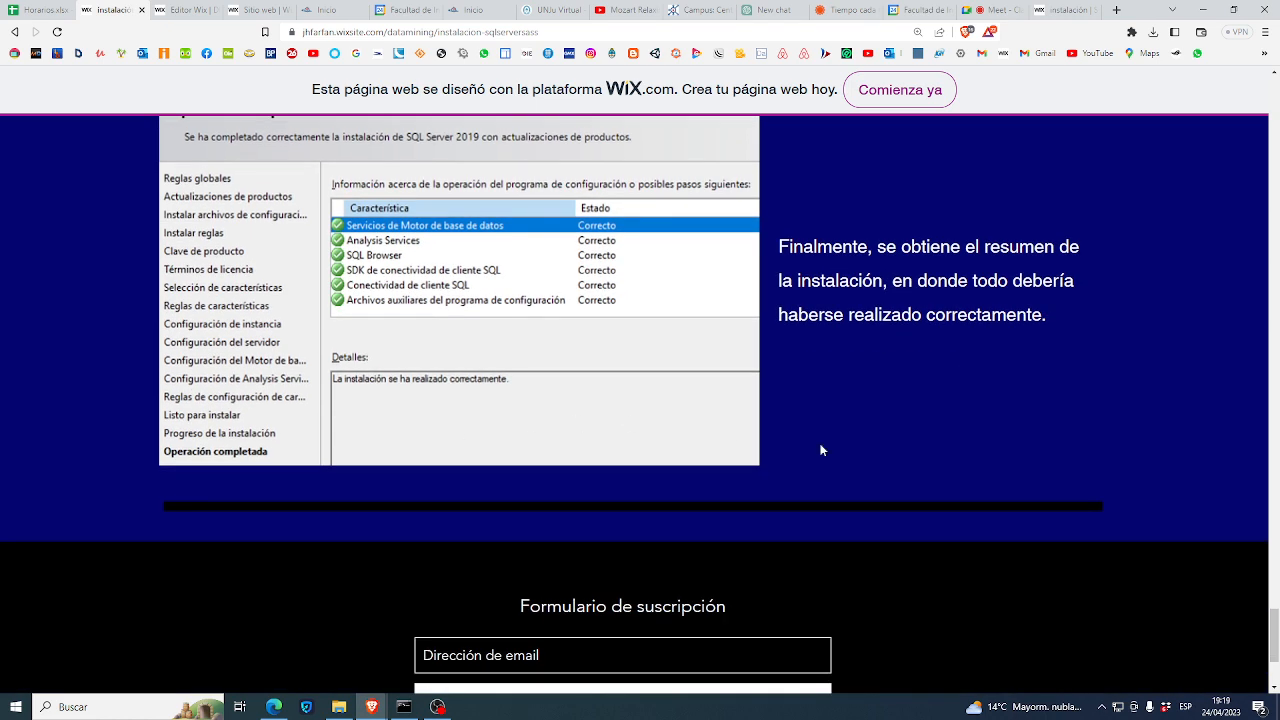
left_click_drag(1274, 628, 1266, 84)
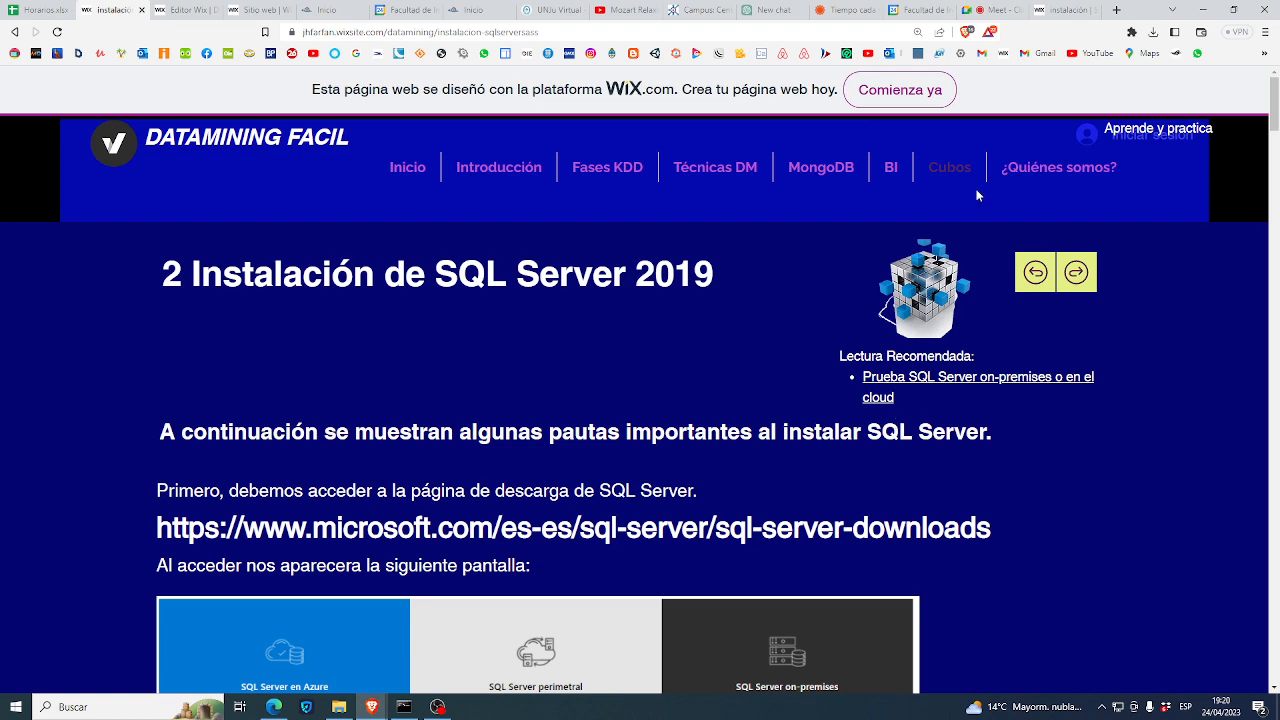
- Admit the caller in Meet, then advance the guide to lesson 3 on installing SSMS
left_click(1000, 10)
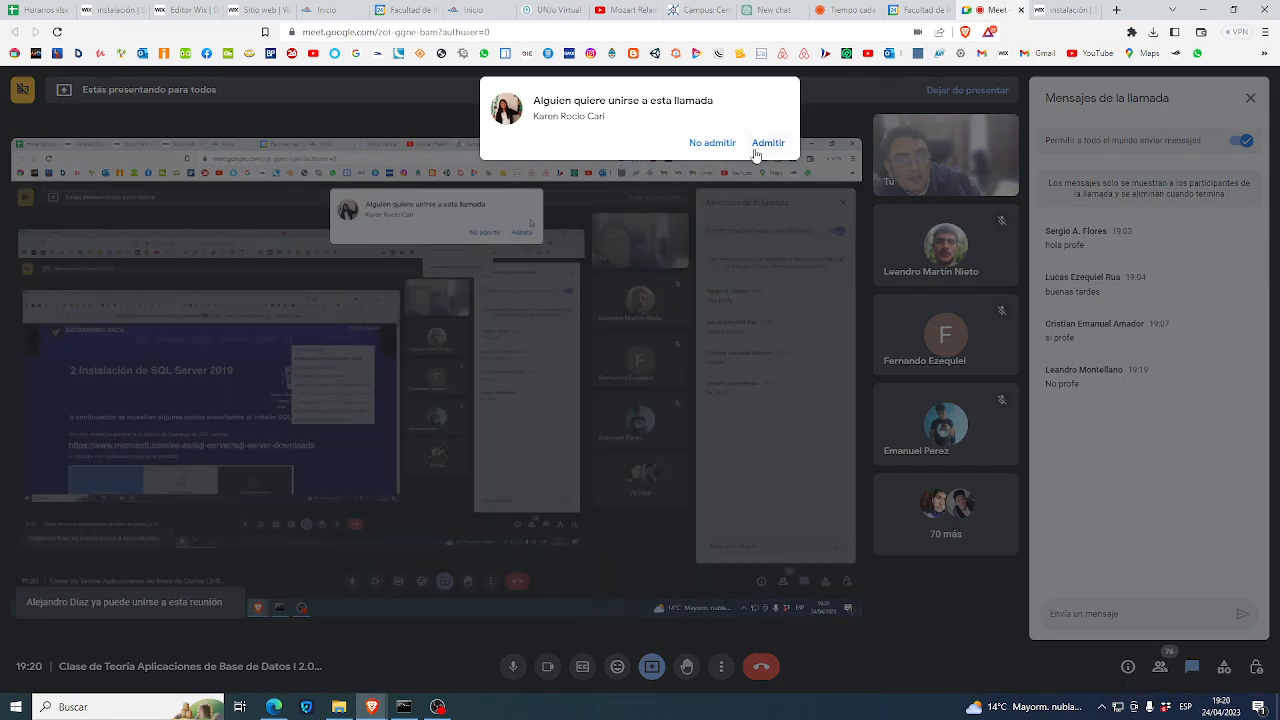
left_click(767, 143)
left_click(108, 14)
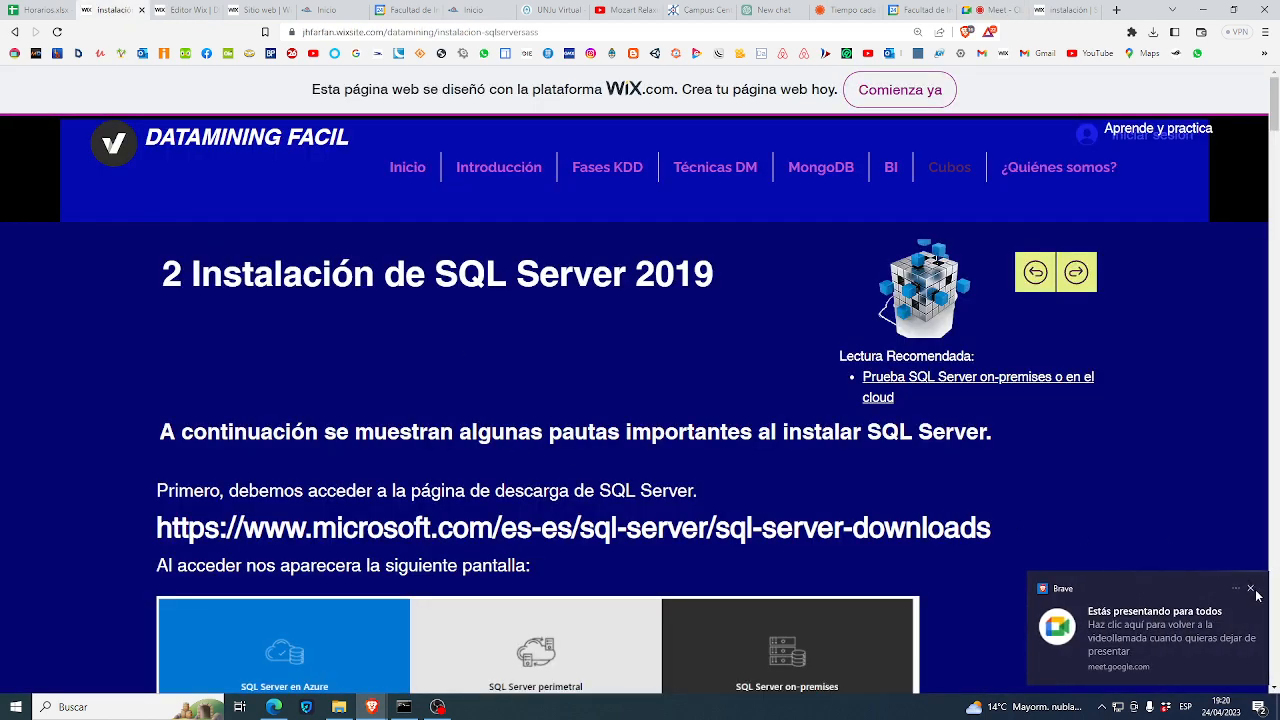
left_click(1252, 589)
left_click(1076, 286)
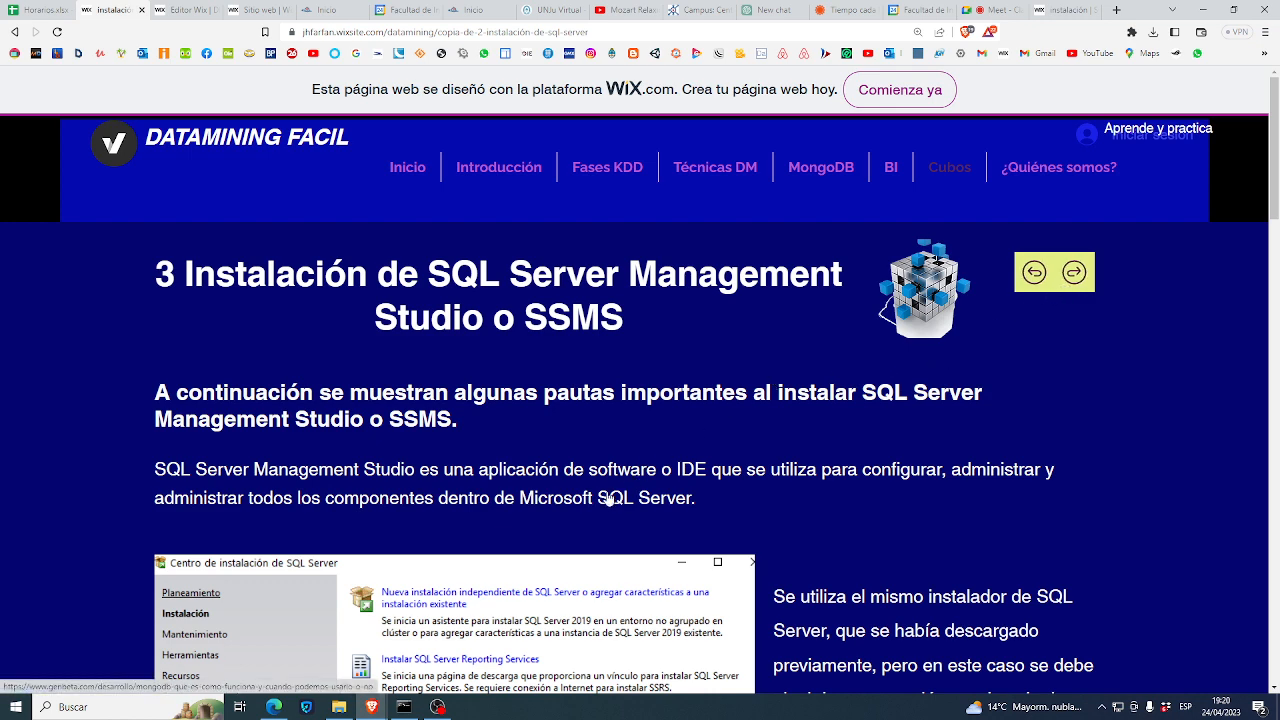
- Read through the SSMS installation lesson and advance to lesson 4 on creating the database
scroll(609, 498, "down", 1)
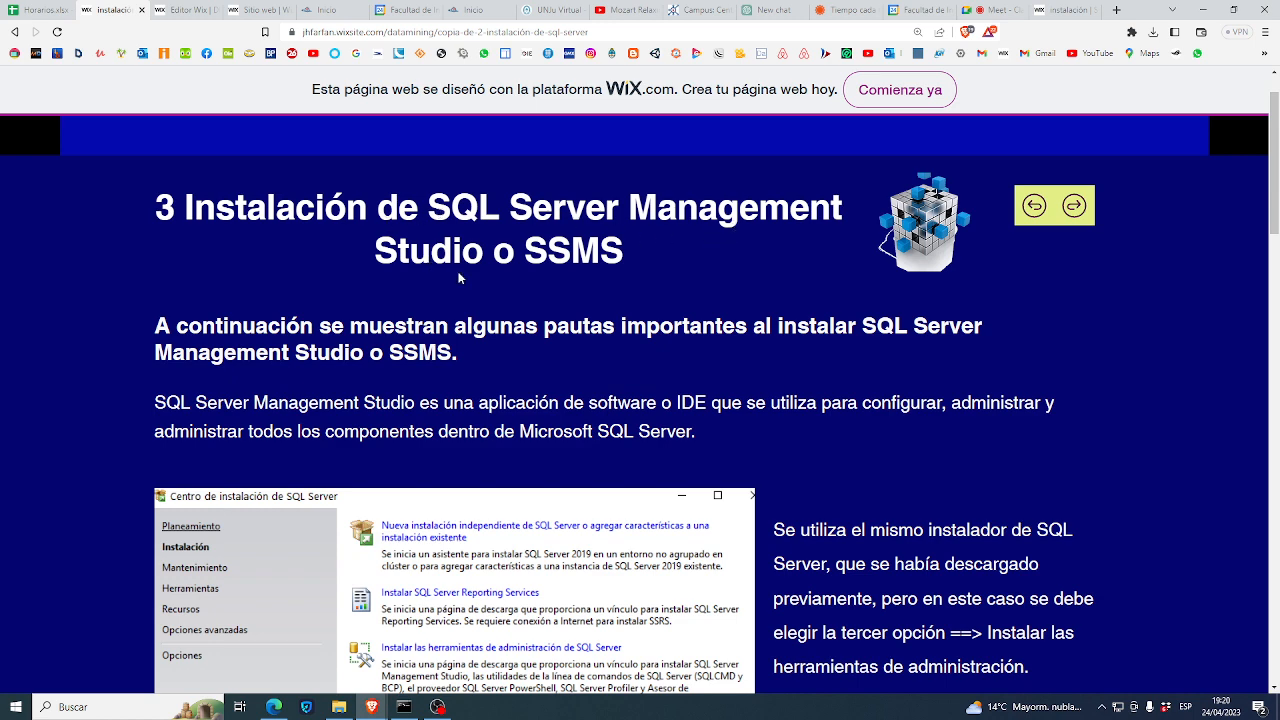
scroll(564, 289, "down", 2)
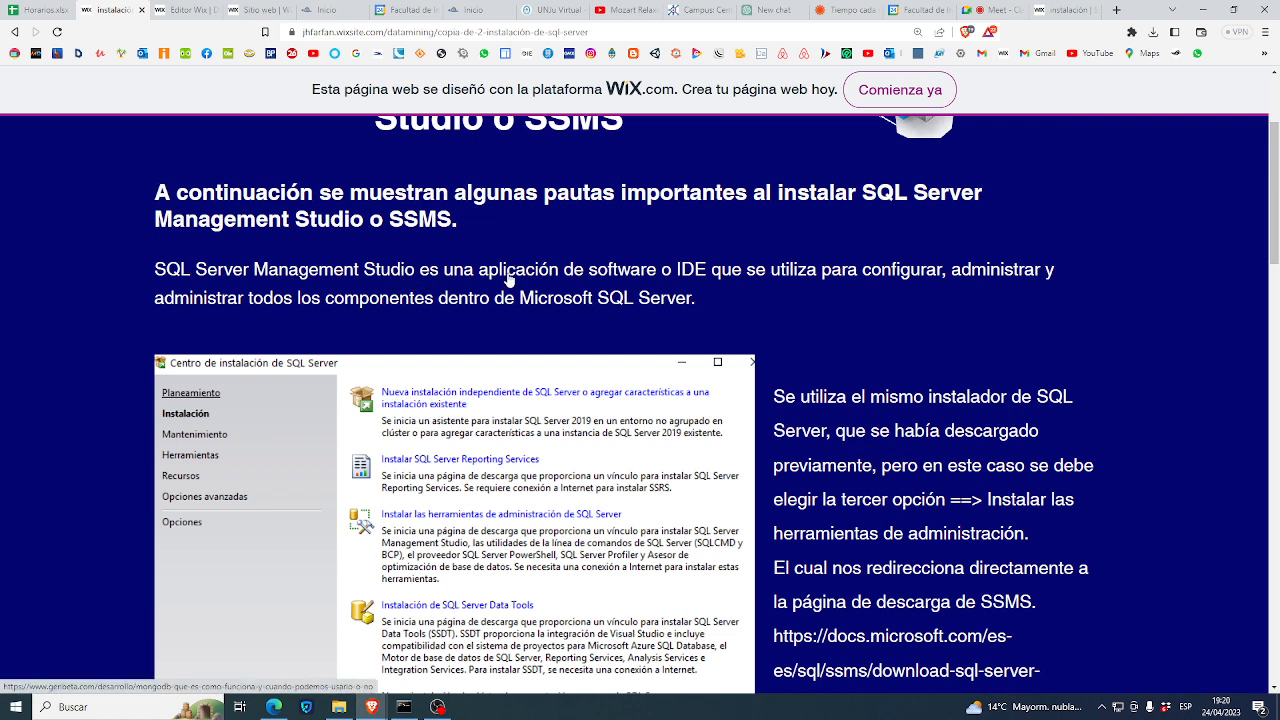
left_click_drag(503, 272, 305, 328)
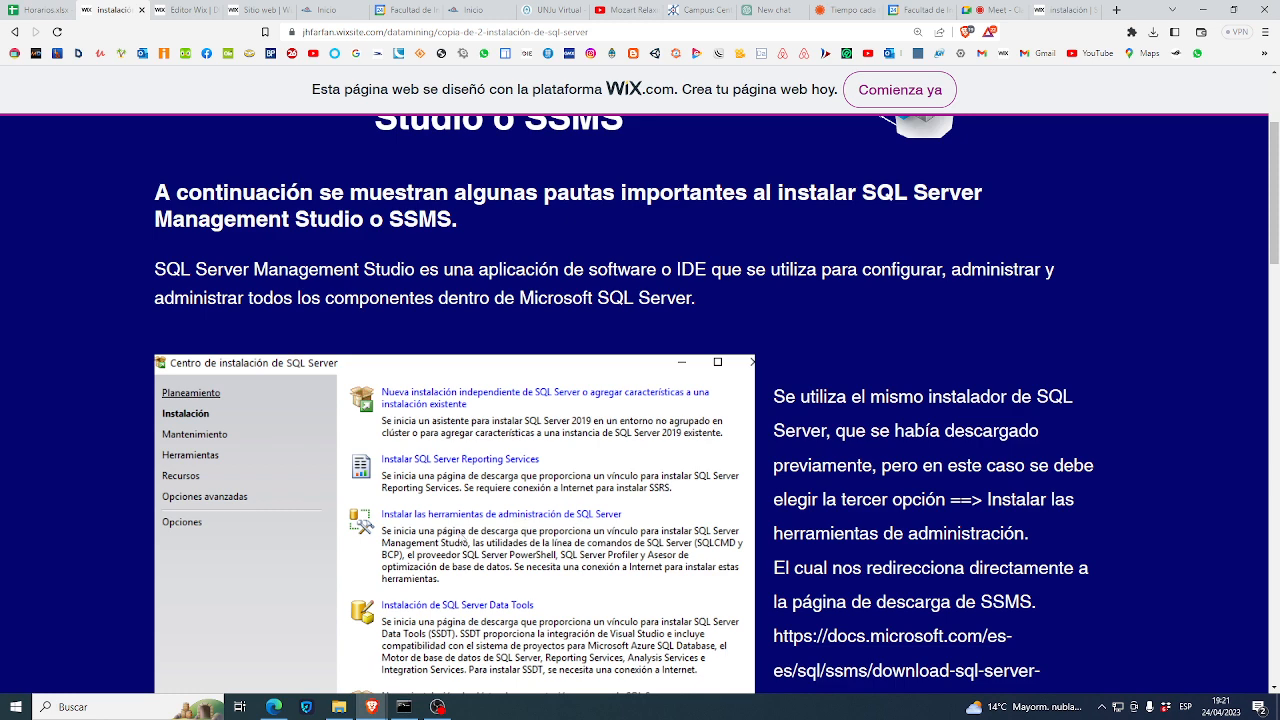
scroll(600, 530, "down", 1)
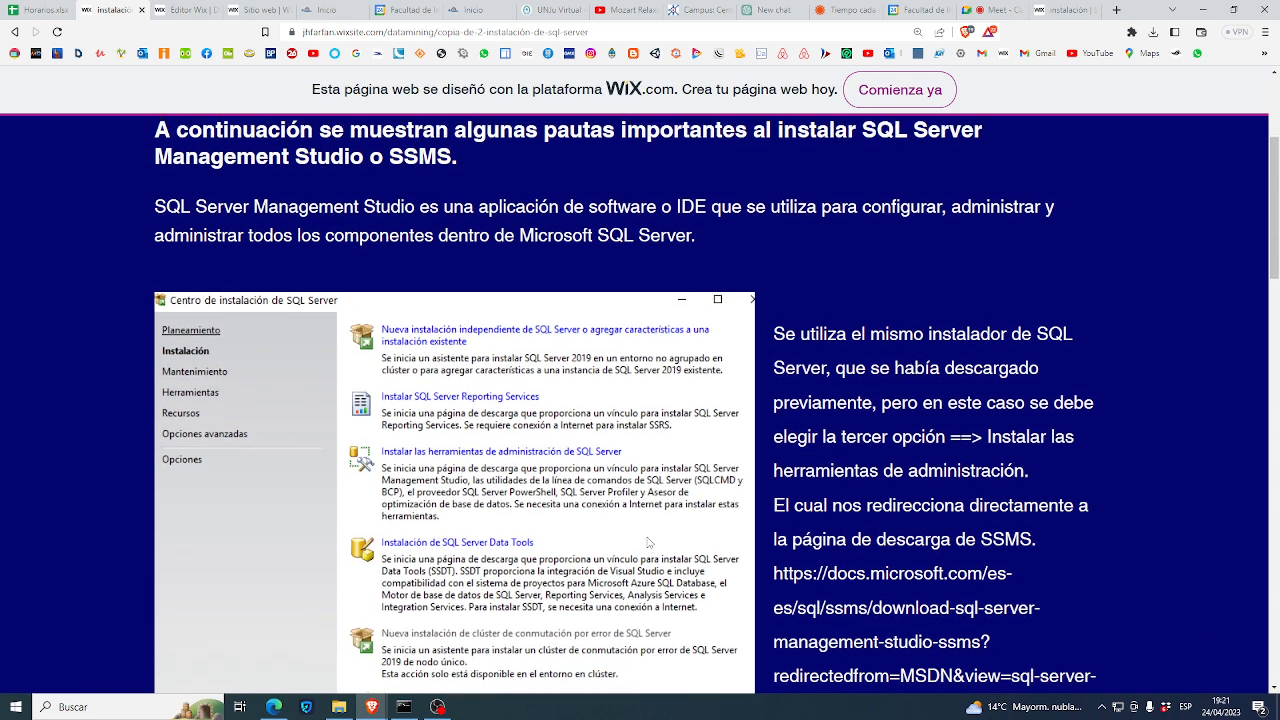
scroll(648, 542, "up", 3)
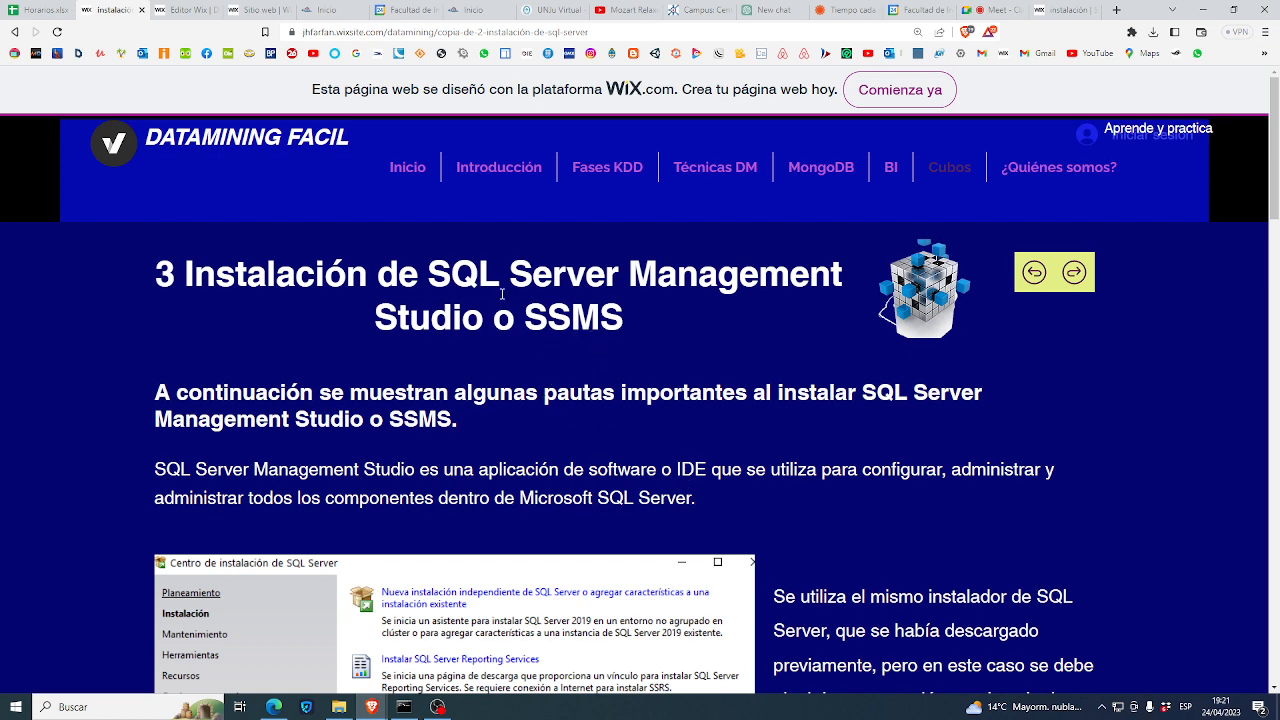
scroll(430, 367, "down", 8)
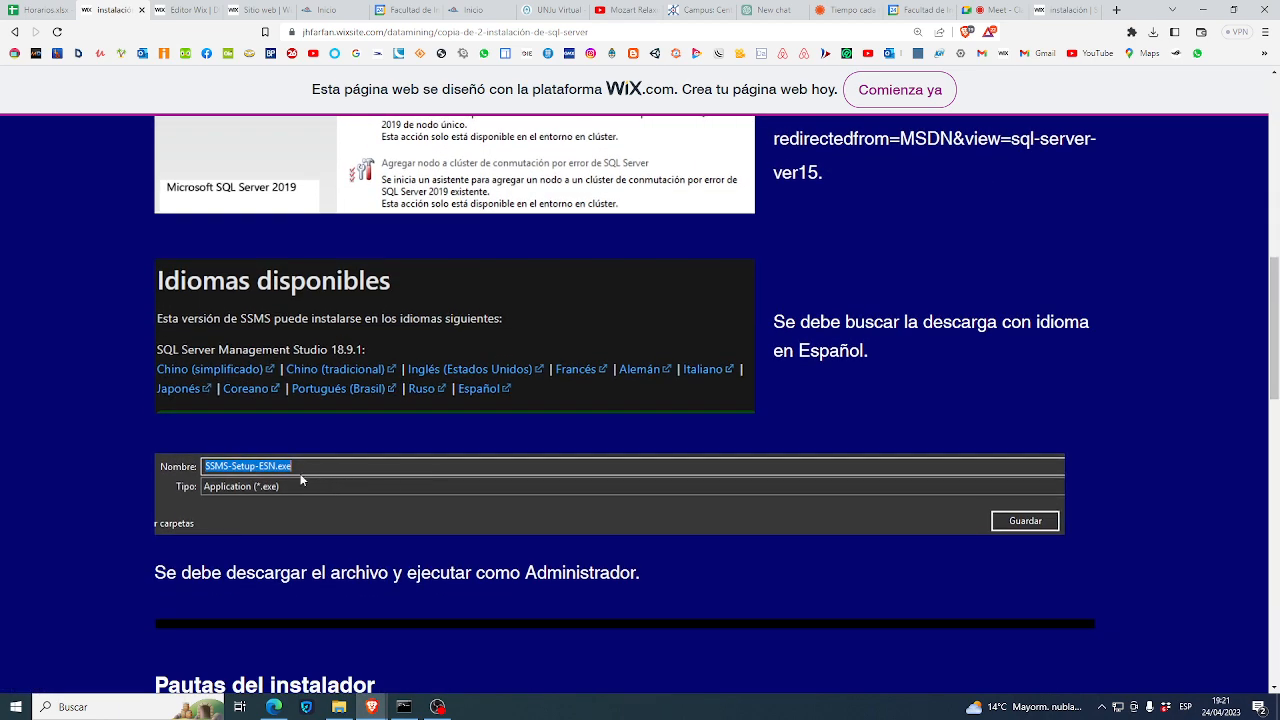
scroll(307, 524, "down", 4)
scroll(368, 489, "down", 7)
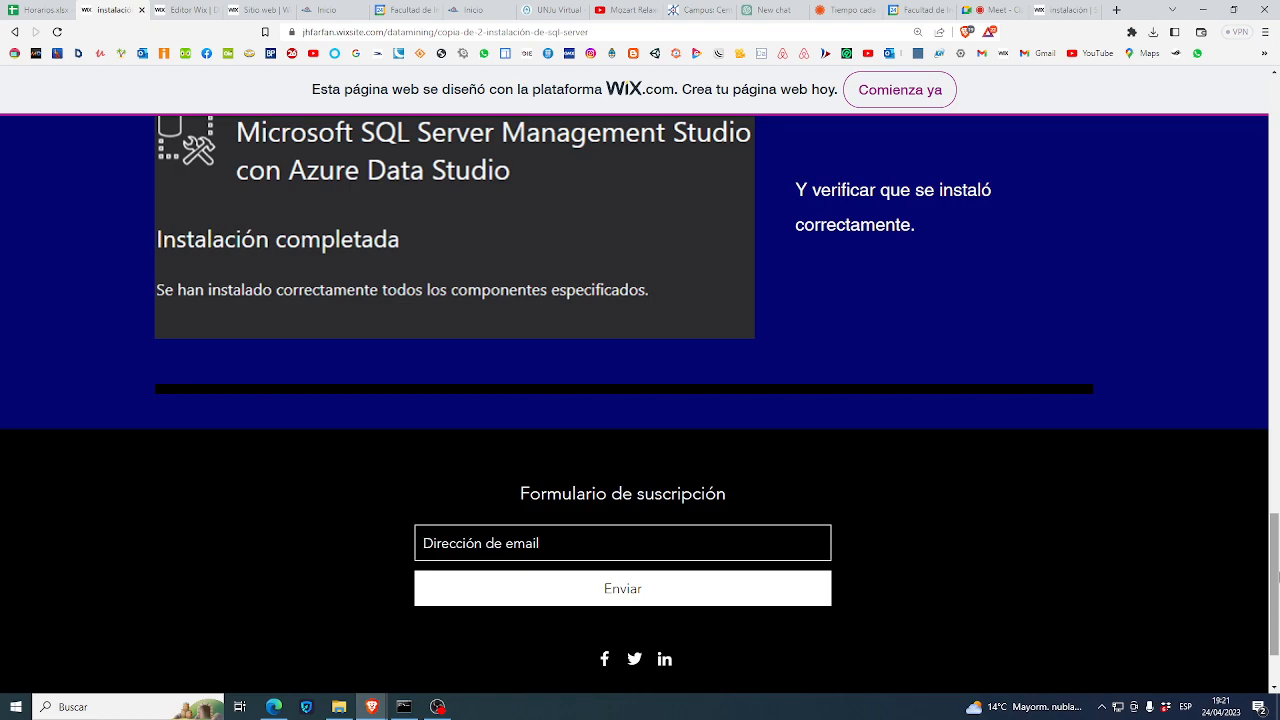
left_click_drag(1274, 575, 1278, 148)
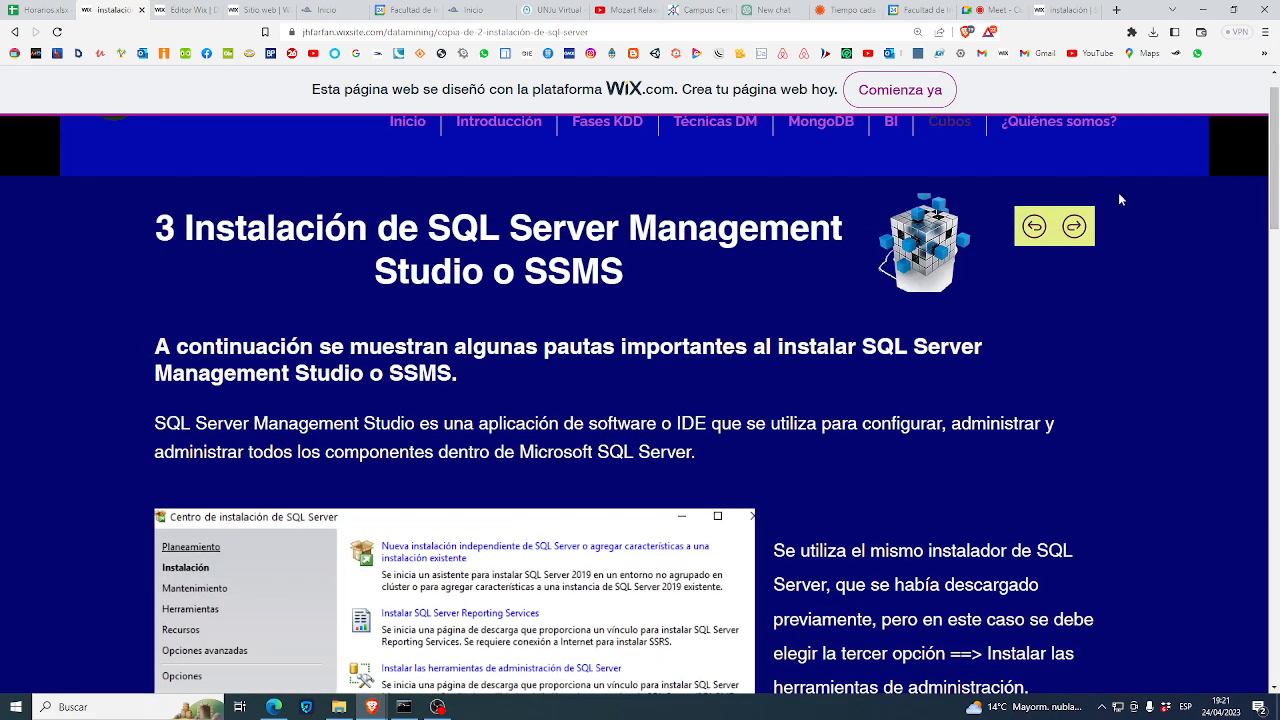
left_click(1086, 221)
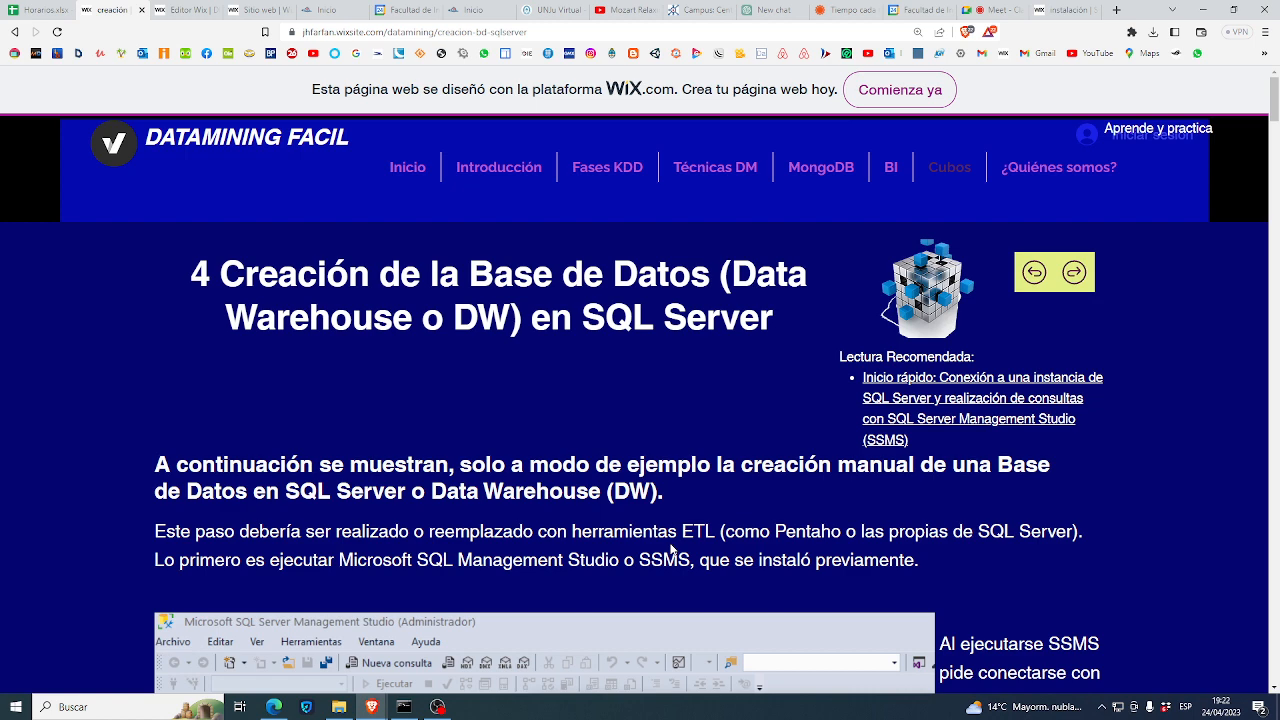
scroll(497, 619, "down", 1)
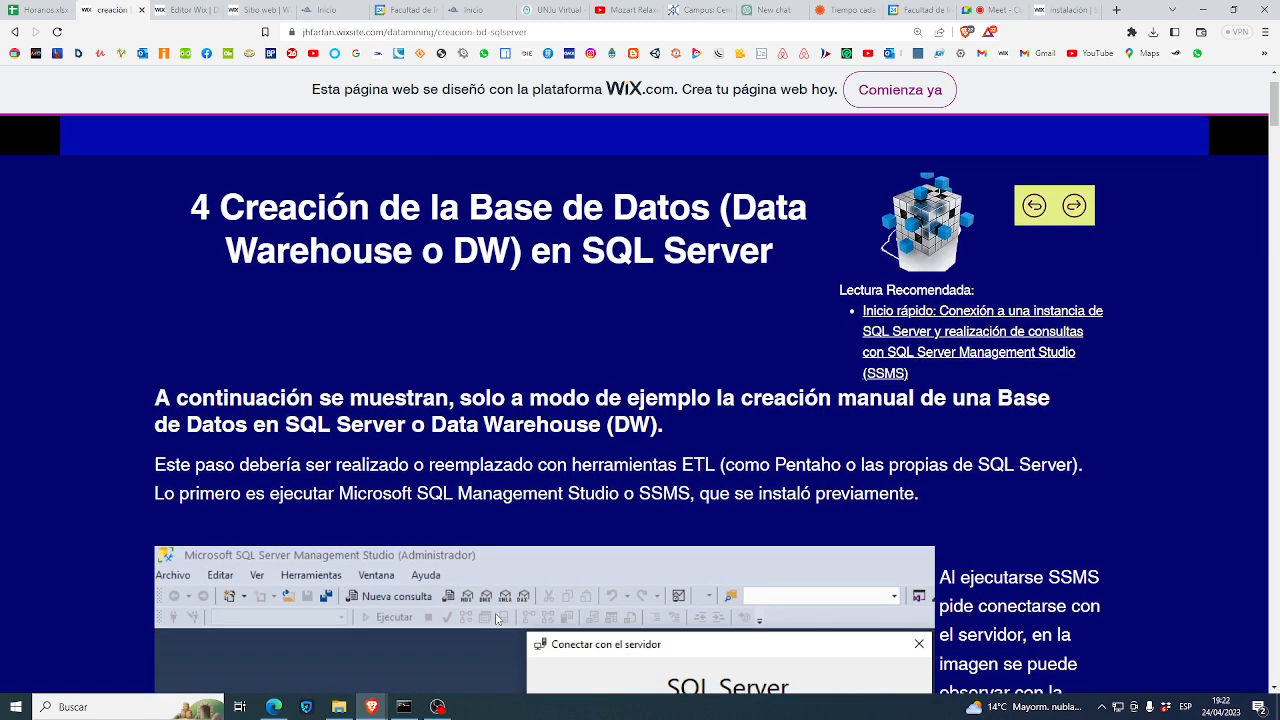
scroll(497, 619, "down", 2)
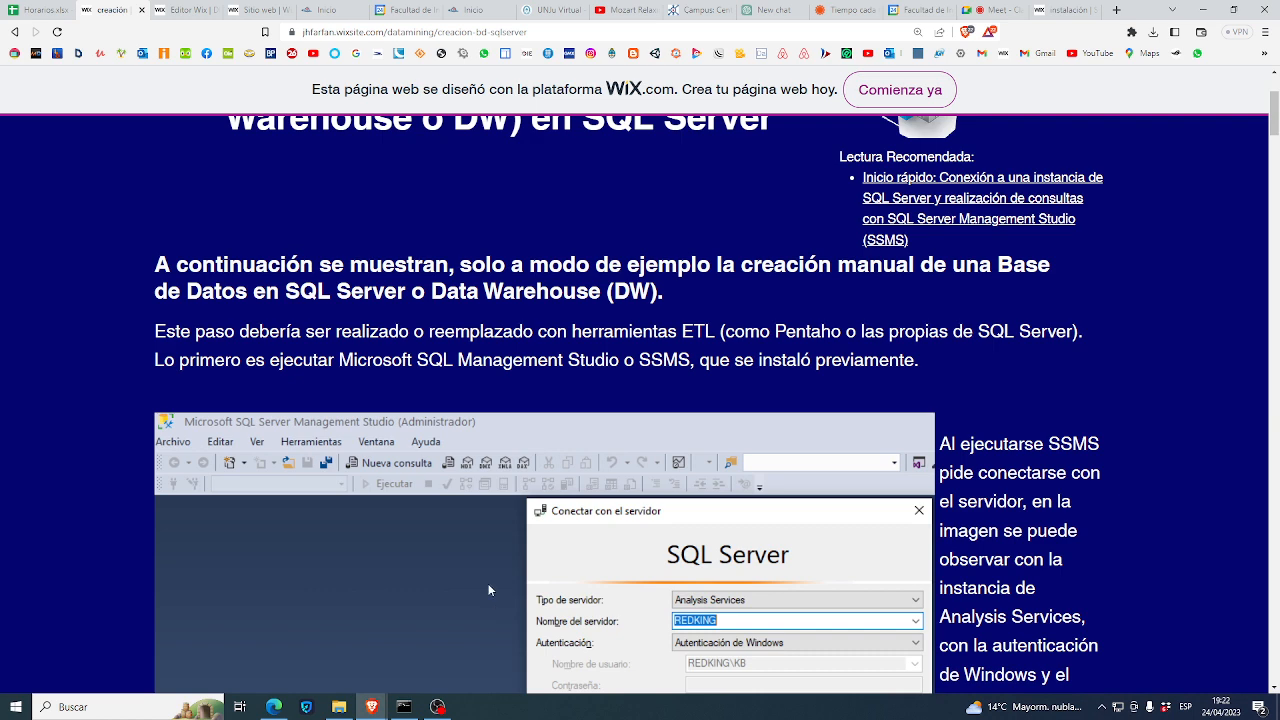
scroll(610, 560, "up", 3)
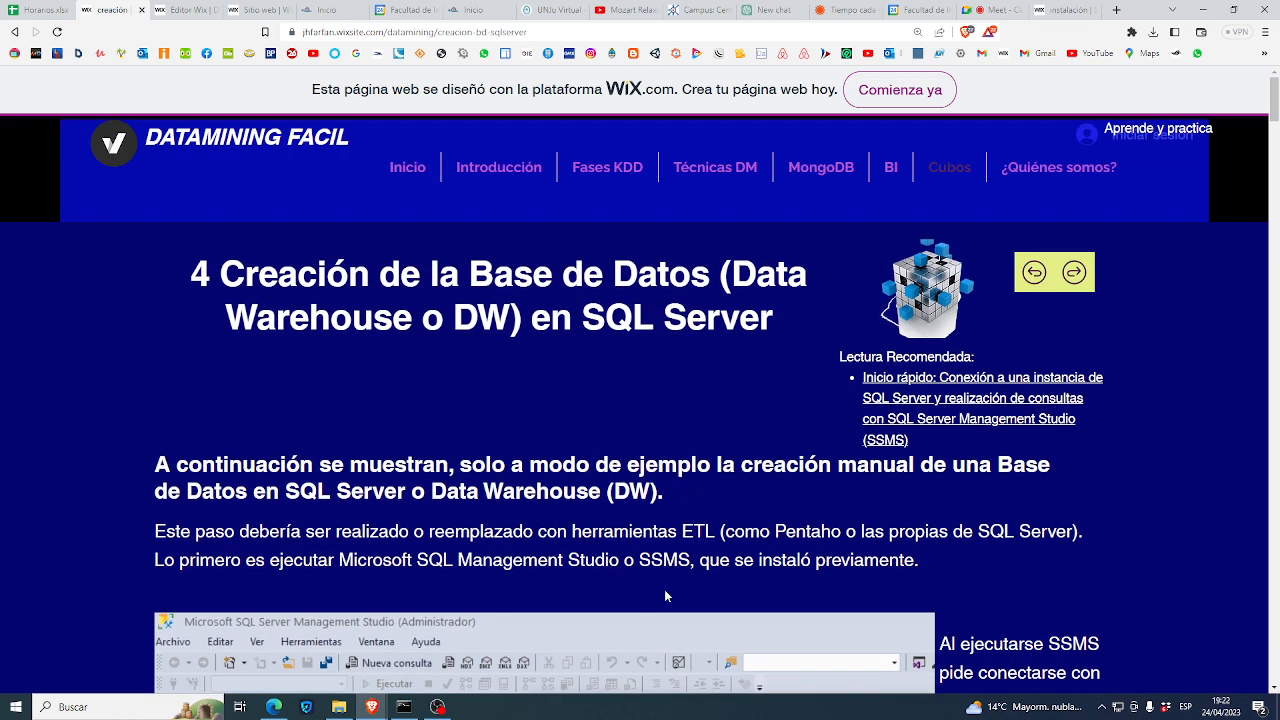
scroll(706, 566, "down", 2)
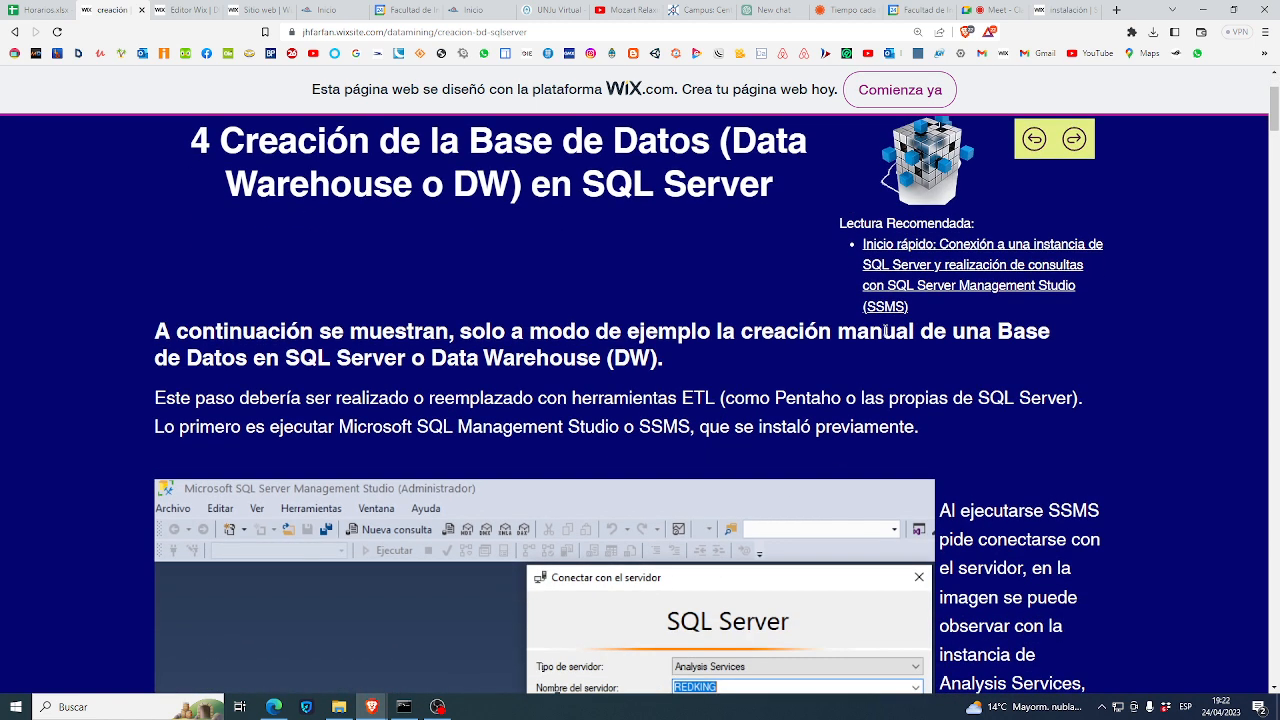
scroll(857, 507, "down", 2)
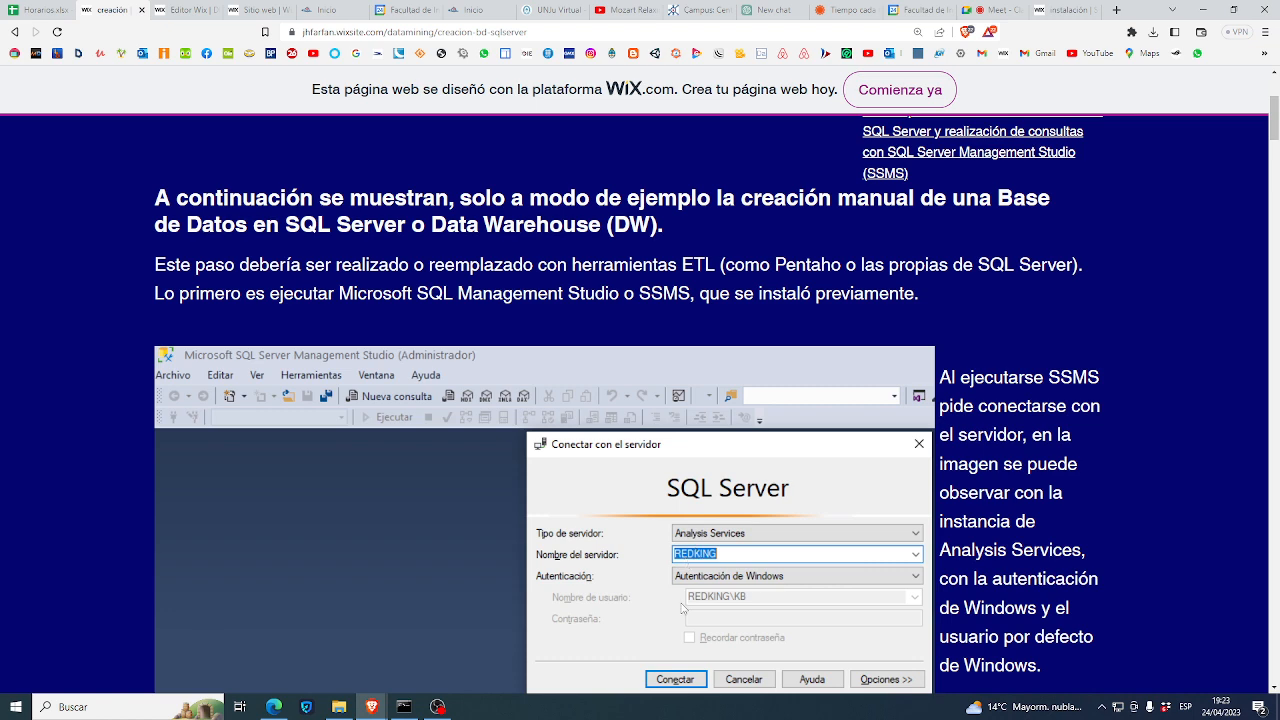
scroll(681, 625, "down", 3)
scroll(681, 625, "down", 1)
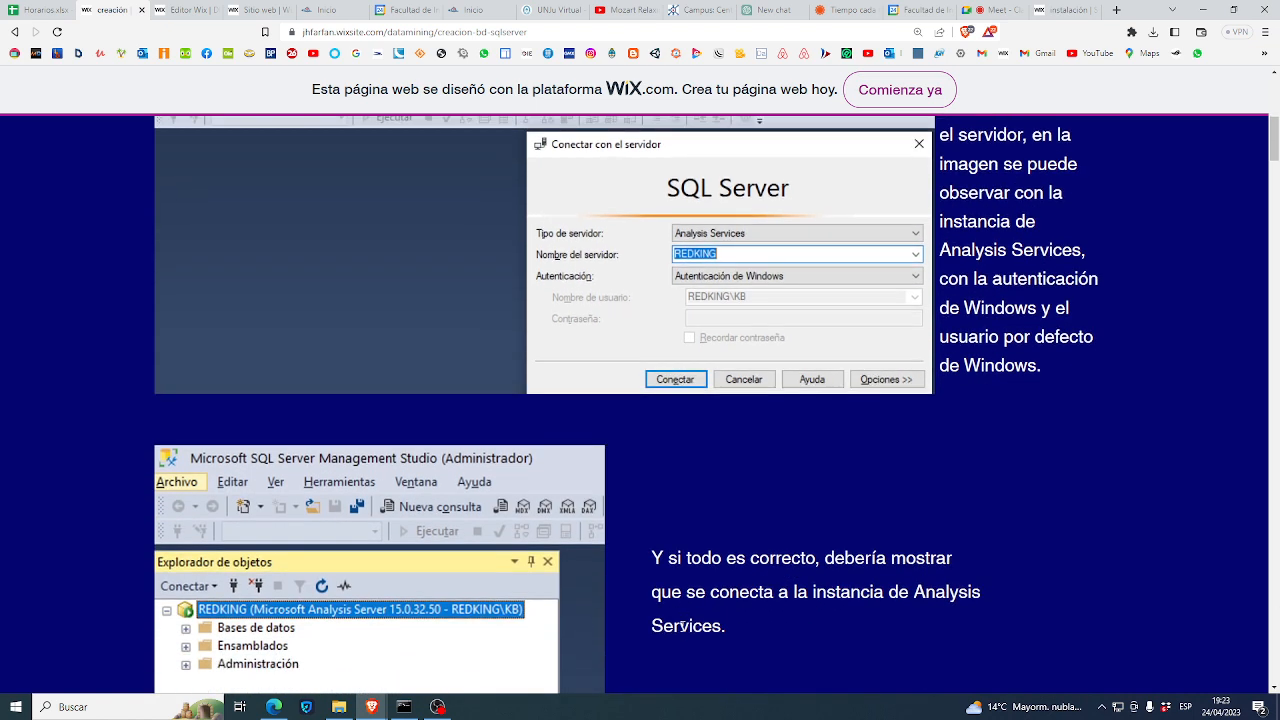
scroll(682, 632, "down", 3)
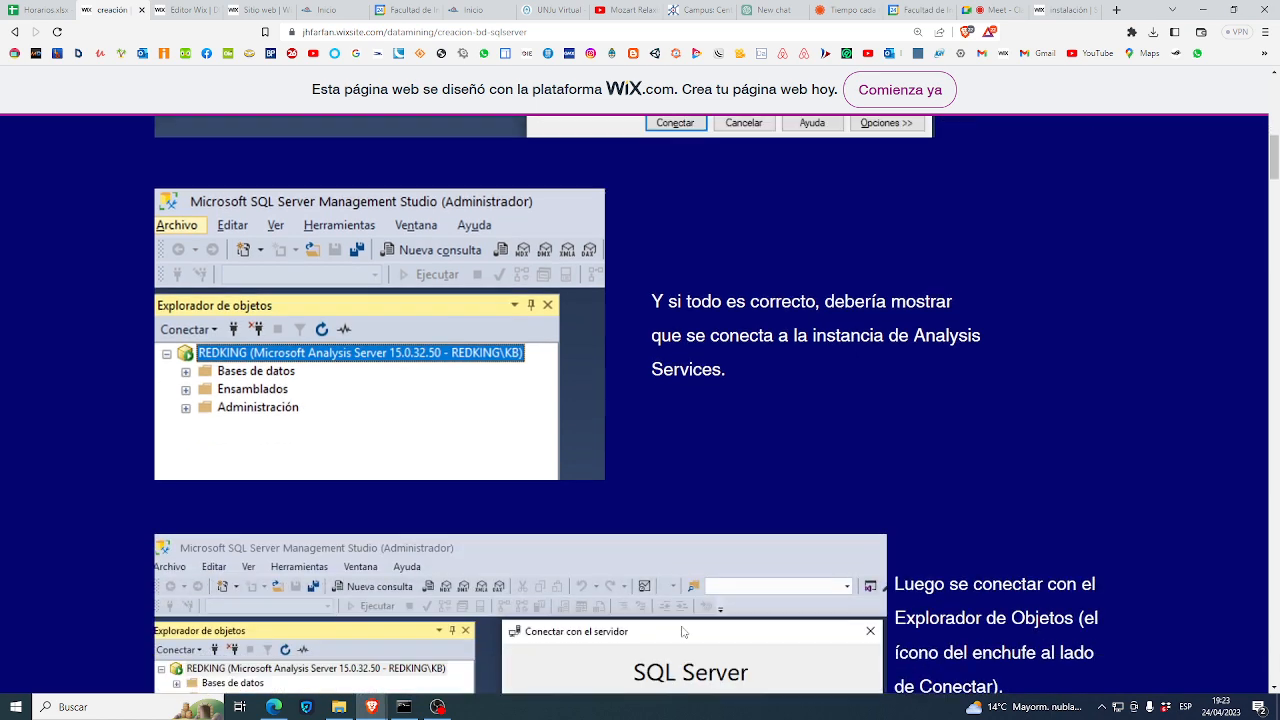
scroll(681, 630, "down", 1)
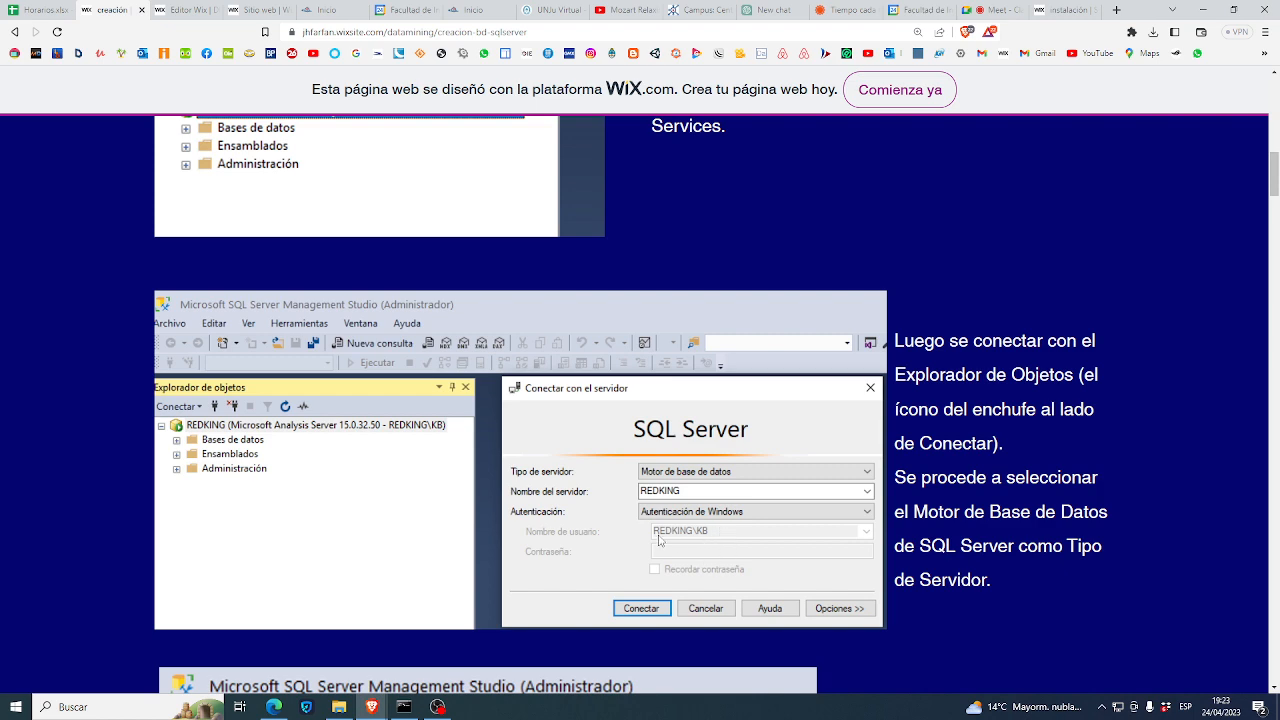
scroll(659, 540, "down", 2)
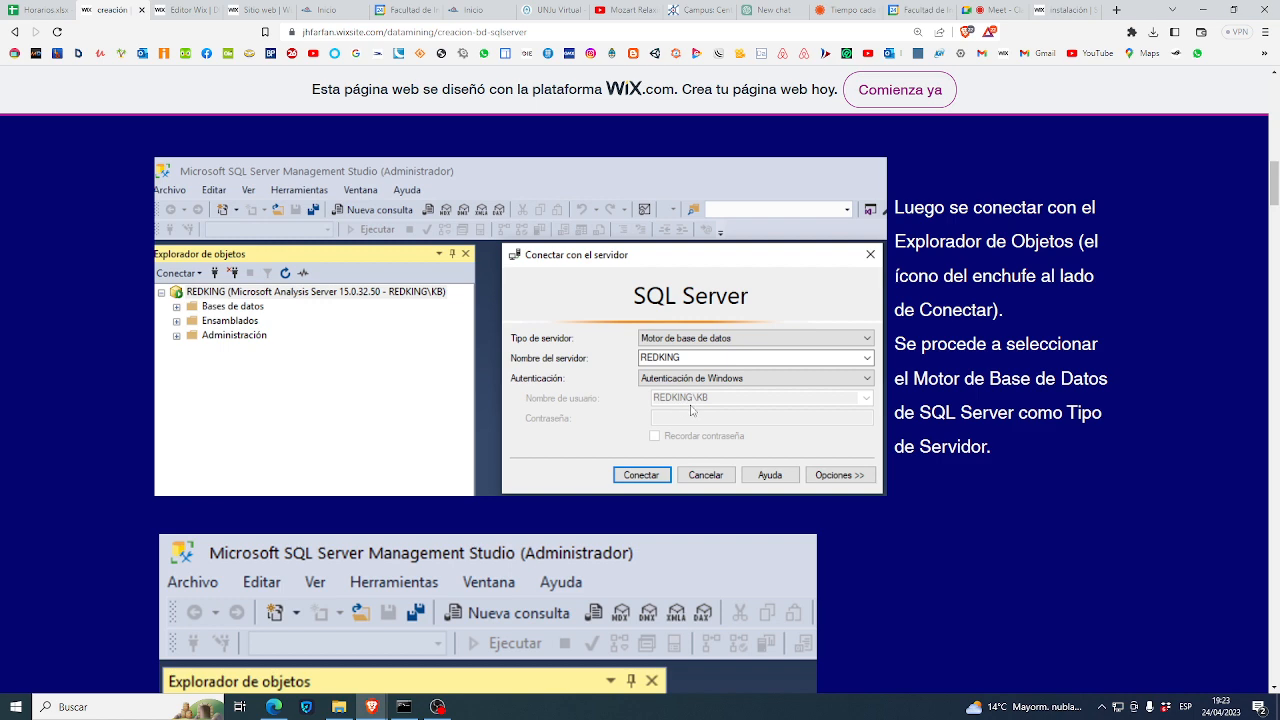
scroll(645, 494, "down", 4)
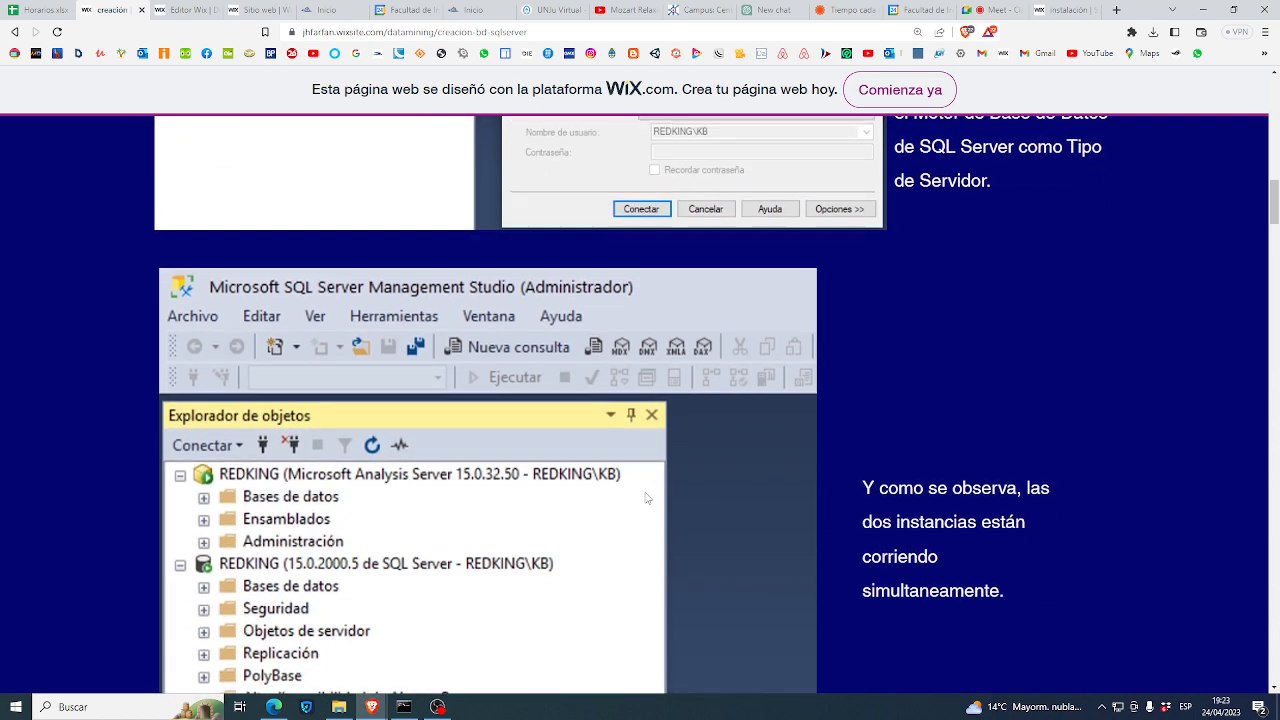
scroll(646, 497, "down", 1)
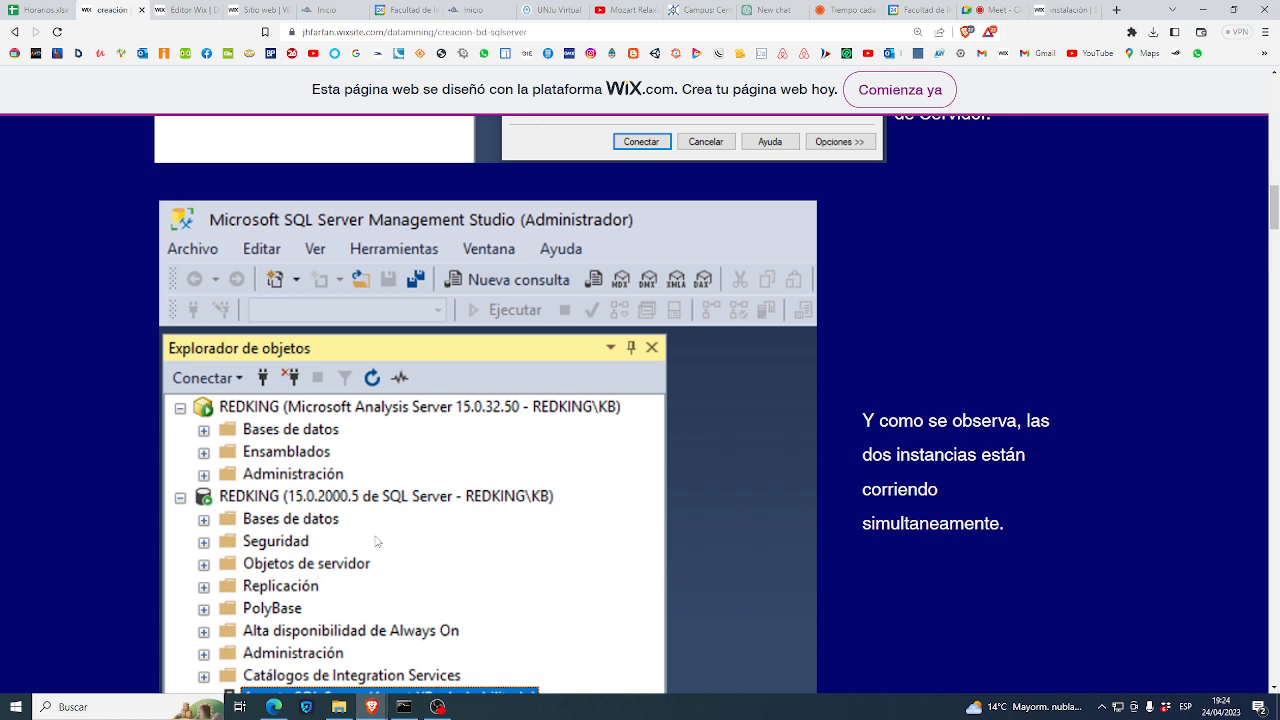
scroll(369, 541, "down", 5)
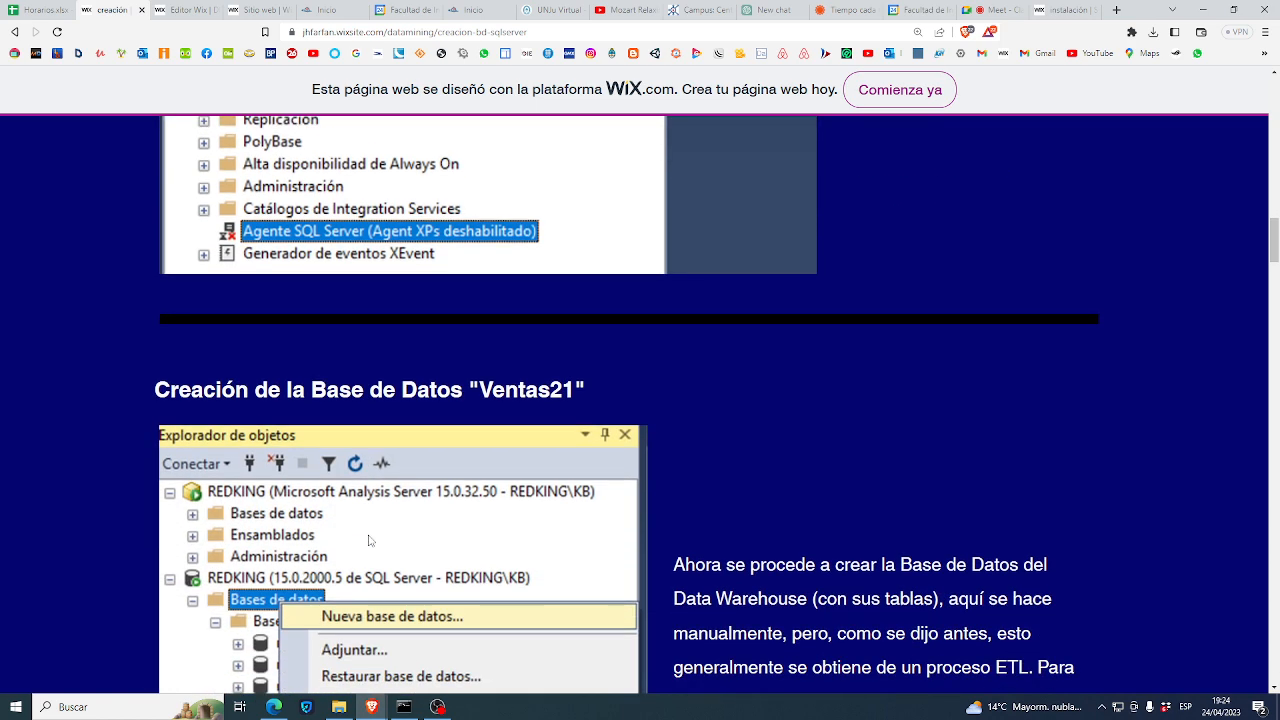
scroll(369, 541, "down", 1)
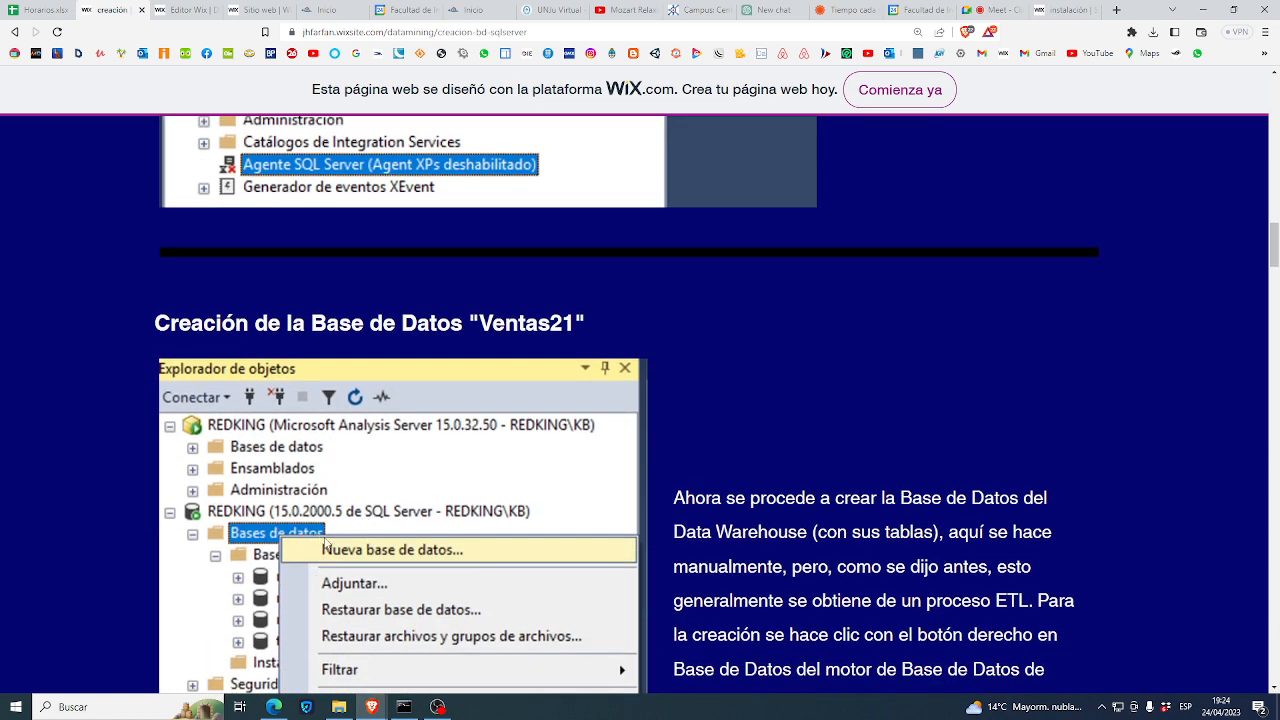
scroll(421, 566, "down", 1)
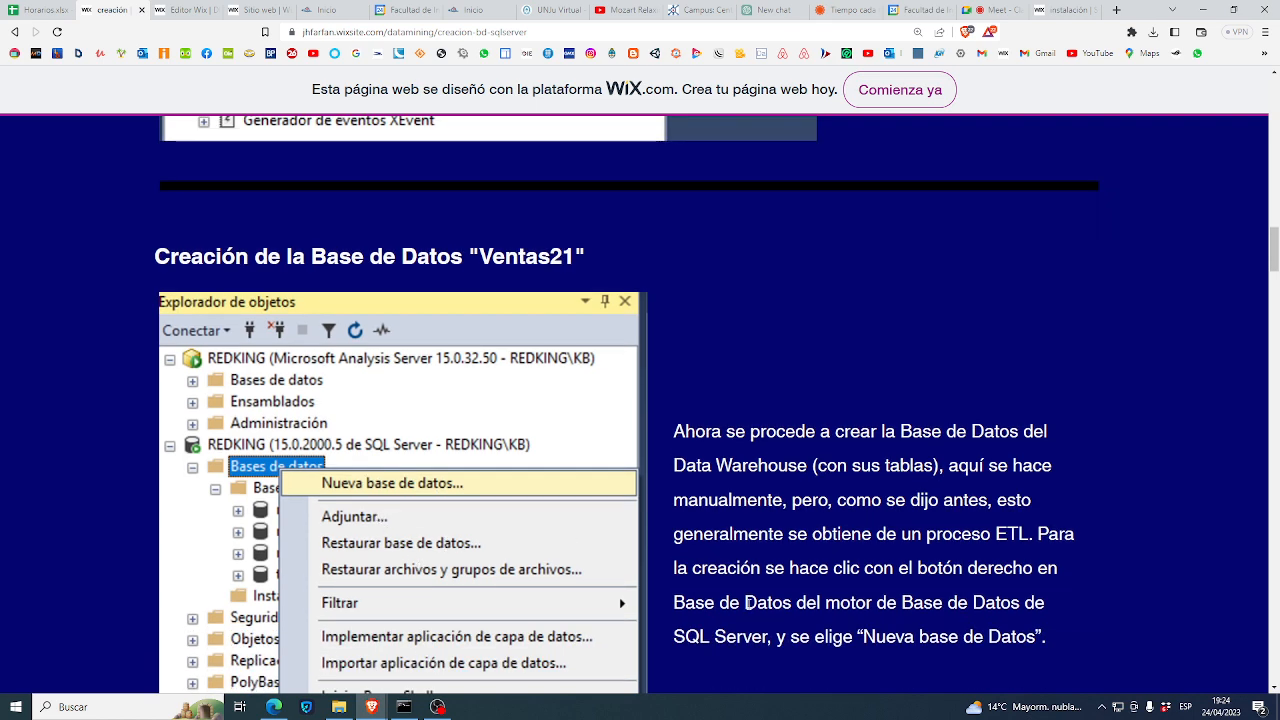
scroll(409, 533, "down", 2)
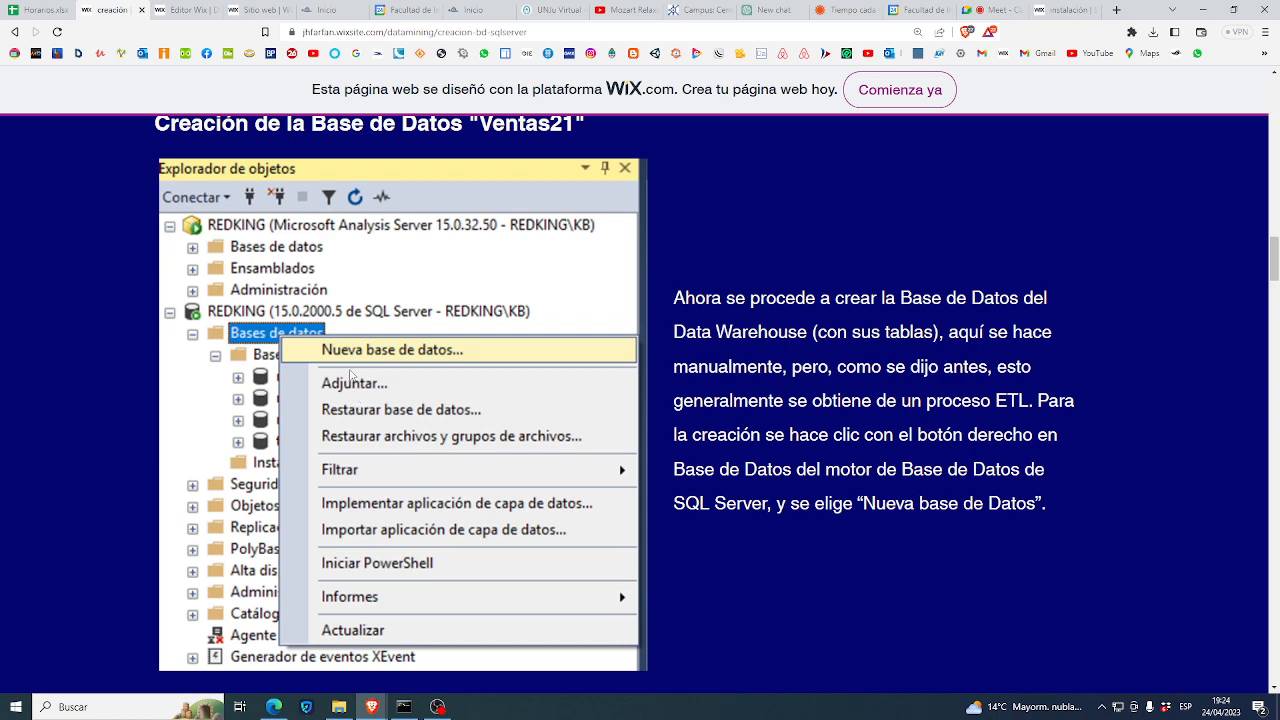
scroll(369, 437, "down", 3)
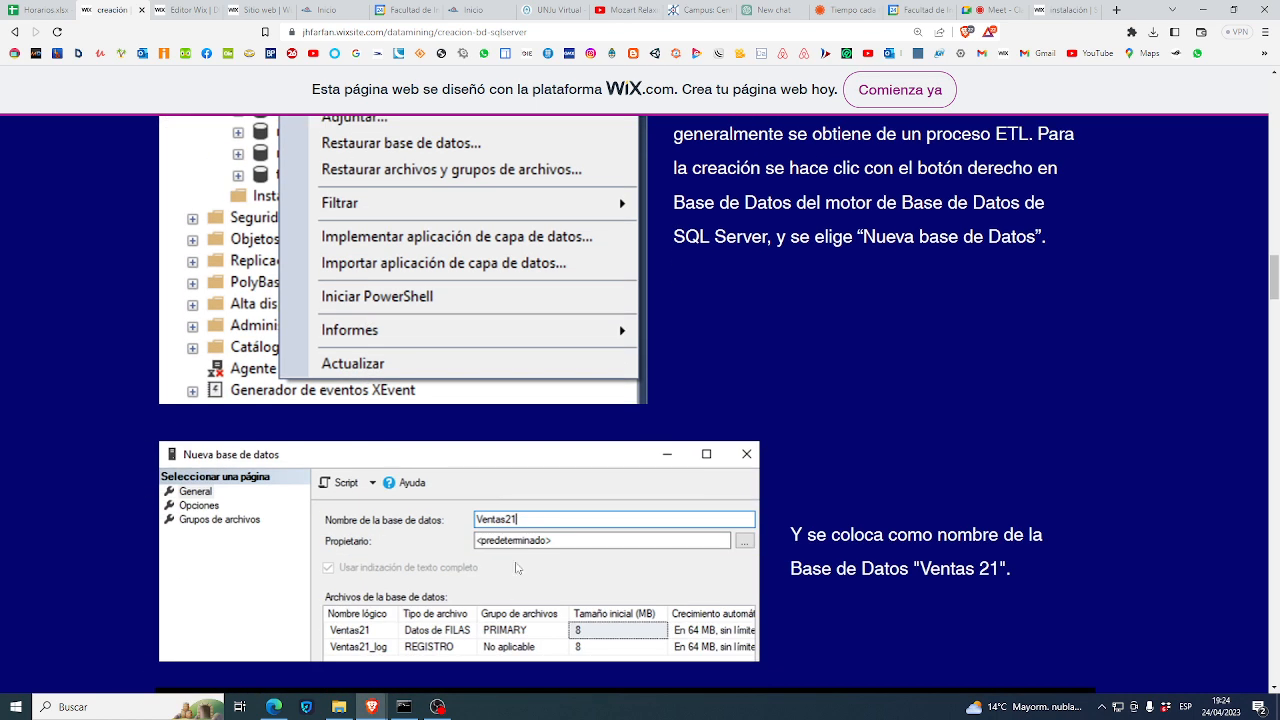
scroll(502, 541, "down", 3)
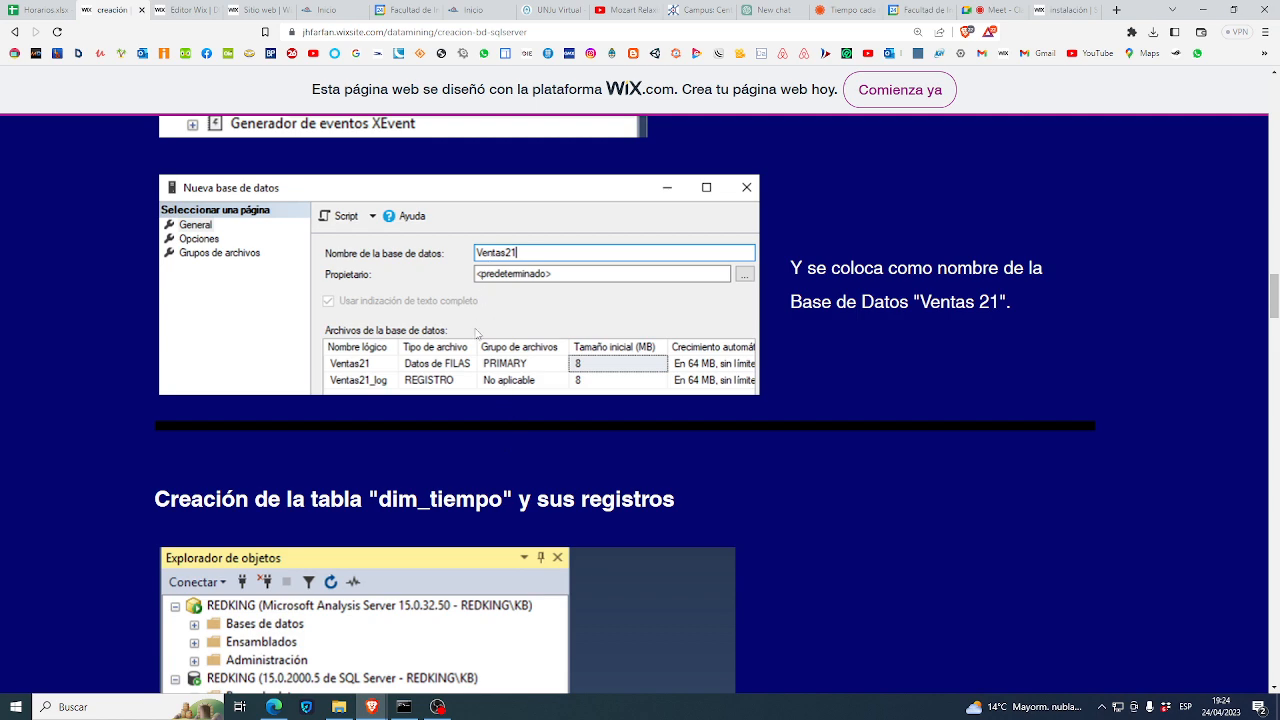
scroll(408, 556, "down", 2)
scroll(563, 625, "down", 2)
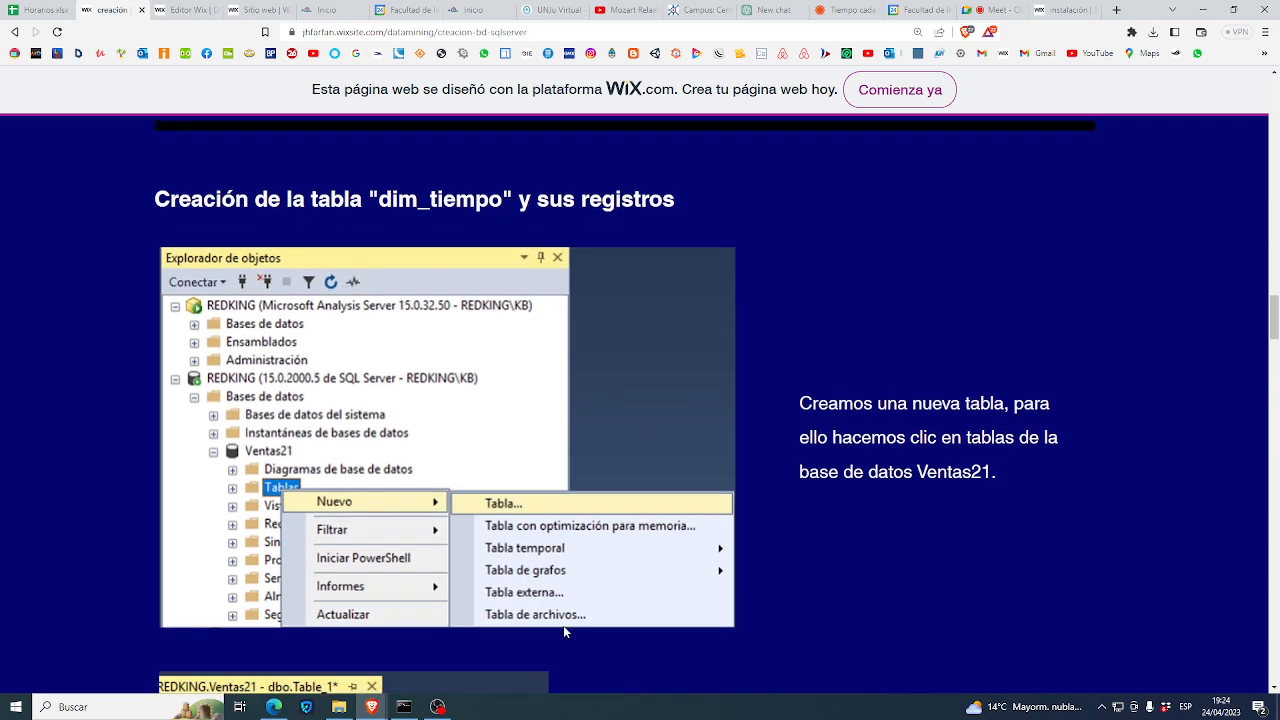
scroll(540, 580, "up", 4)
scroll(536, 584, "up", 3)
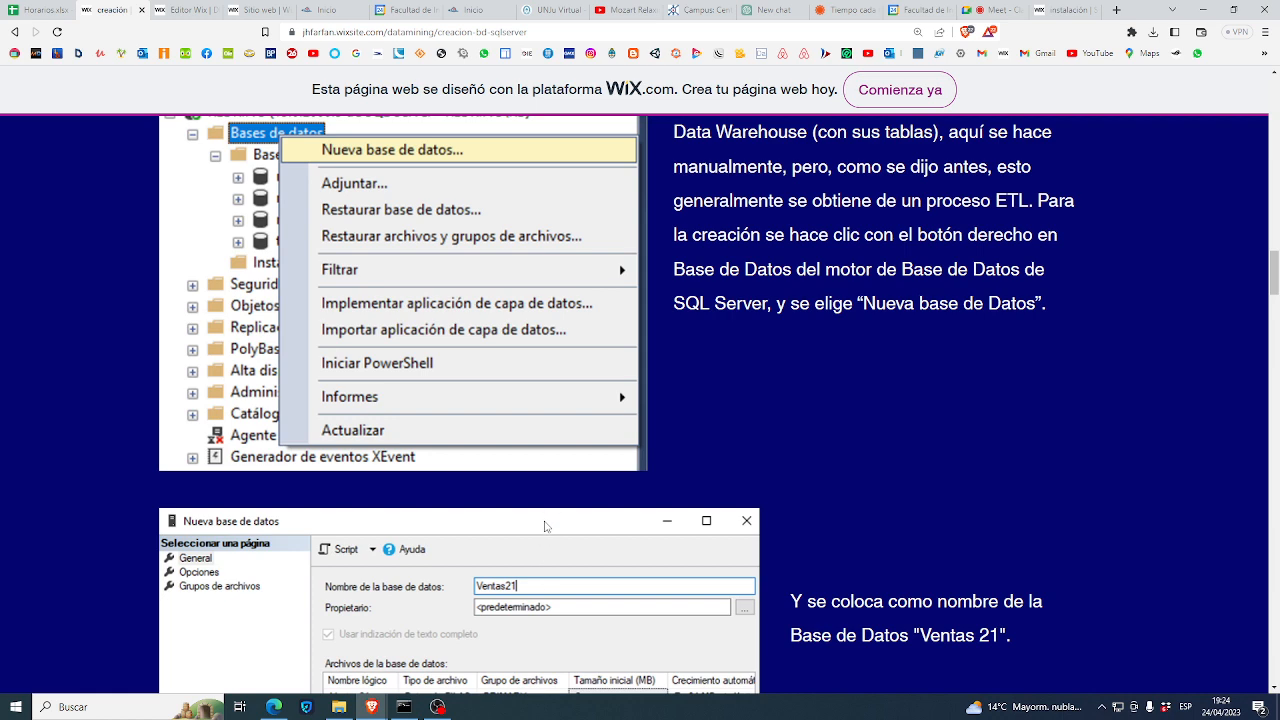
scroll(553, 506, "up", 1)
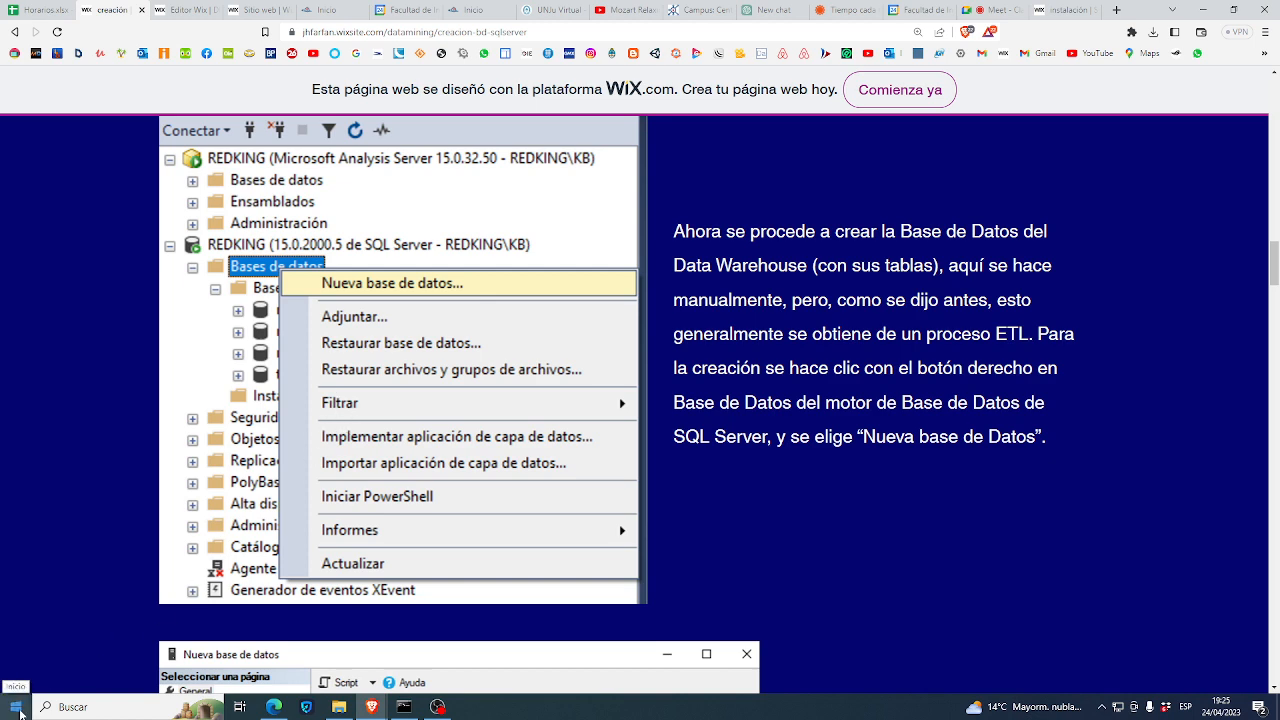
- Launch Microsoft SQL Server Management Studio 18 from a Start menu search for 'sq'
left_click(17, 707)
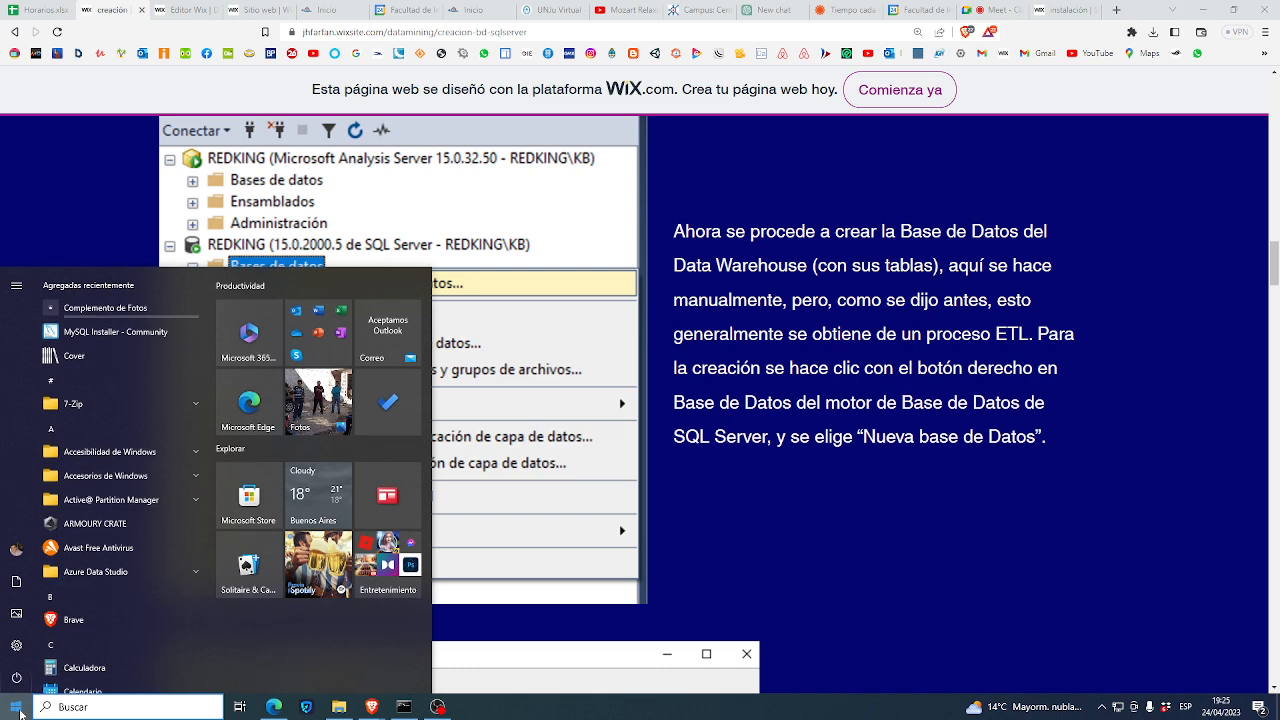
left_click(17, 707)
left_click(17, 707)
type("sq")
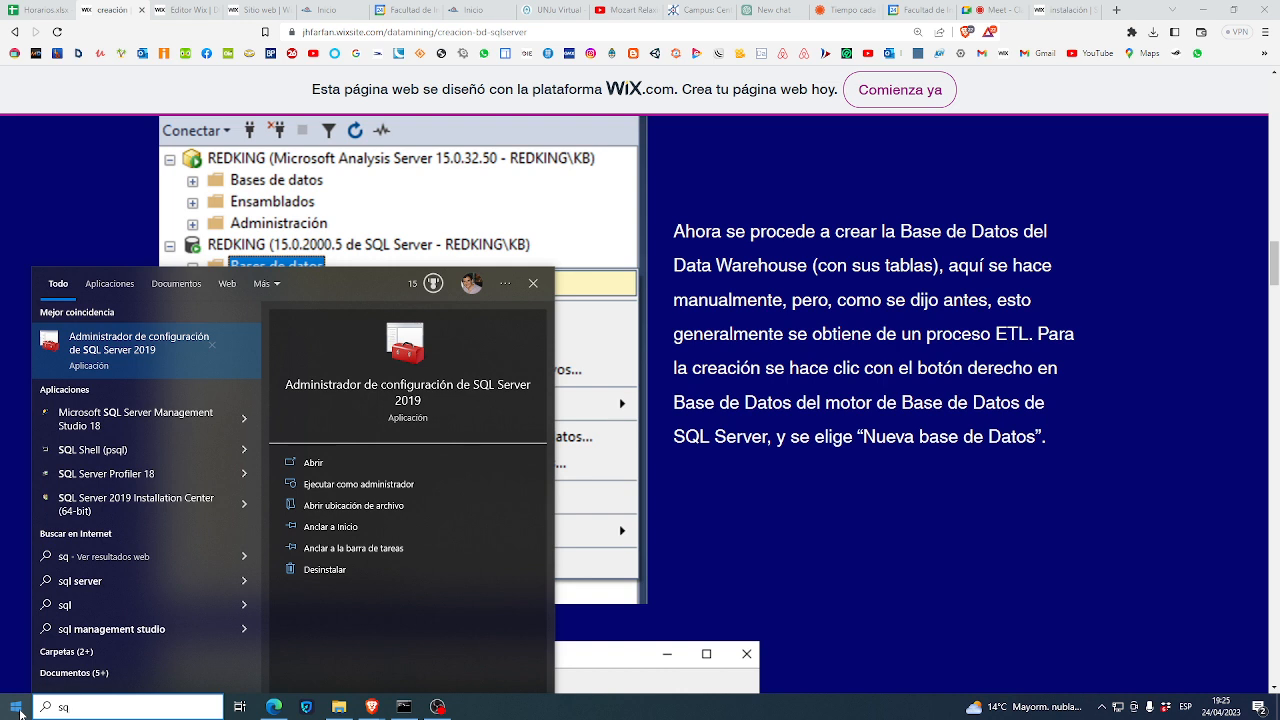
left_click(124, 437)
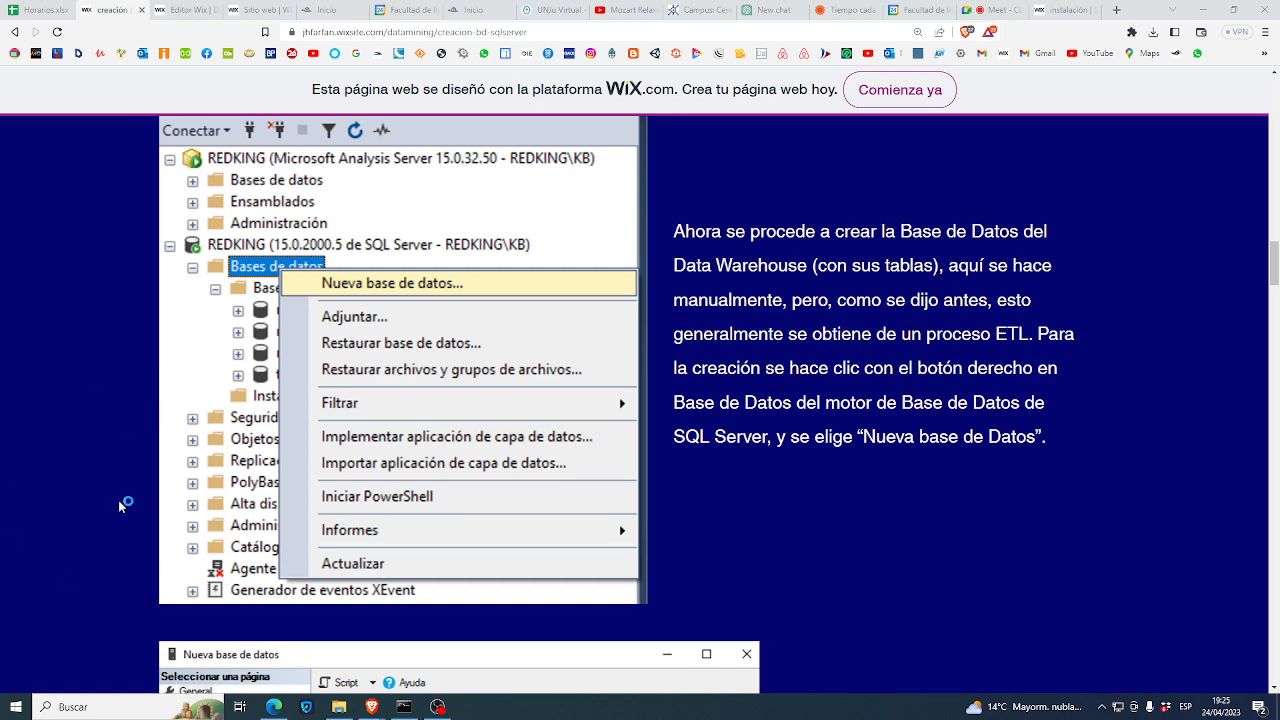
left_click(172, 712)
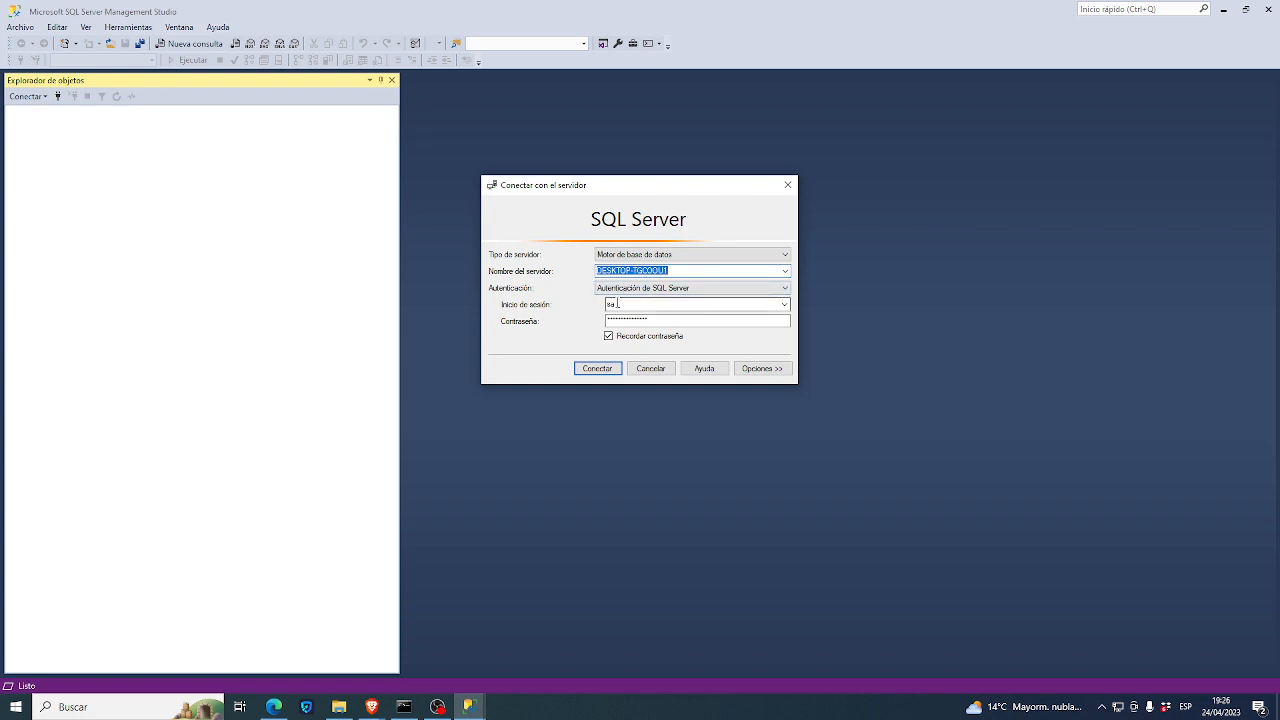
- Log in to SQL Server as sa with the password and expand Bases de datos
left_click(640, 320)
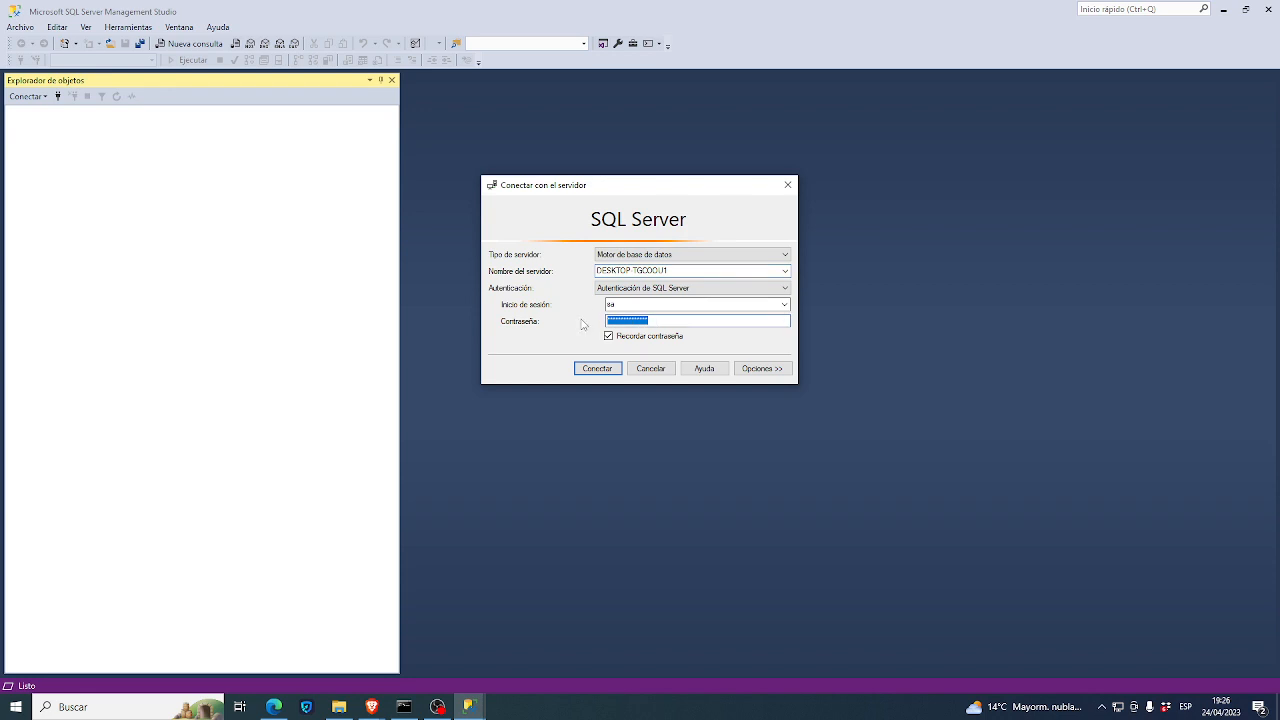
type("***")
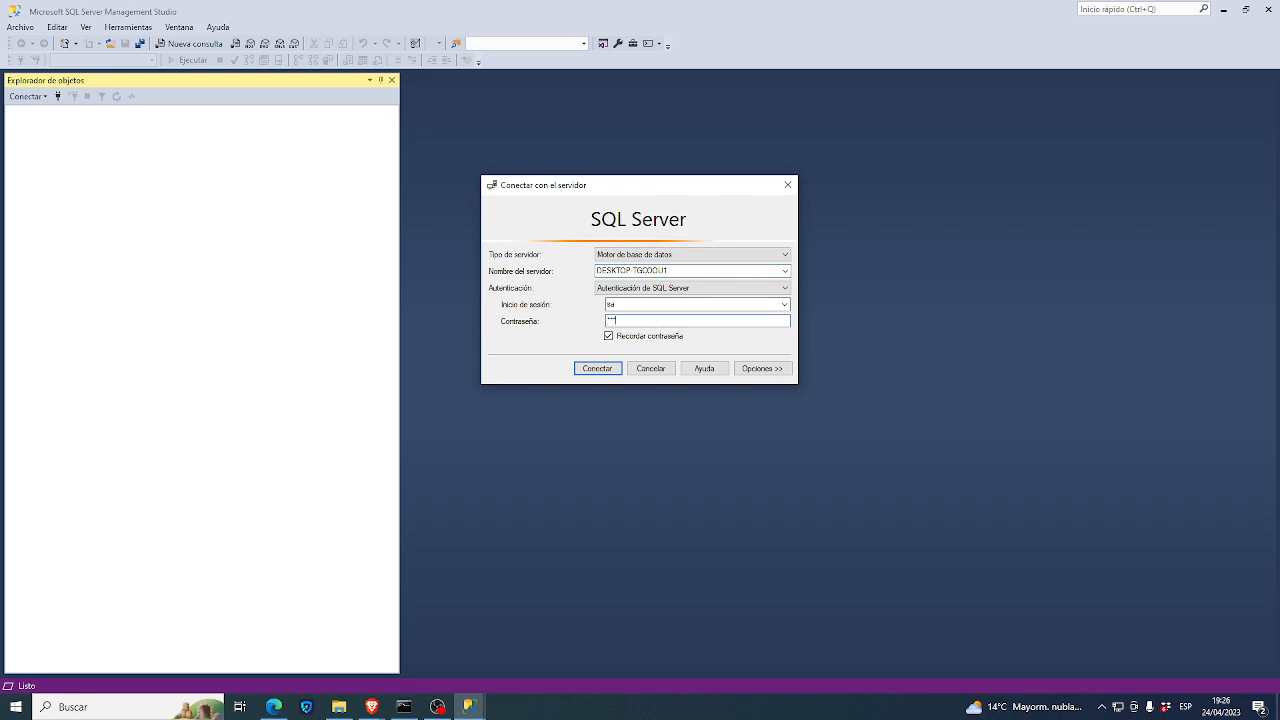
left_click(597, 368)
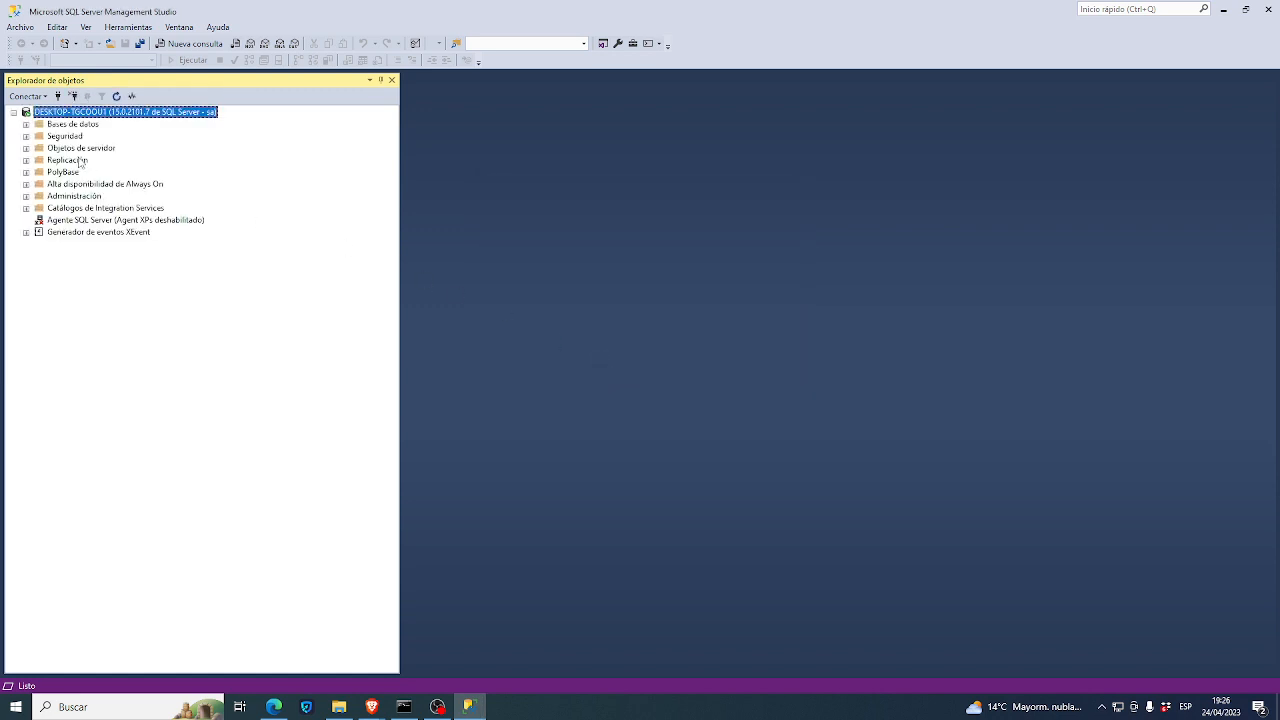
left_click(26, 124)
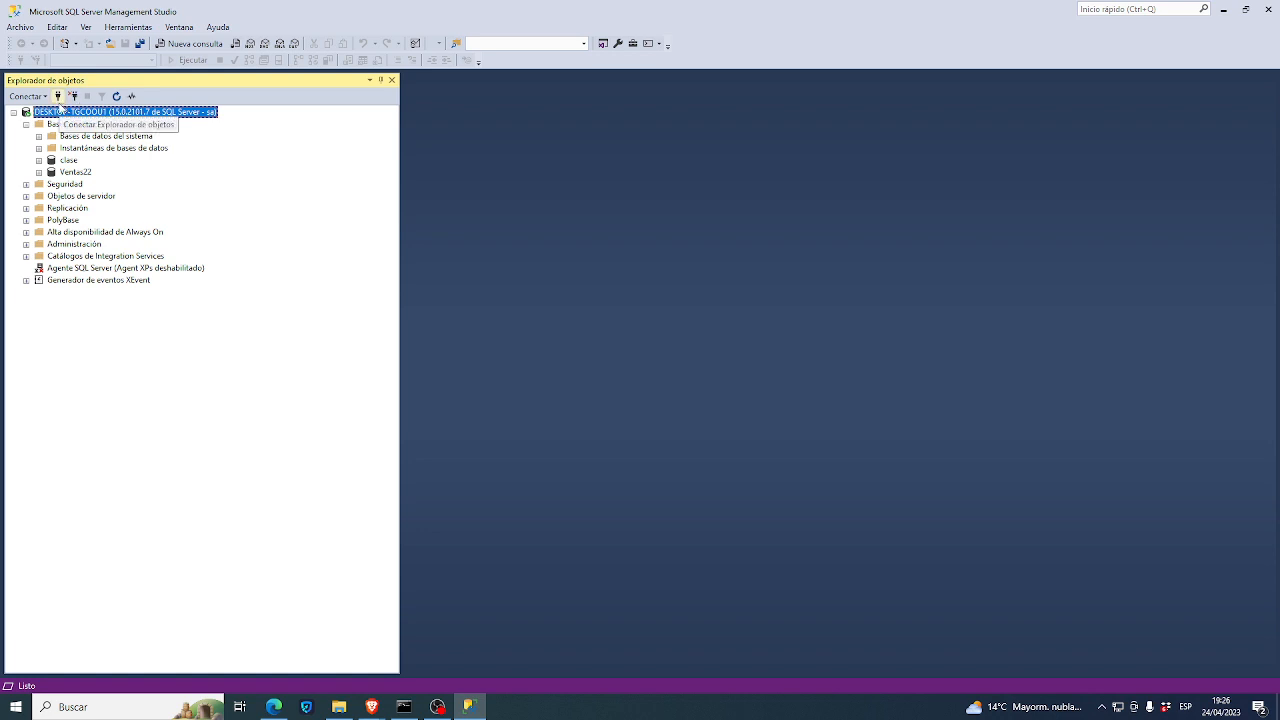
- Connect Object Explorer to the local Analysis Services server, then switch to the Meet call
left_click(57, 97)
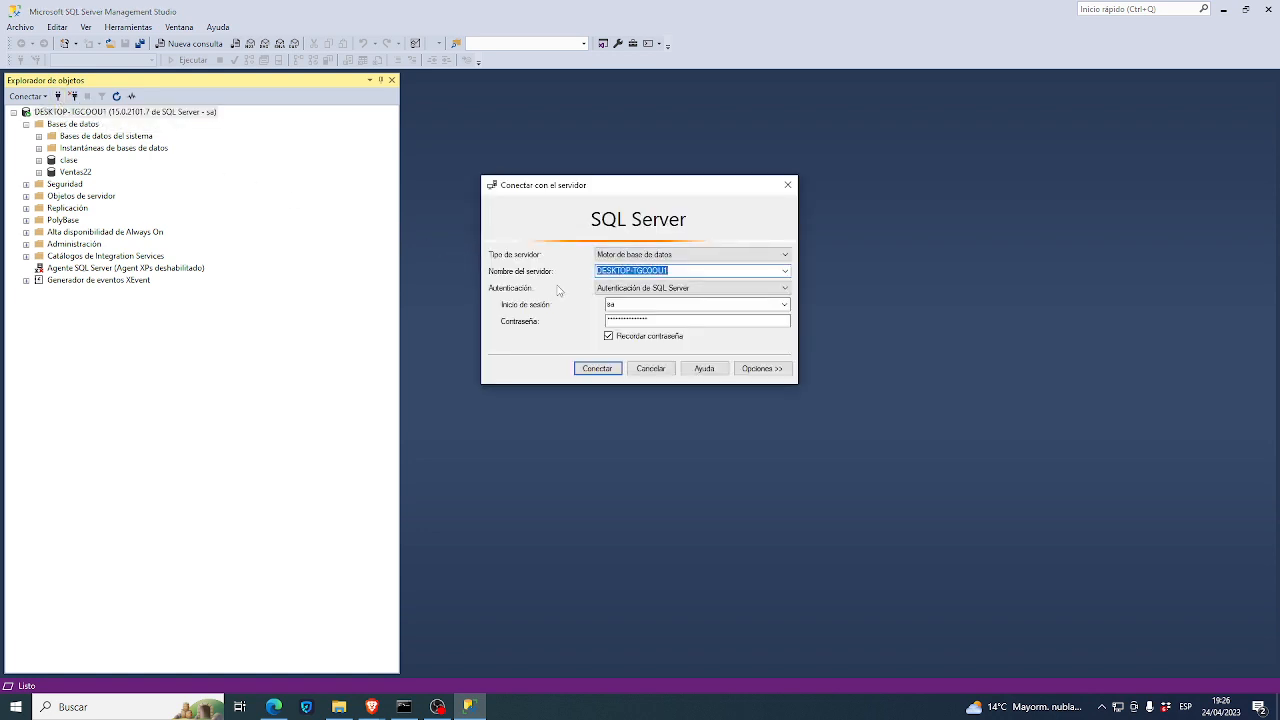
left_click(679, 257)
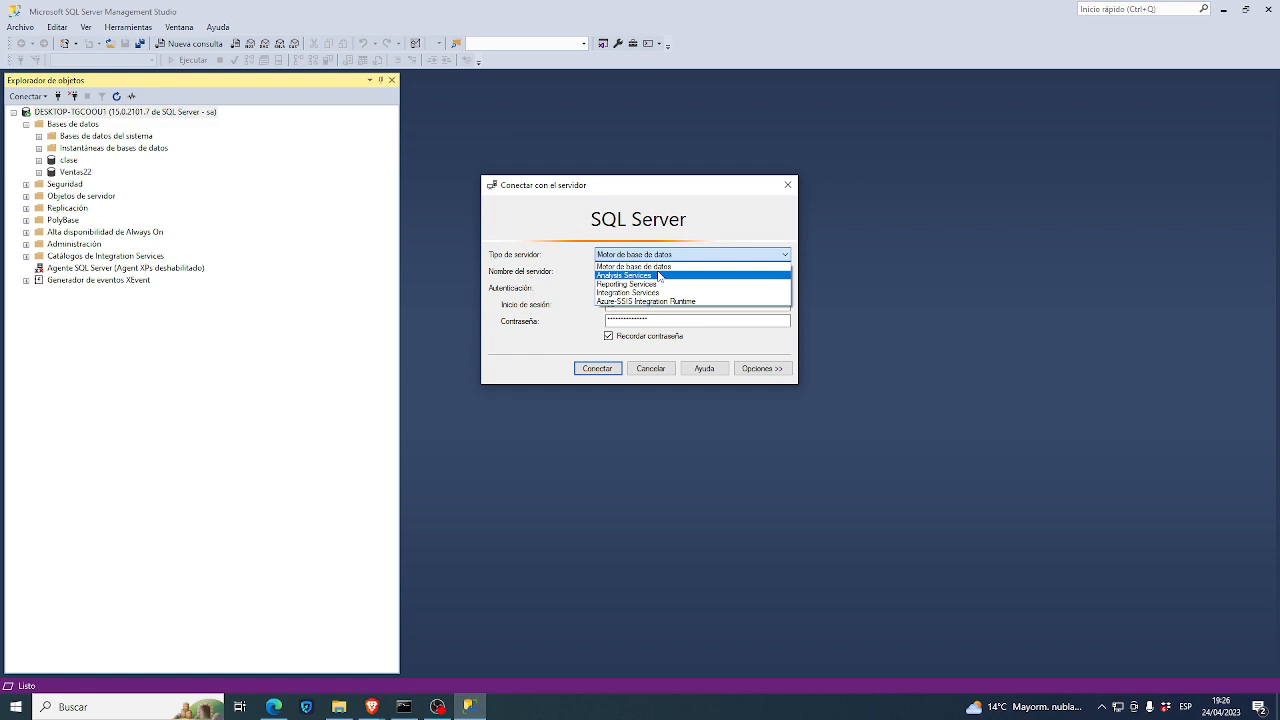
left_click(659, 276)
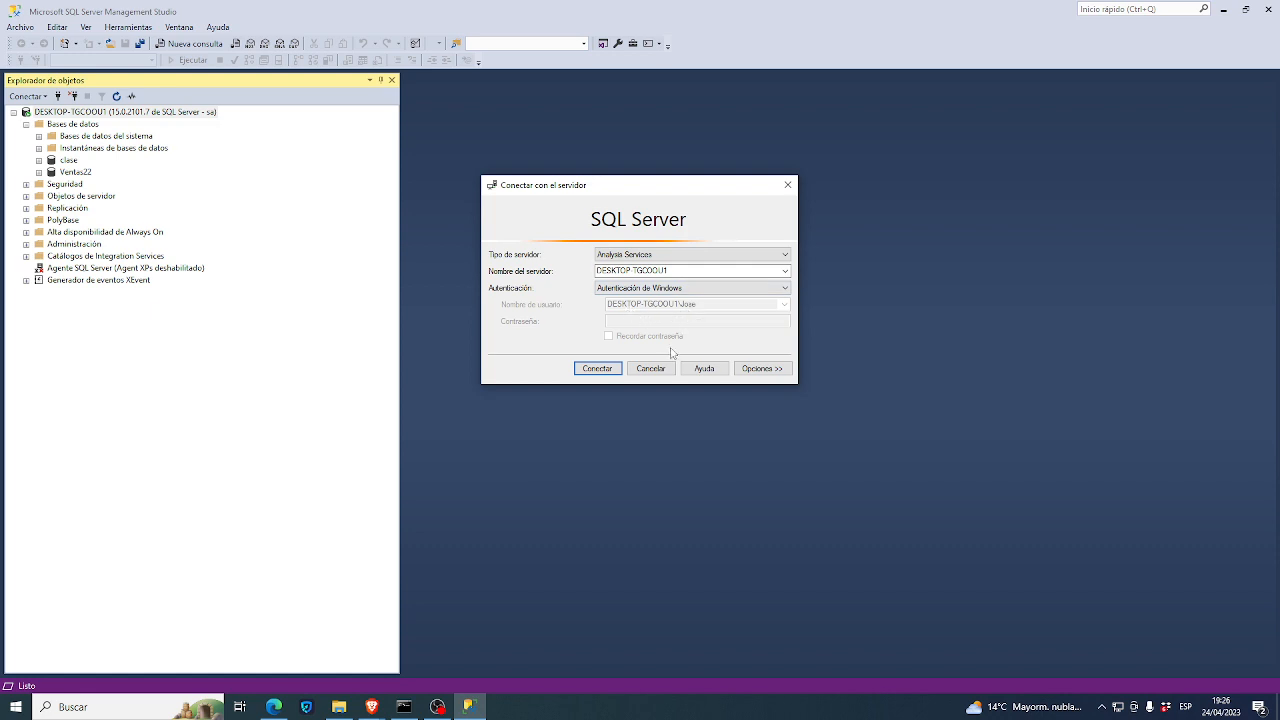
left_click(602, 369)
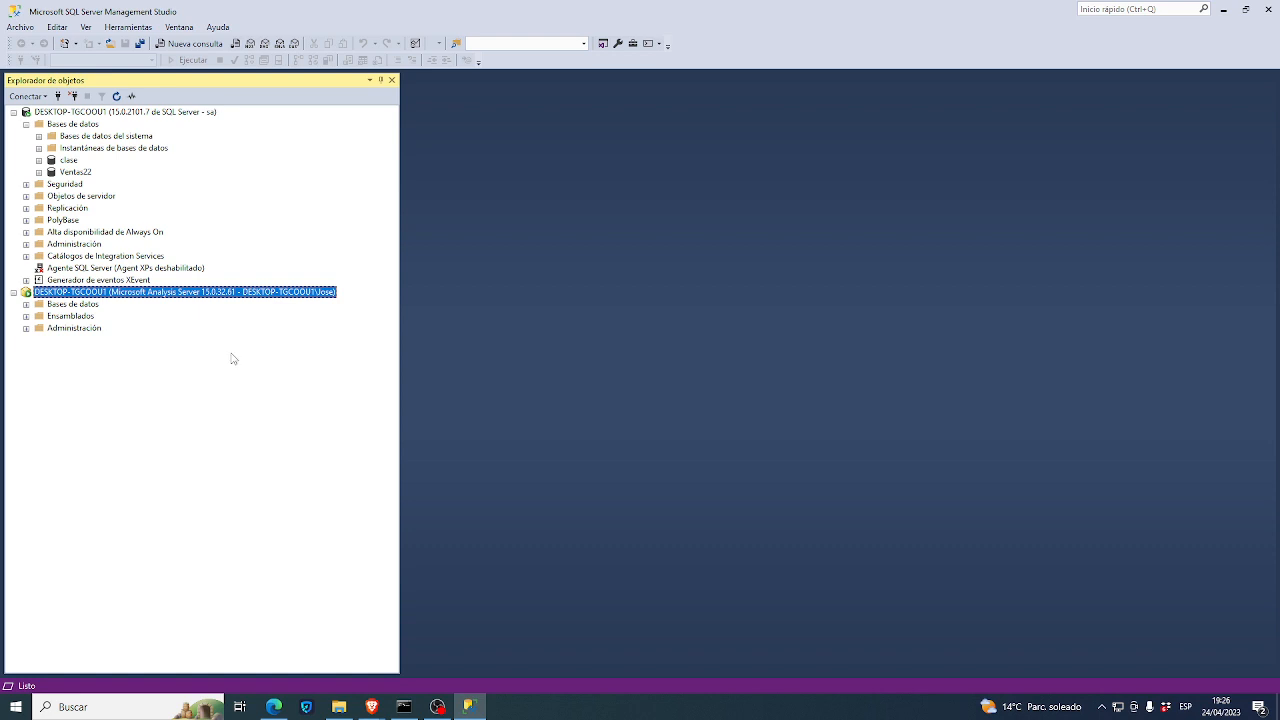
key("alt+Tab")
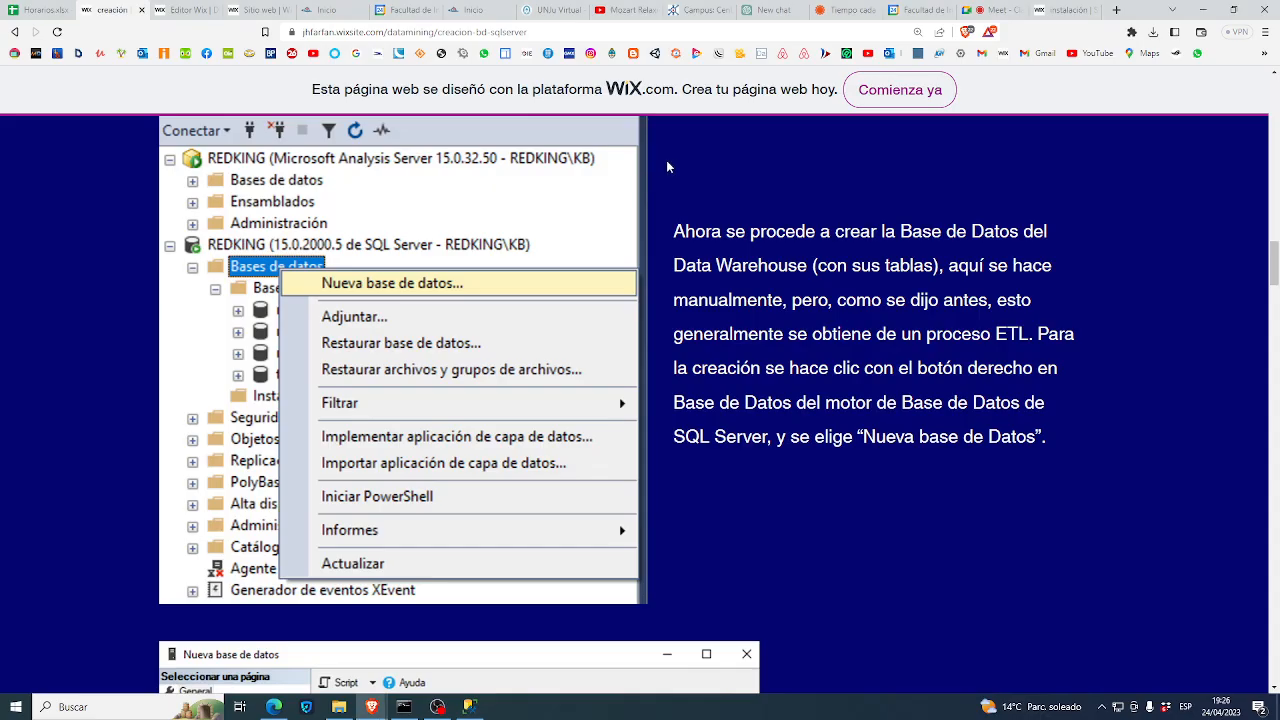
left_click(983, 12)
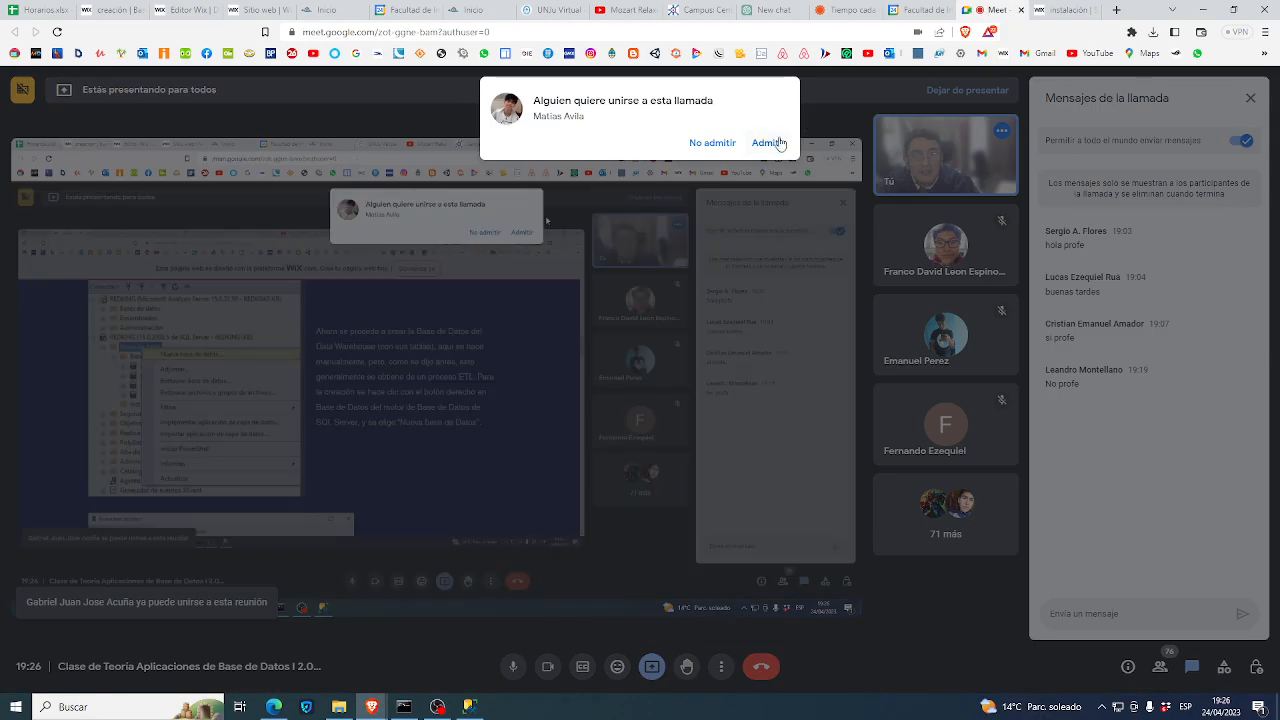
- Glance at the Analysis Services connection in SSMS, then open the database-creation tutorial tab
key("alt+Tab")
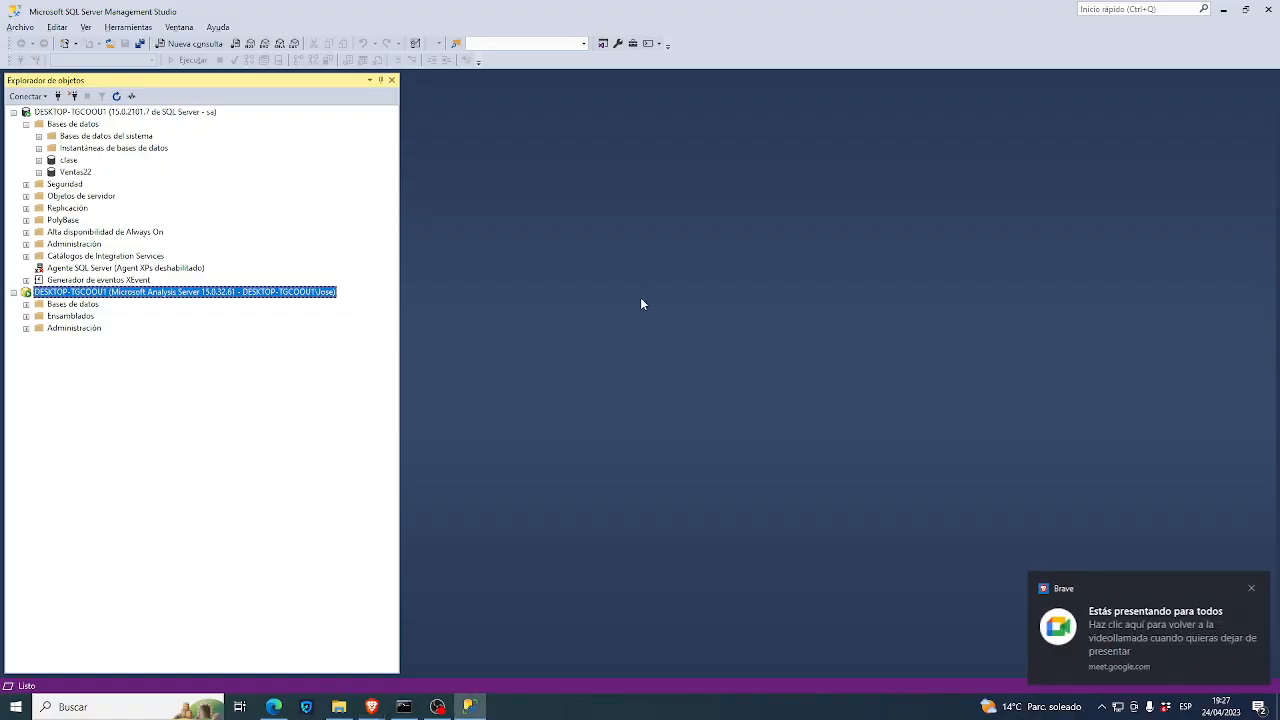
key("alt+Tab")
left_click(108, 11)
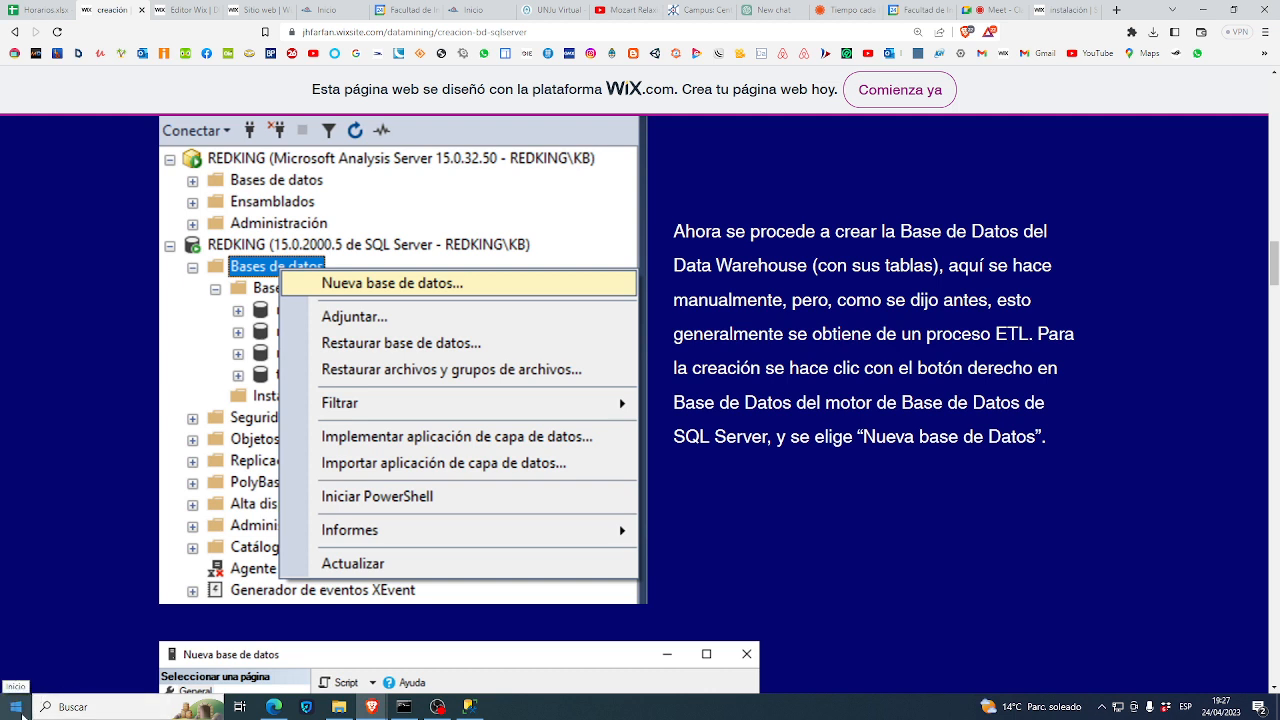
- Launch XAMPP Control Panel through a 'xa' Start search and enlarge its window
left_click(16, 707)
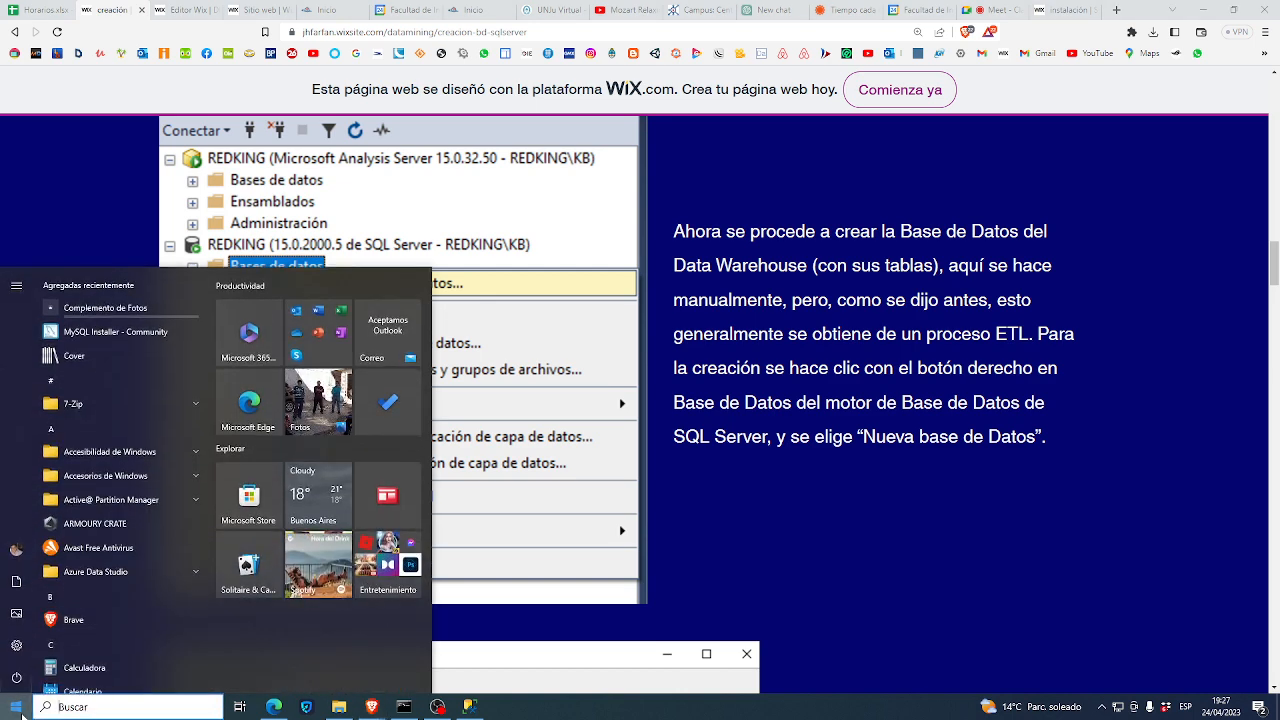
type("xa")
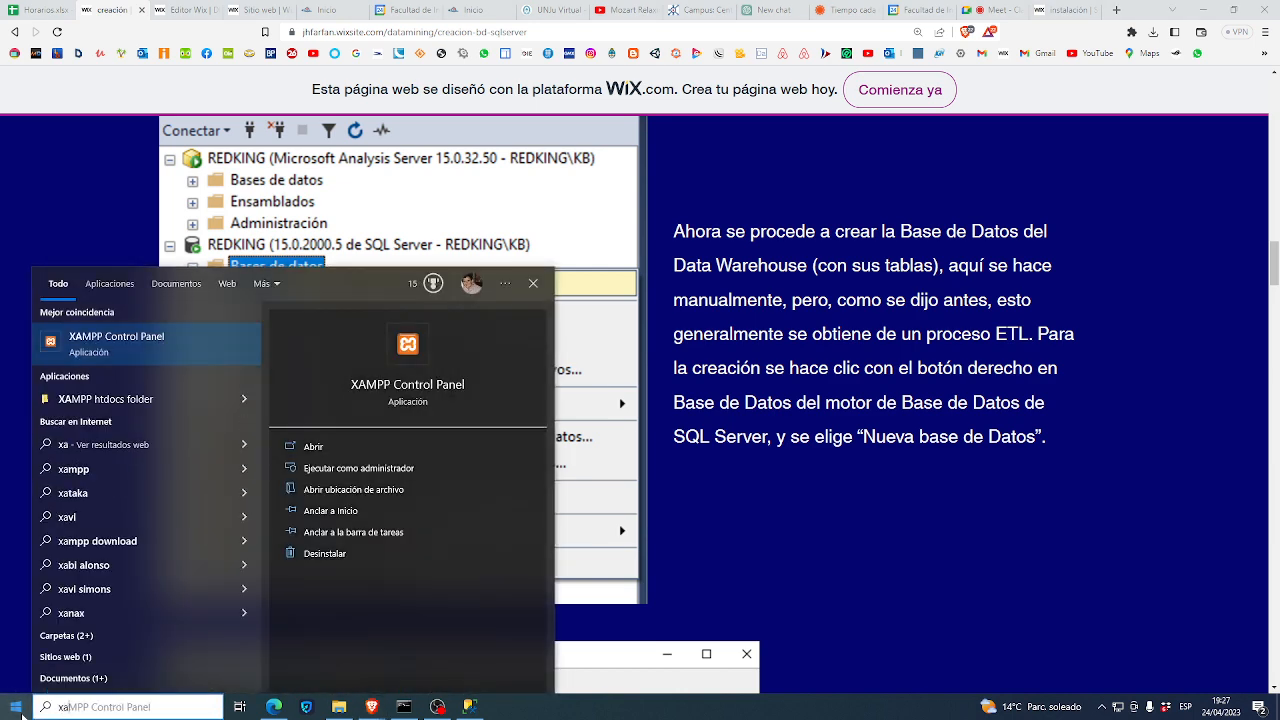
left_click(122, 346)
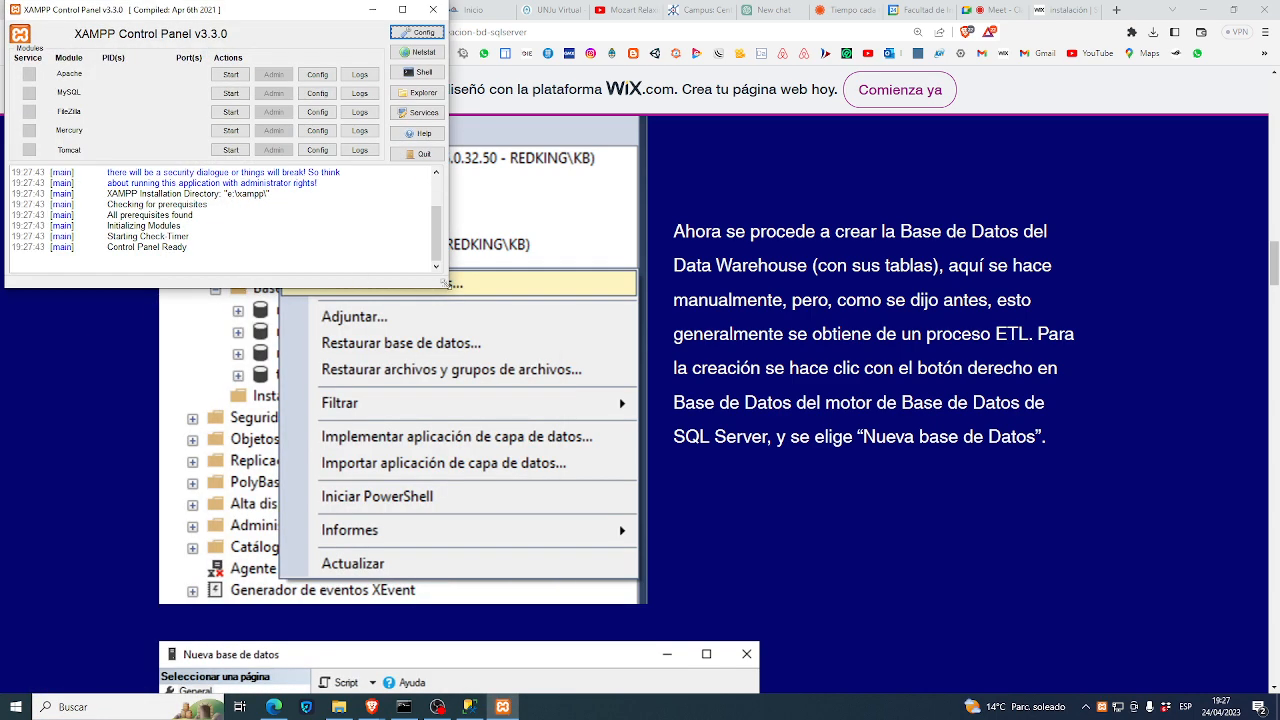
left_click_drag(447, 287, 556, 485)
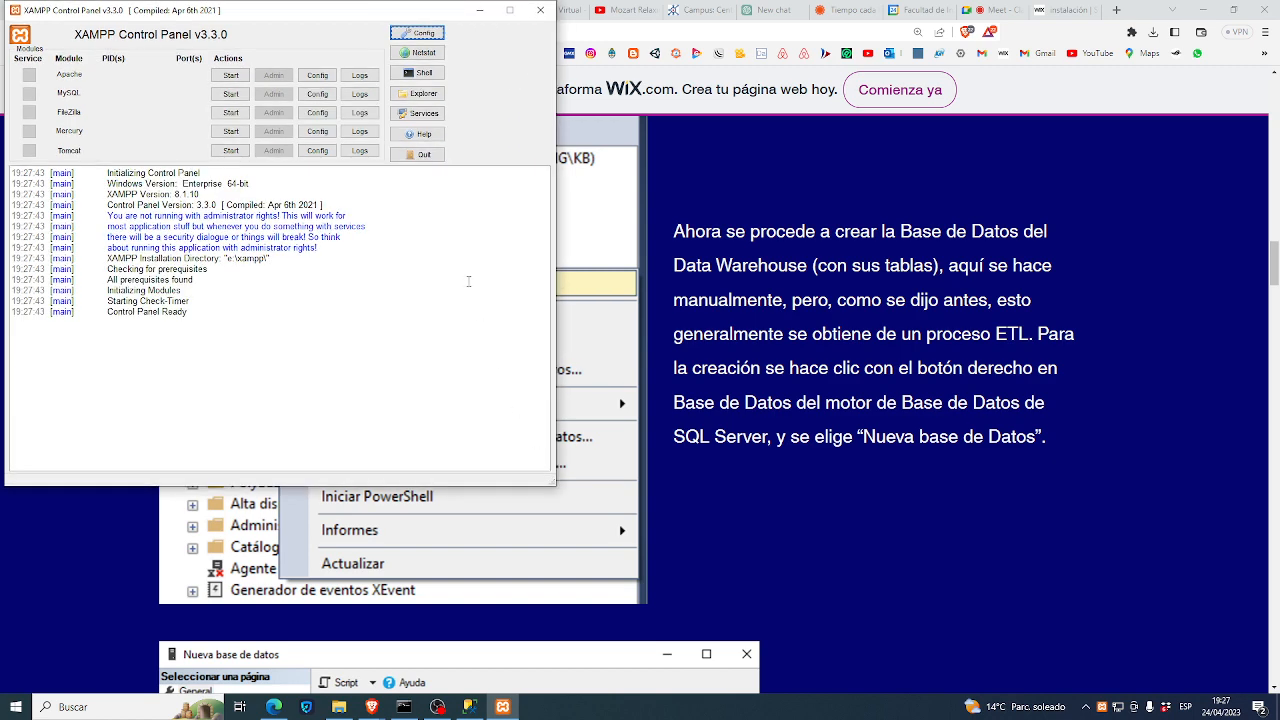
left_click_drag(317, 14, 771, 195)
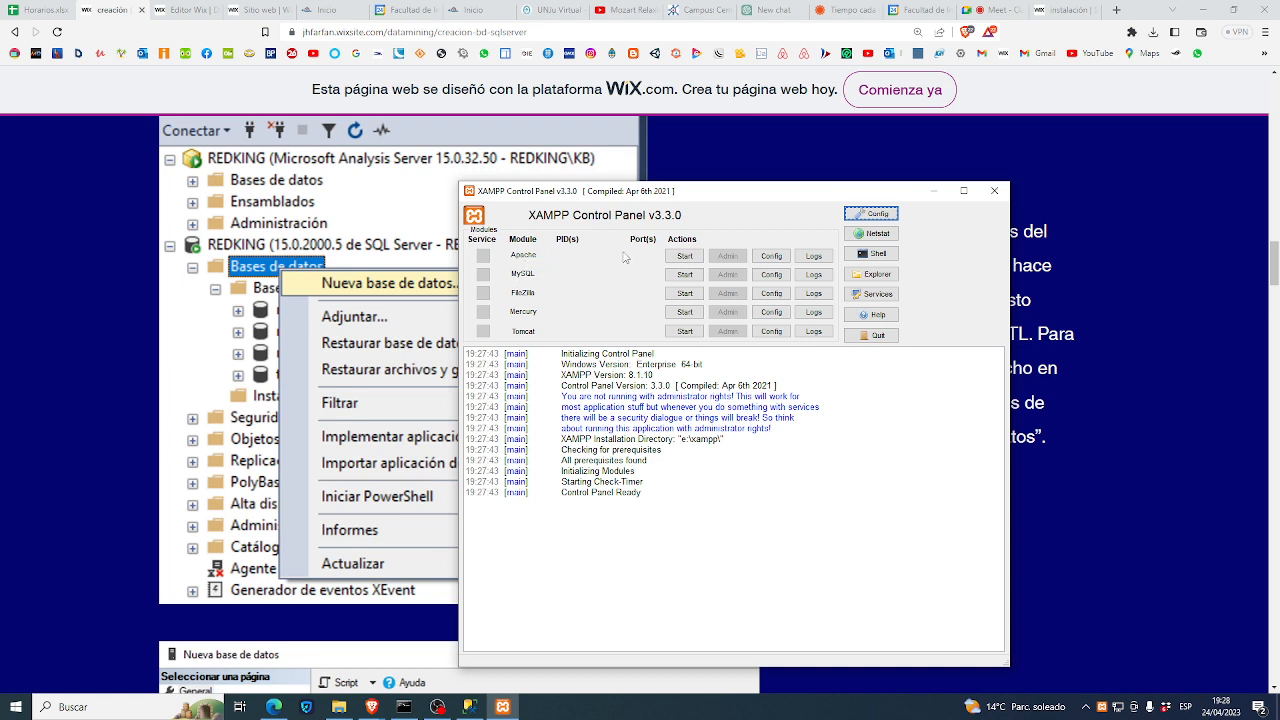
- Start Apache in XAMPP, restarting it once, then start MySQL
left_click(684, 260)
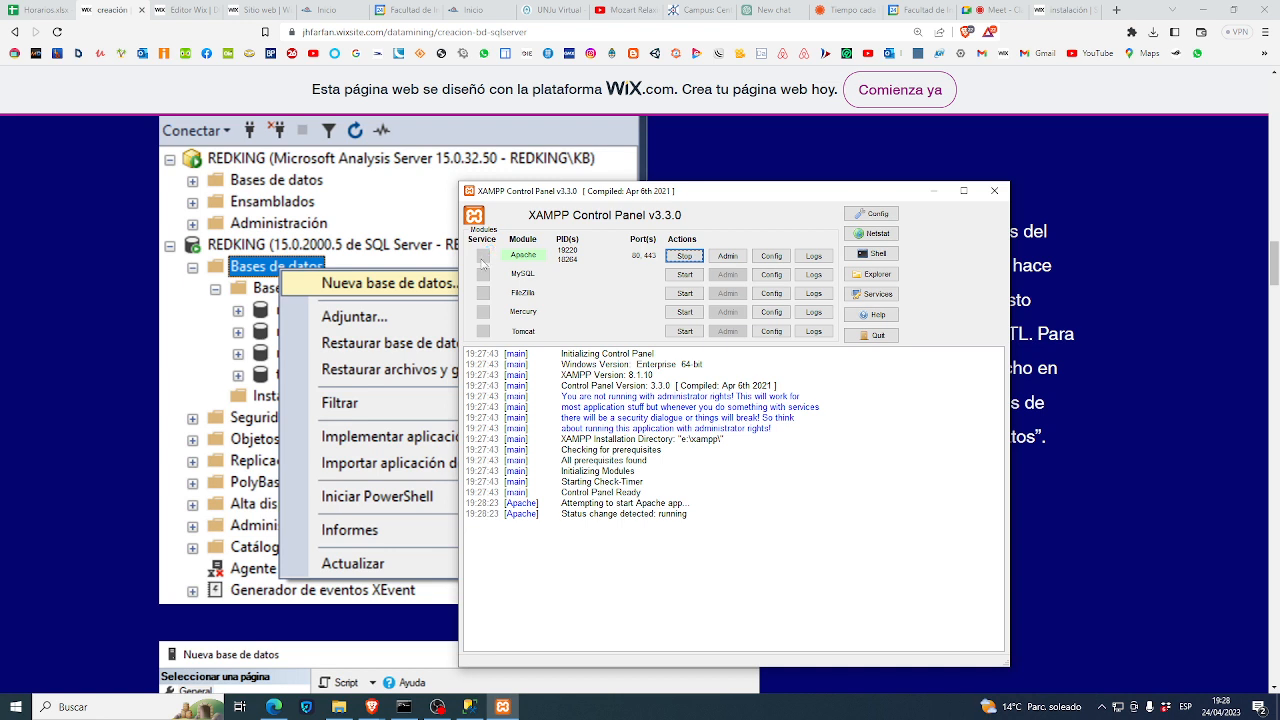
left_click(684, 256)
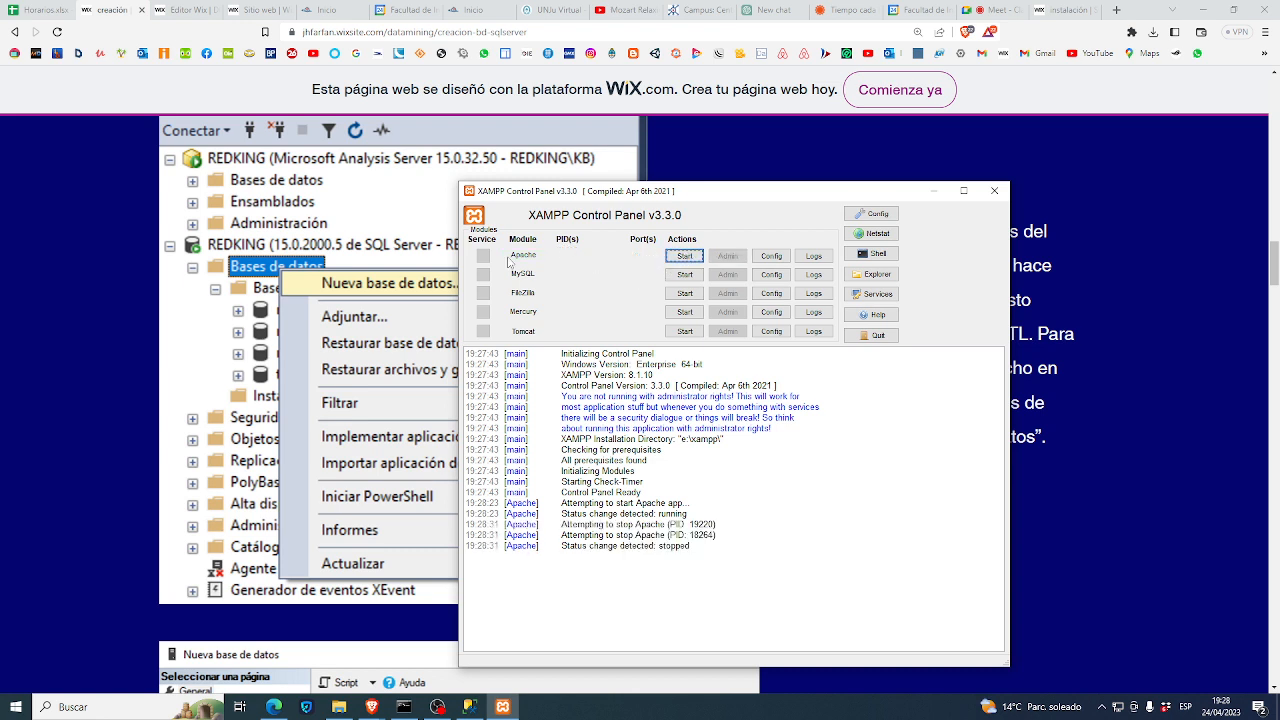
left_click(688, 257)
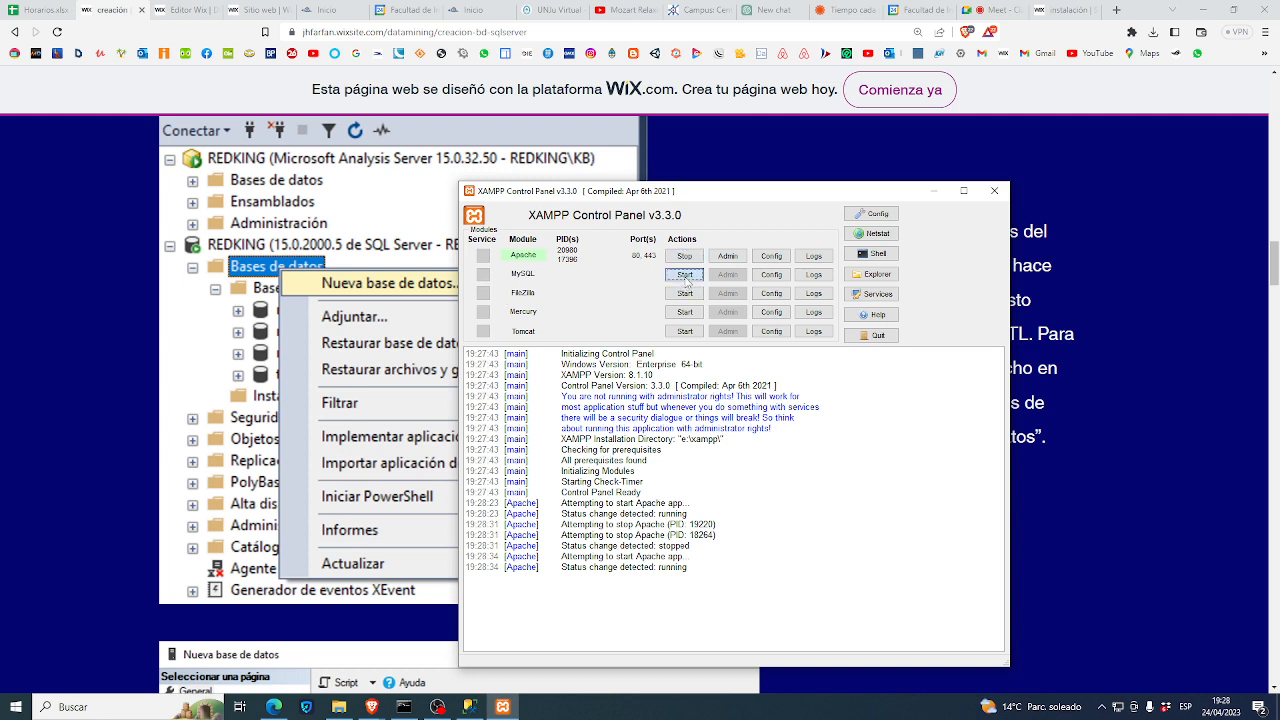
left_click(685, 274)
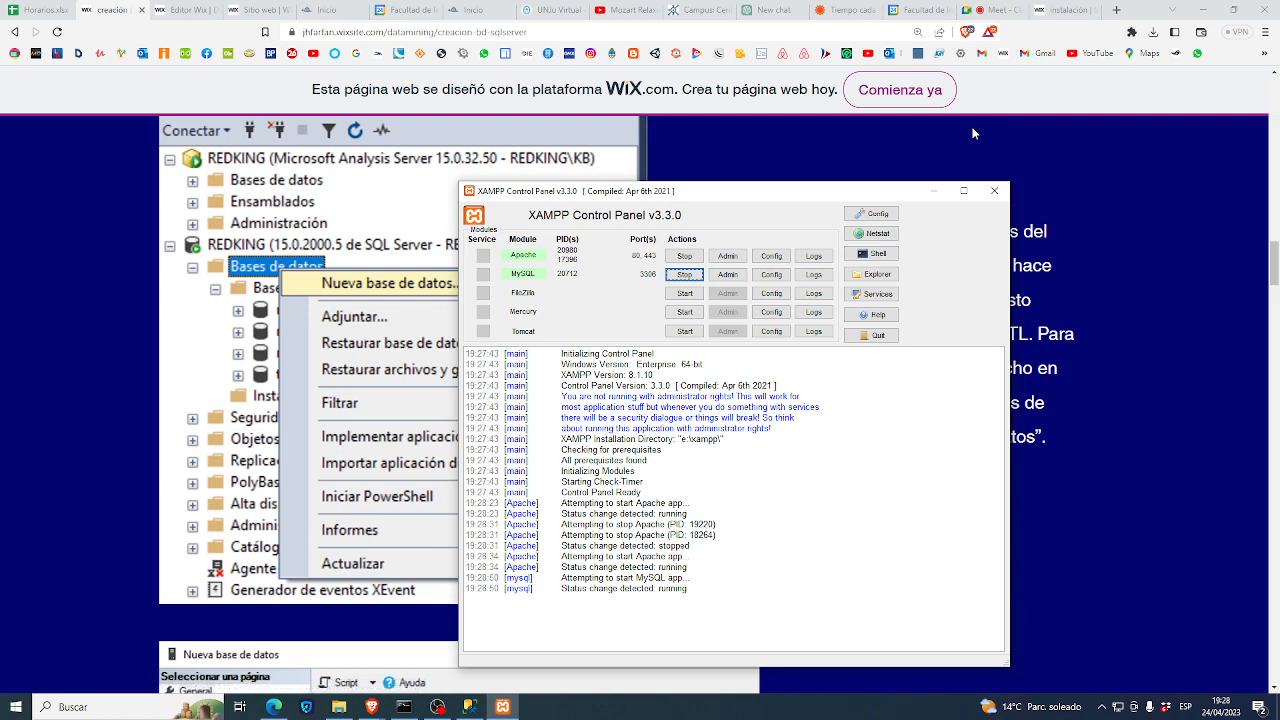
- Admit the waiting participant in Meet, then bring SSMS and XAMPP Control Panel forward
left_click(990, 12)
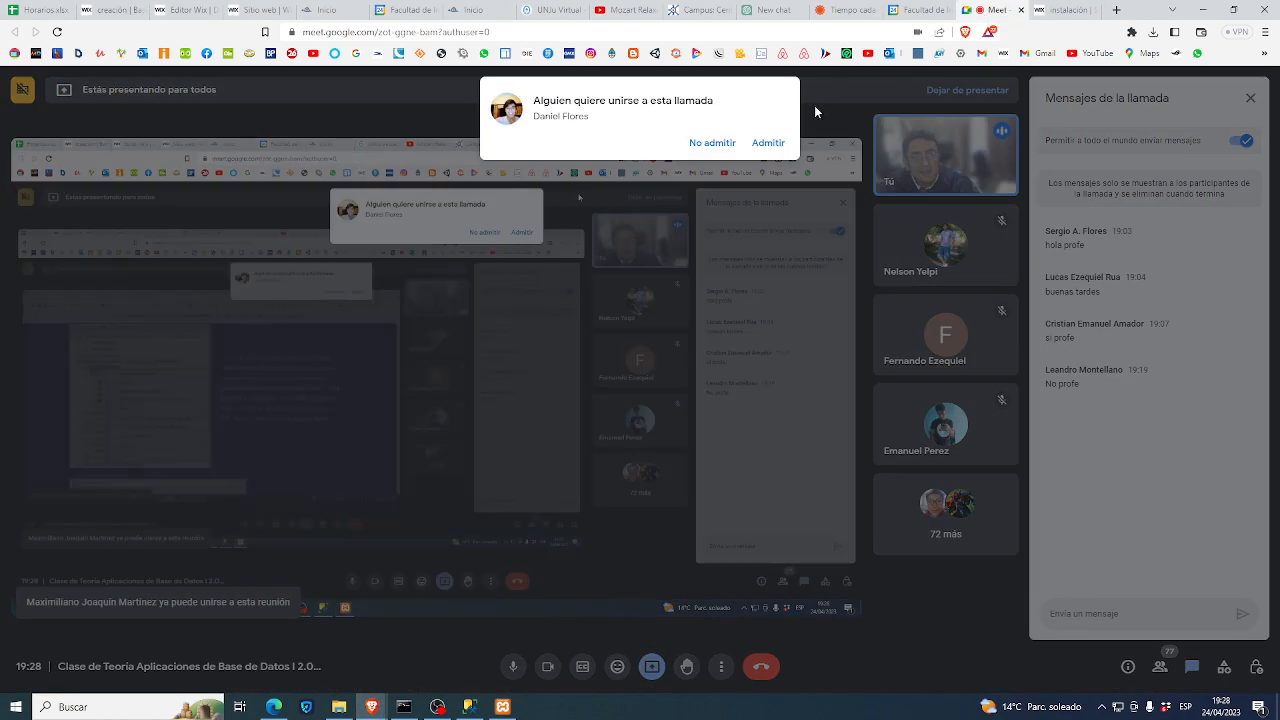
left_click(767, 143)
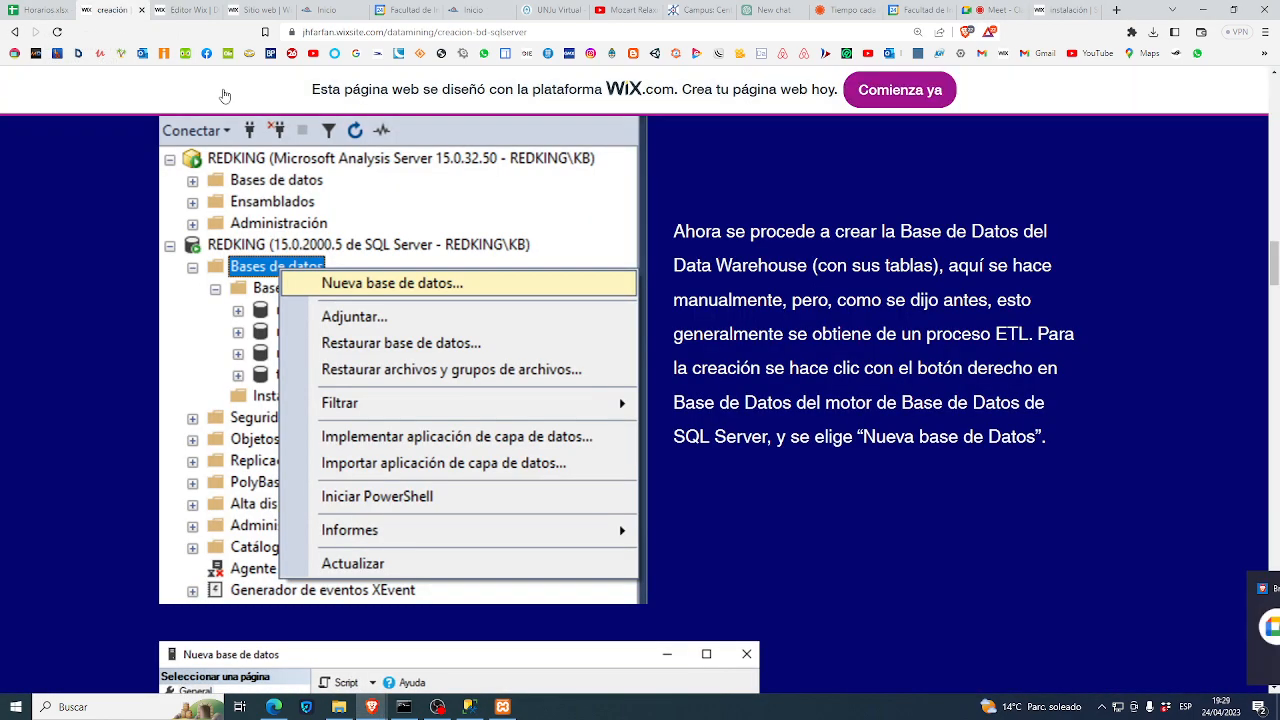
left_click(110, 10)
left_click(185, 10)
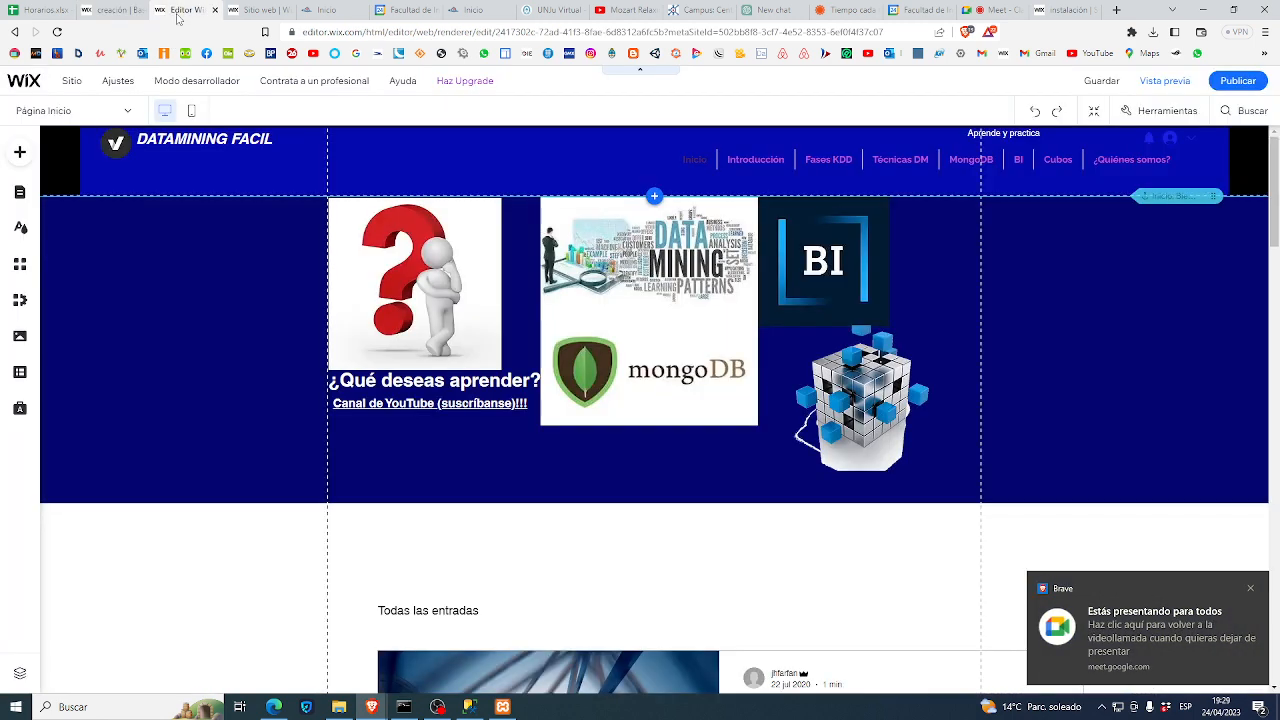
left_click(467, 708)
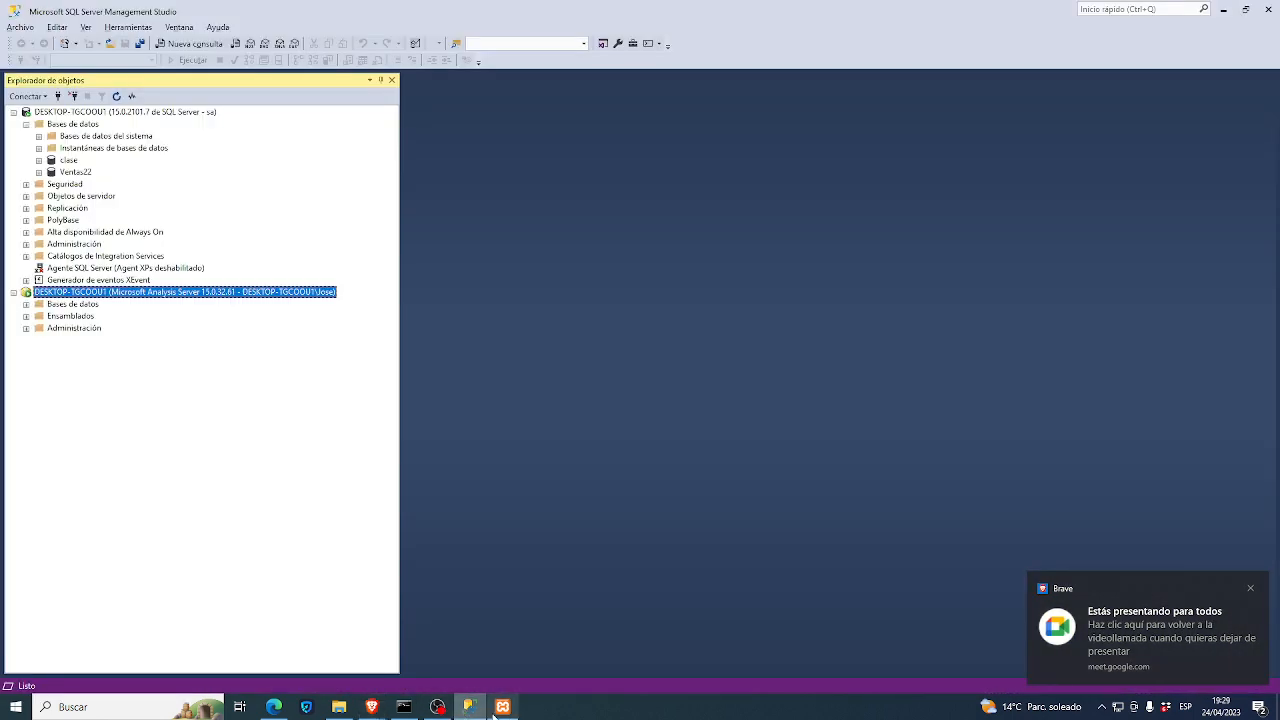
left_click(502, 707)
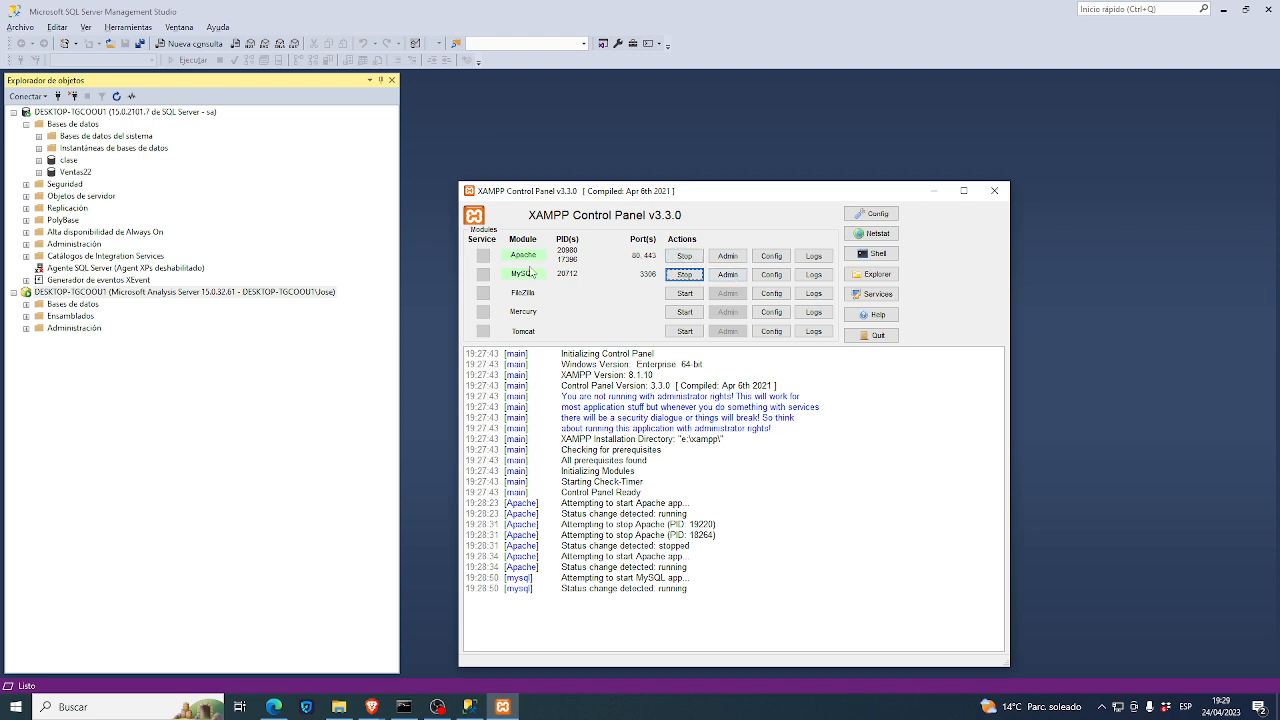
- In phpMyAdmin, create a new database claseetl with utf8mb4_general_ci collation
left_click(727, 275)
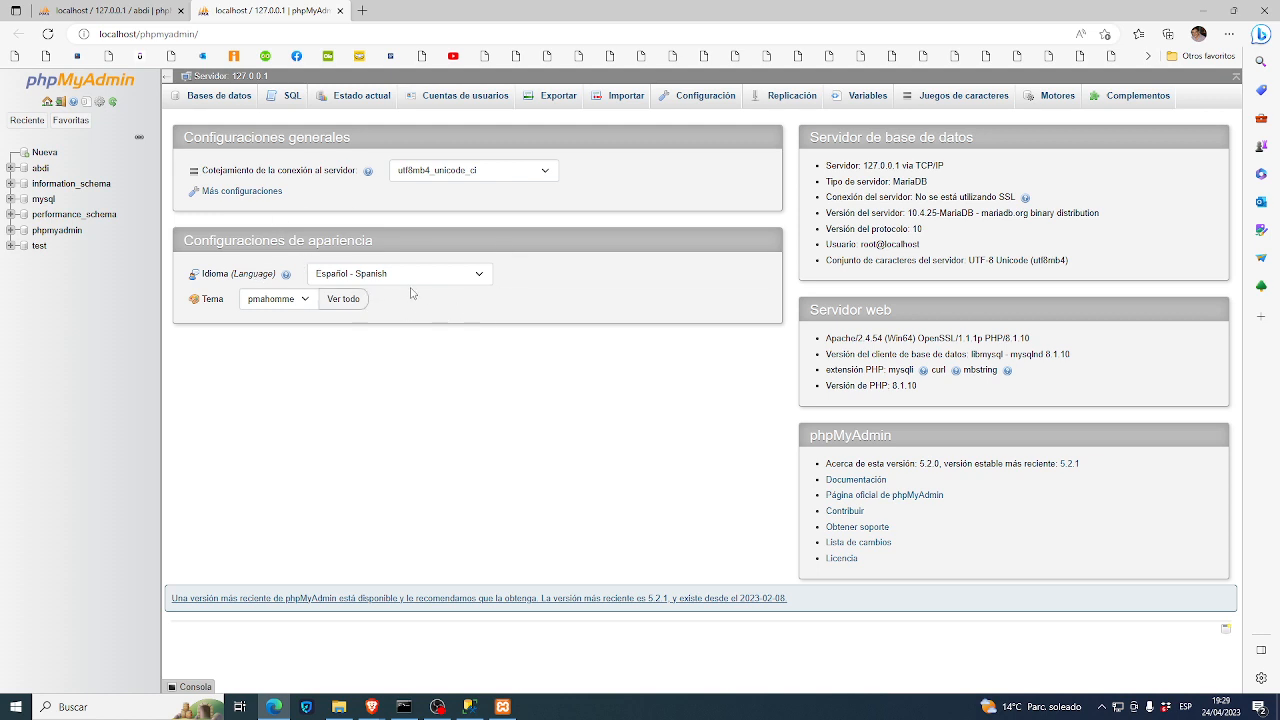
right_click(38, 171)
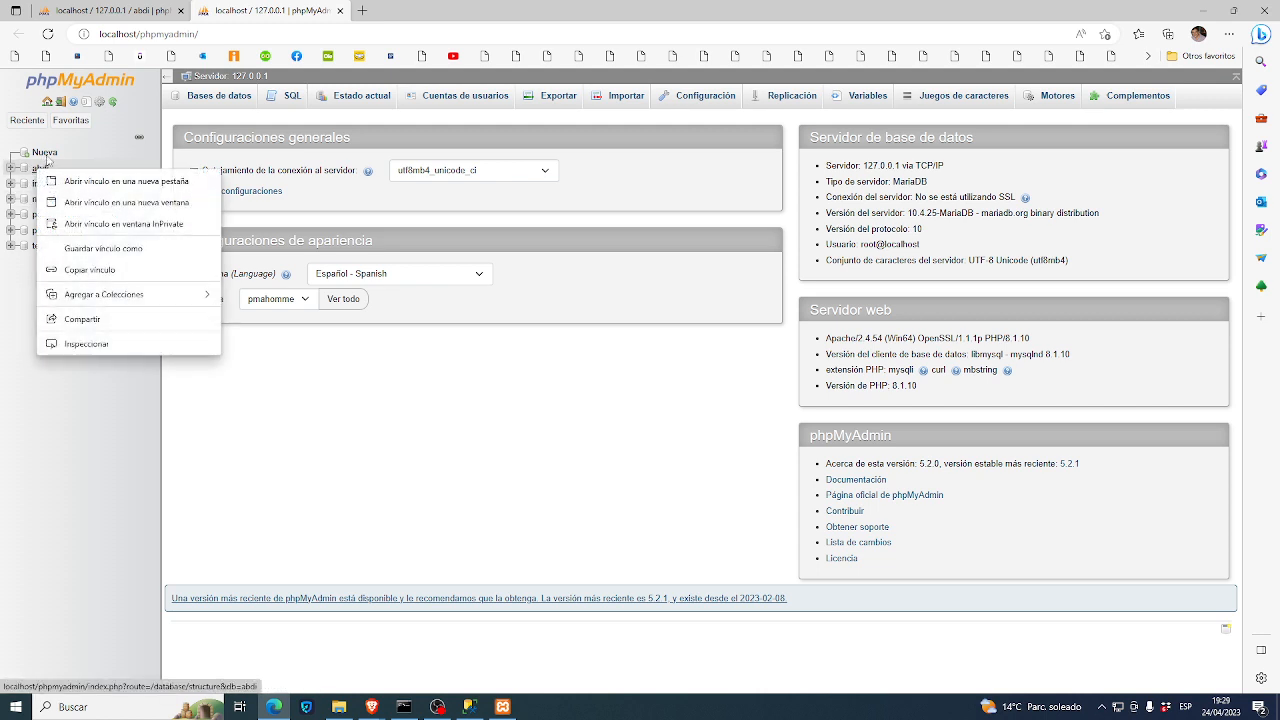
left_click(47, 158)
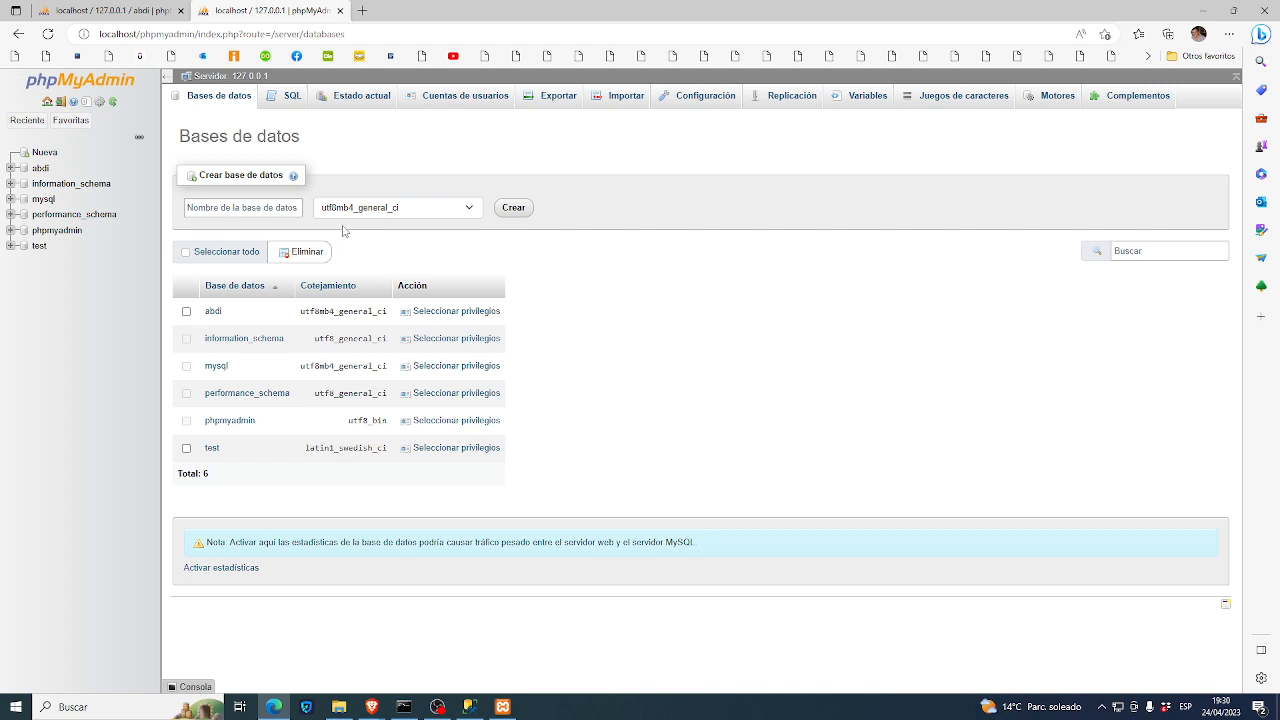
left_click(255, 208)
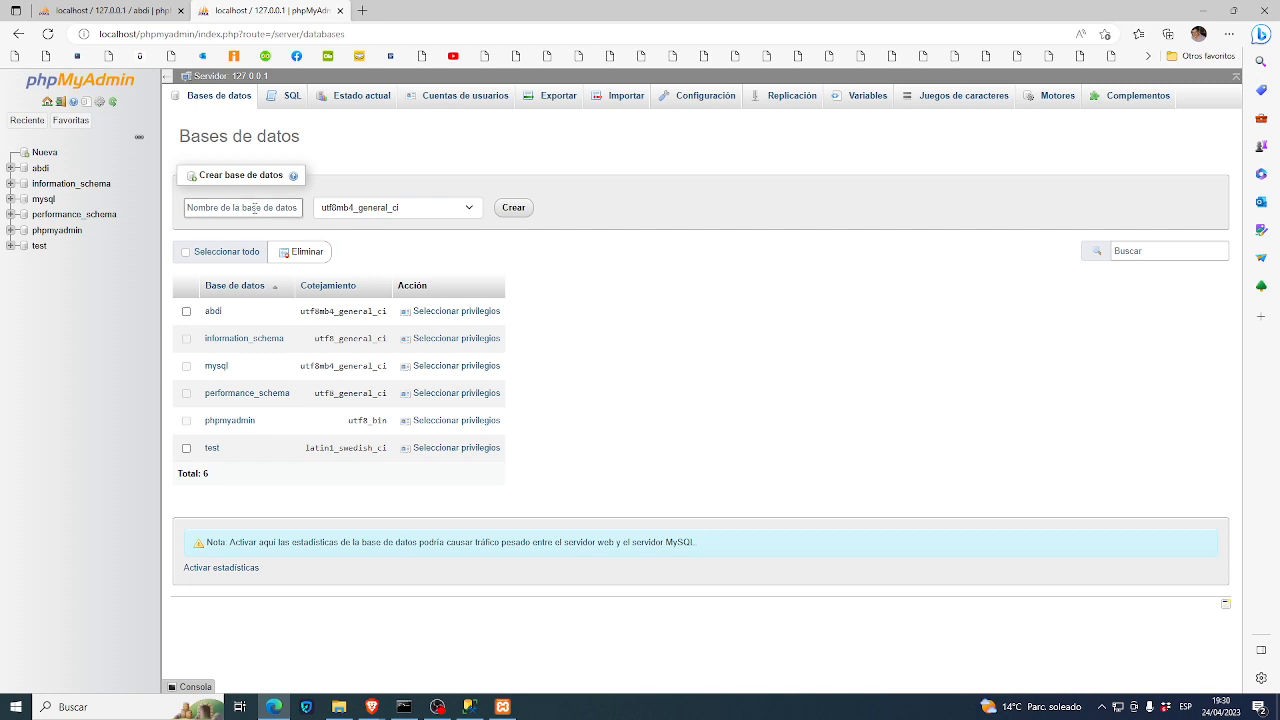
left_click(433, 211)
left_click(433, 211)
left_click(250, 208)
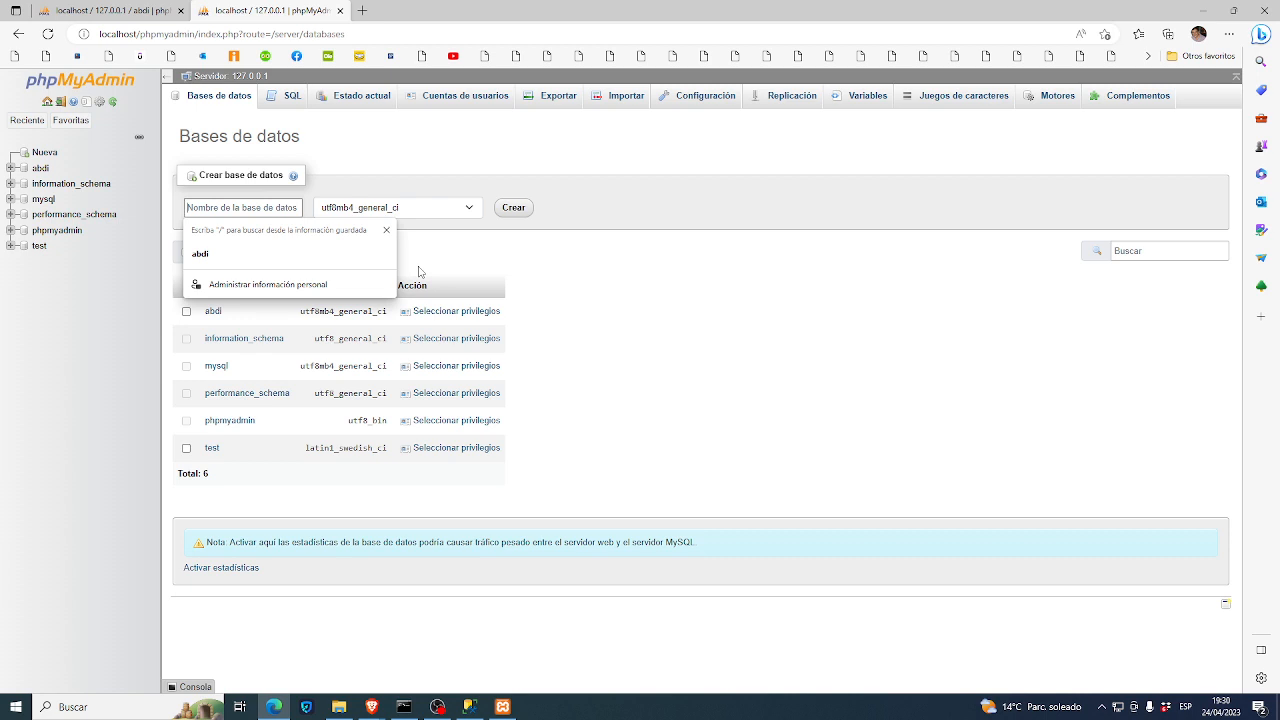
type("claseetl")
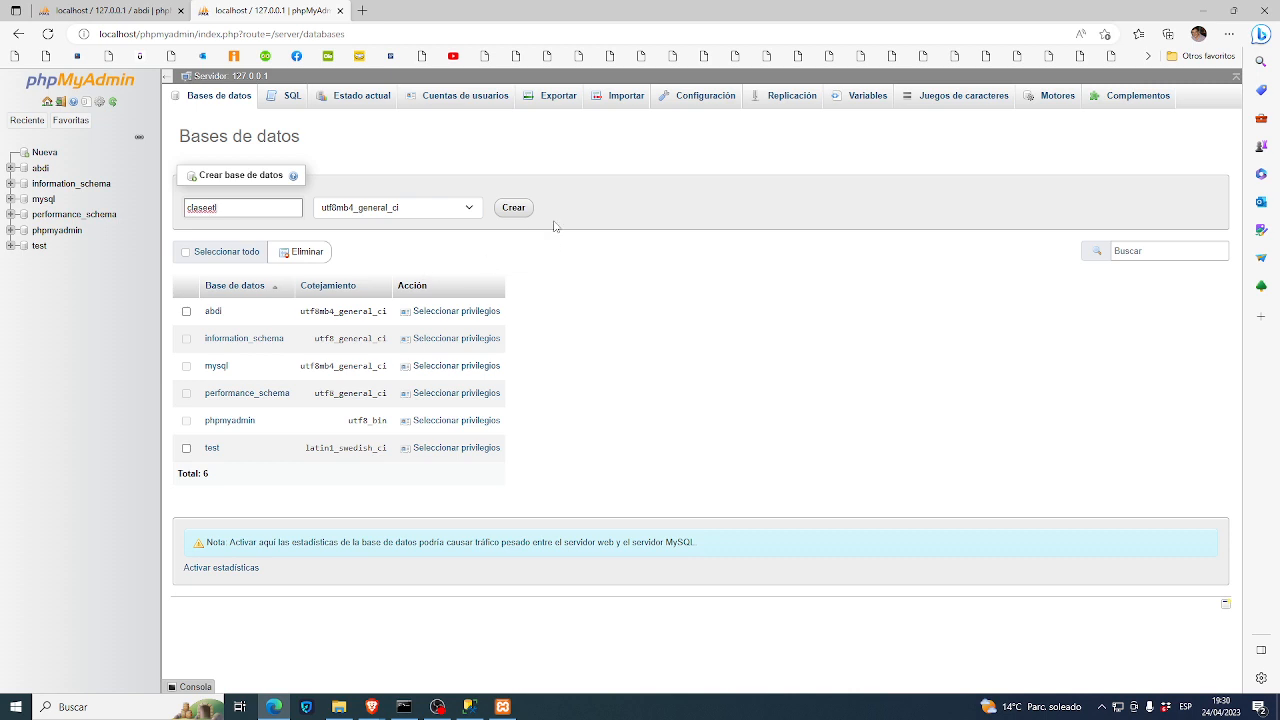
left_click(512, 207)
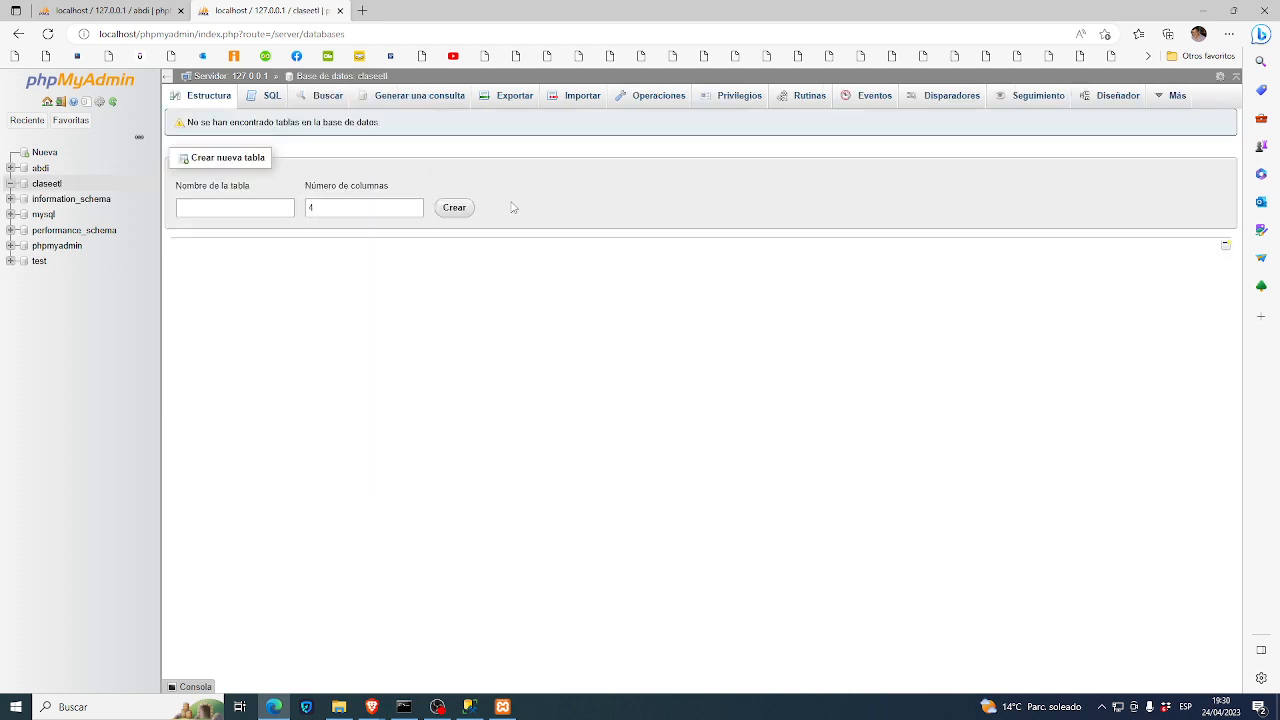
- Open the claseetl structure page, which shows no tables yet
left_click(57, 188)
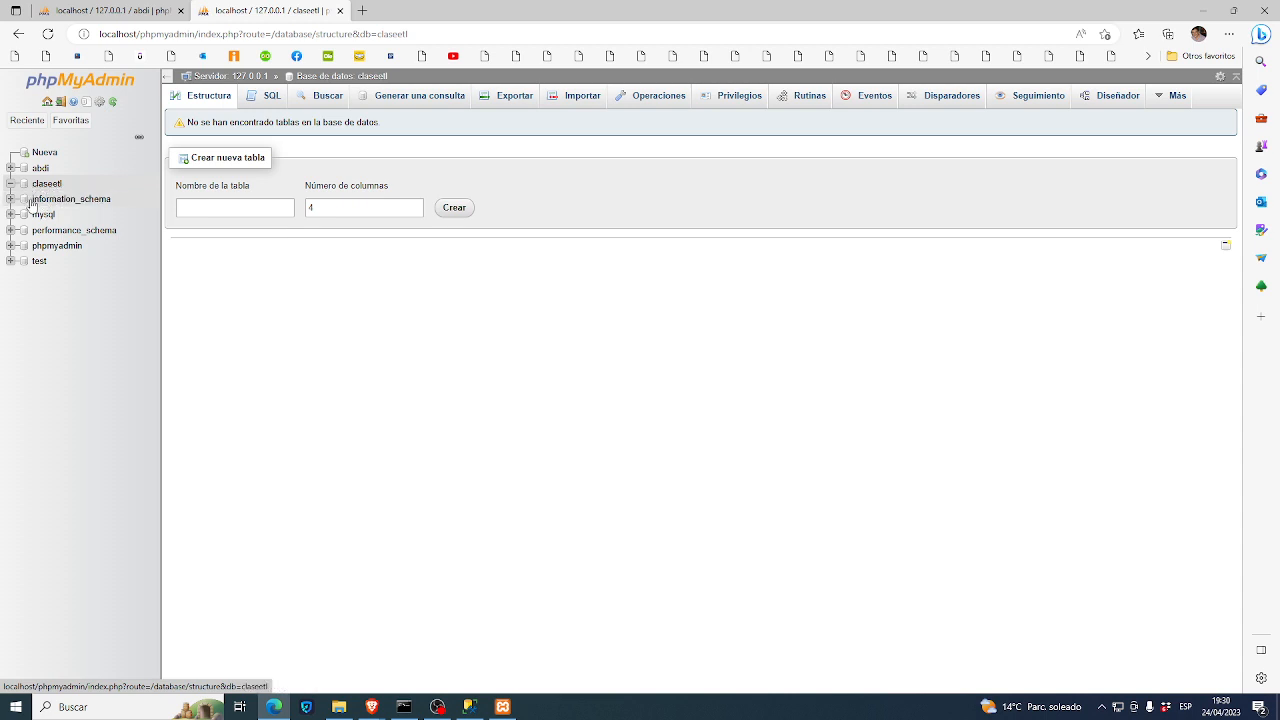
mouse_move(371, 707)
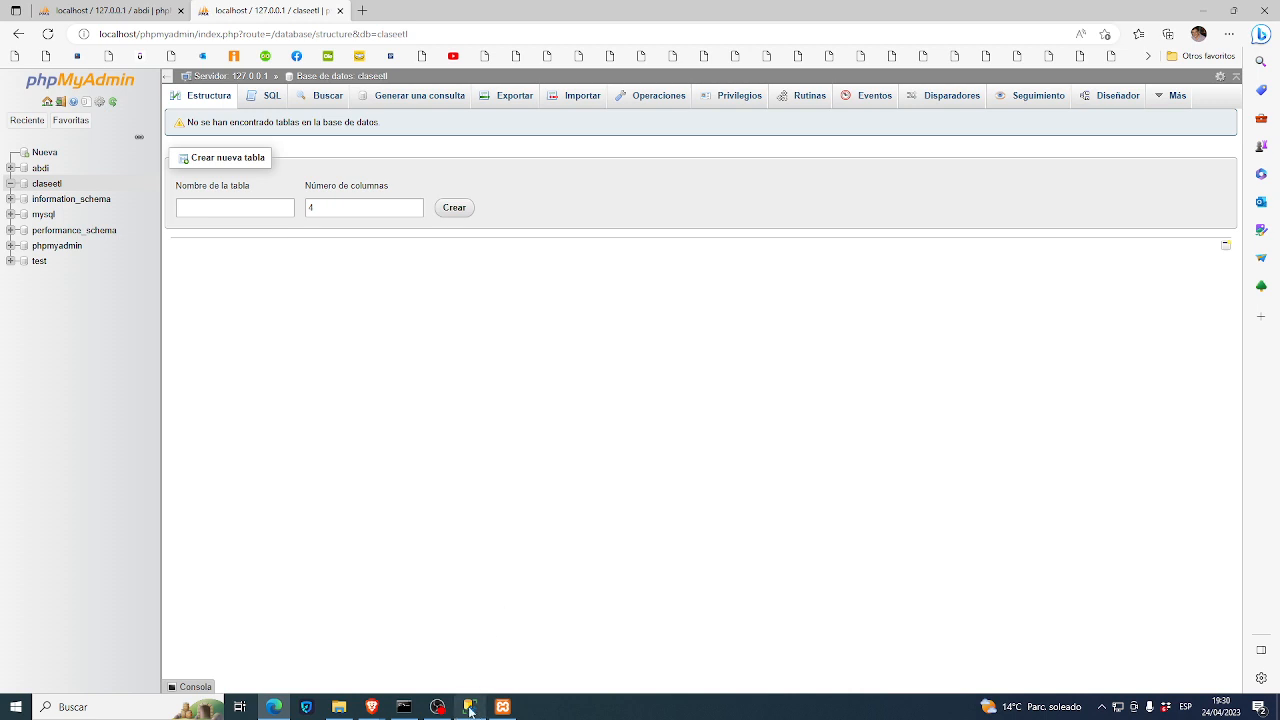
mouse_move(470, 708)
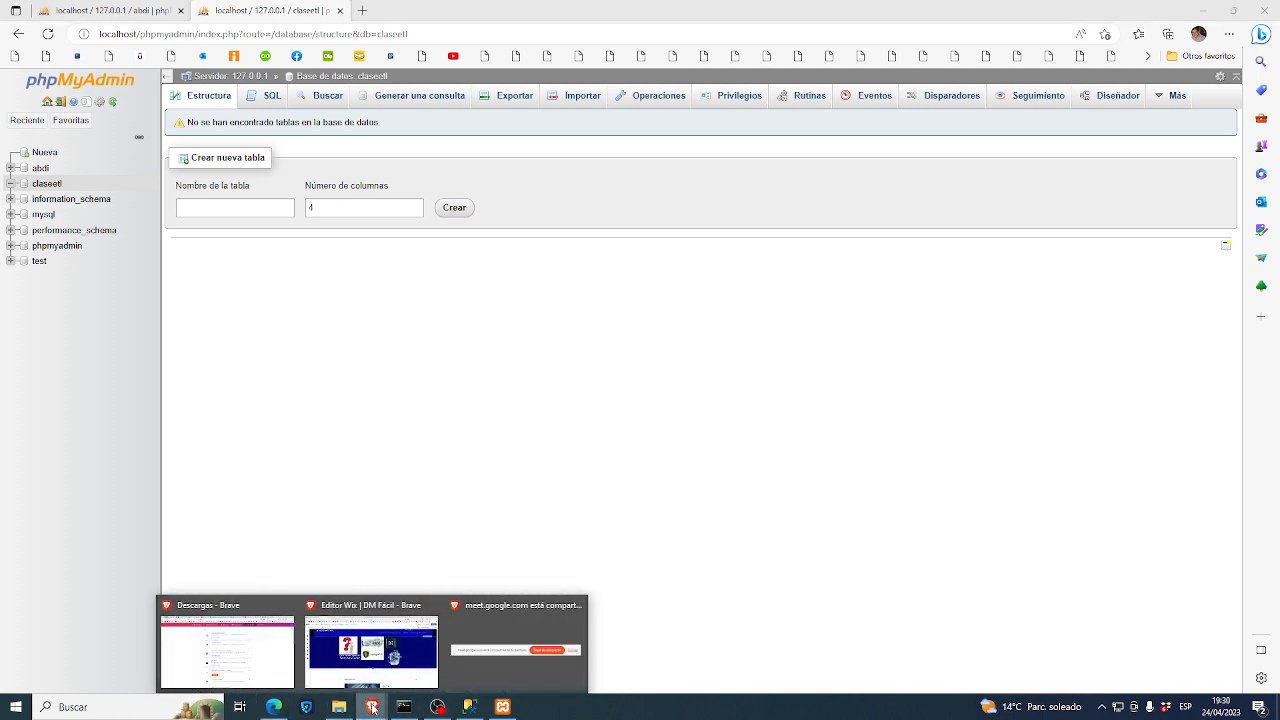
- Bring the Brave browser window forward and open a new tab
left_click(279, 675)
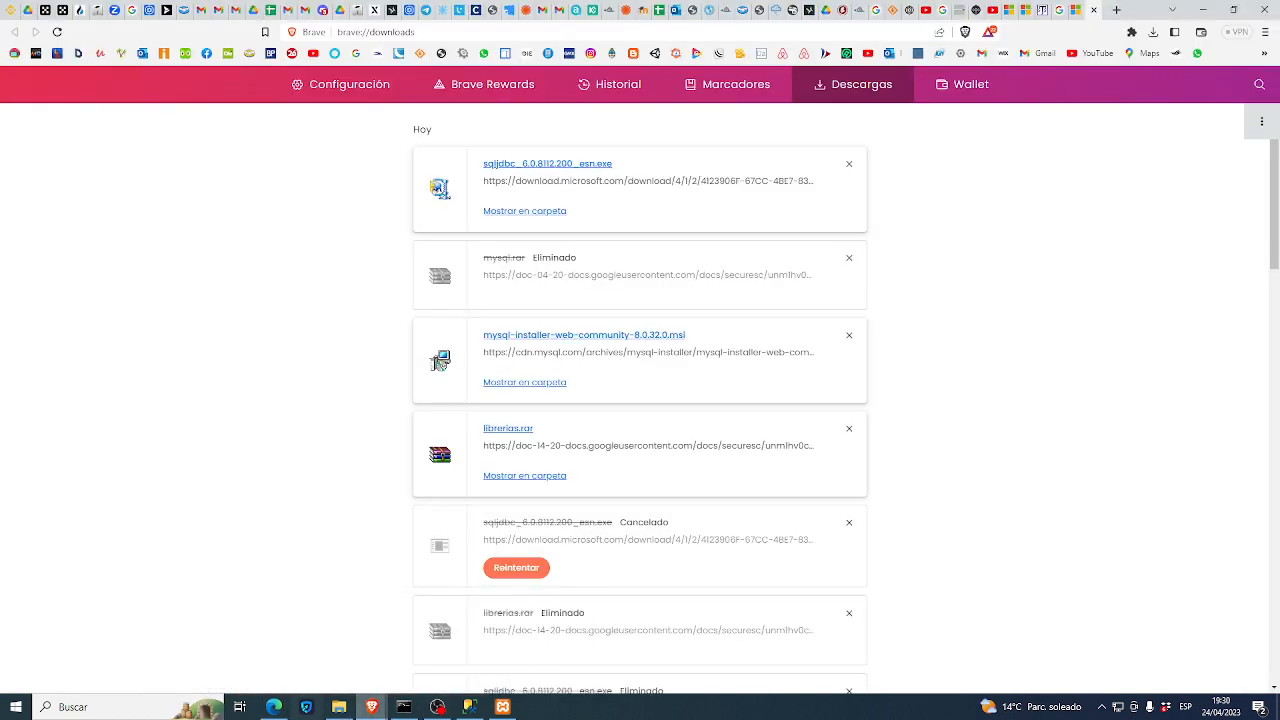
mouse_move(372, 707)
left_click(438, 650)
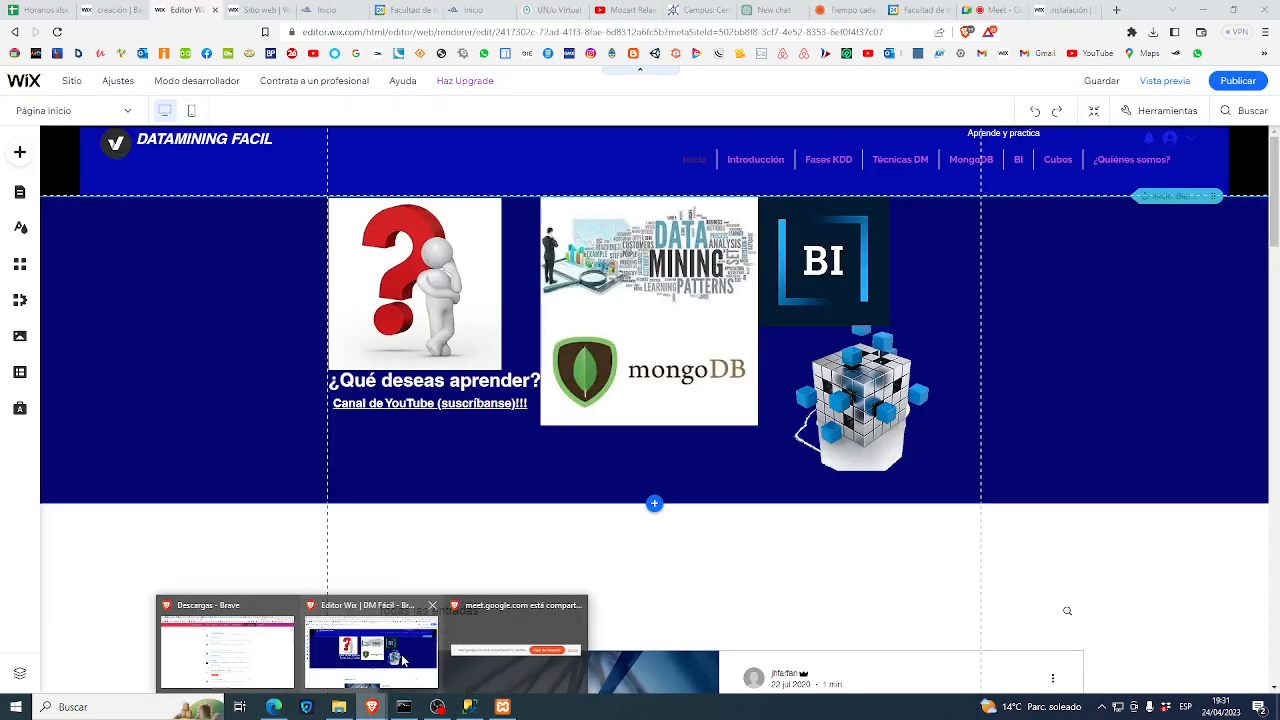
left_click(1117, 10)
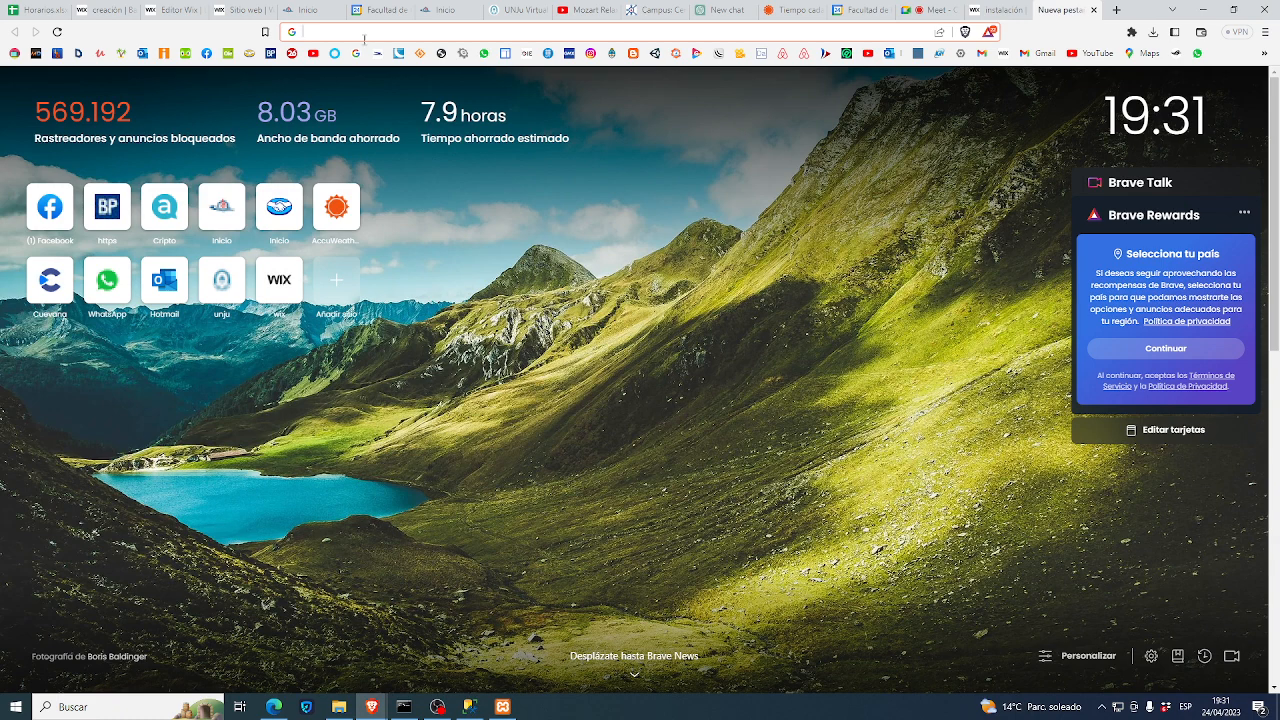
- Search Google for 'descargar pentaho data integration'
left_click(364, 36)
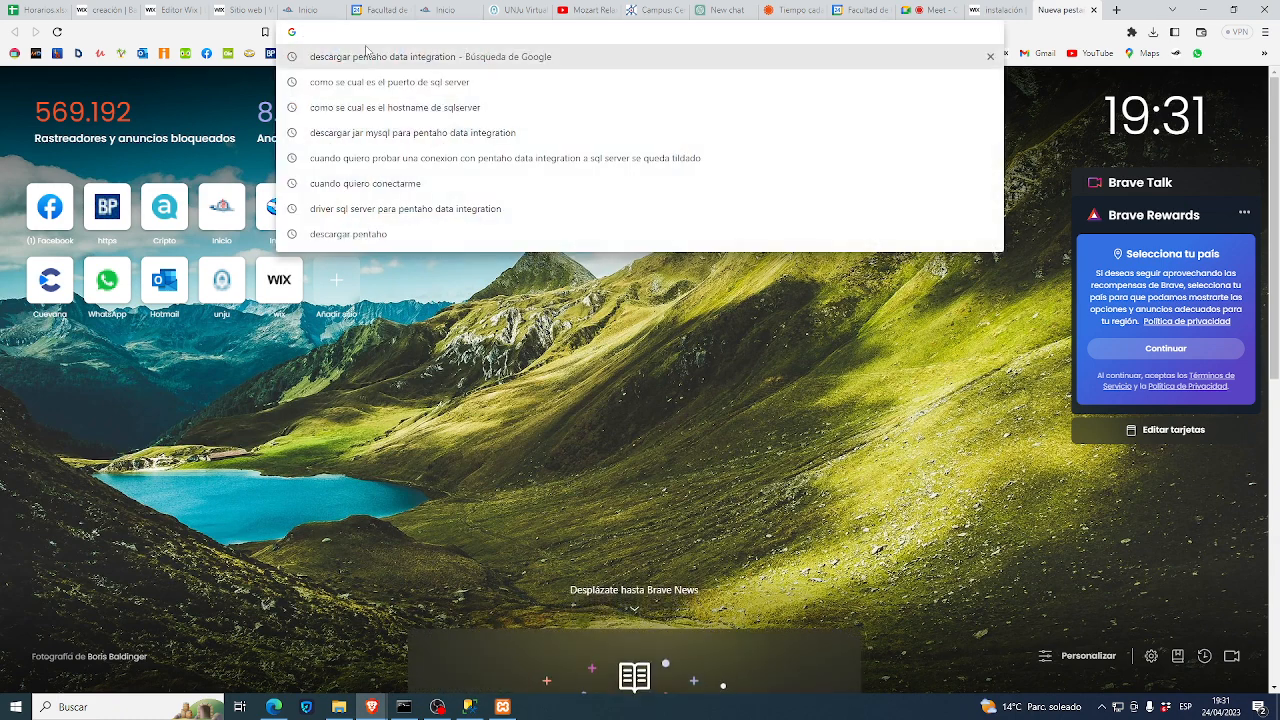
type("d")
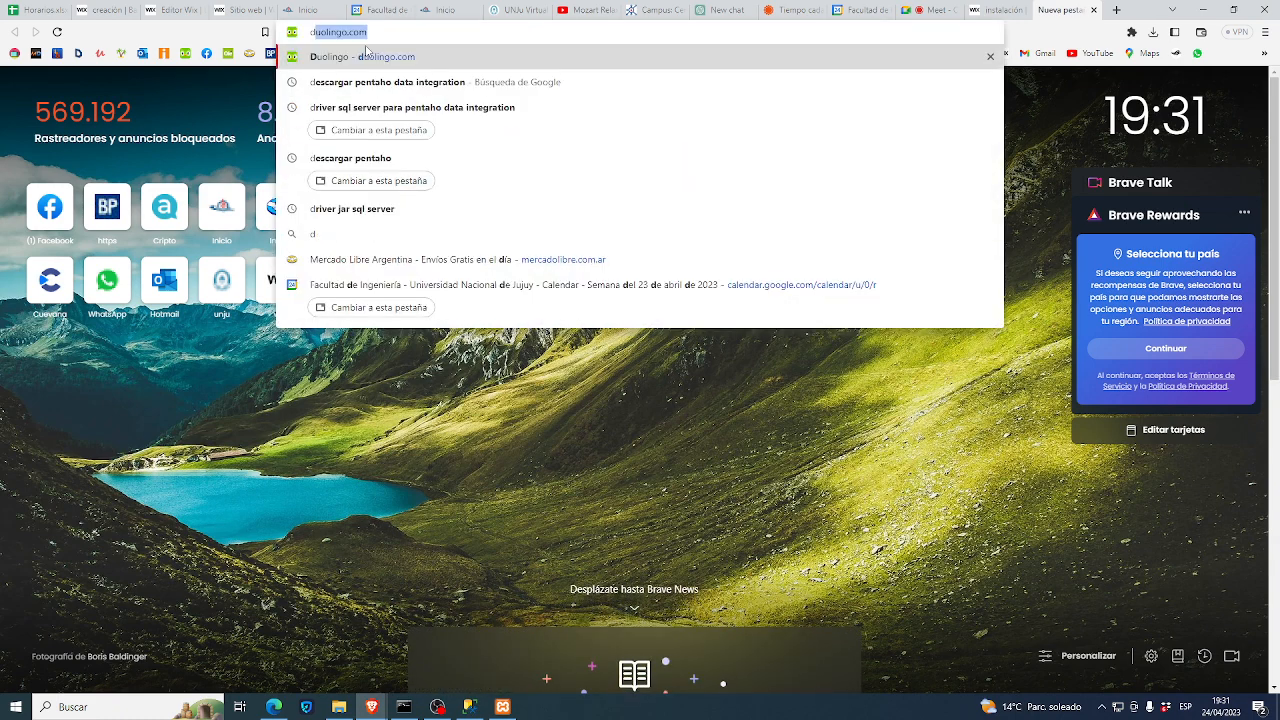
type("esca")
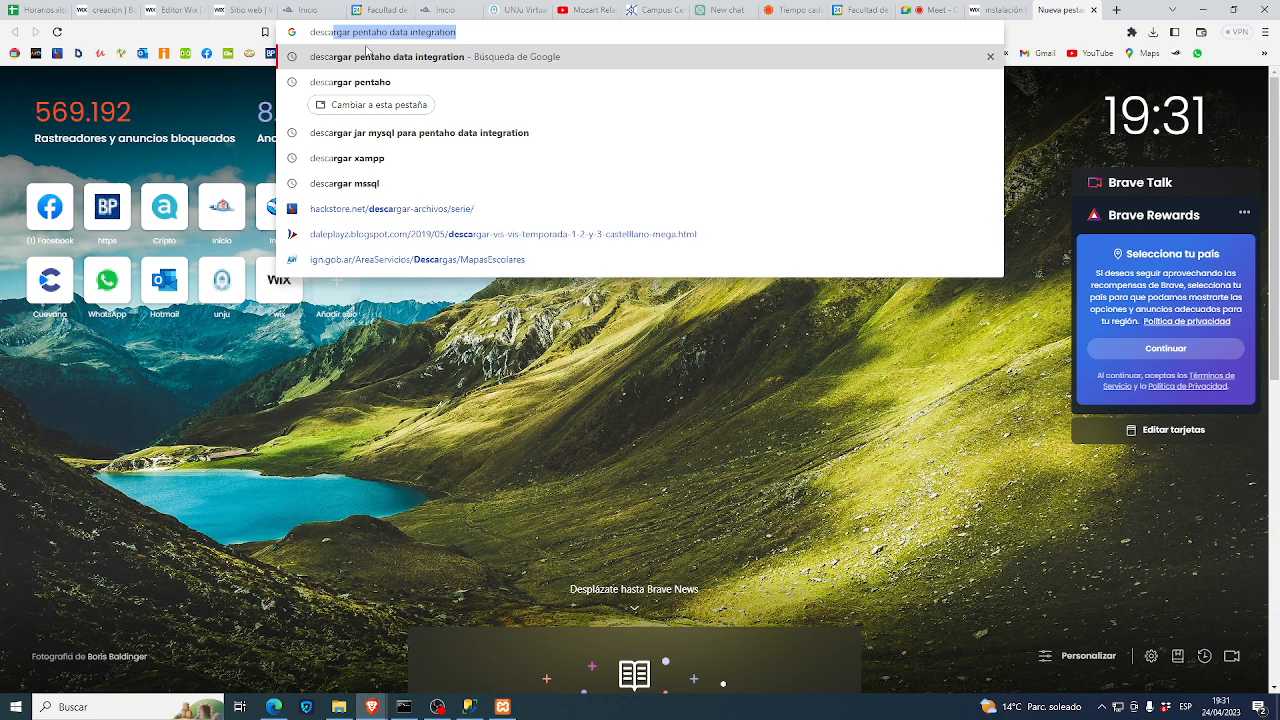
key("End")
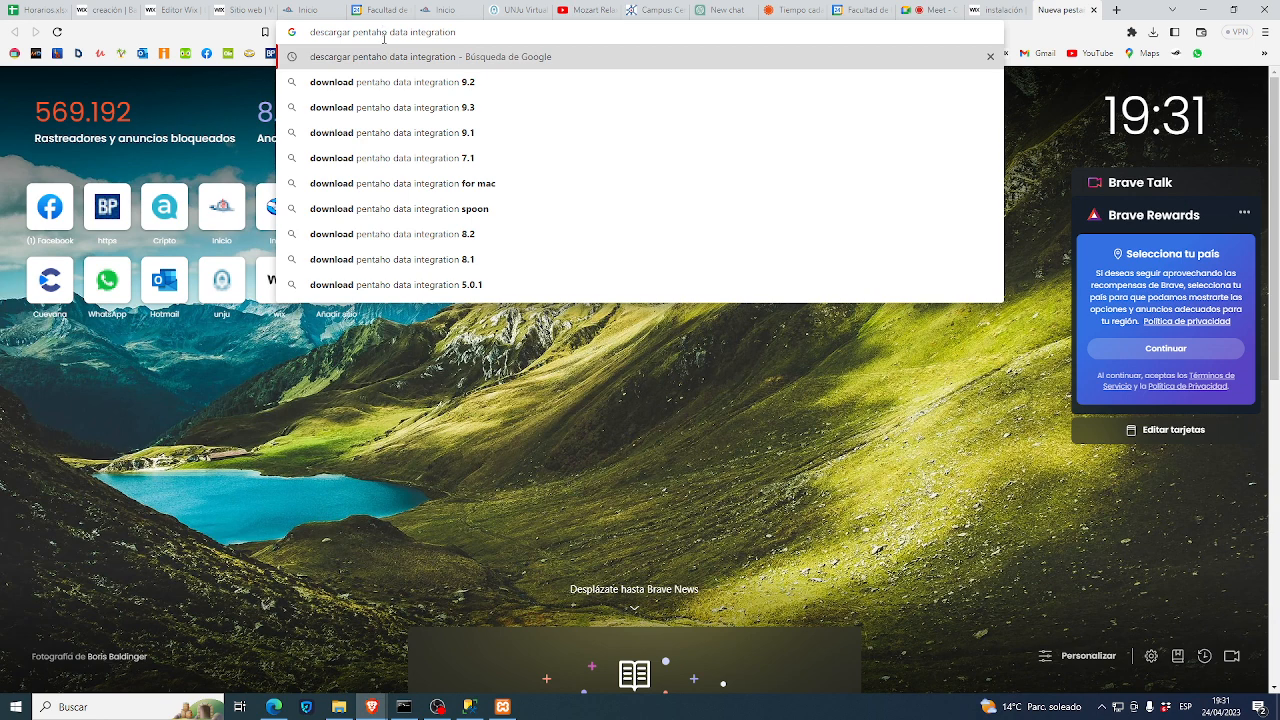
key("Return")
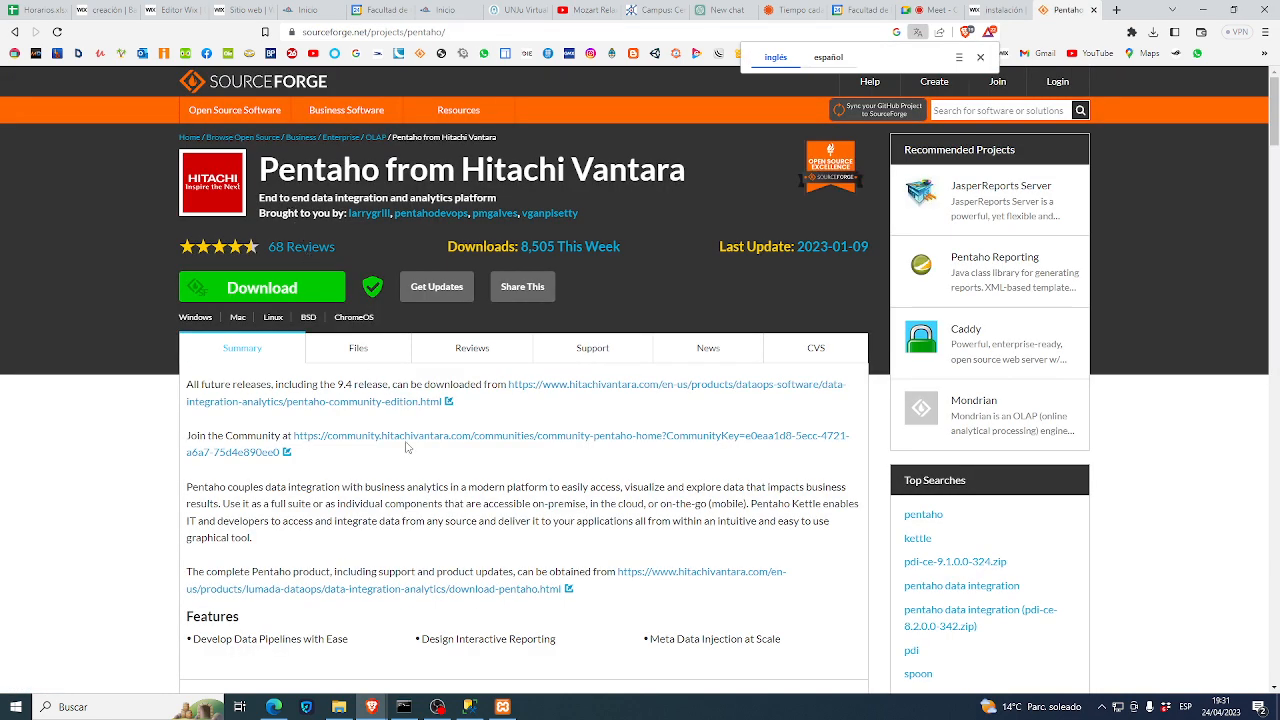
- Browse SourceForge Files to Pentaho-9.3 > client-tools, showing the 1.2 GB pdi-ce-9.3.0.0-428.zip
scroll(410, 435, "down", 1)
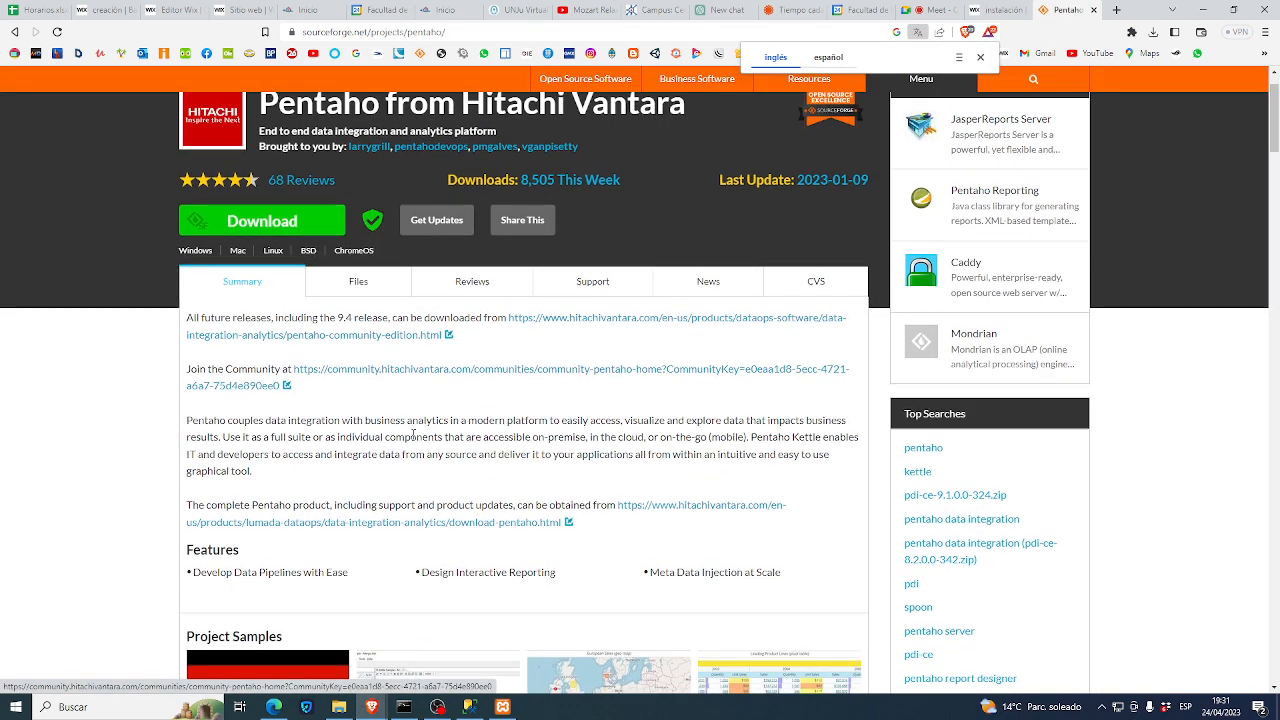
scroll(396, 402, "up", 1)
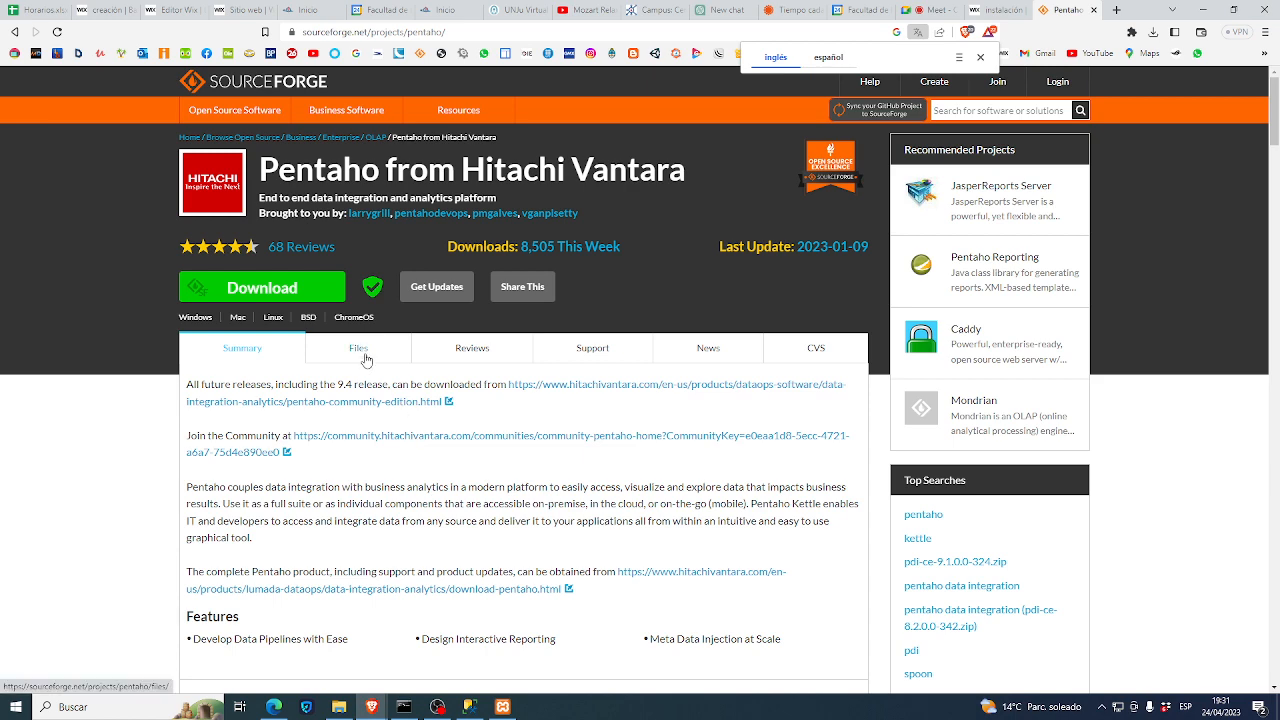
left_click(366, 360)
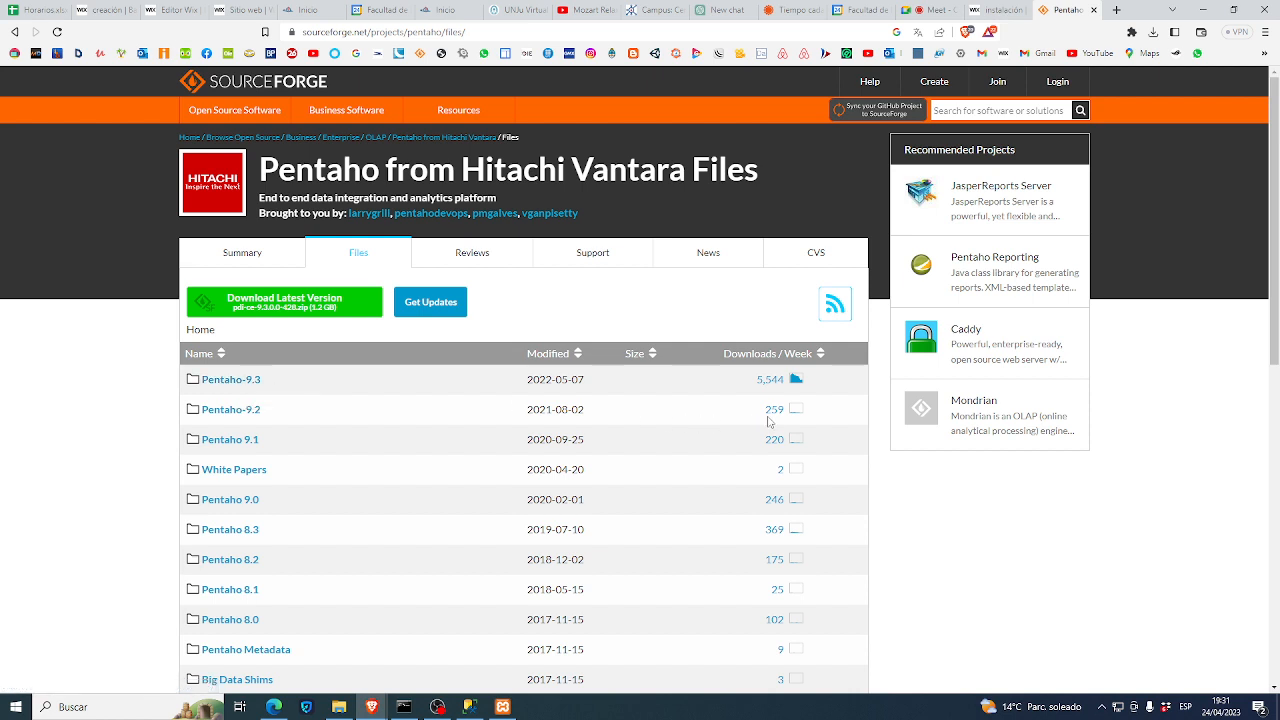
left_click(225, 378)
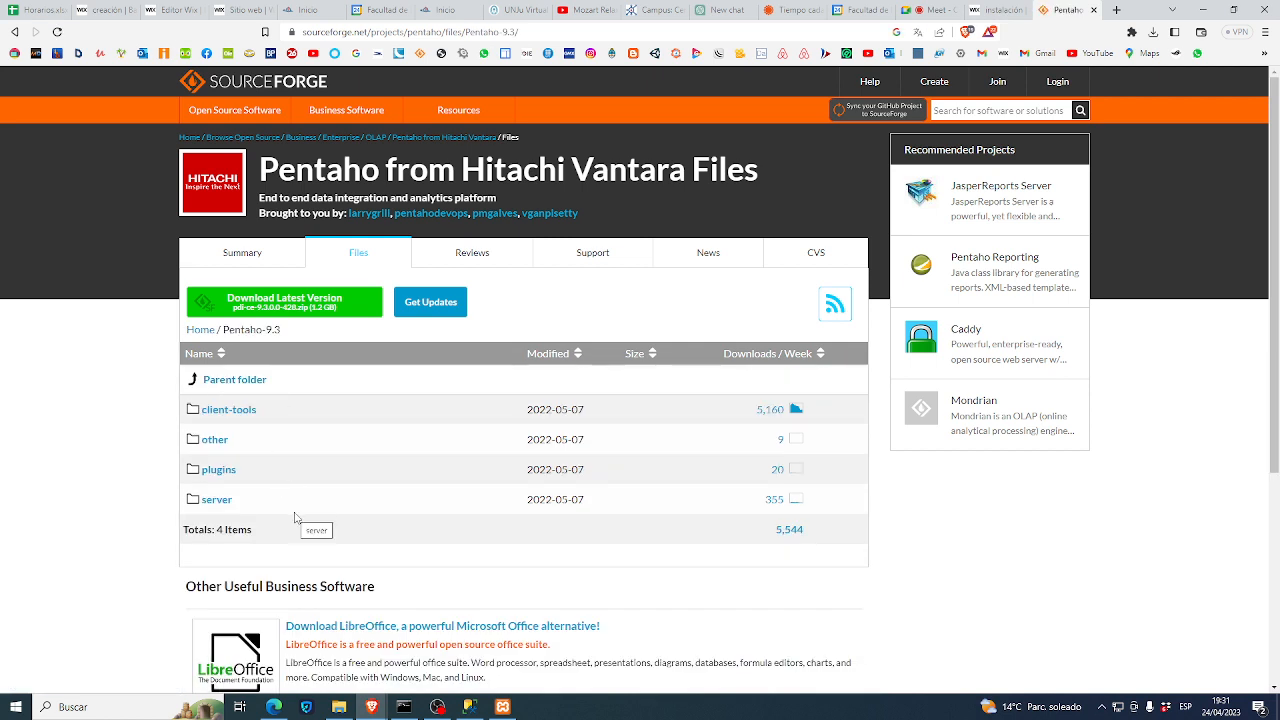
left_click(228, 413)
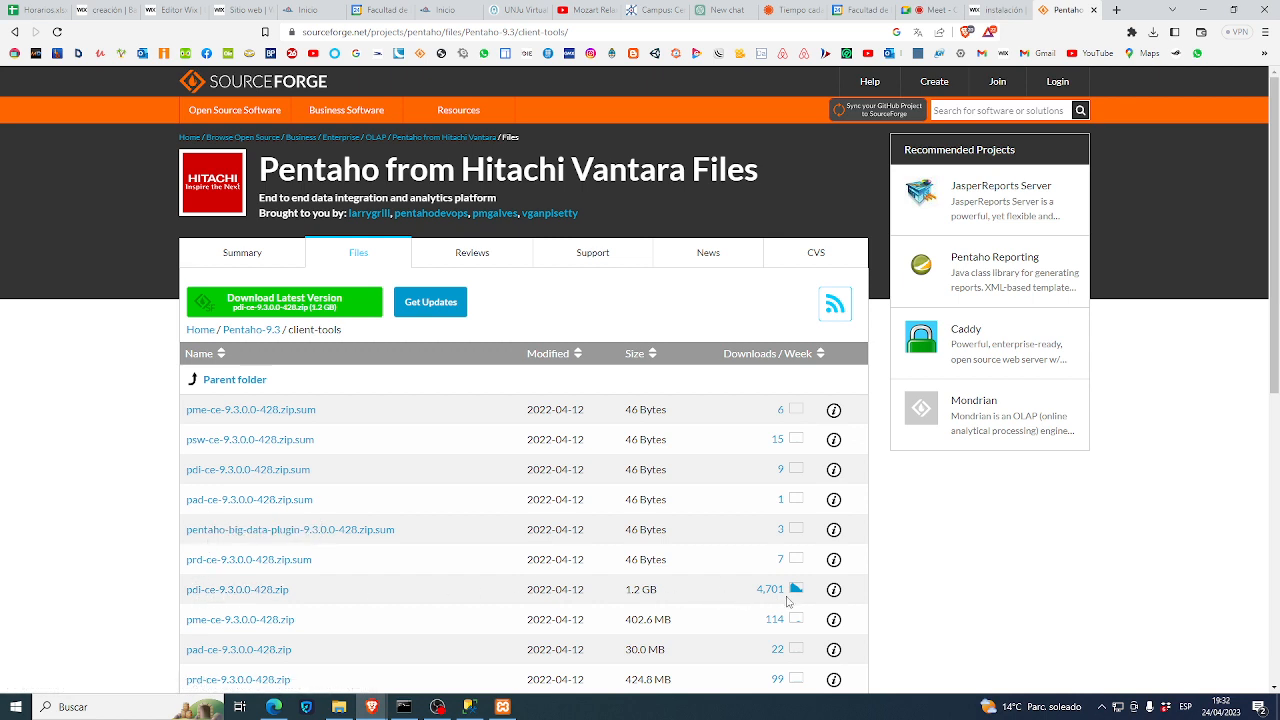
mouse_move(796, 599)
mouse_move(343, 717)
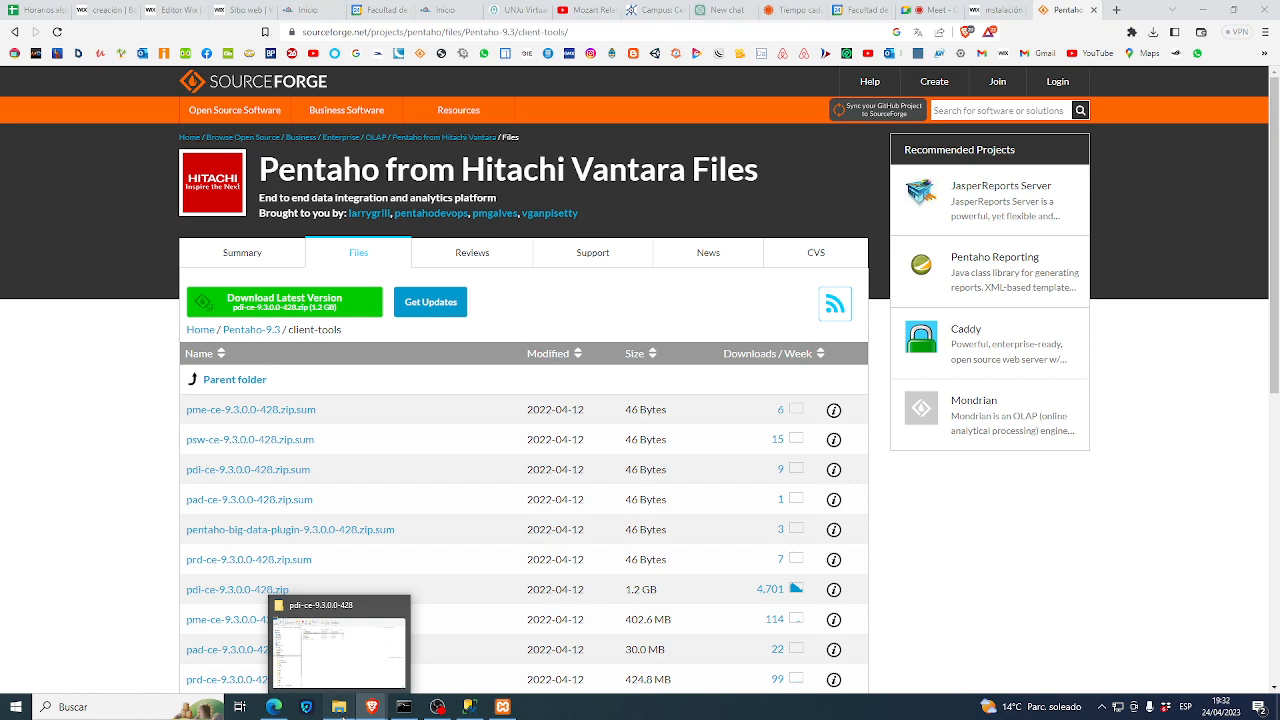
- Open the pdi-ce-9.3.0.0-428\data-integration folder in File Explorer
left_click(342, 714)
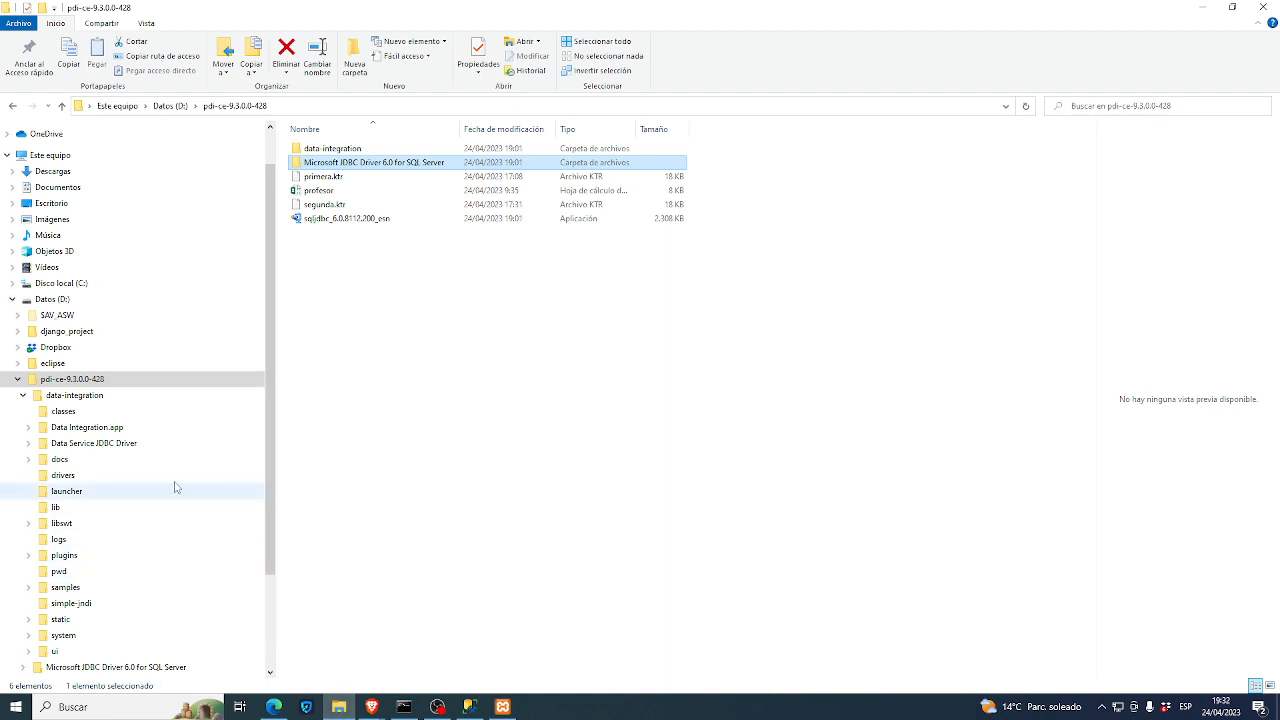
left_click(45, 383)
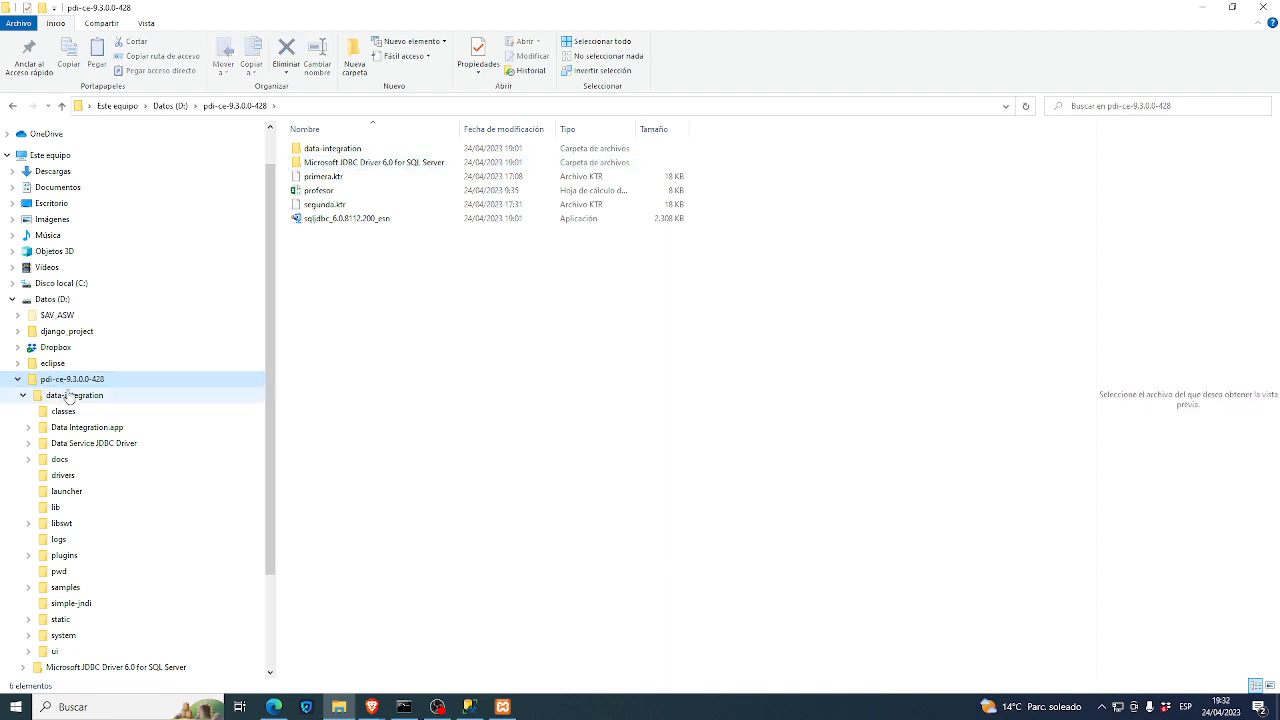
left_click(21, 381)
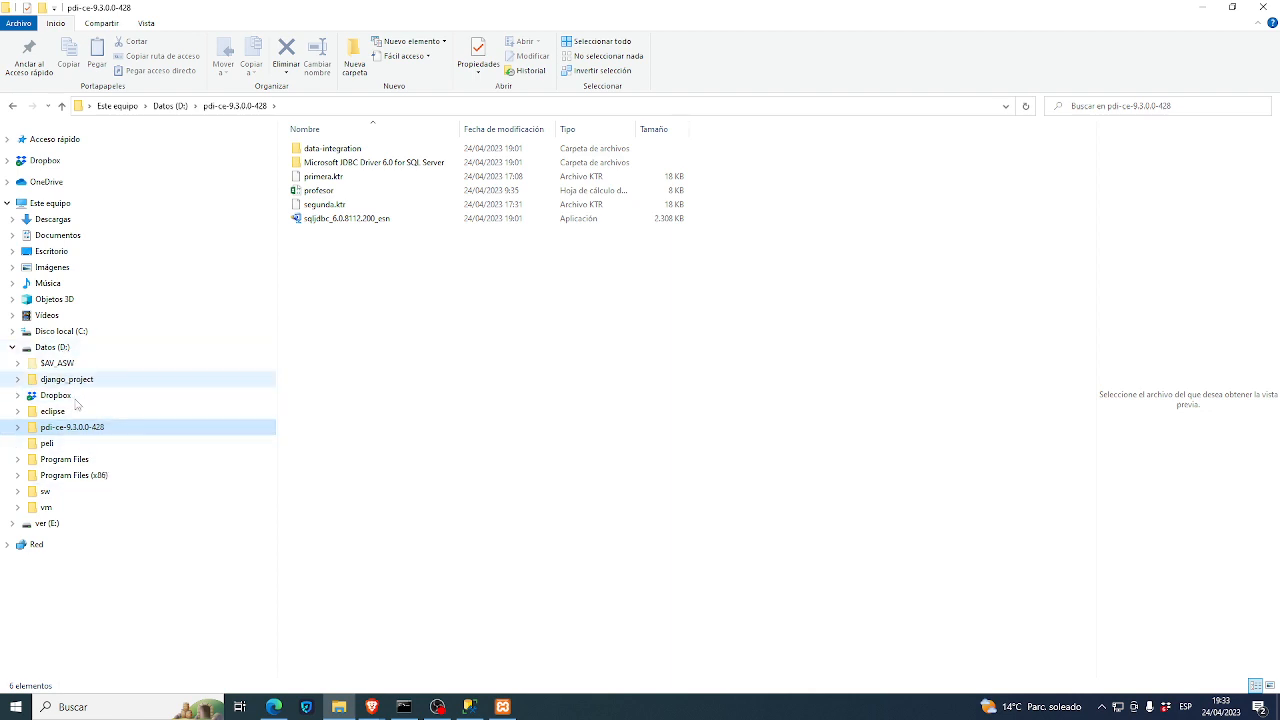
left_click(16, 432)
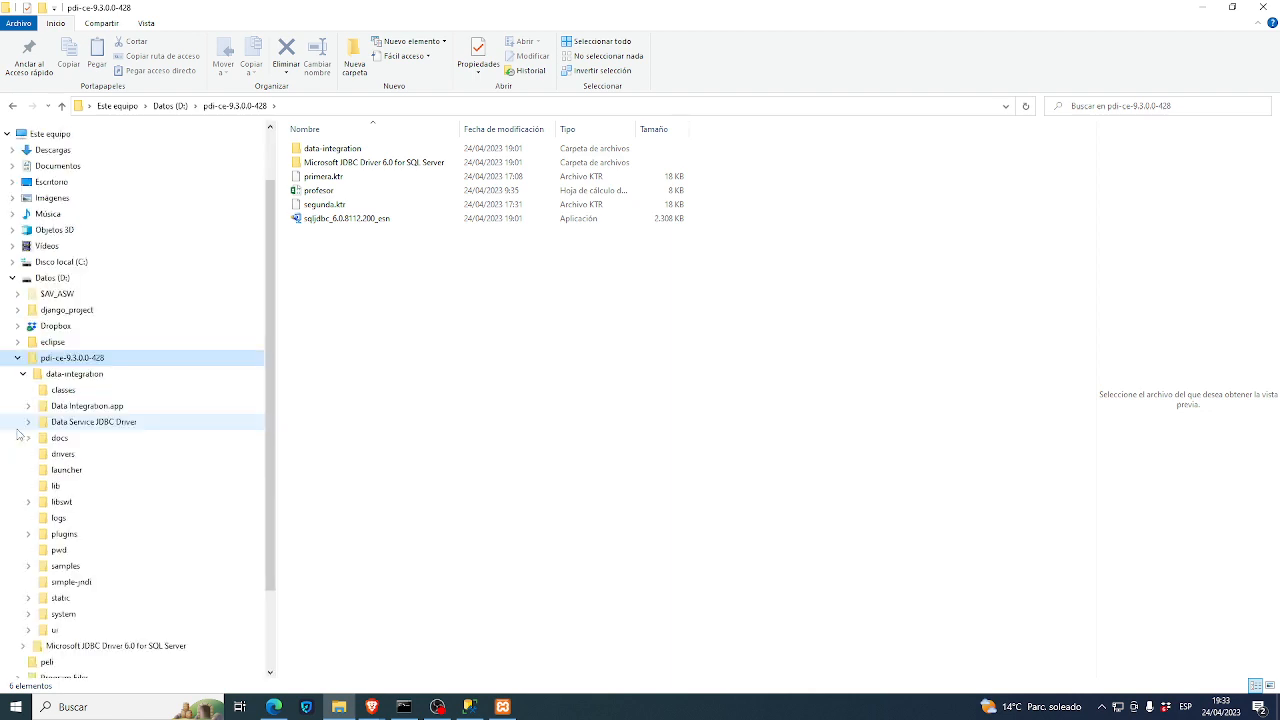
left_click(73, 377)
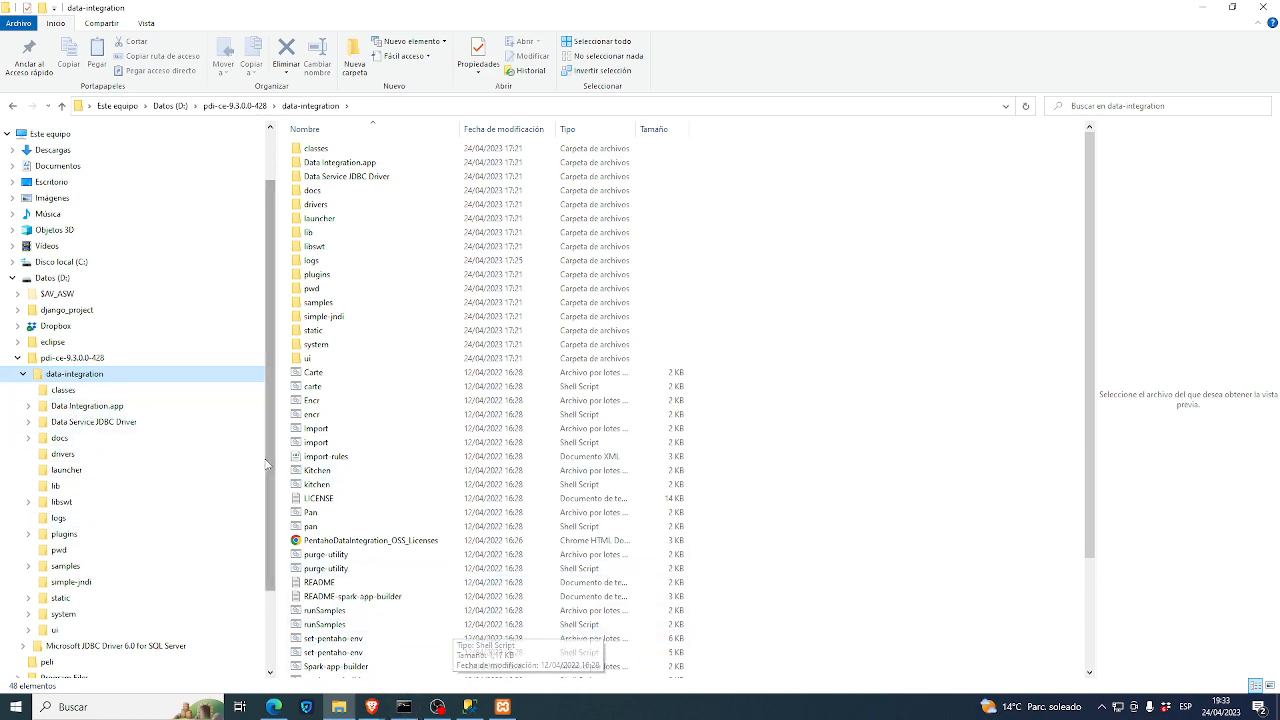
- Start a fresh Command Prompt window and minimize the old Spoon console
left_click(412, 706)
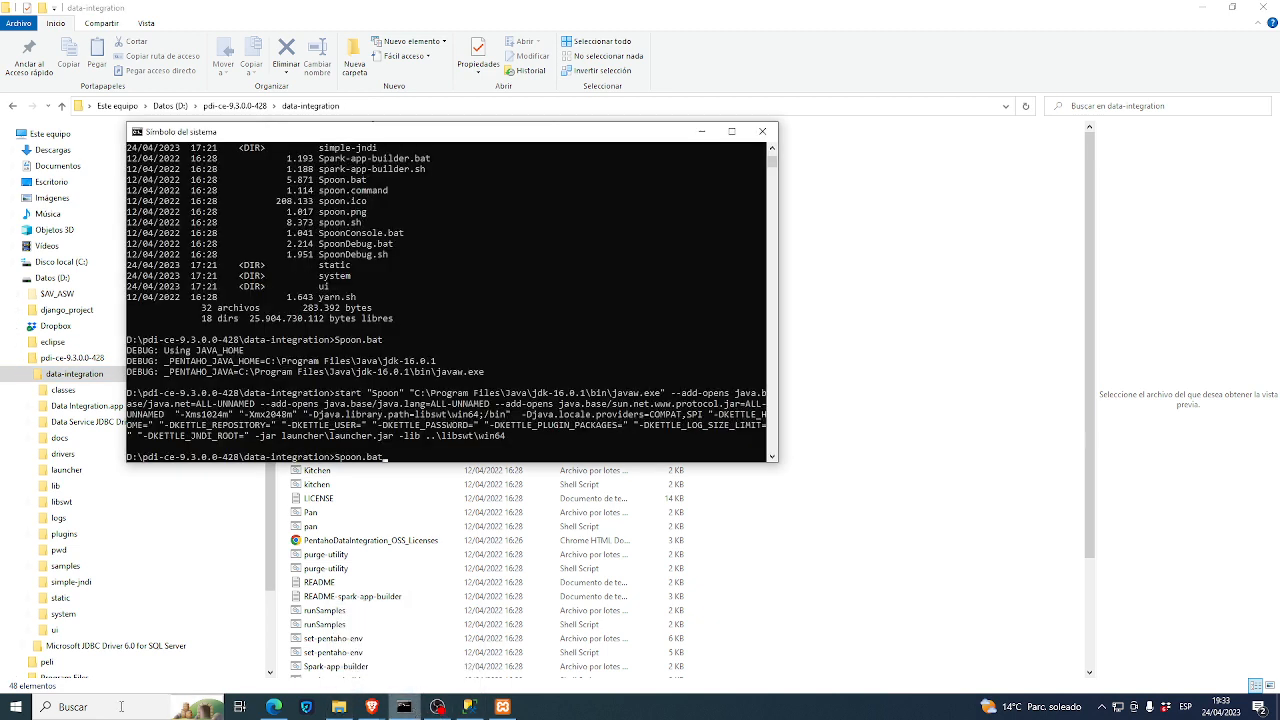
left_click(16, 707)
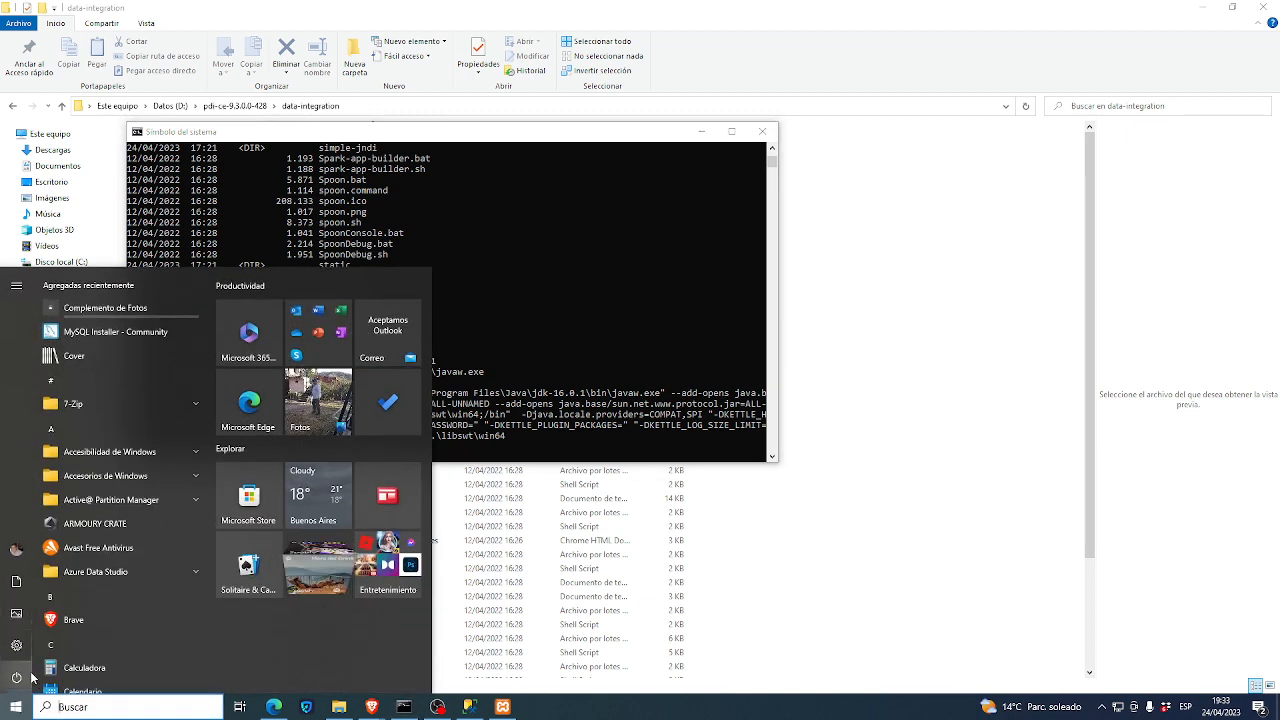
type("cmd")
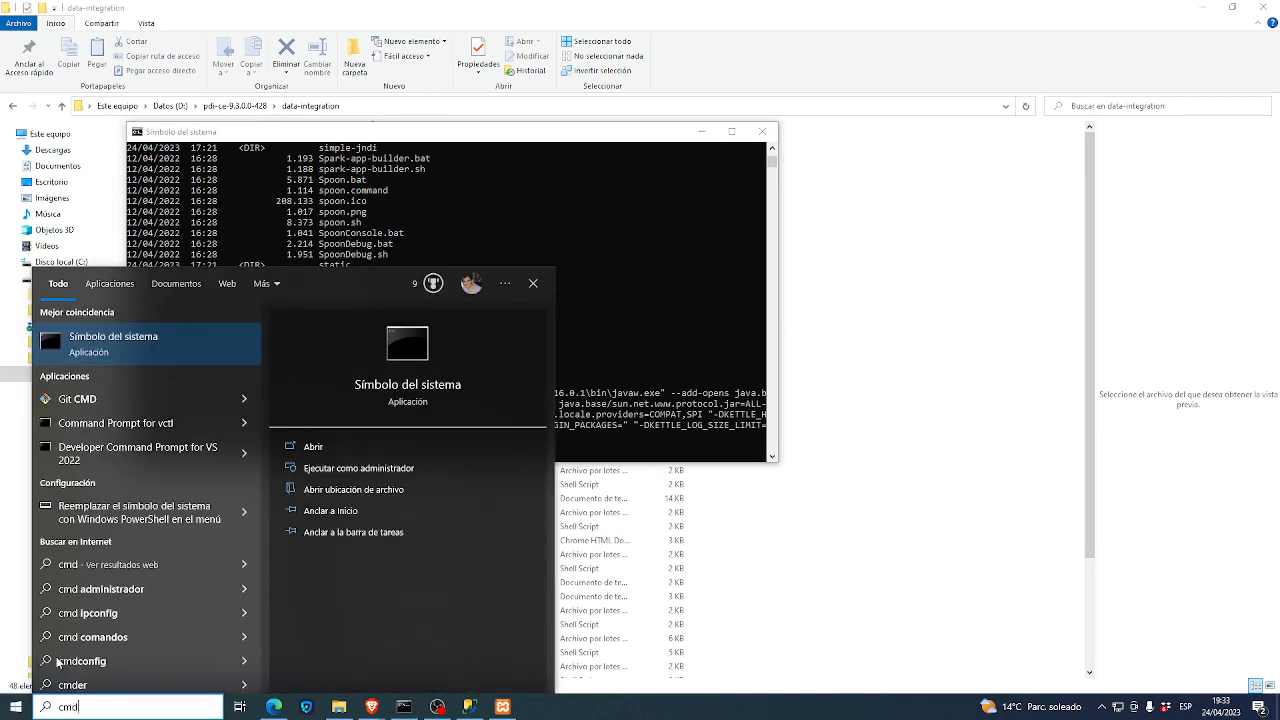
key("Return")
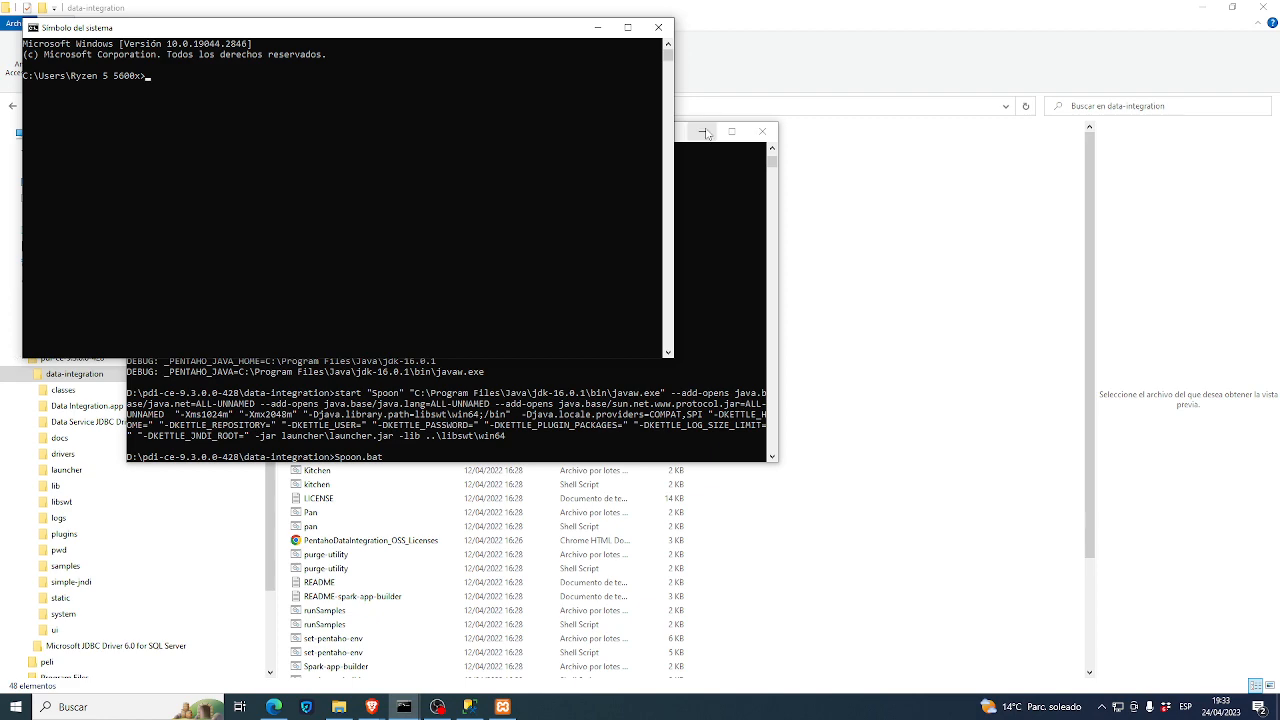
left_click(701, 131)
left_click_drag(351, 32, 634, 206)
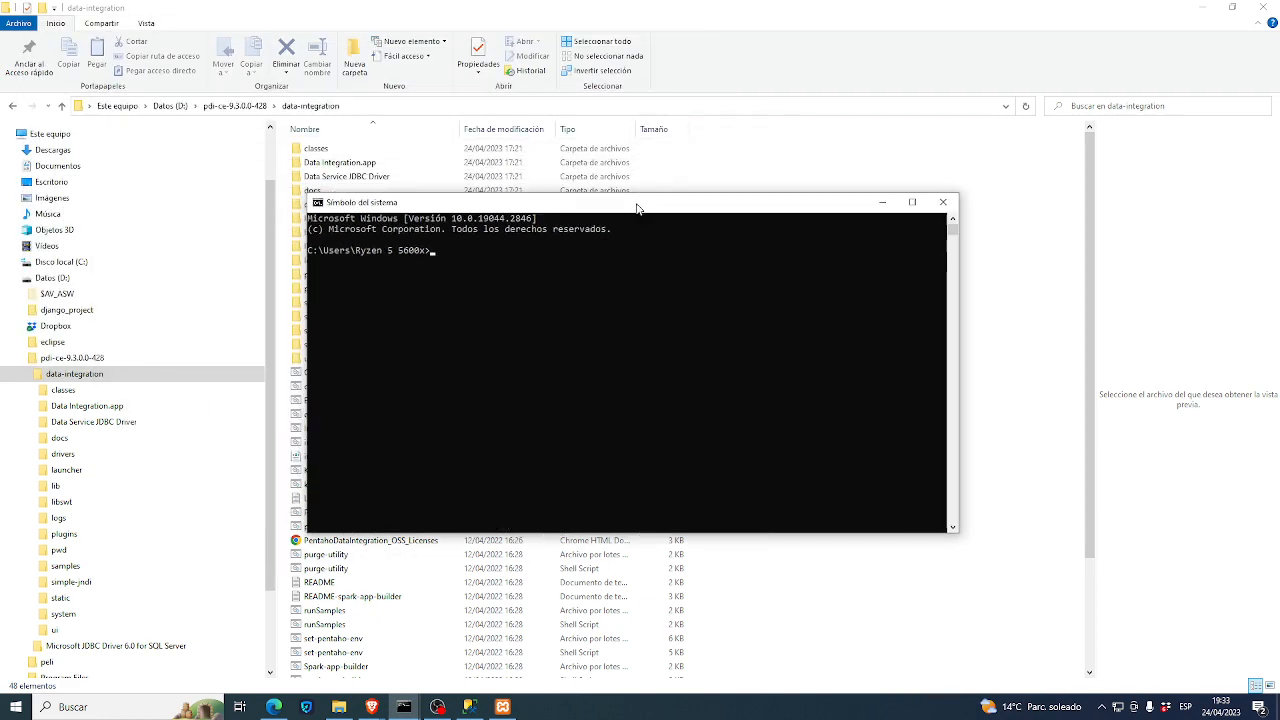
- Change to D:\pdi-ce-9.3.0.0-428\data-integration and list its files with dir
type("d:")
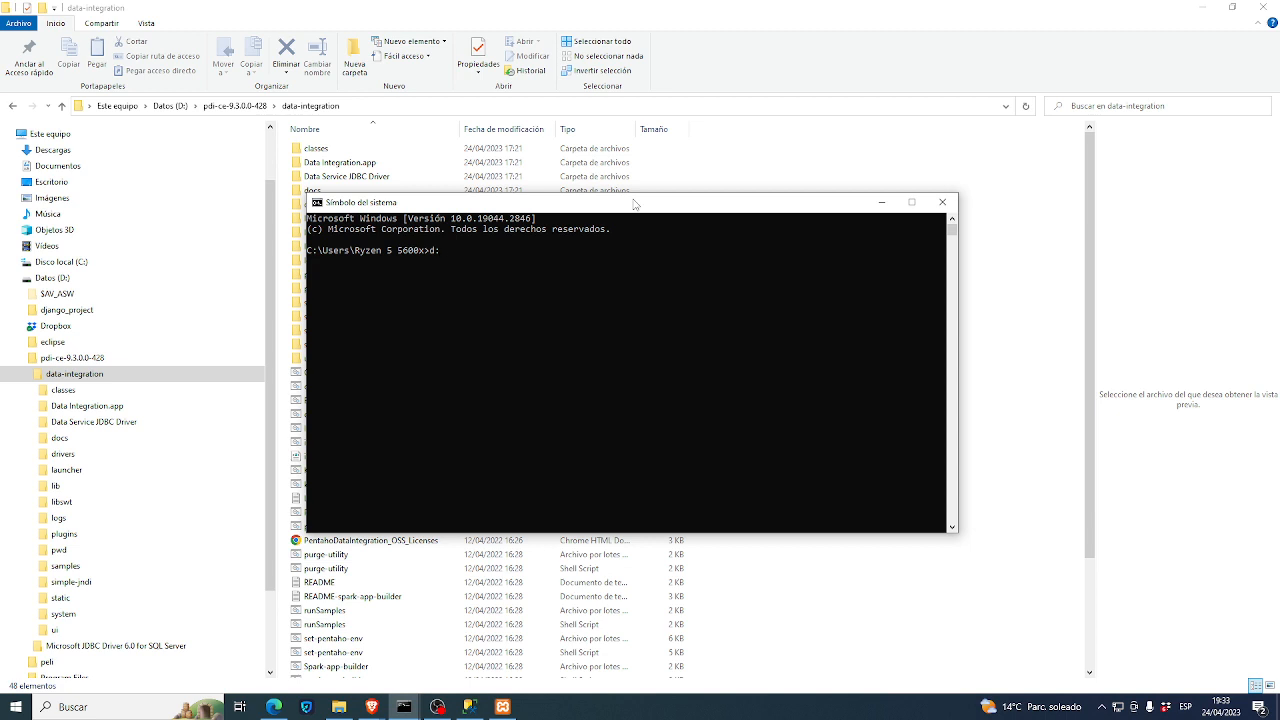
key("Return")
type("cd p")
key("Tab")
key("Return")
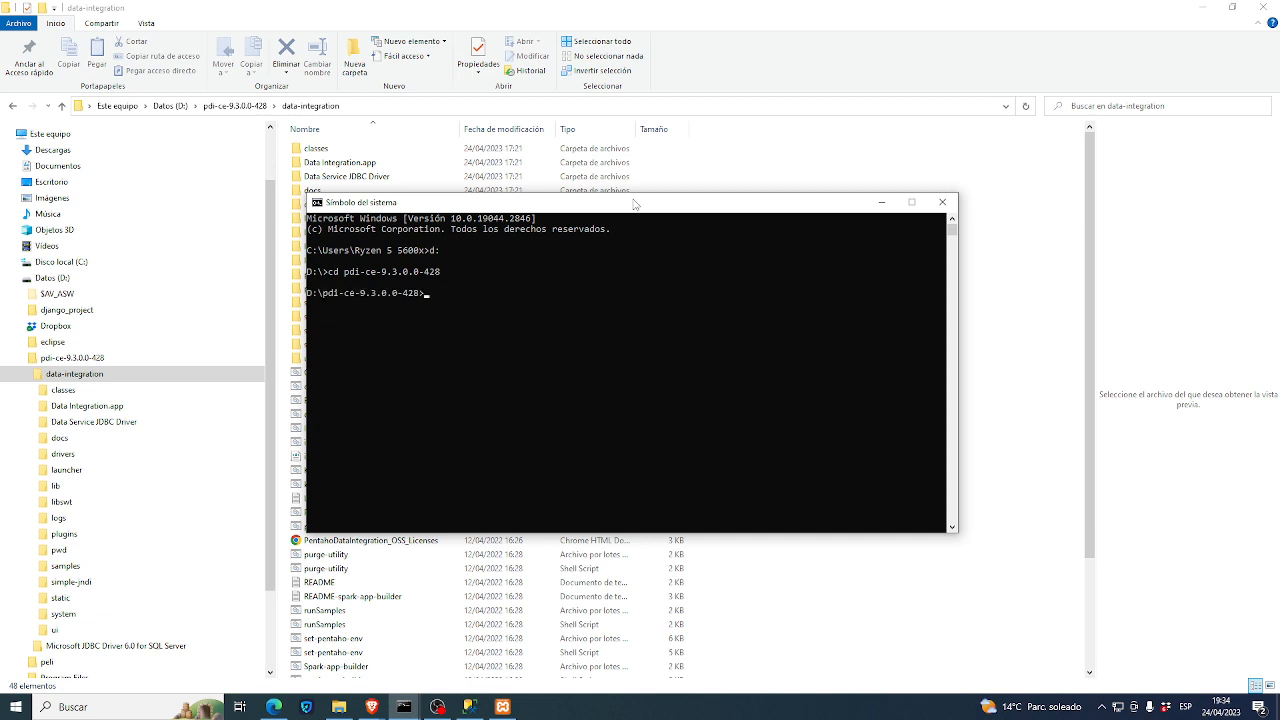
type("cd d")
key("Tab")
key("Return")
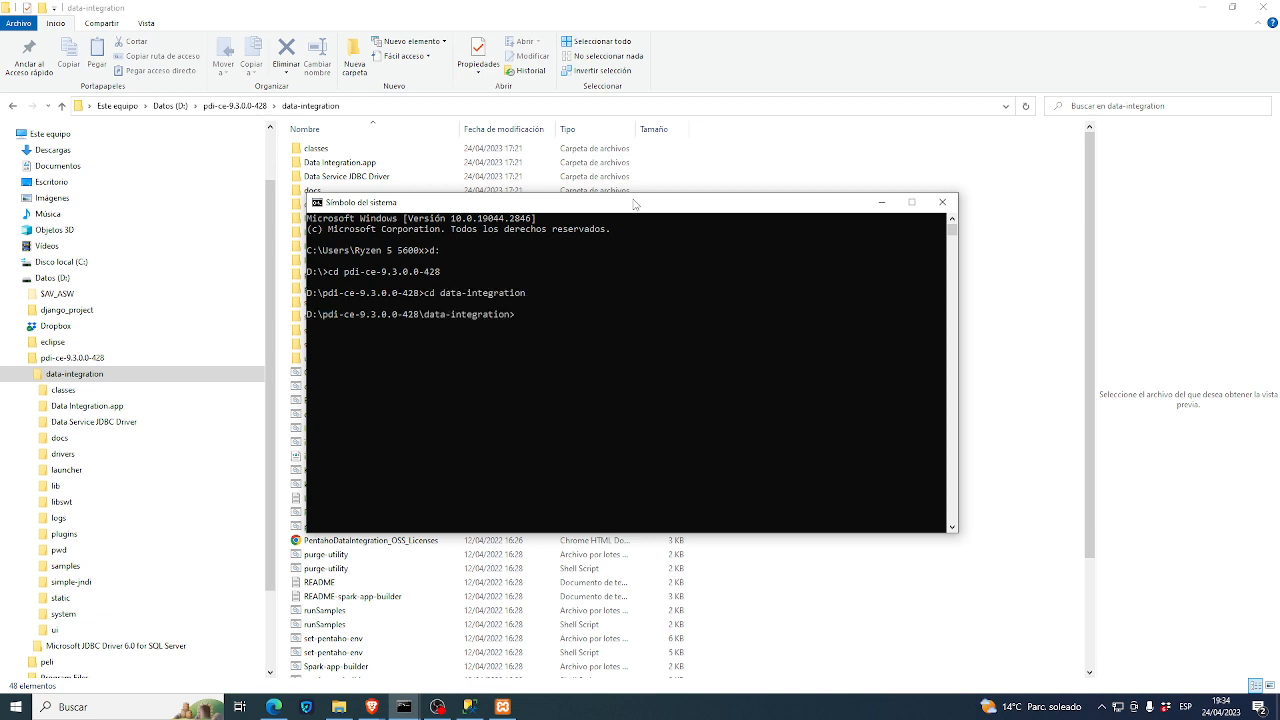
type("di")
type("r")
key("Return")
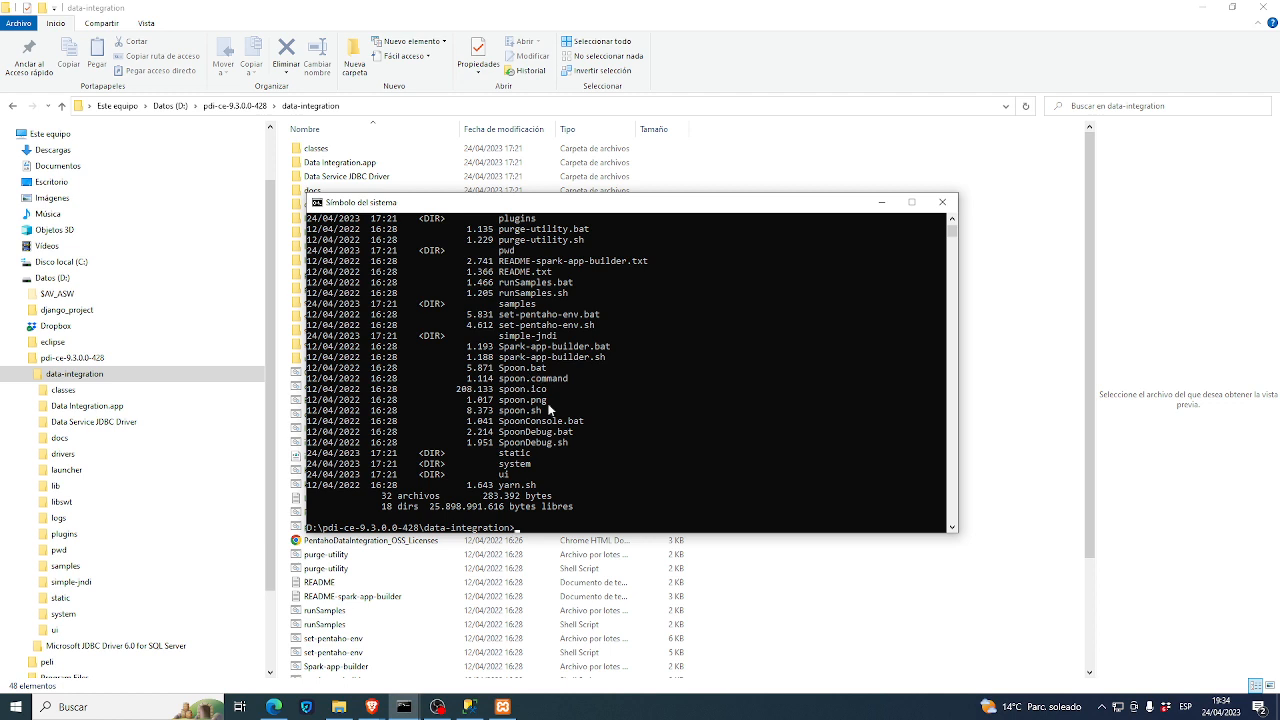
- Run Spoon.bat at the data-integration prompt, using Tab completion, to start Pentaho
type("spoon")
key("BackSpace")
key("BackSpace")
key("BackSpace")
key("BackSpace")
key("BackSpace")
type("S")
key("Tab")
key("BackSpace")
key("BackSpace")
key("BackSpace")
key("BackSpace")
key("BackSpace")
key("BackSpace")
type("po")
key("Tab")
key("Return")
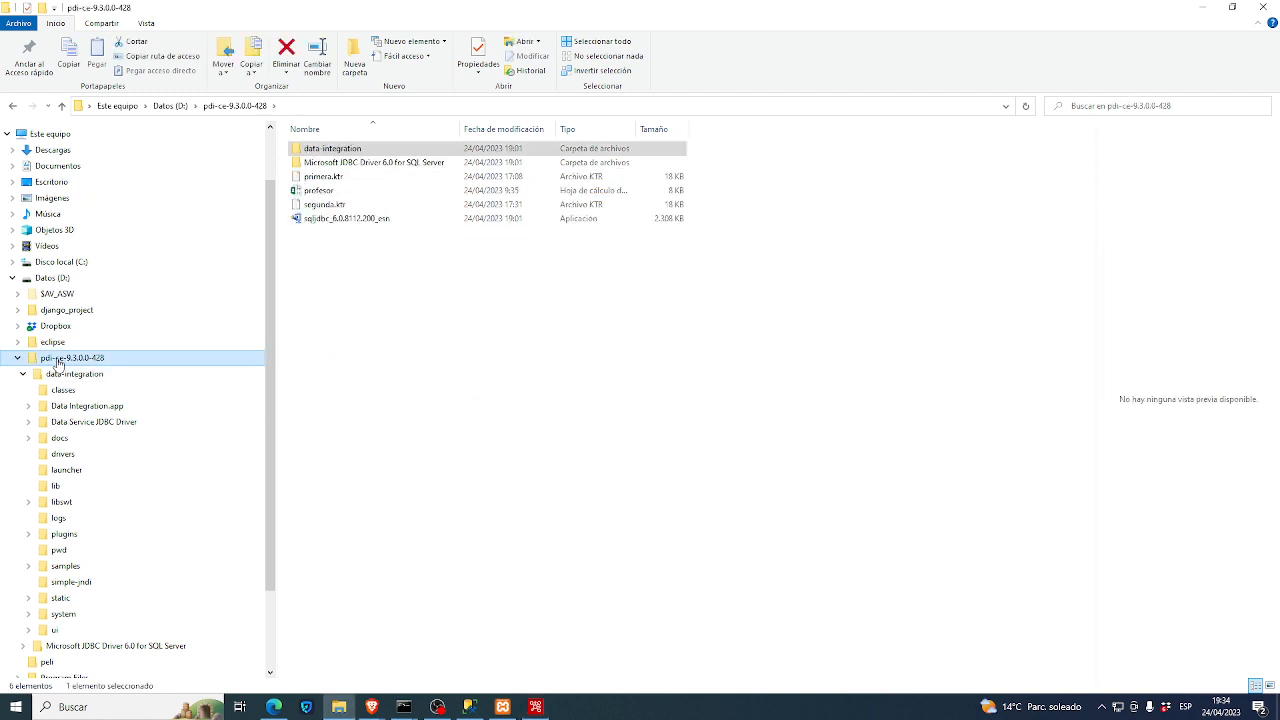
- Create a new Excel workbook named 'alumnos' in pdi-ce-9.3.0.0-428 and open it maximized
right_click(329, 276)
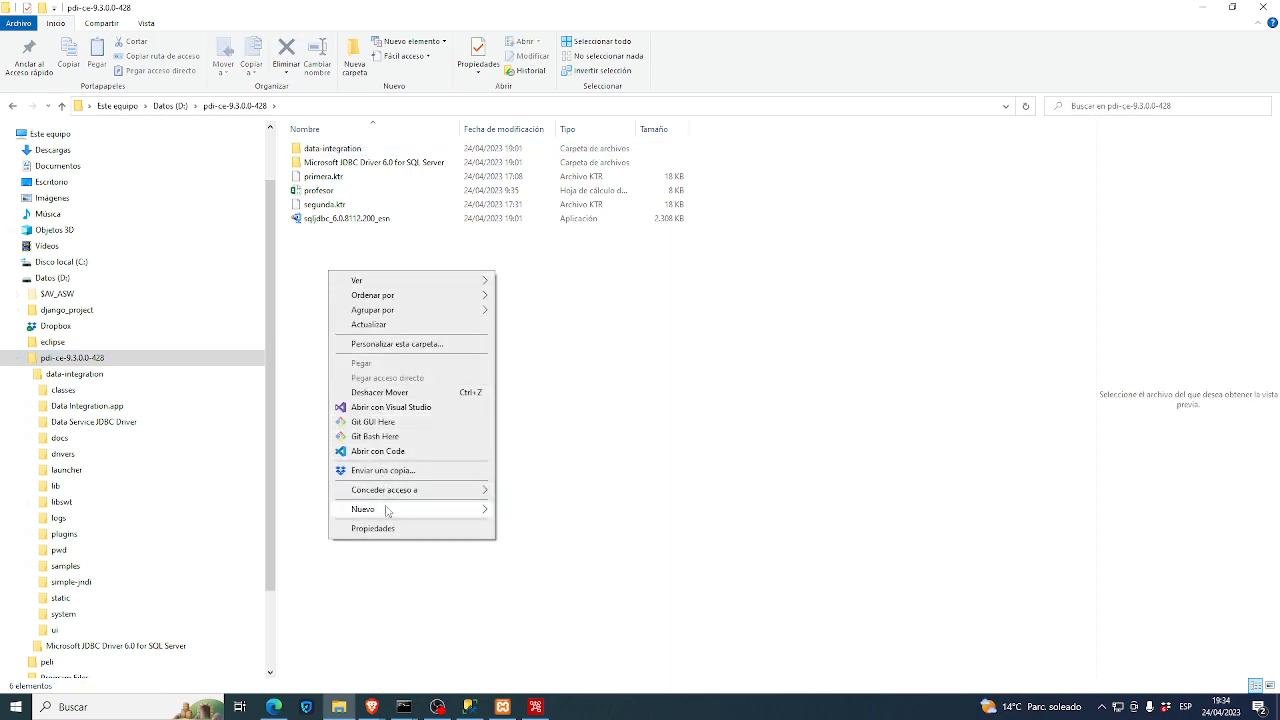
mouse_move(387, 511)
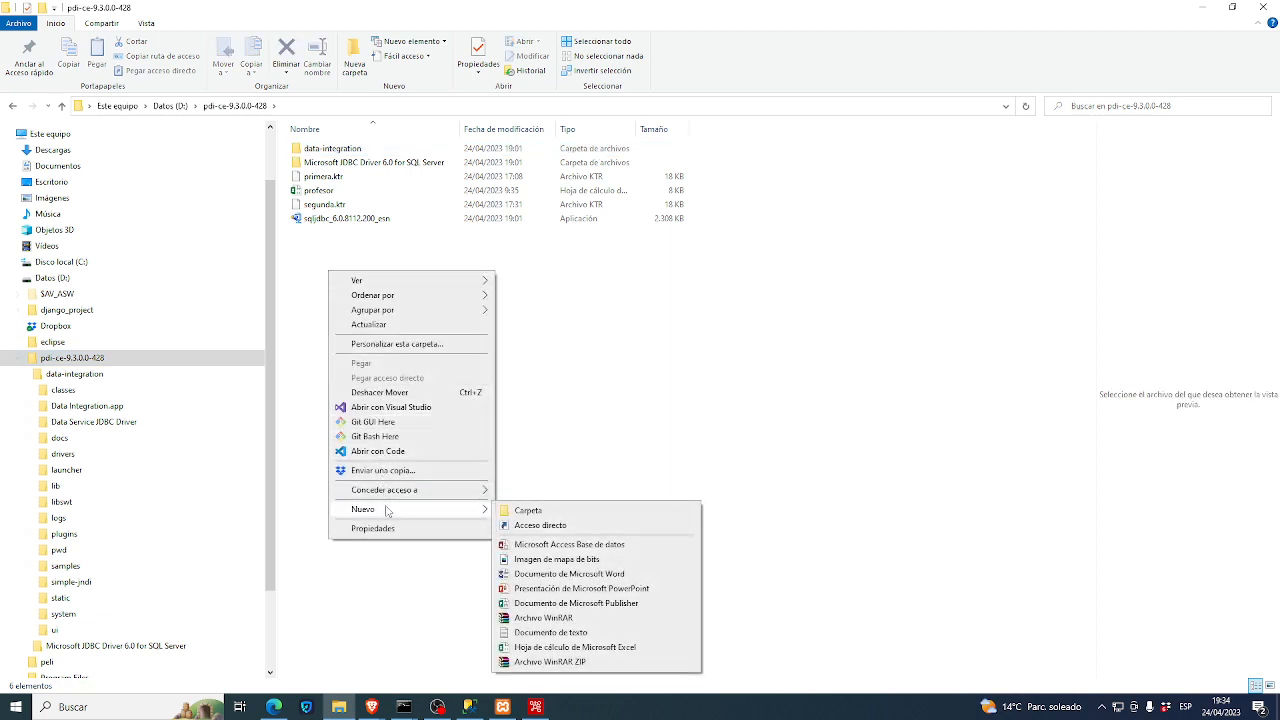
left_click(540, 650)
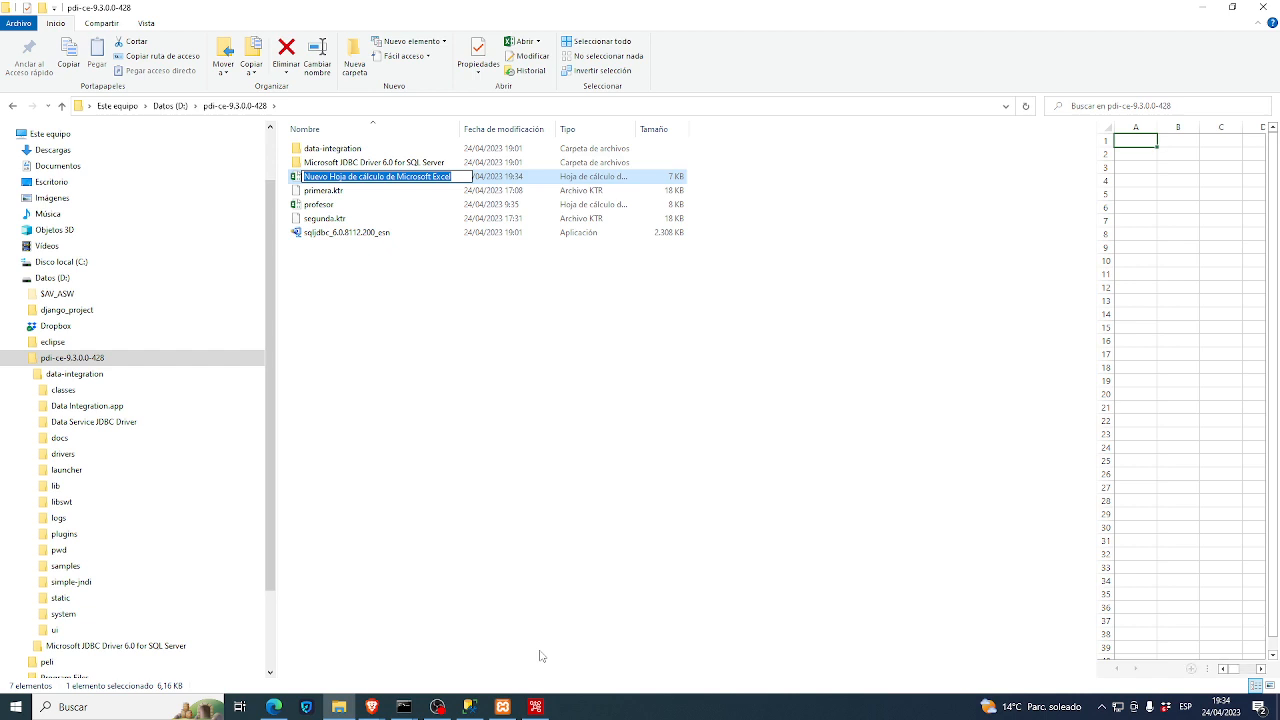
type("alumnos")
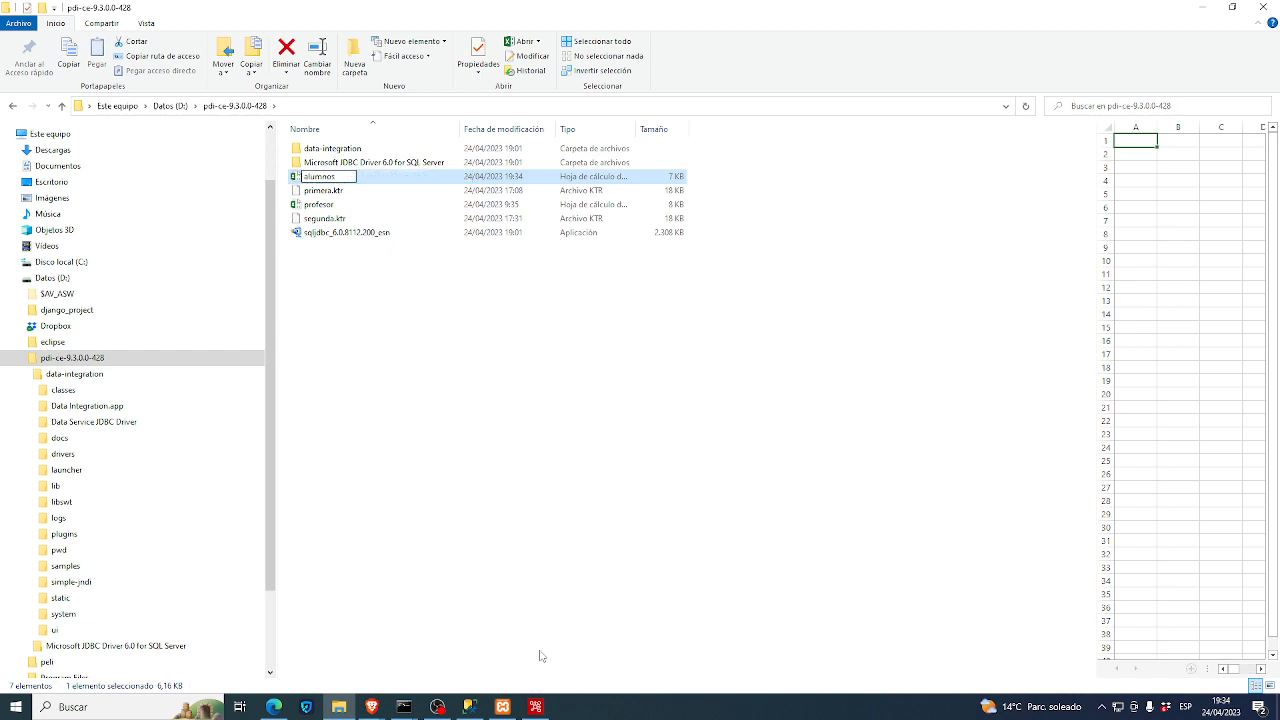
key("Return")
key("Return")
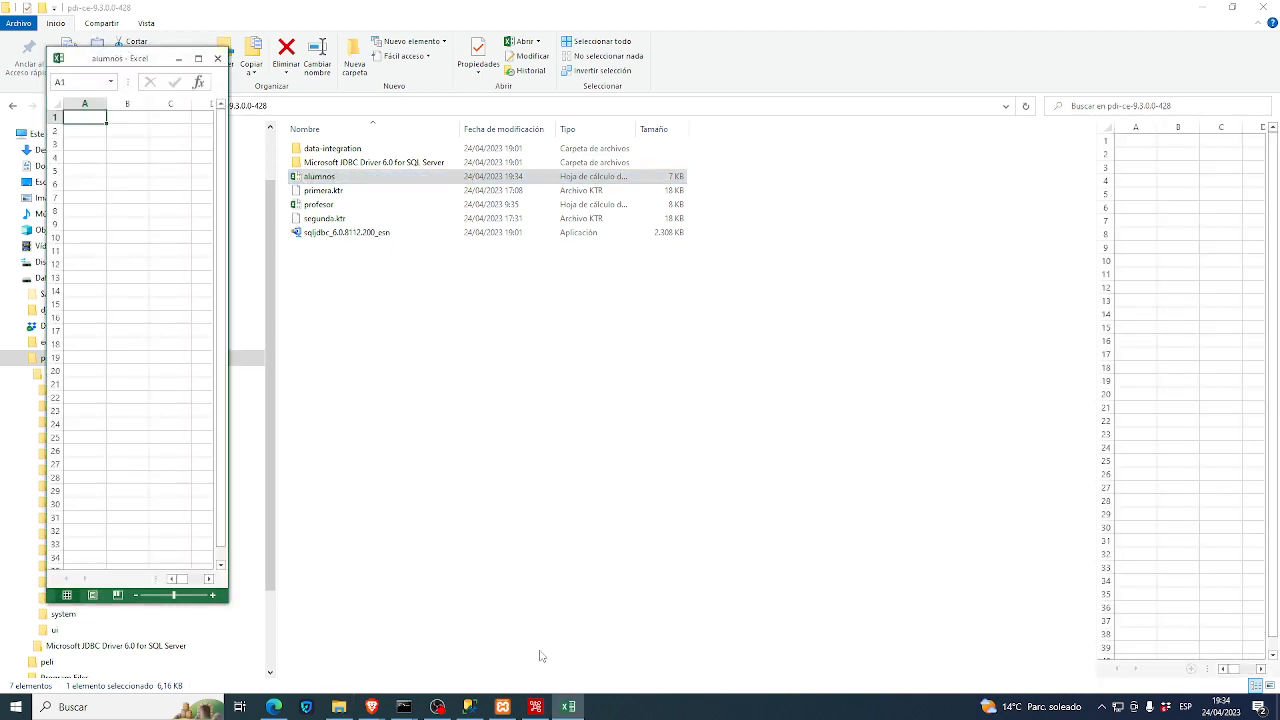
left_click(198, 59)
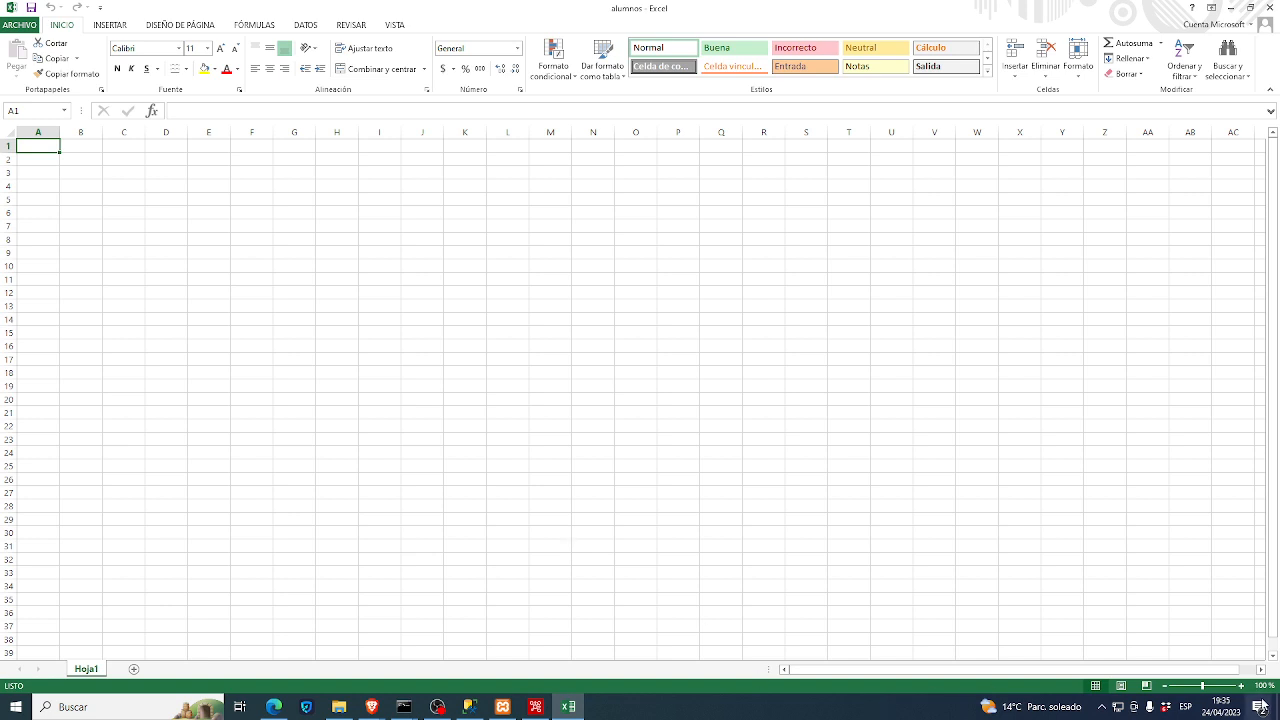
- Zoom in and enter the headers lu, dni, apellido, nombre in A1:D1
left_click(1218, 686)
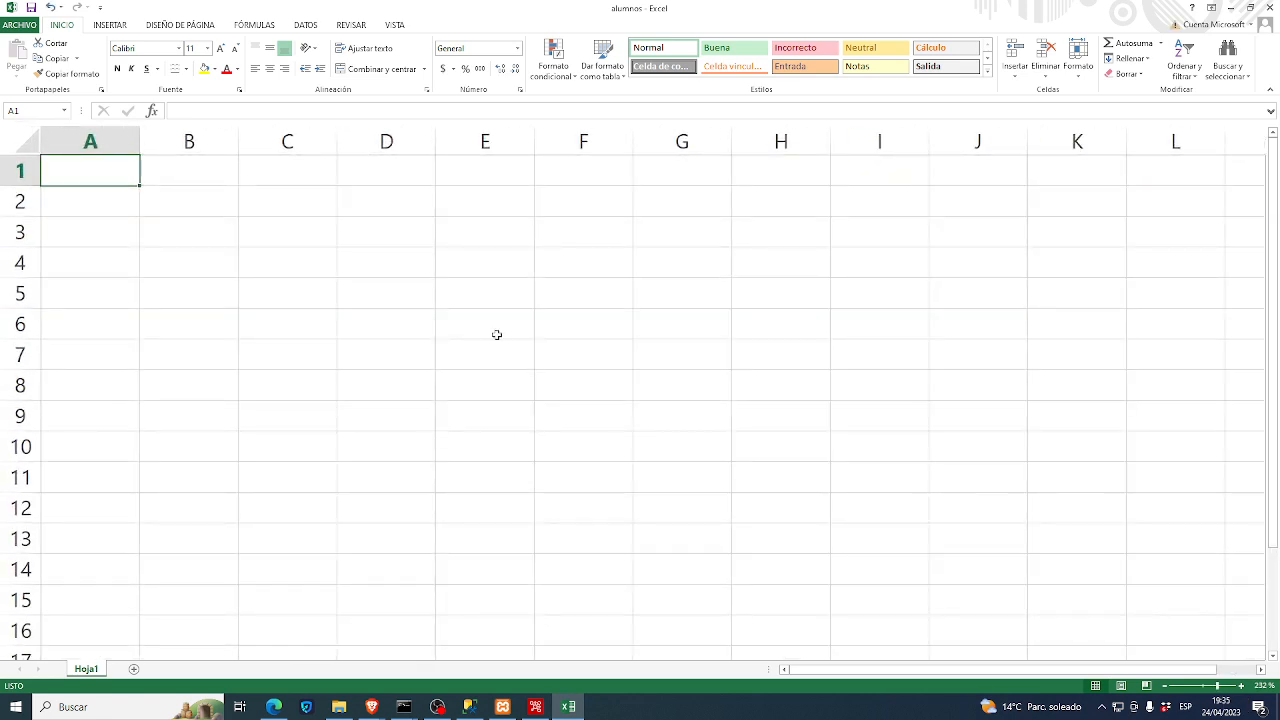
type("lu")
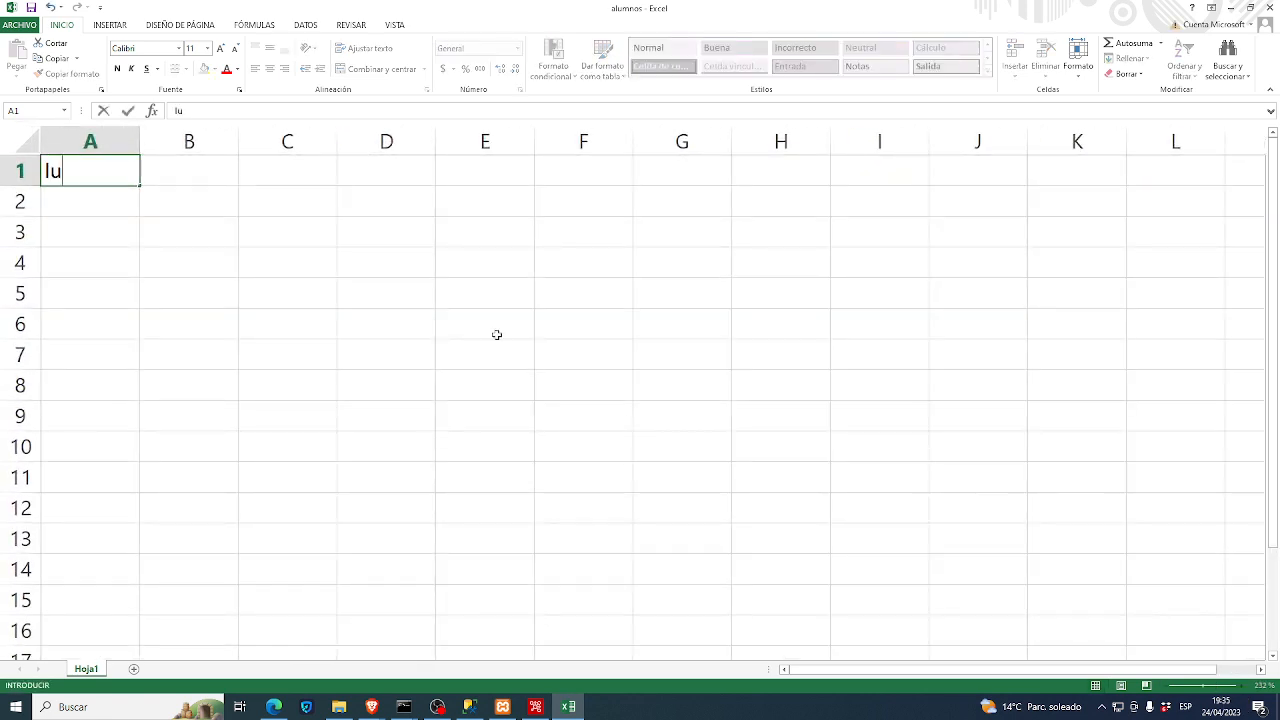
key("Tab")
type("dni")
key("Tab")
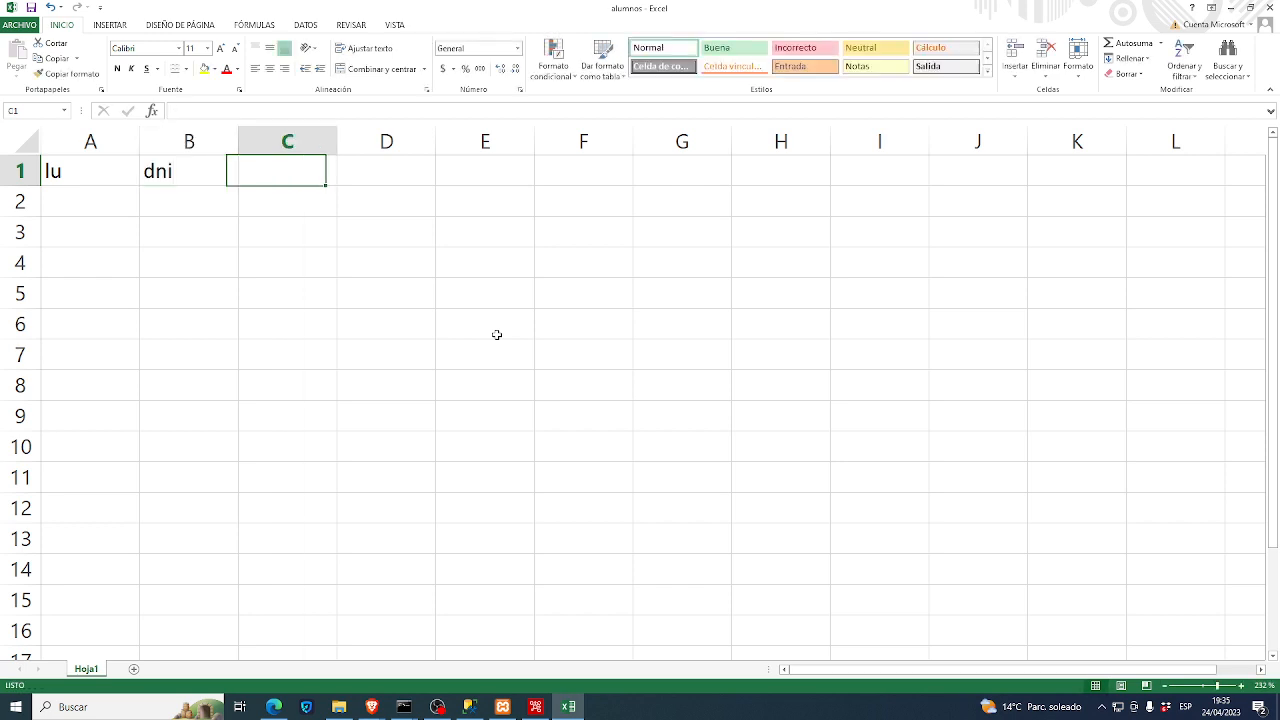
type("apellido")
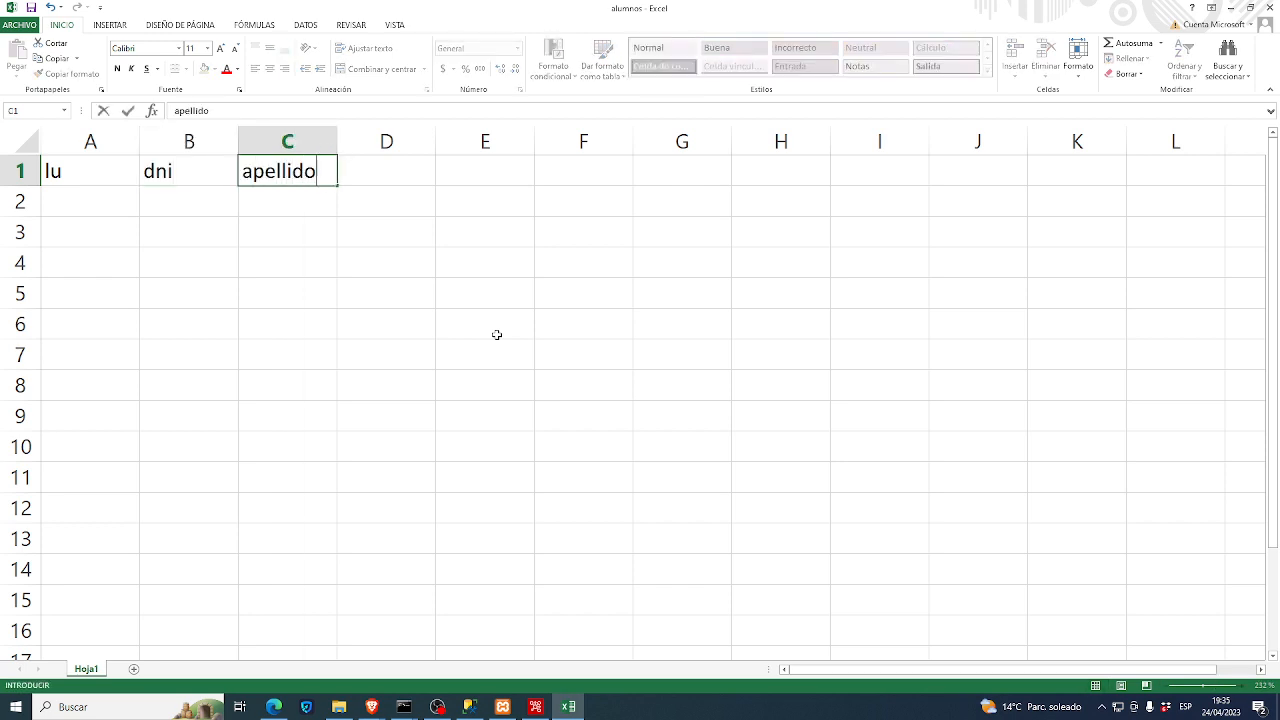
key("Tab")
type("nombre")
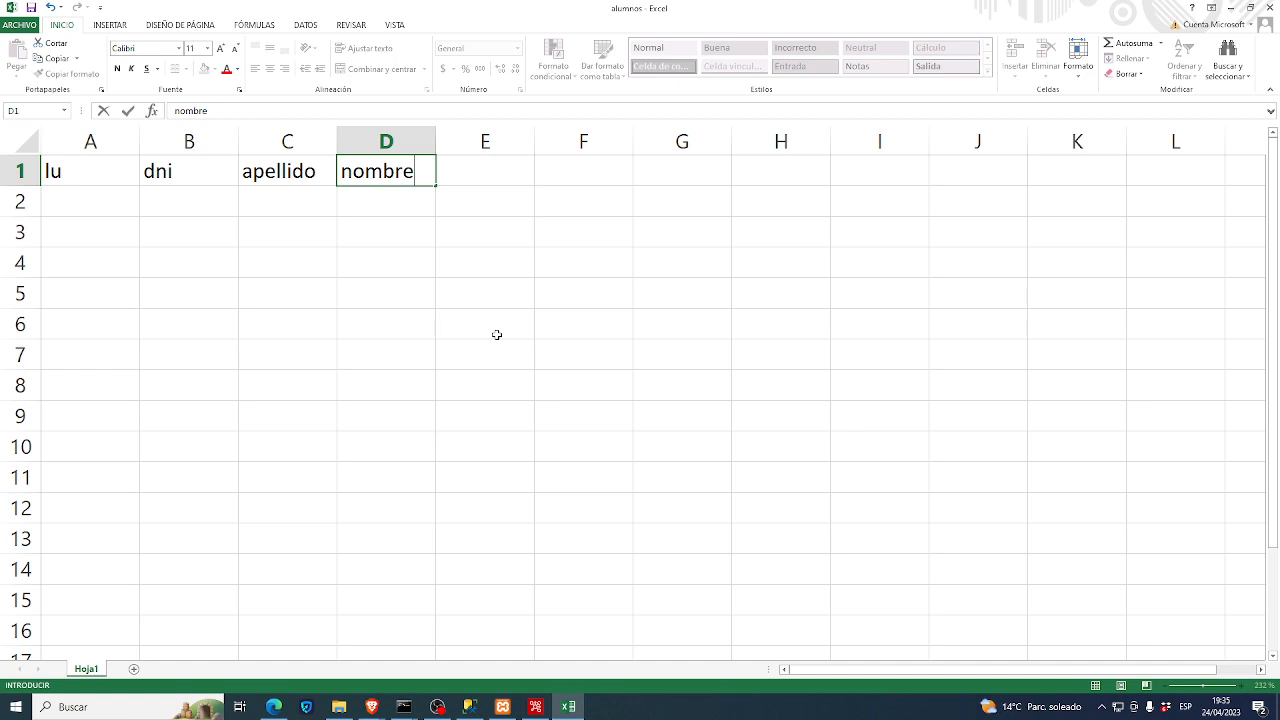
key("Return")
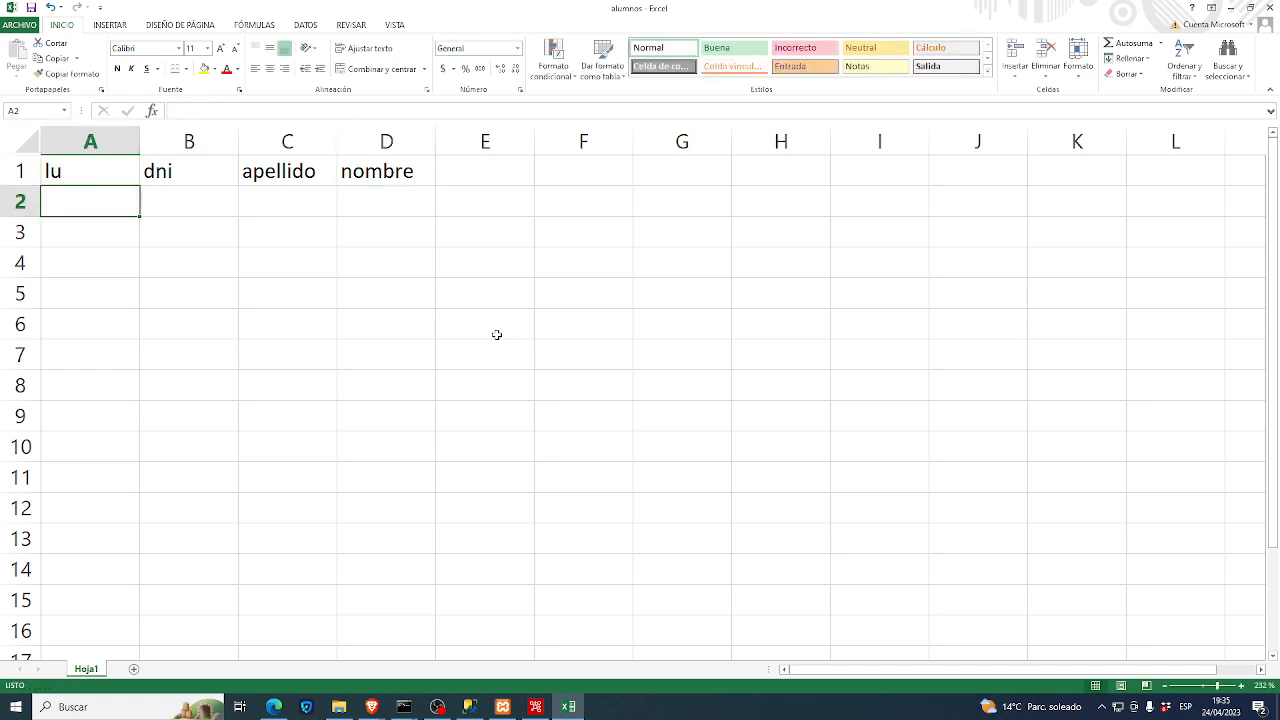
- Fill row 2 with lu 100, dni 101, and the first student's surname and first name
type("100")
key("Tab")
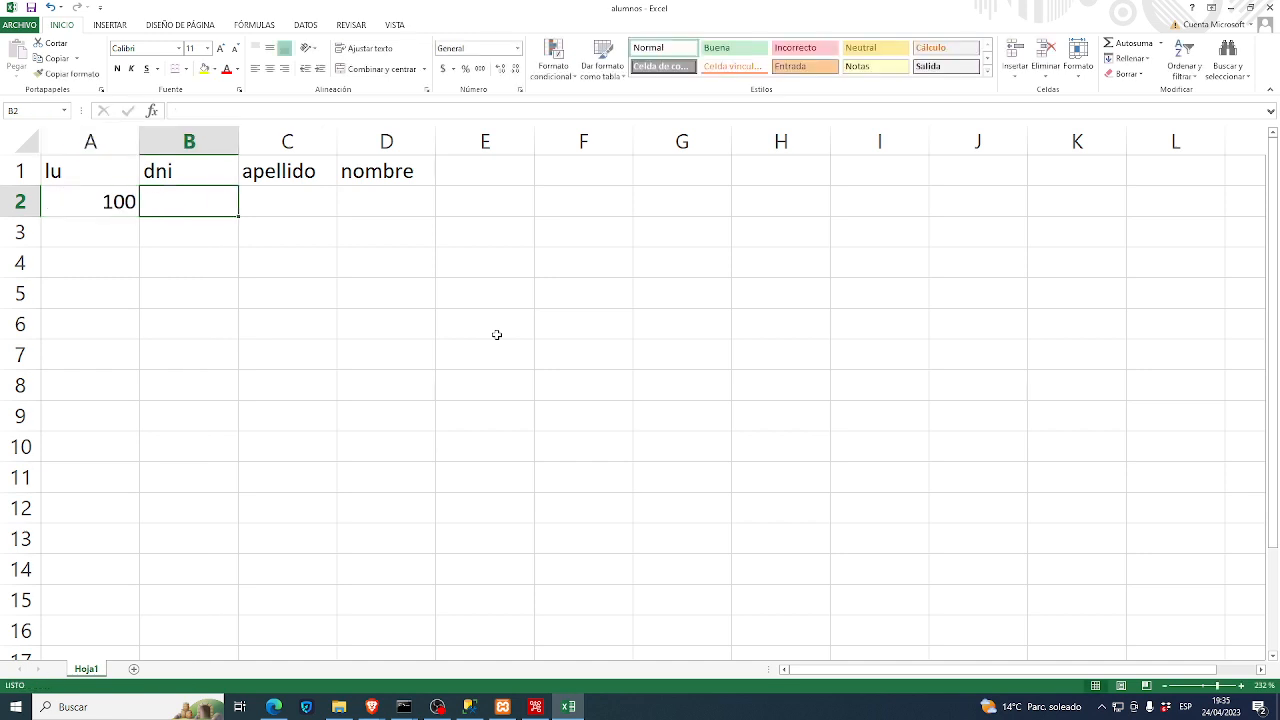
type("101")
key("Tab")
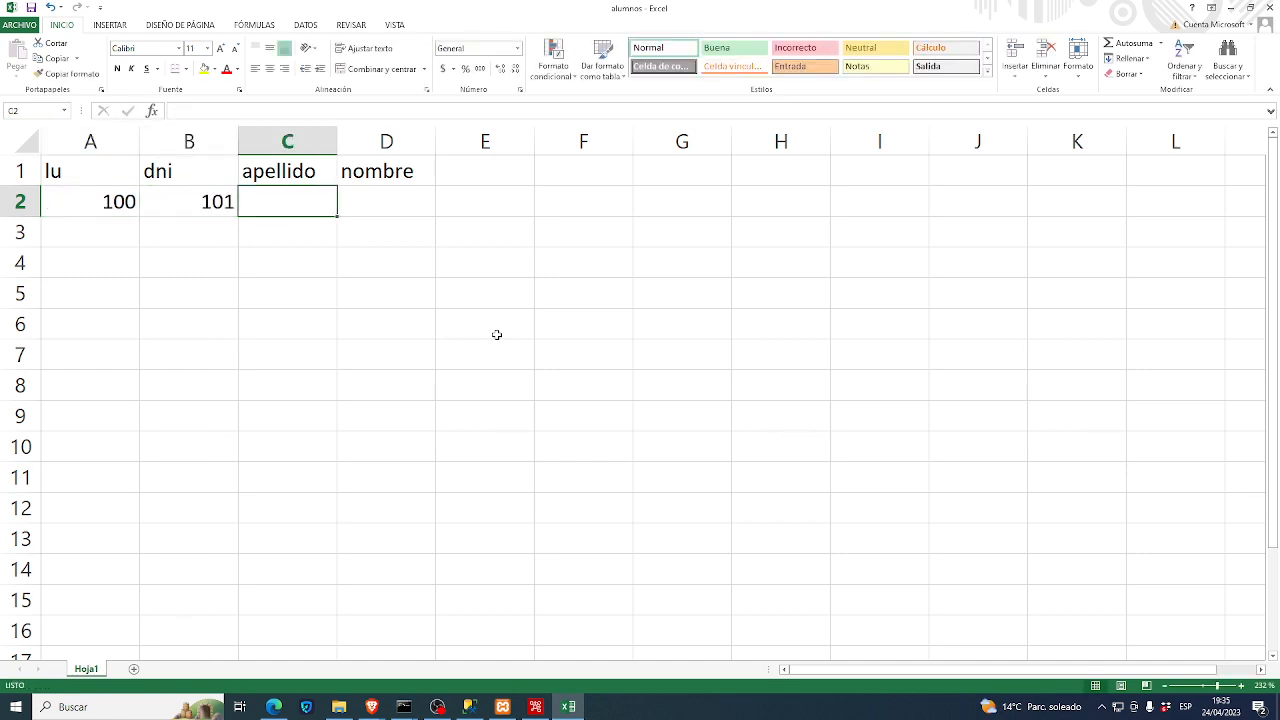
type("p")
key("BackSpace")
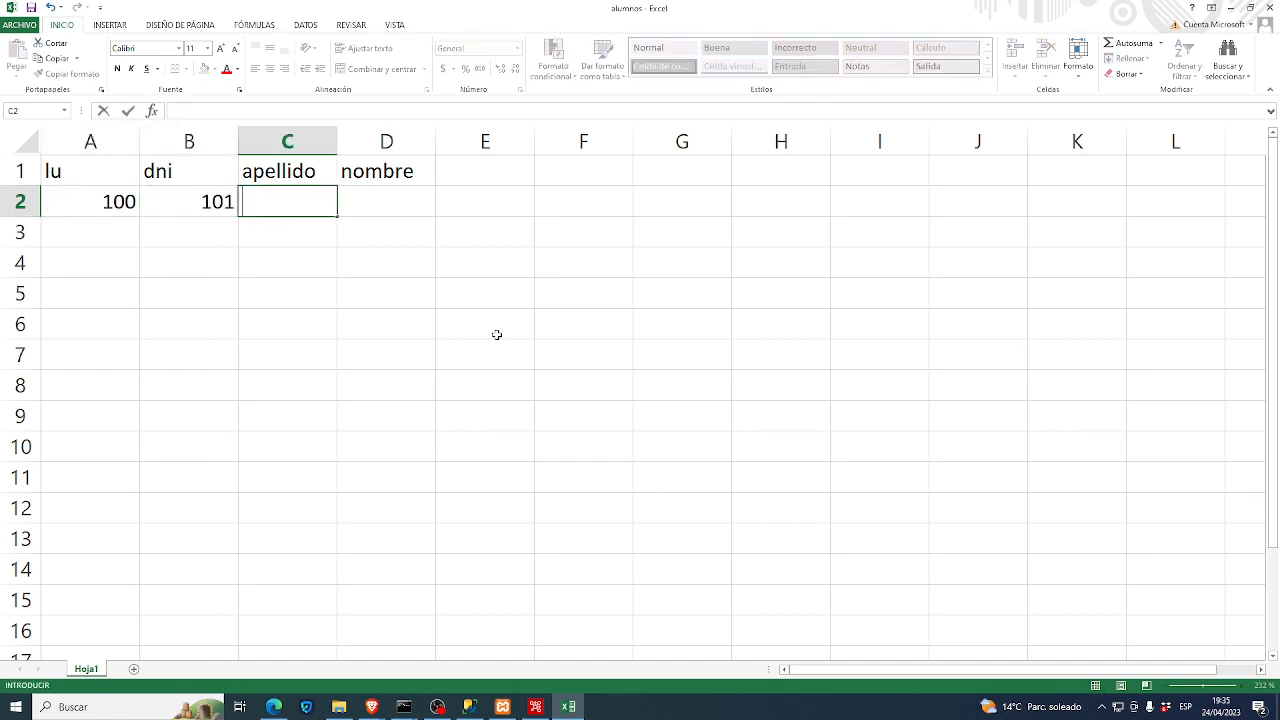
key("Tab")
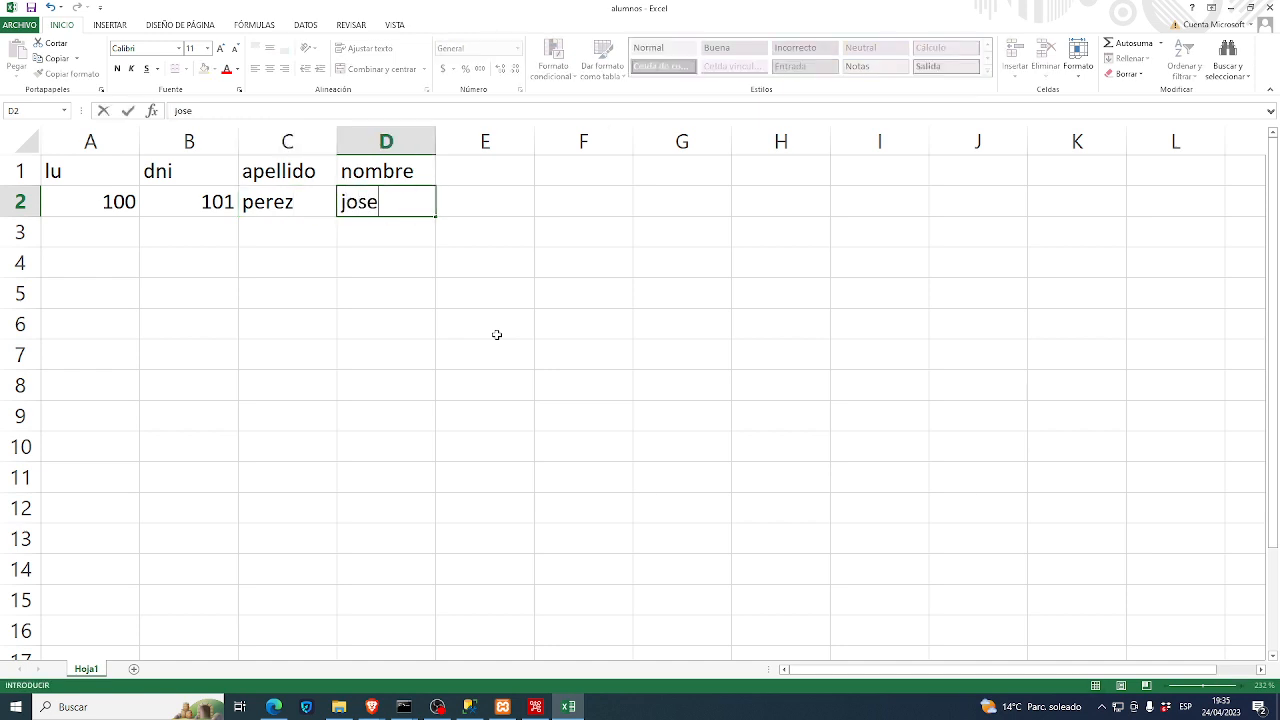
key("Return")
- Fill row 3 with lu 200, dni 201, and the second student's surname and first name
key("Left")
type("200")
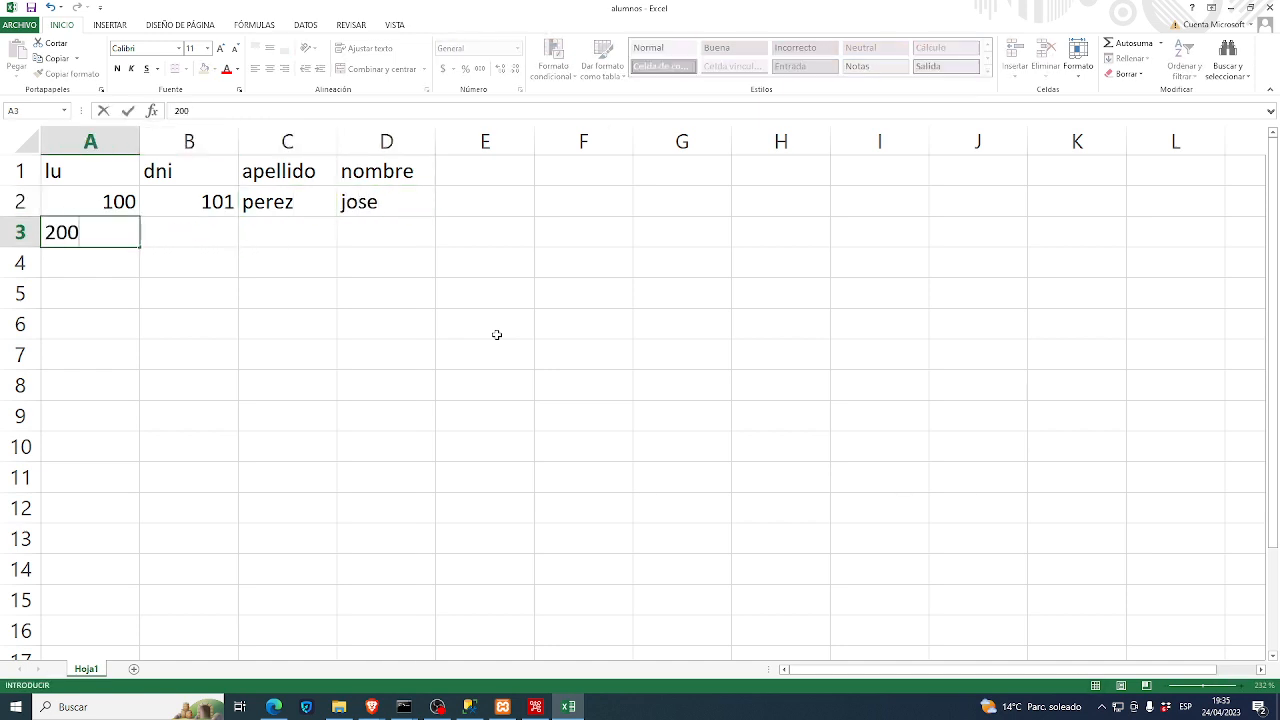
key("Tab")
type("201")
key("Tab")
key("Tab")
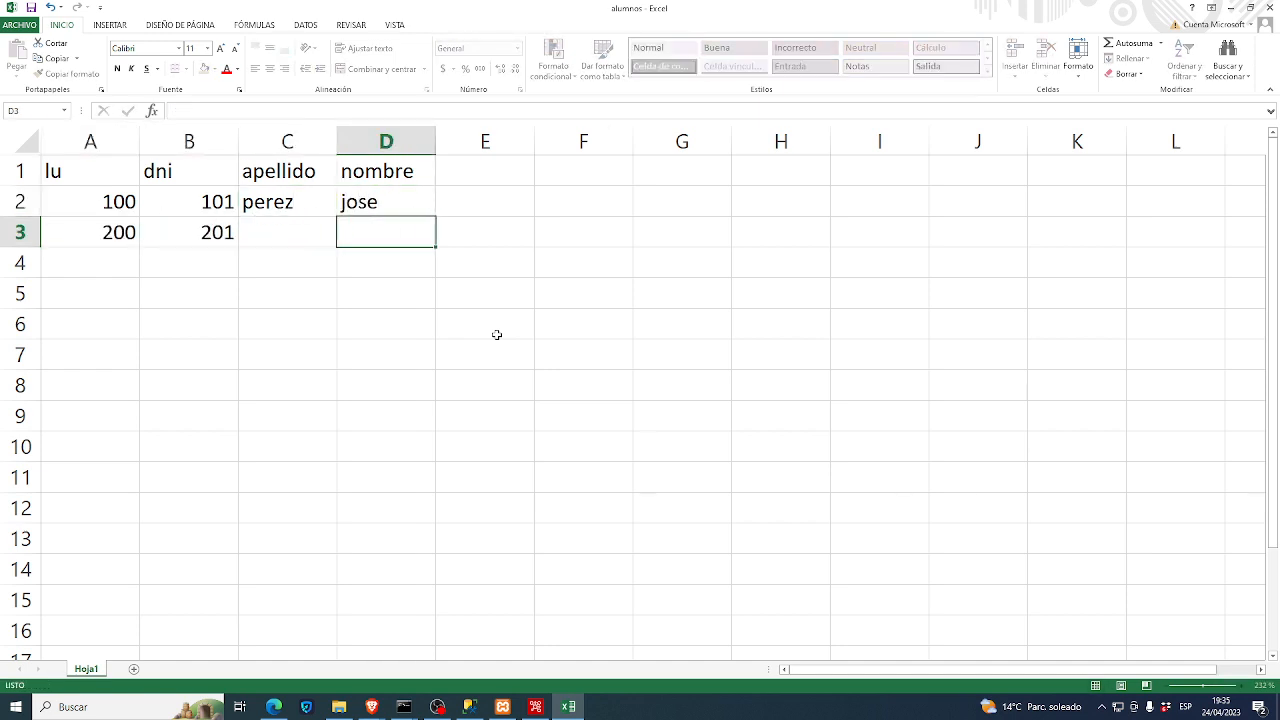
key("Left")
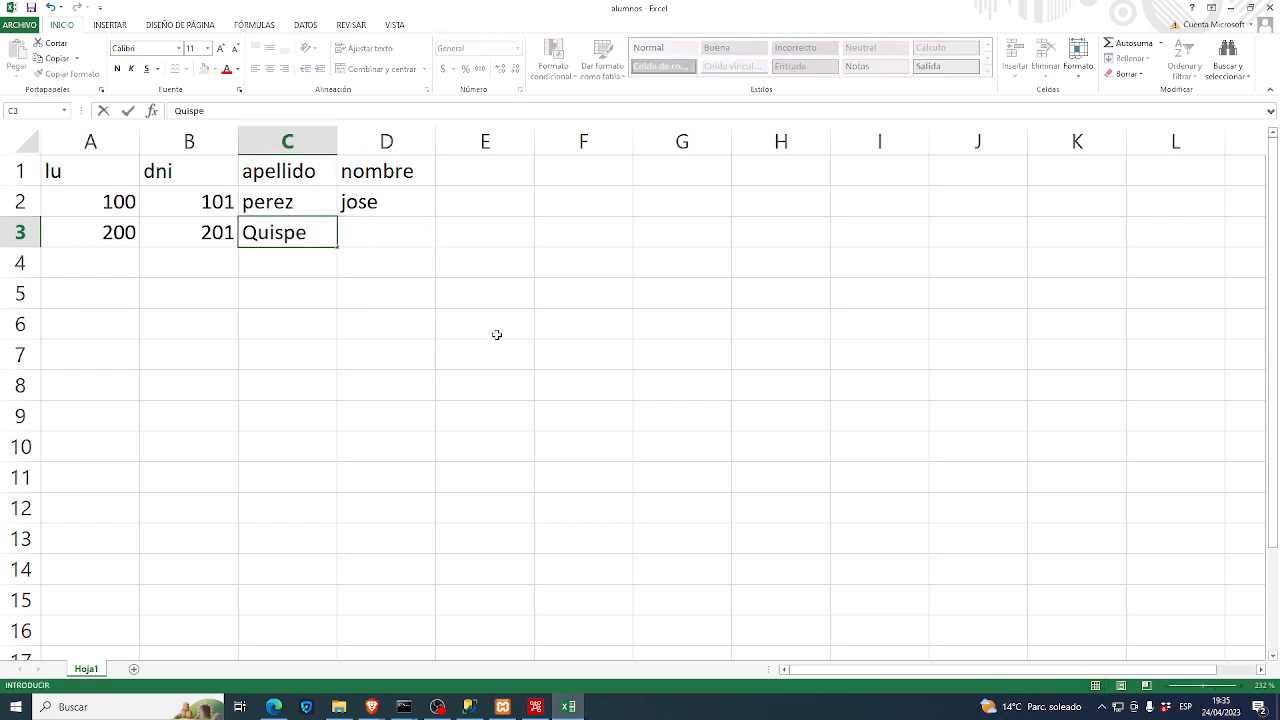
key("Tab")
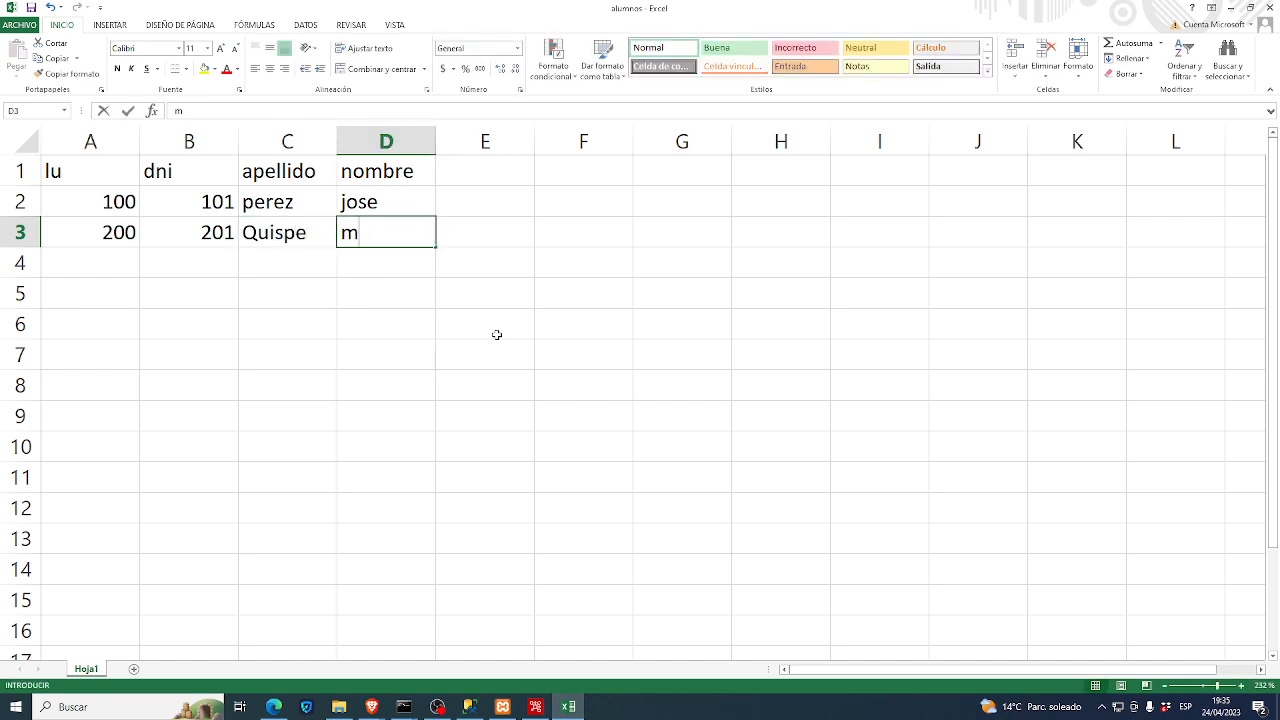
key("Return")
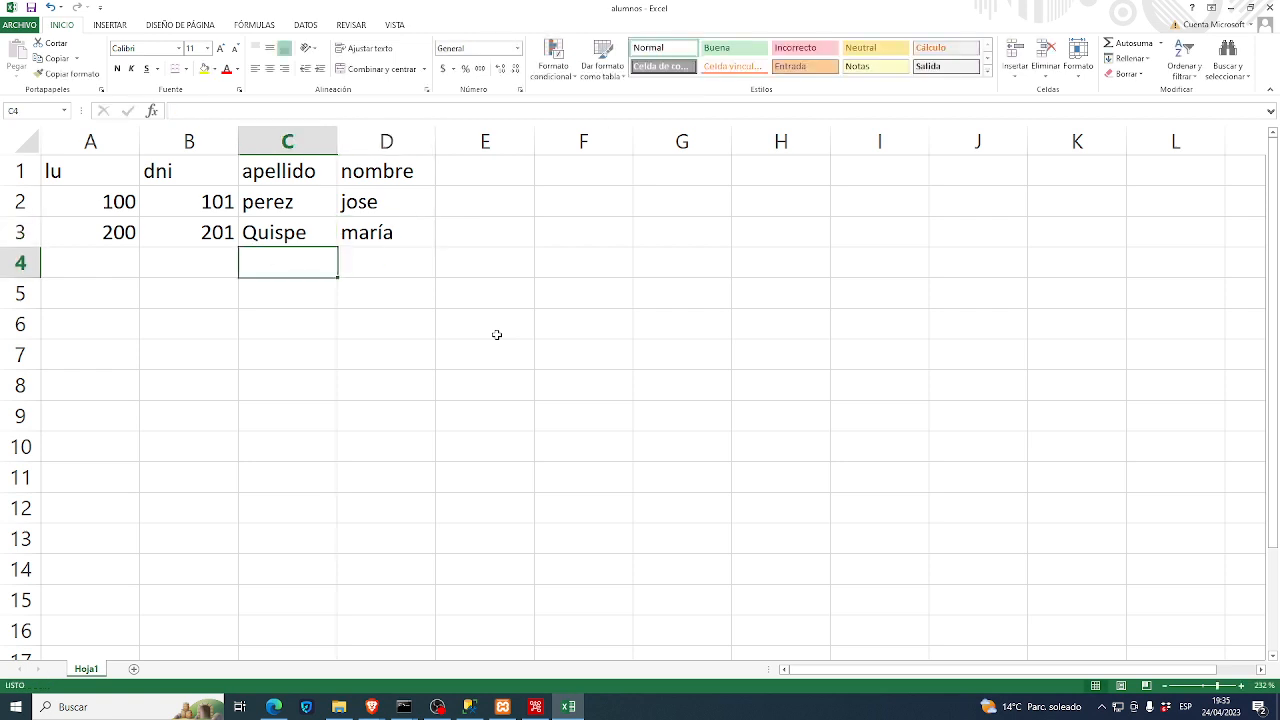
- Fill row 4 with lu 300, dni 301 and the third student's names, then save and close
key("Left")
key("Left")
type("300")
key("Tab")
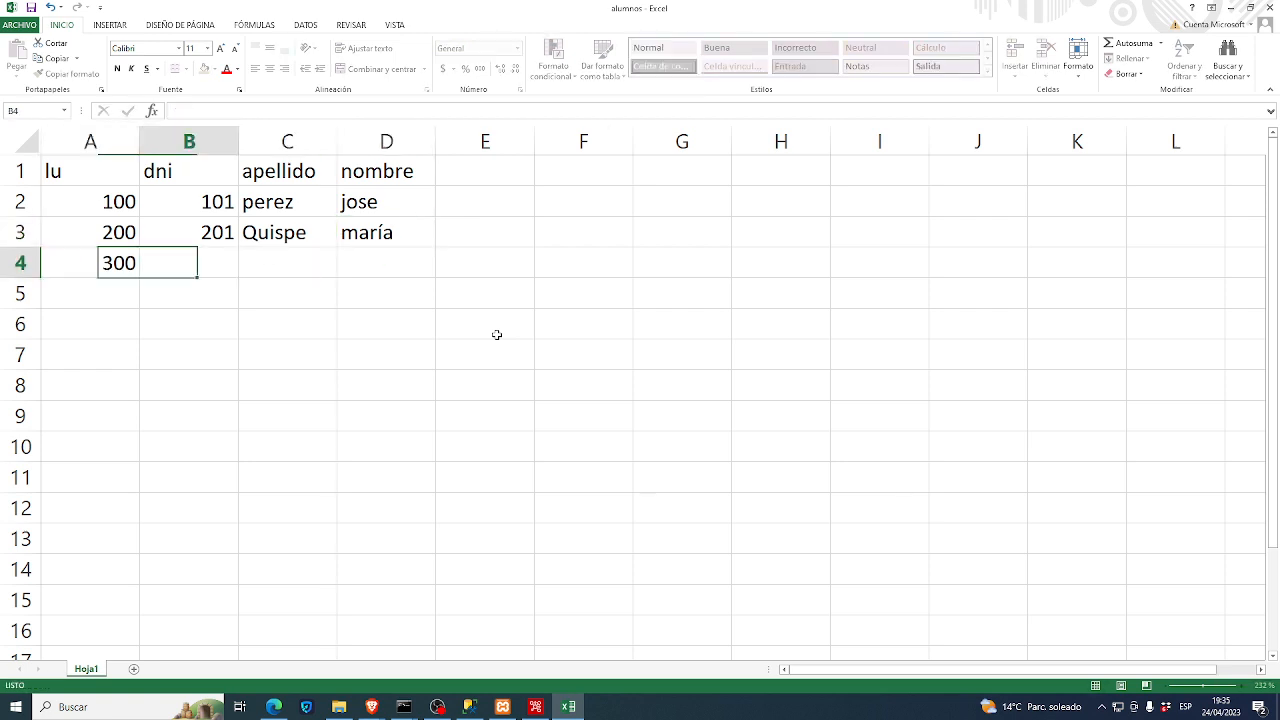
type("301")
key("Tab")
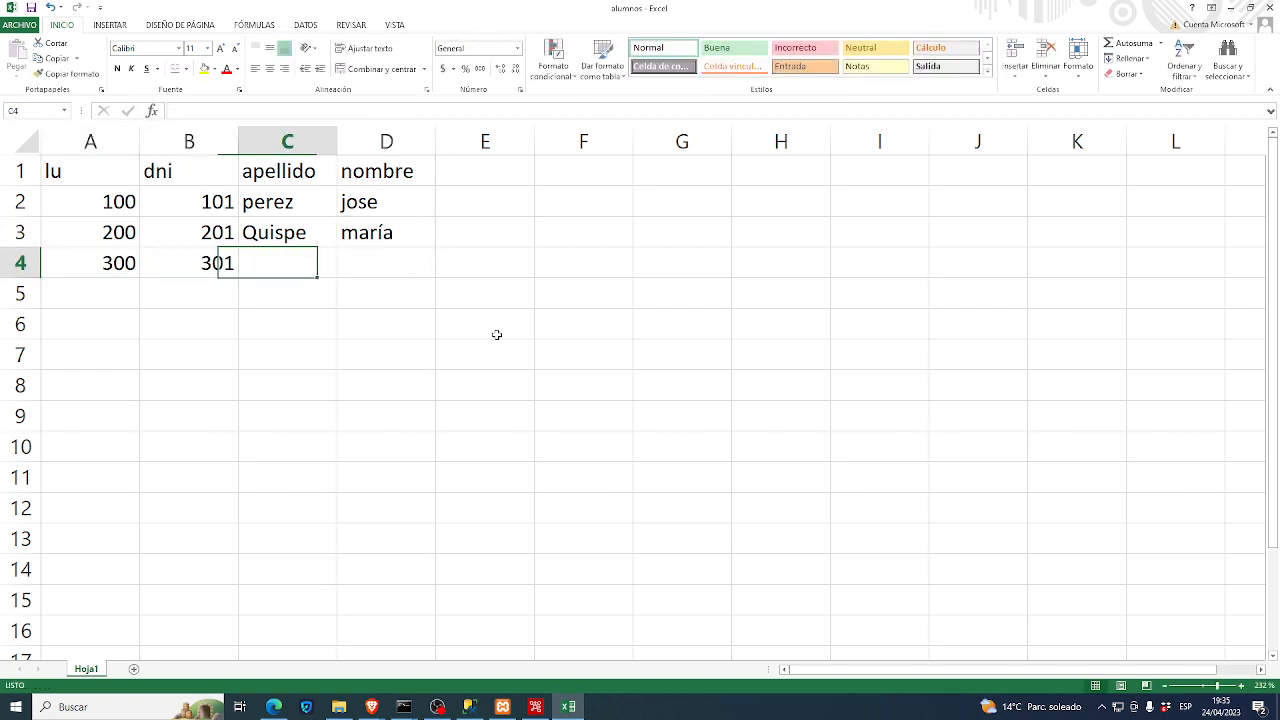
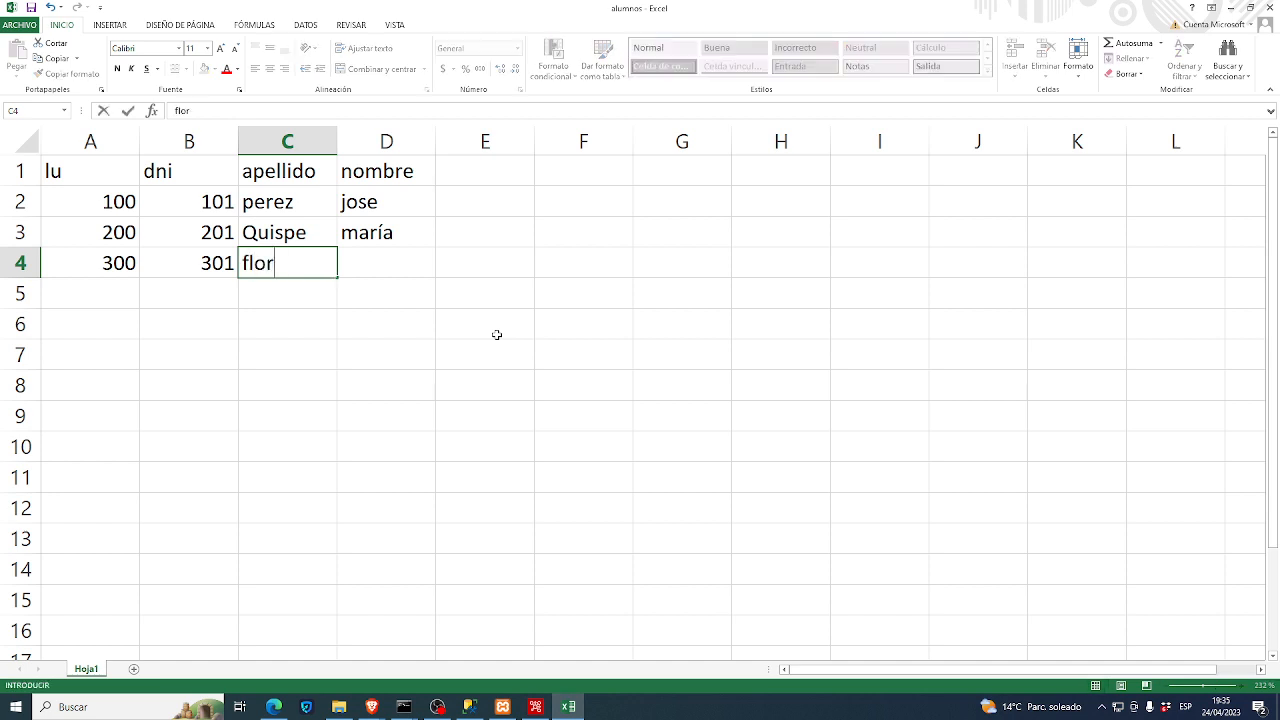
key("Tab")
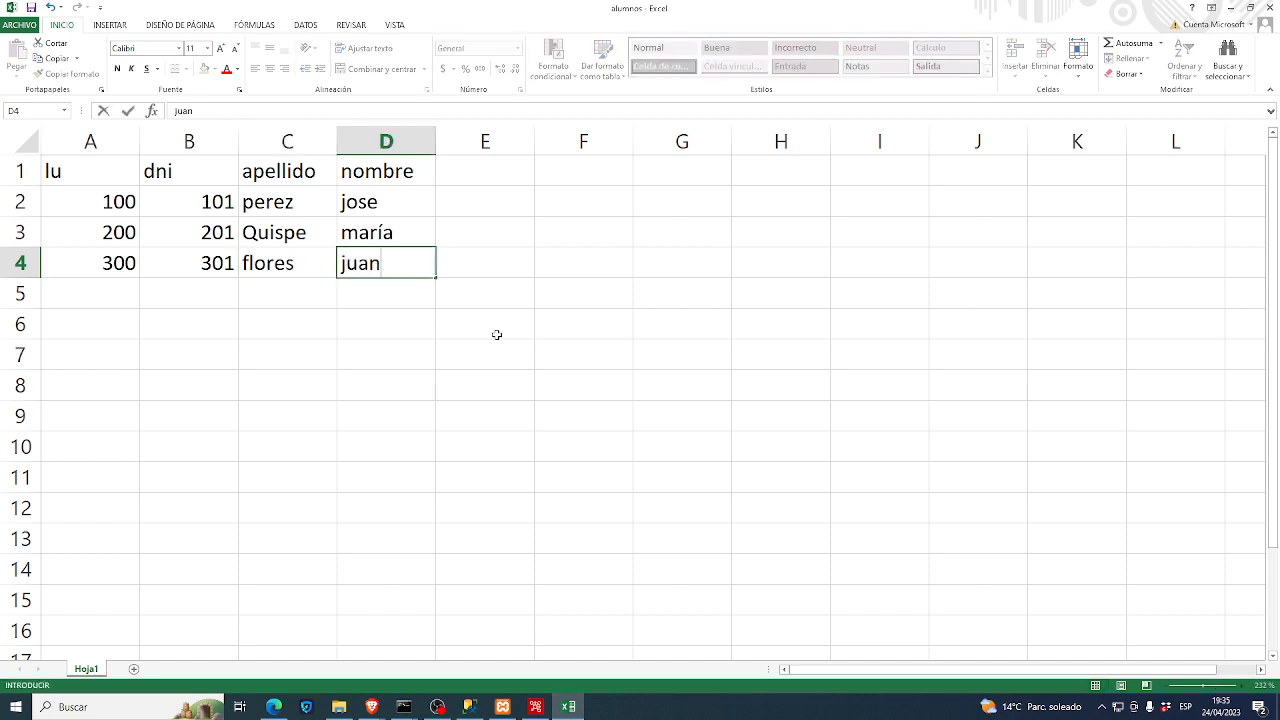
key("Return")
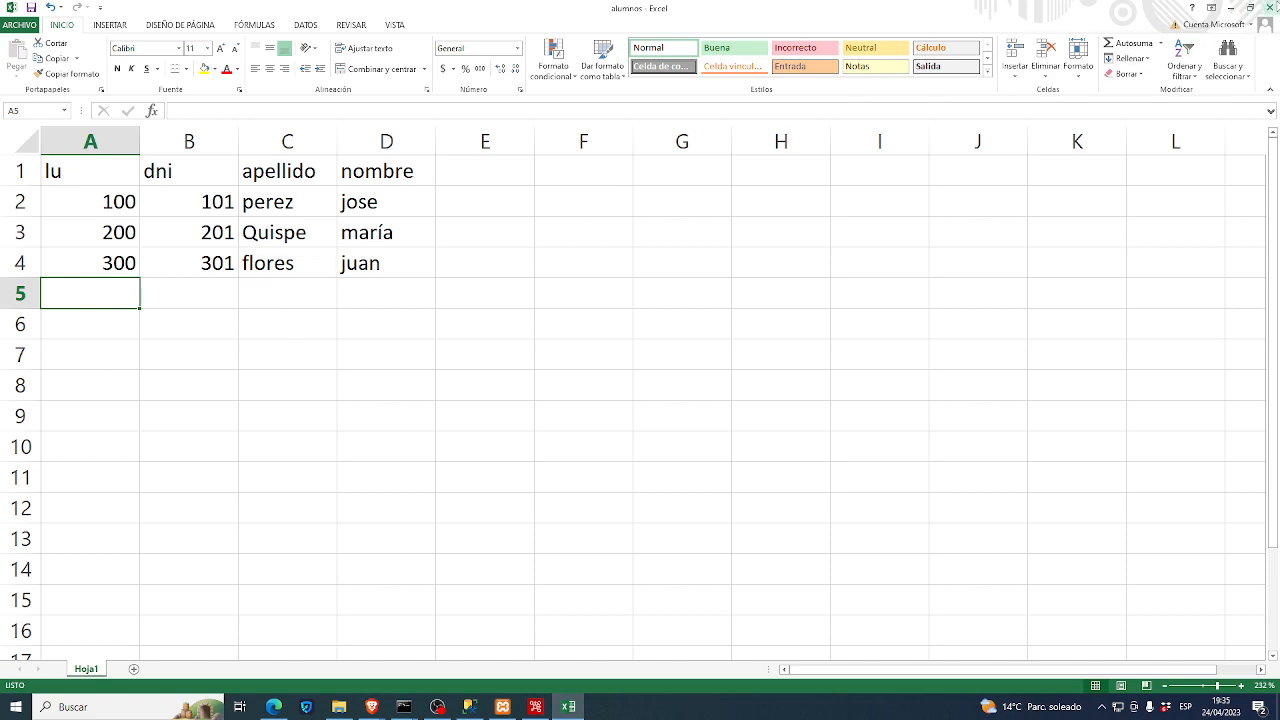
left_click(1272, 8)
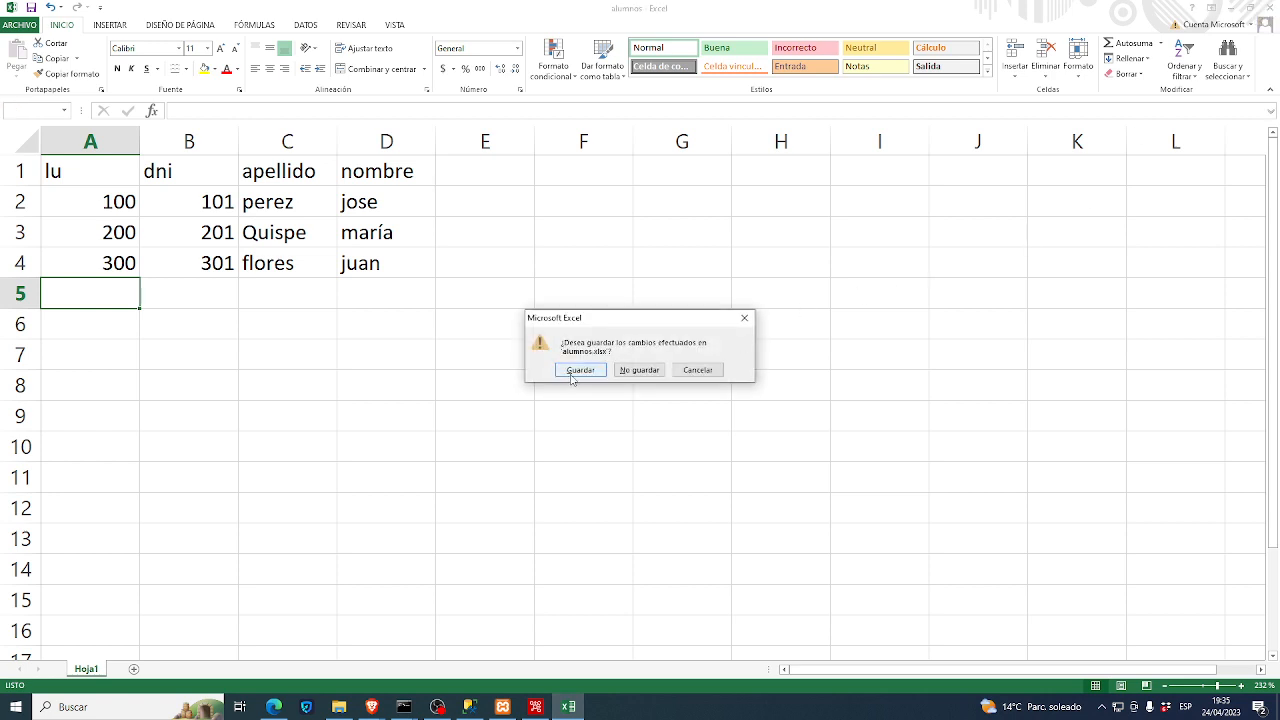
left_click(580, 370)
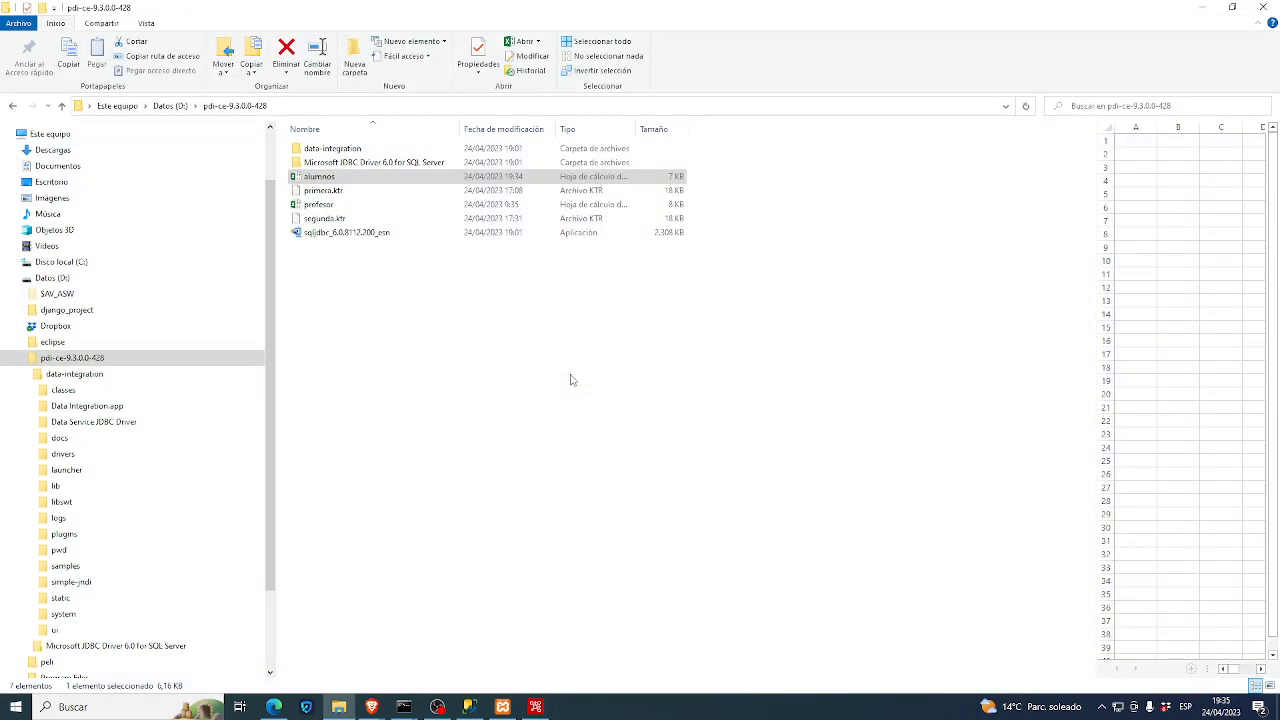
- Start Spoon from the taskbar and open the Fichero > Nuevo menu once it loads
left_click(536, 707)
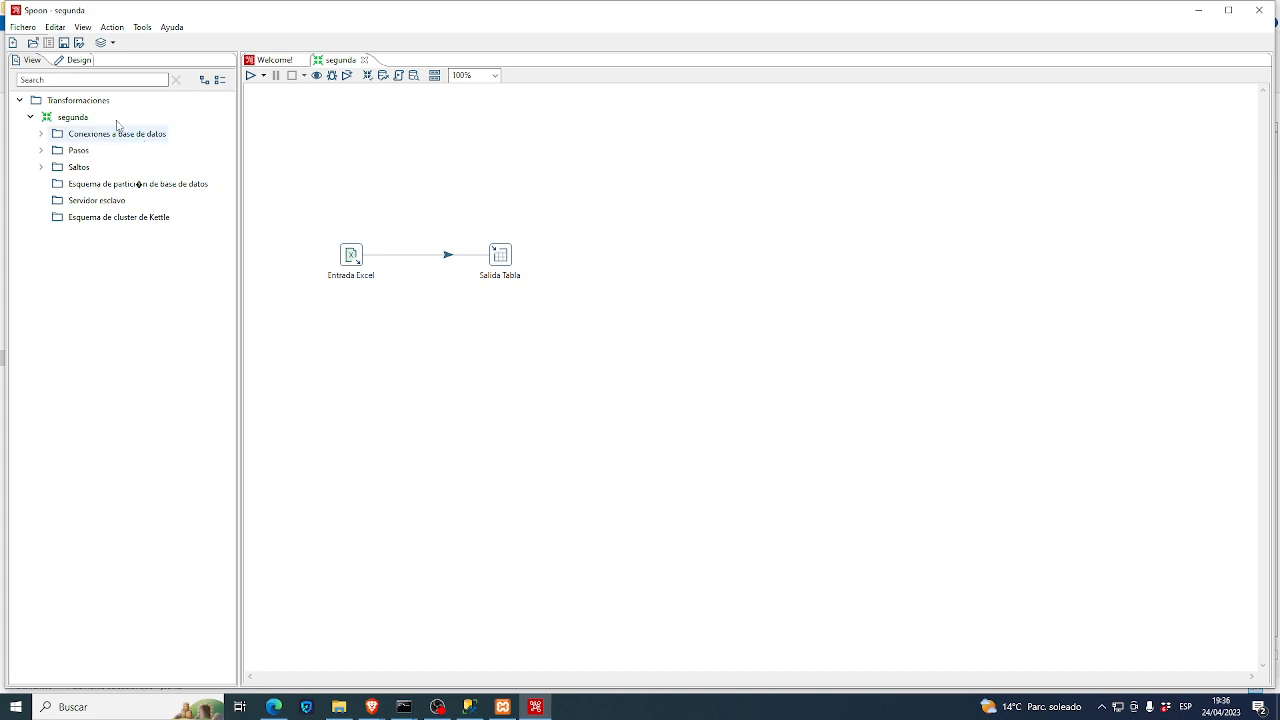
left_click(18, 29)
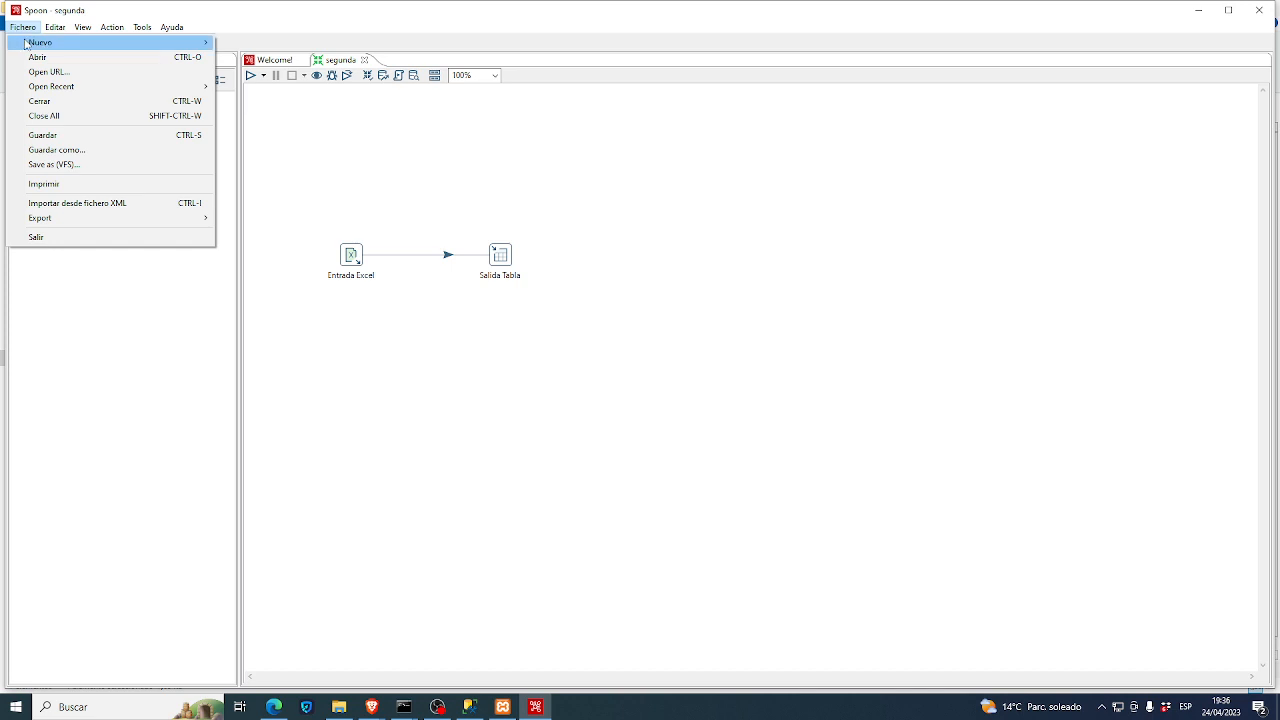
mouse_move(36, 46)
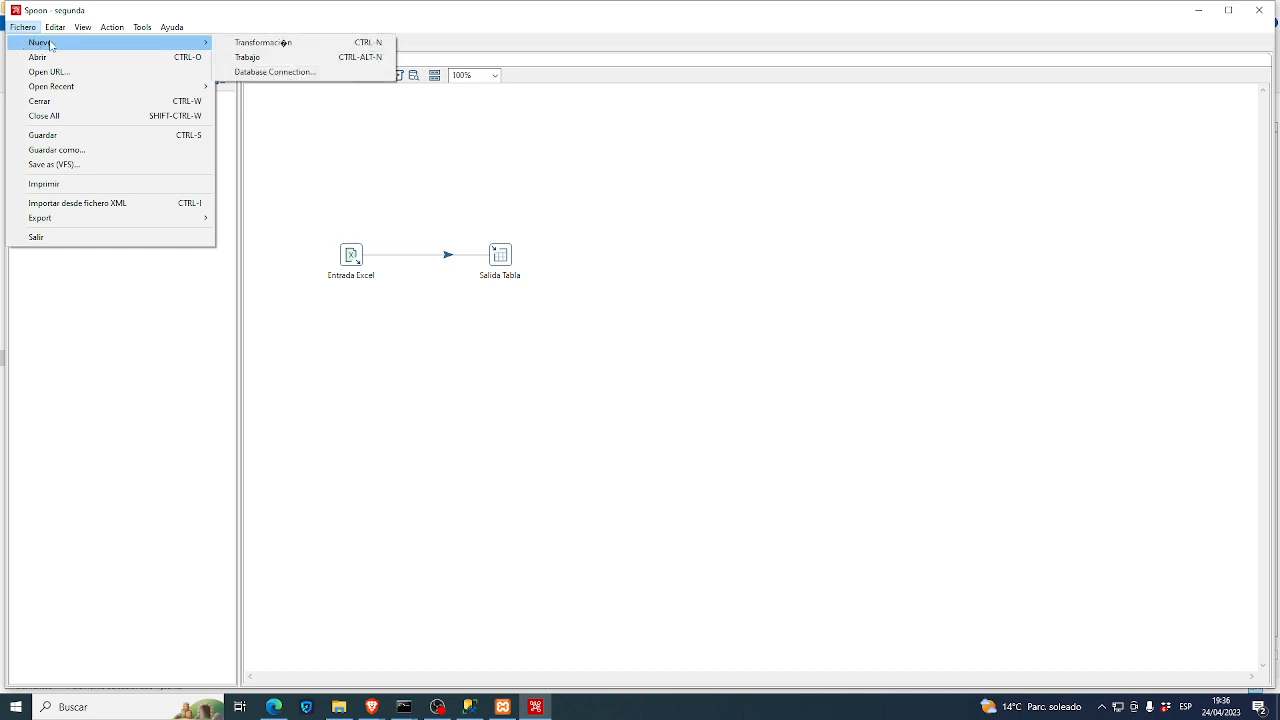
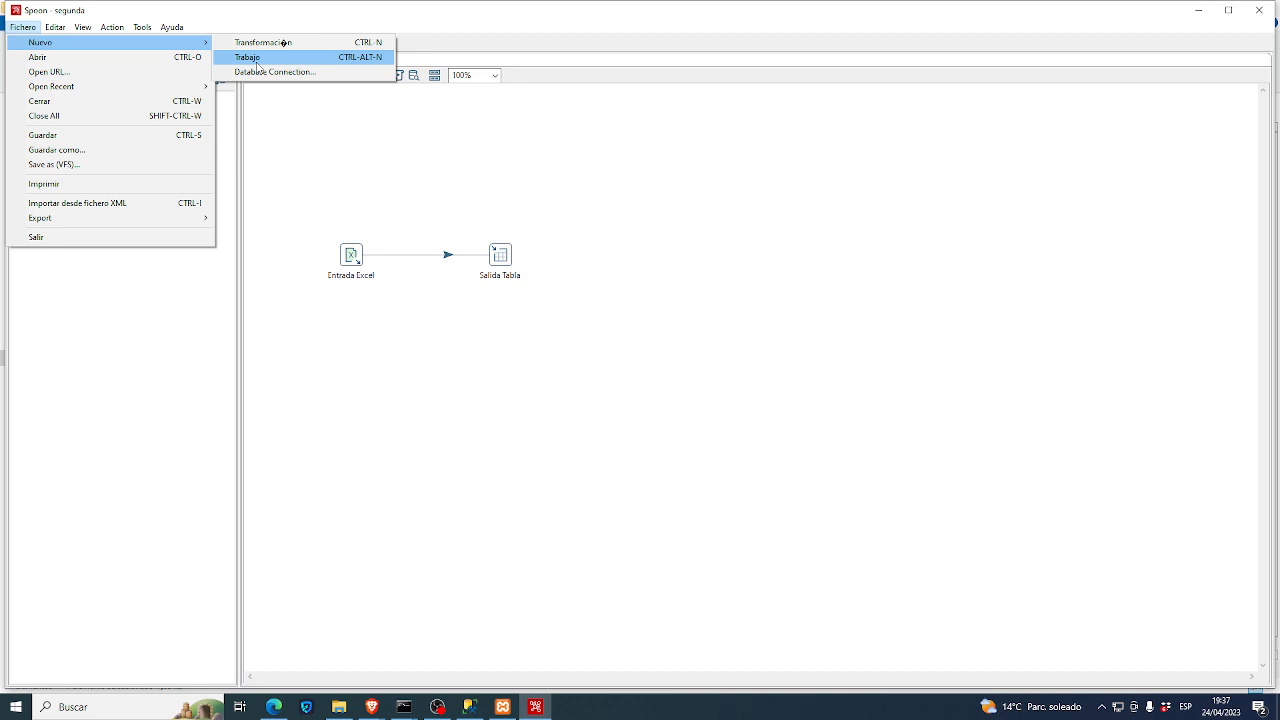
- Create a new empty transformation and expand the Entrada folder of input step types
left_click(264, 46)
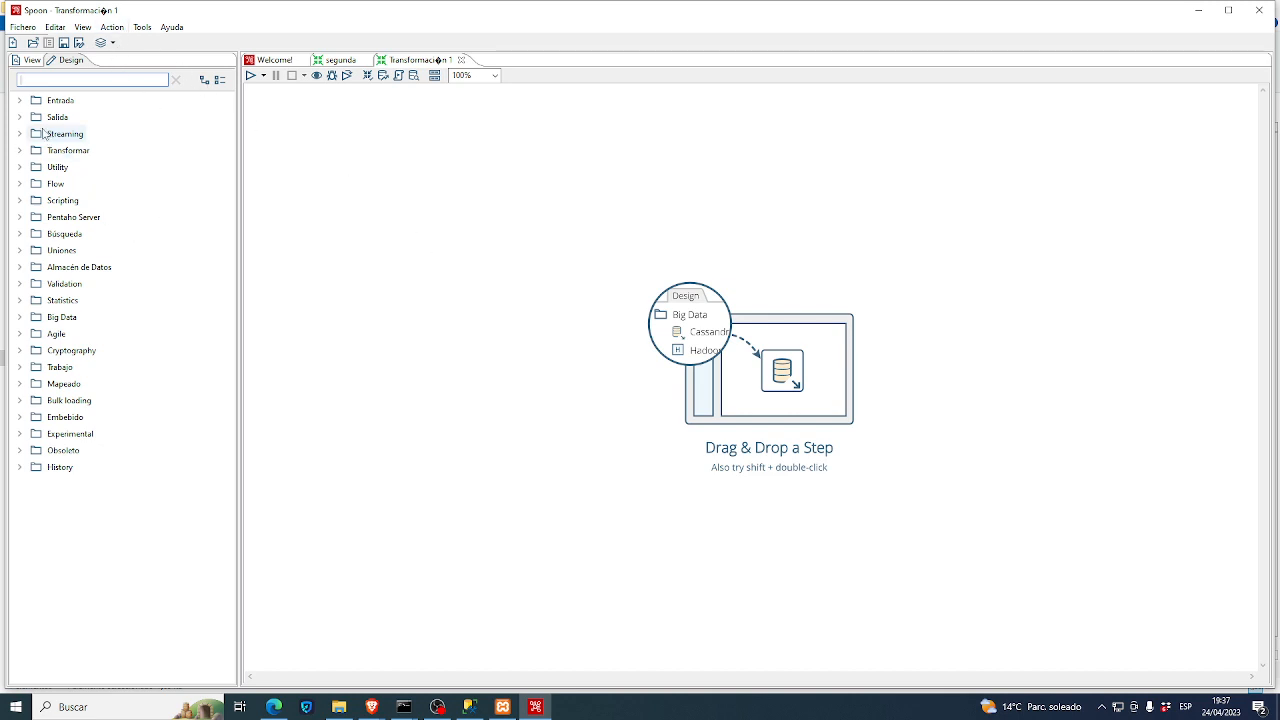
left_click(19, 100)
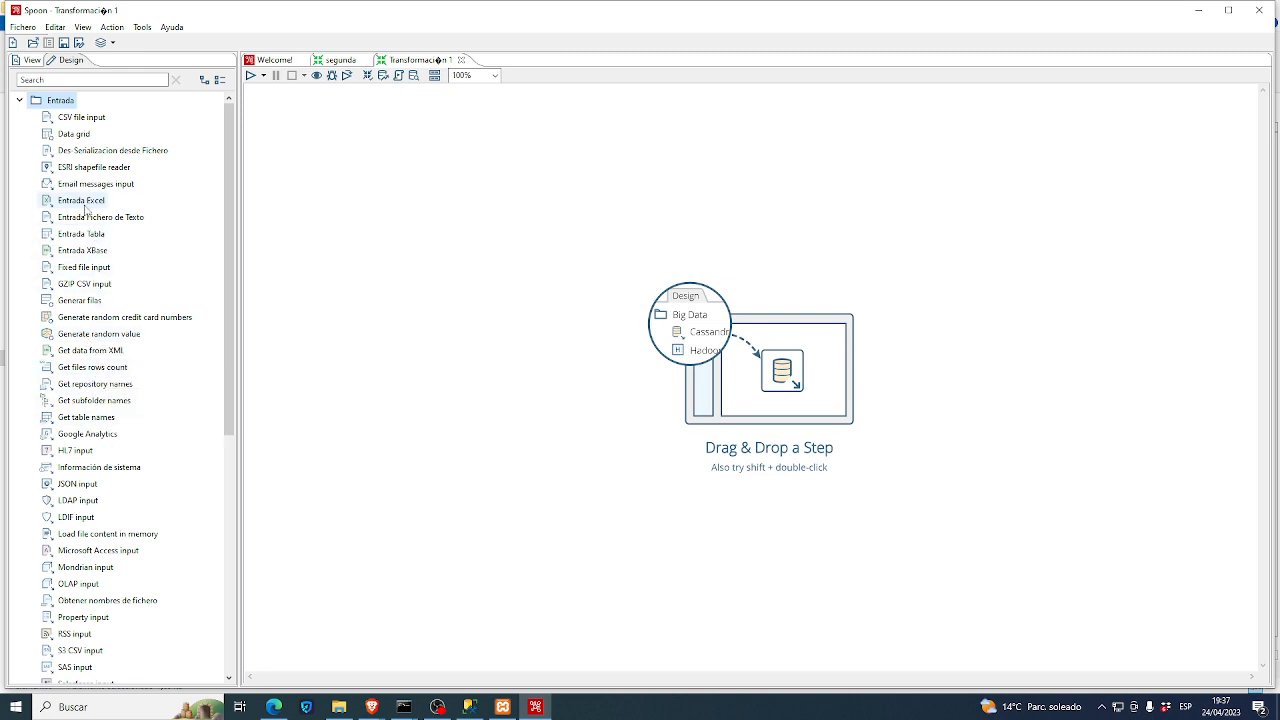
- Add an Entrada Excel step to the canvas and rename it Entrada Excel Alumnos
left_click_drag(86, 205, 415, 279)
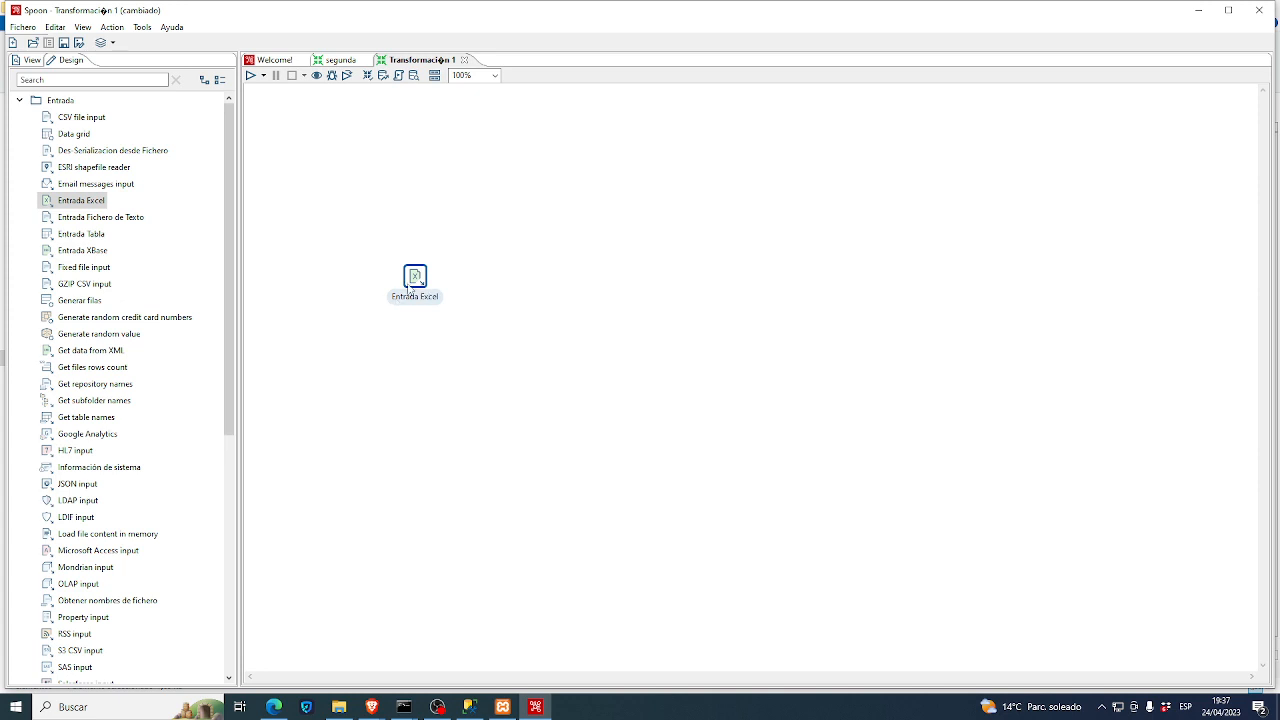
left_click_drag(420, 287, 391, 277)
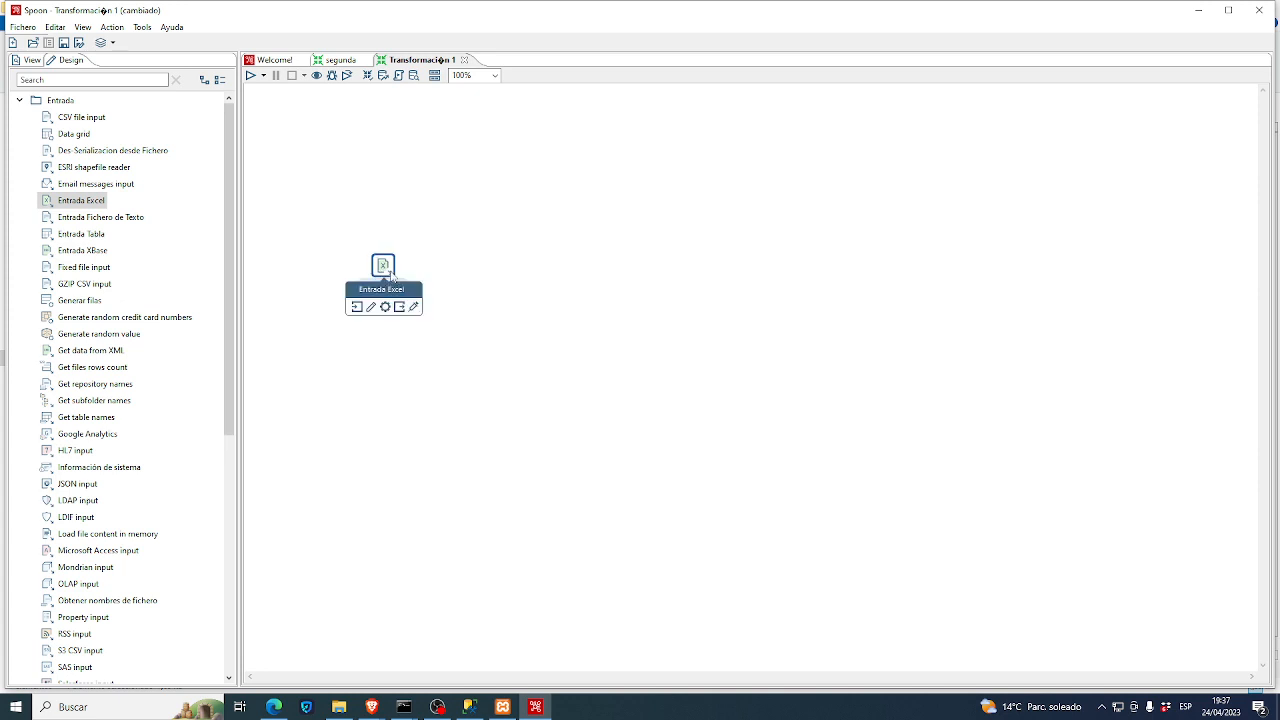
double_click(391, 276)
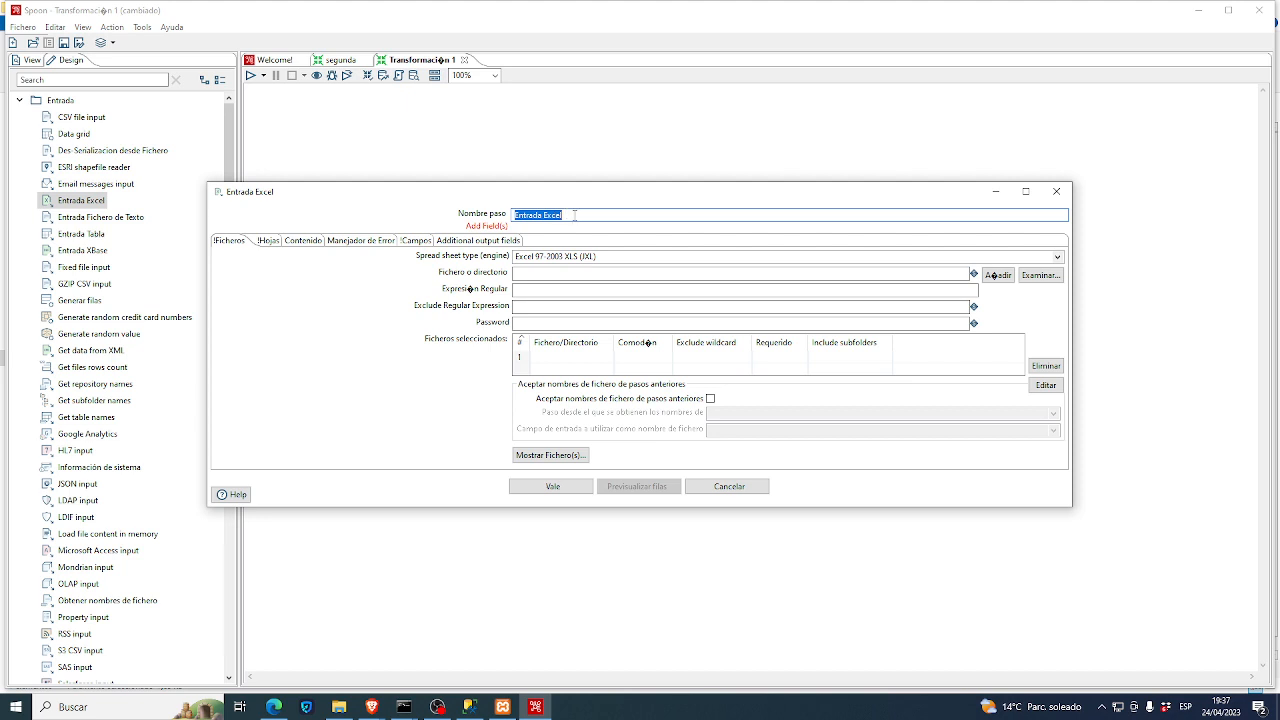
left_click(575, 215)
type("Aluj")
type("mnos")
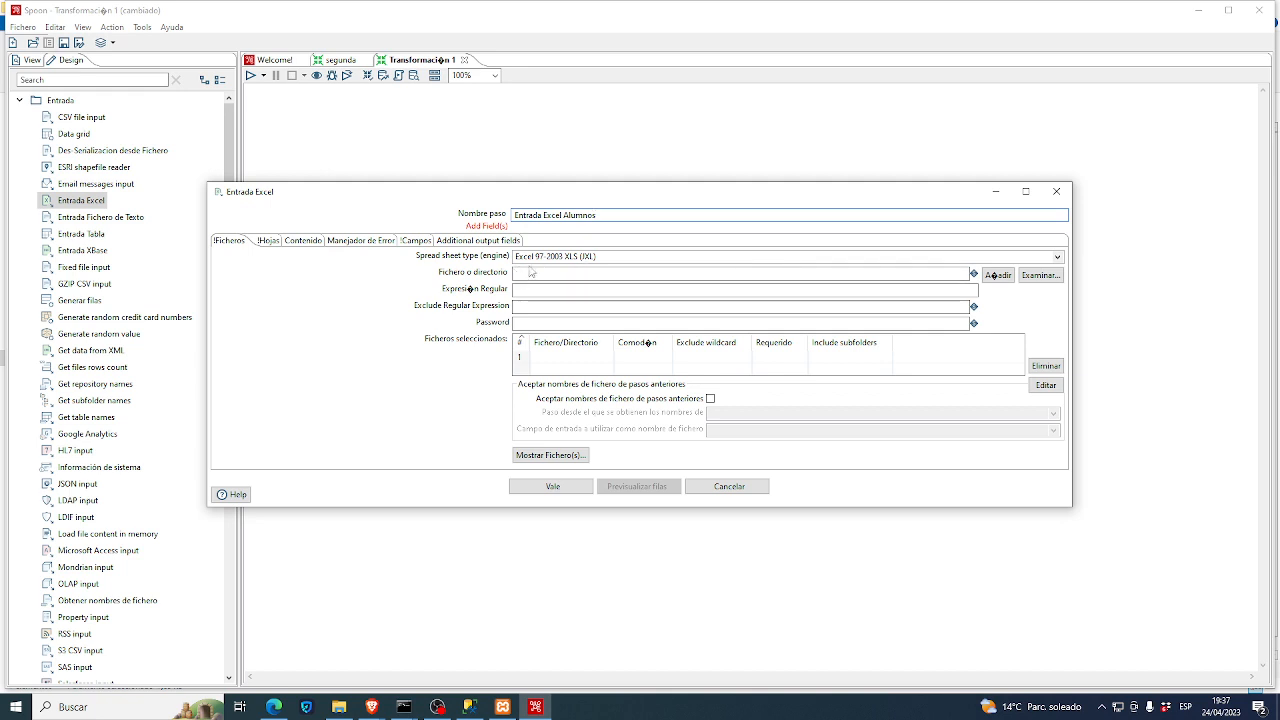
- Set the spreadsheet engine to Excel 2007 XLSX (Apache POI) and browse for the file
left_click(1058, 259)
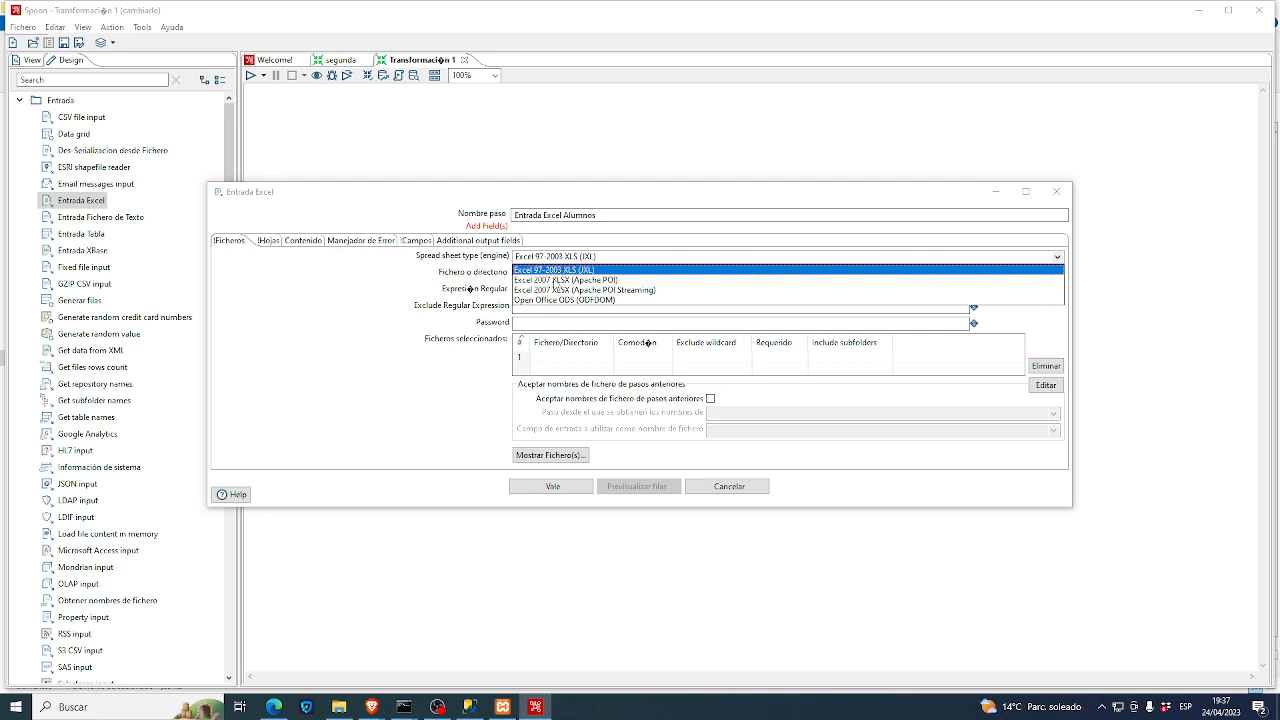
left_click(558, 280)
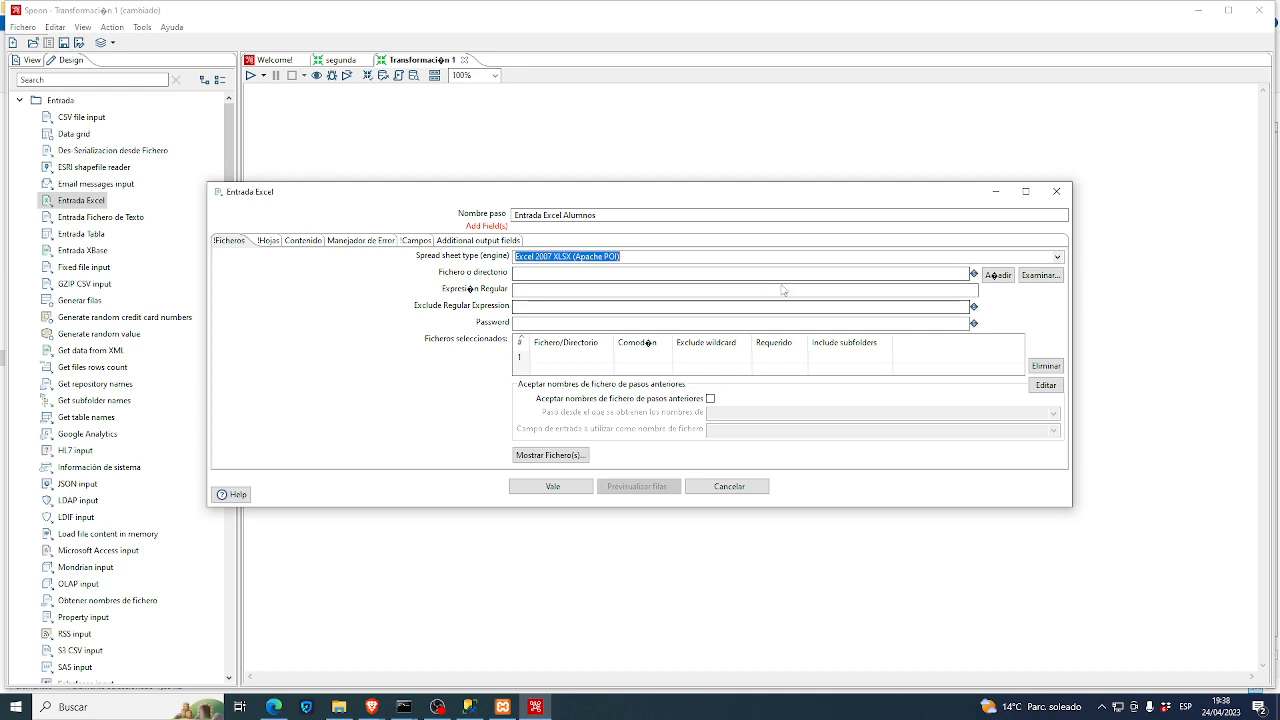
left_click(1045, 279)
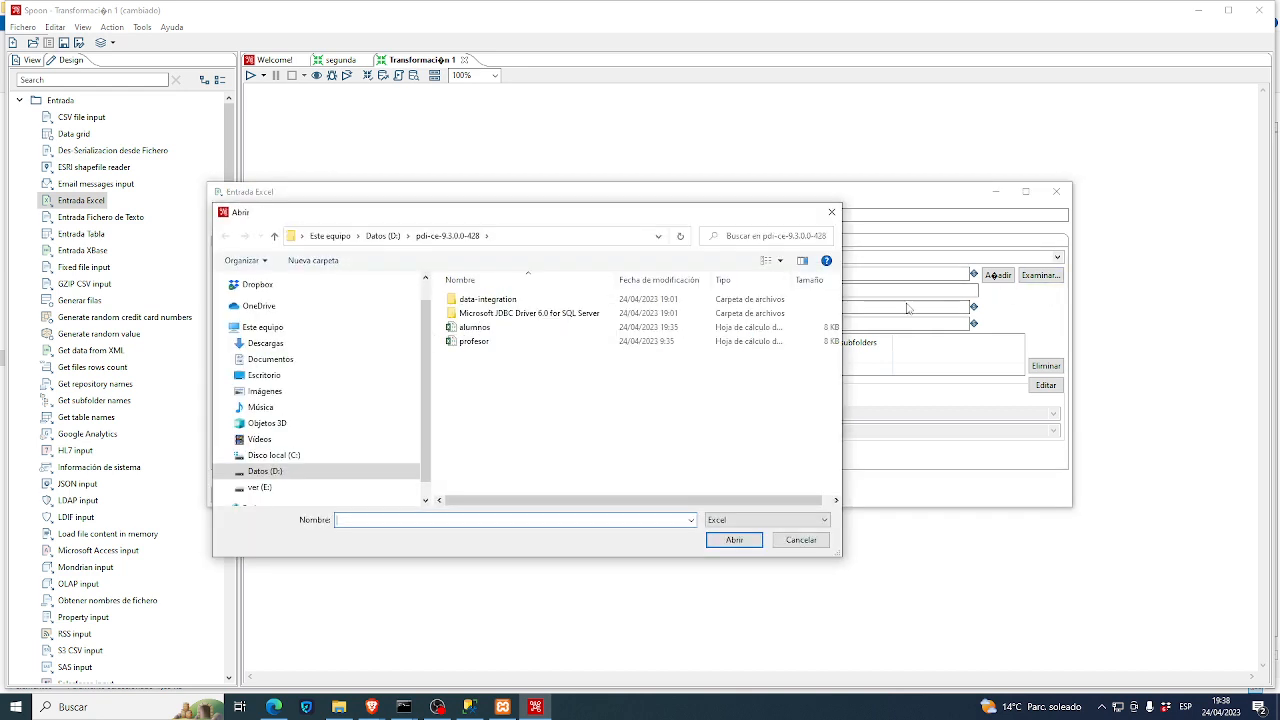
- Pick alumnos.xlsx from D:\pdi-ce-9.3.0.0-428 and add it to the selected files
double_click(494, 337)
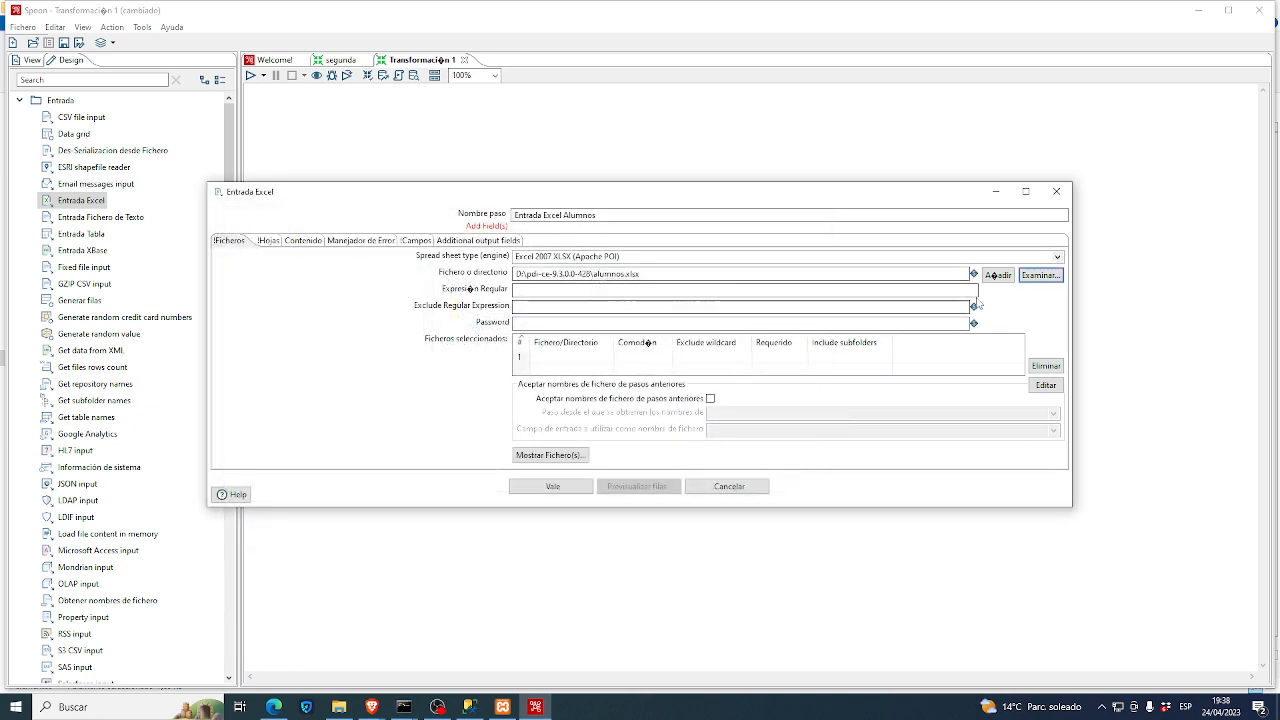
left_click(1000, 276)
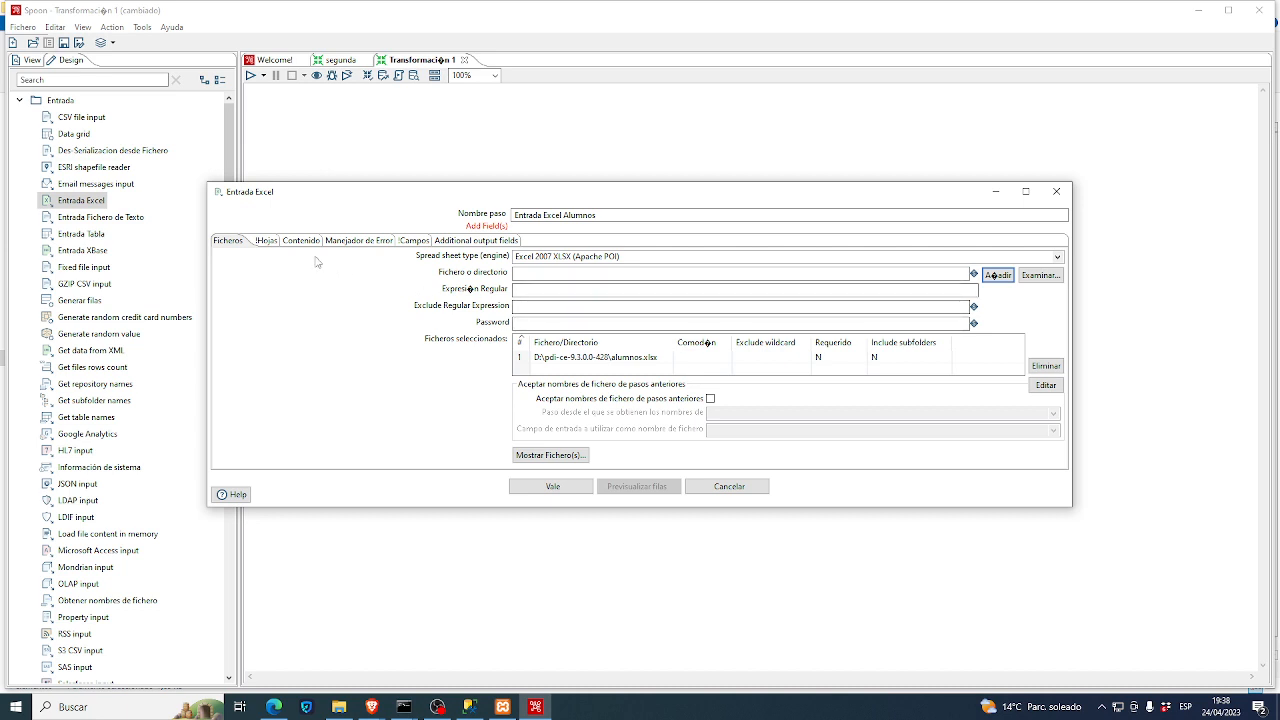
- Fetch the workbook's sheets and choose Hoja1 as the sheet to read
left_click(266, 241)
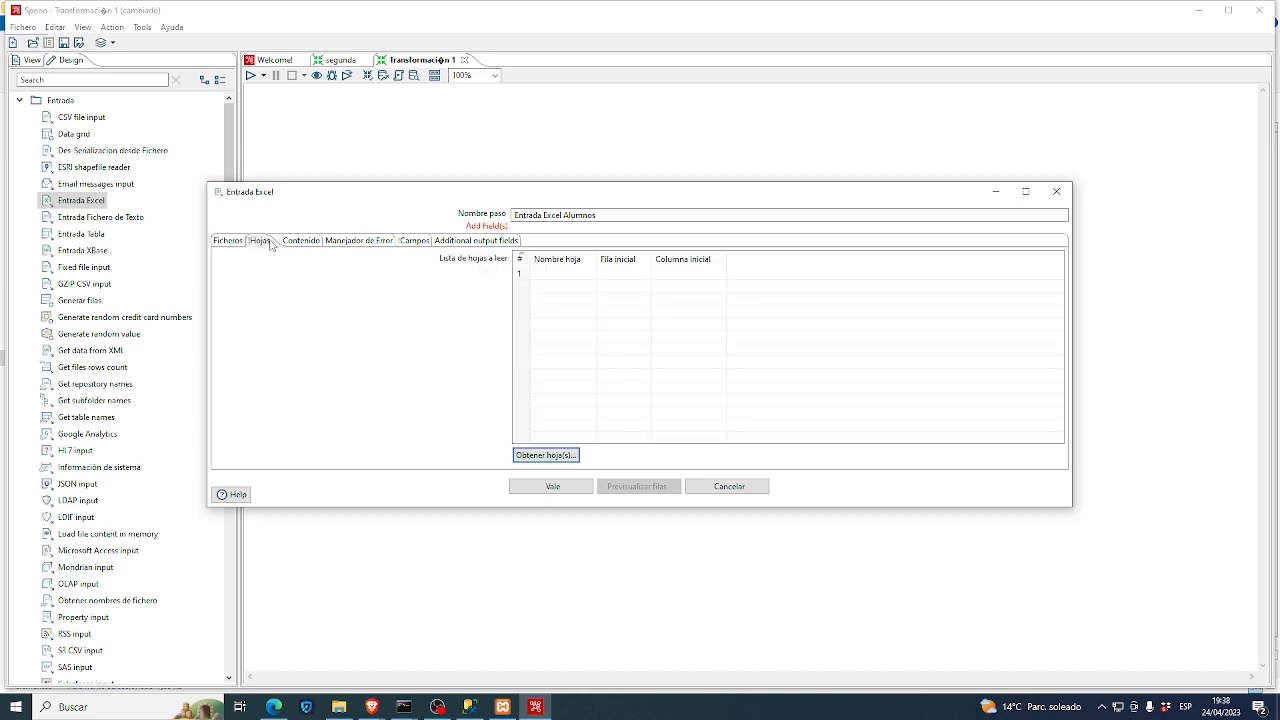
left_click(548, 459)
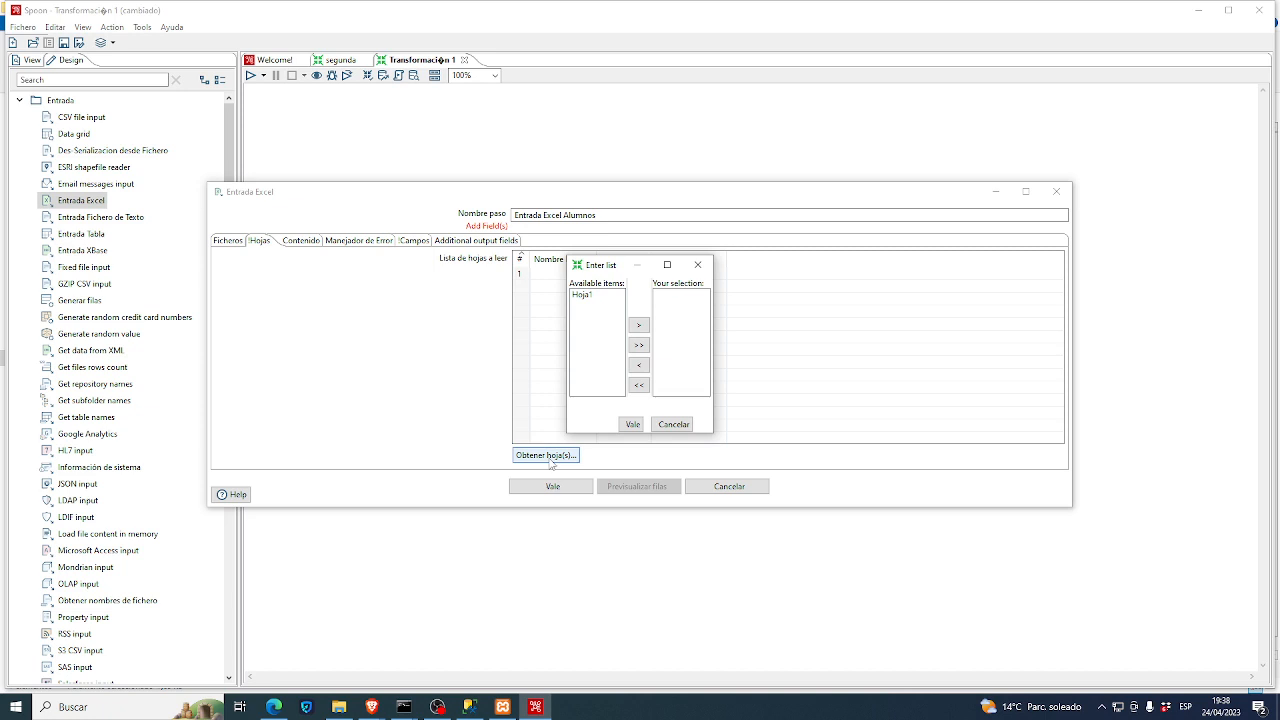
double_click(584, 296)
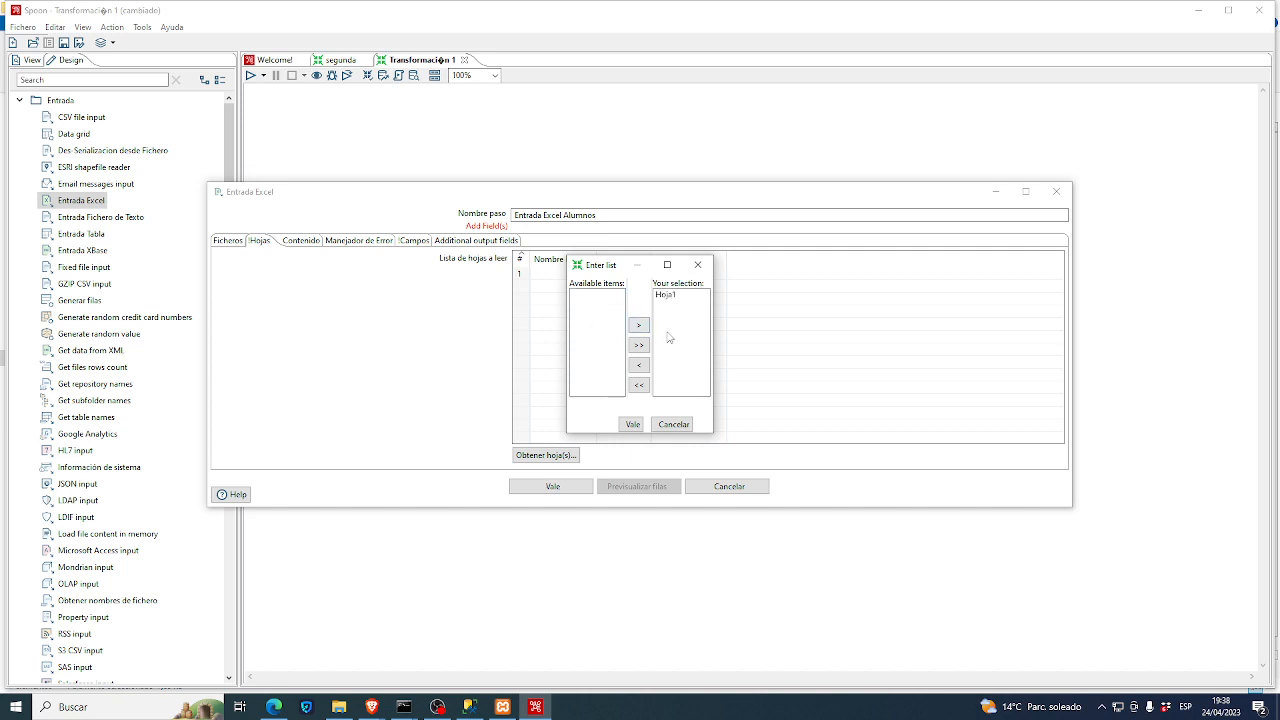
left_click(633, 425)
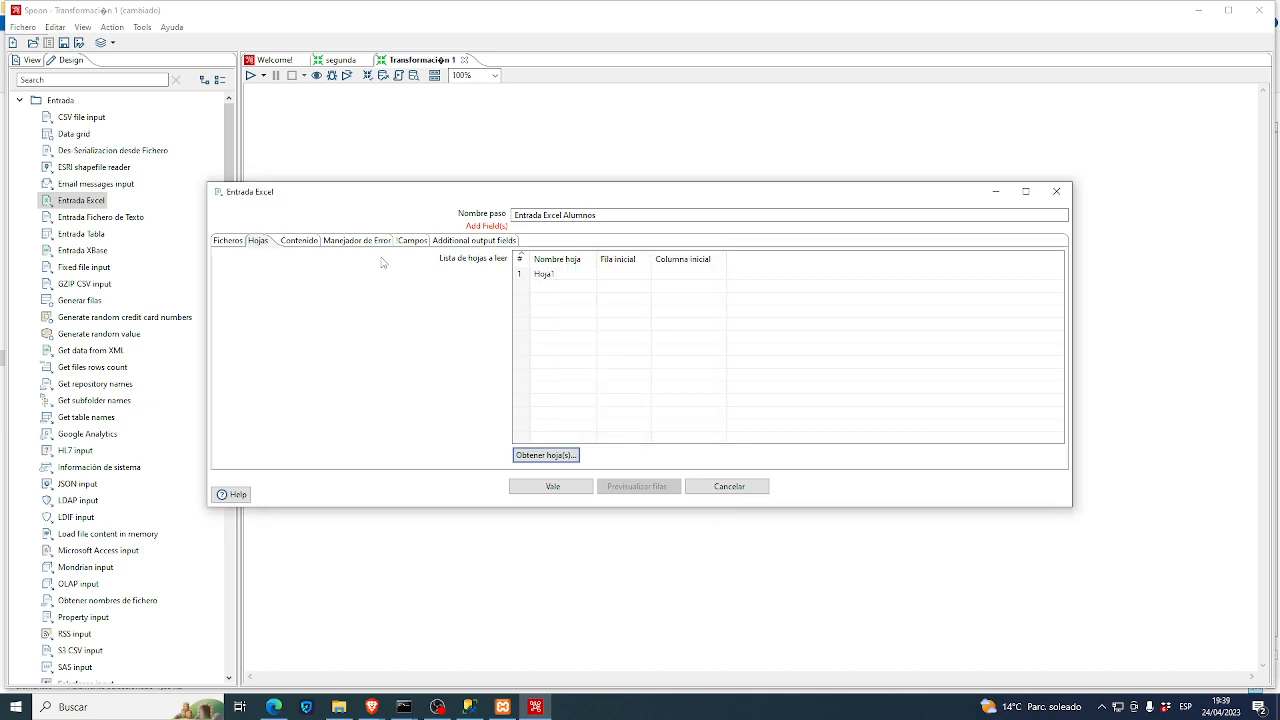
left_click(305, 240)
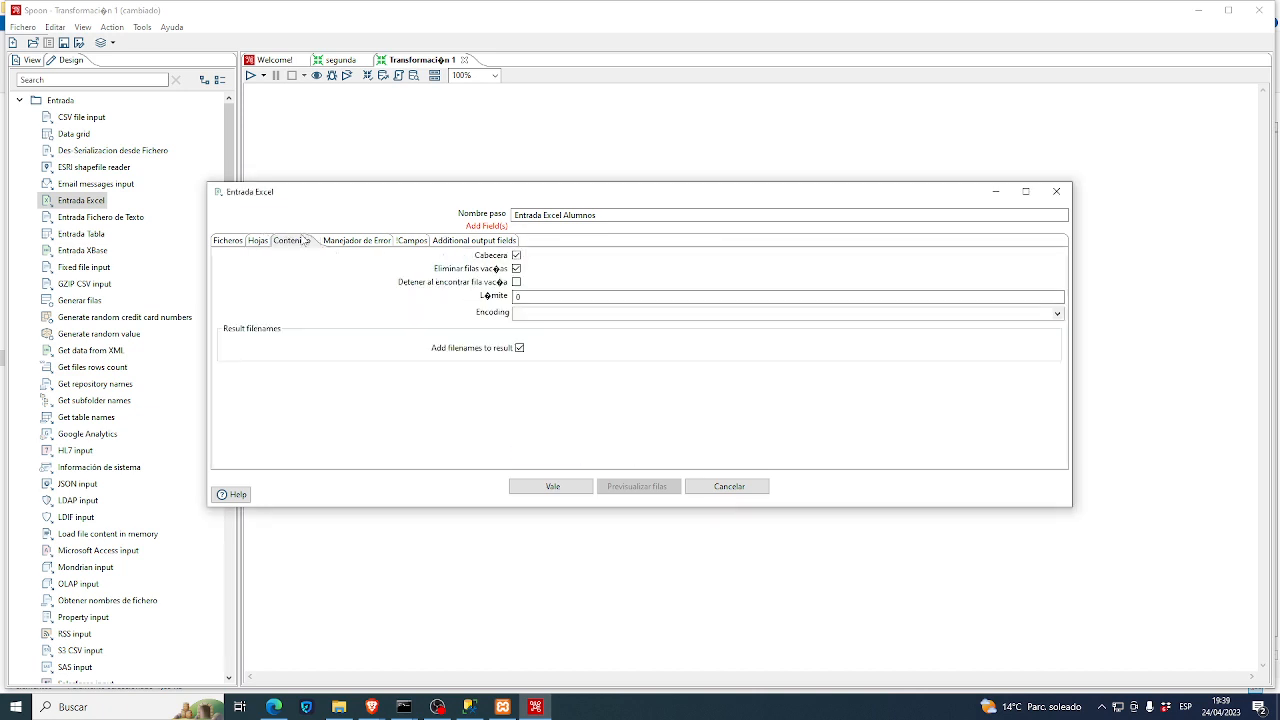
- Load header fields id and dni (Number), apellido and nombre (String) in the Campos tab
left_click(410, 242)
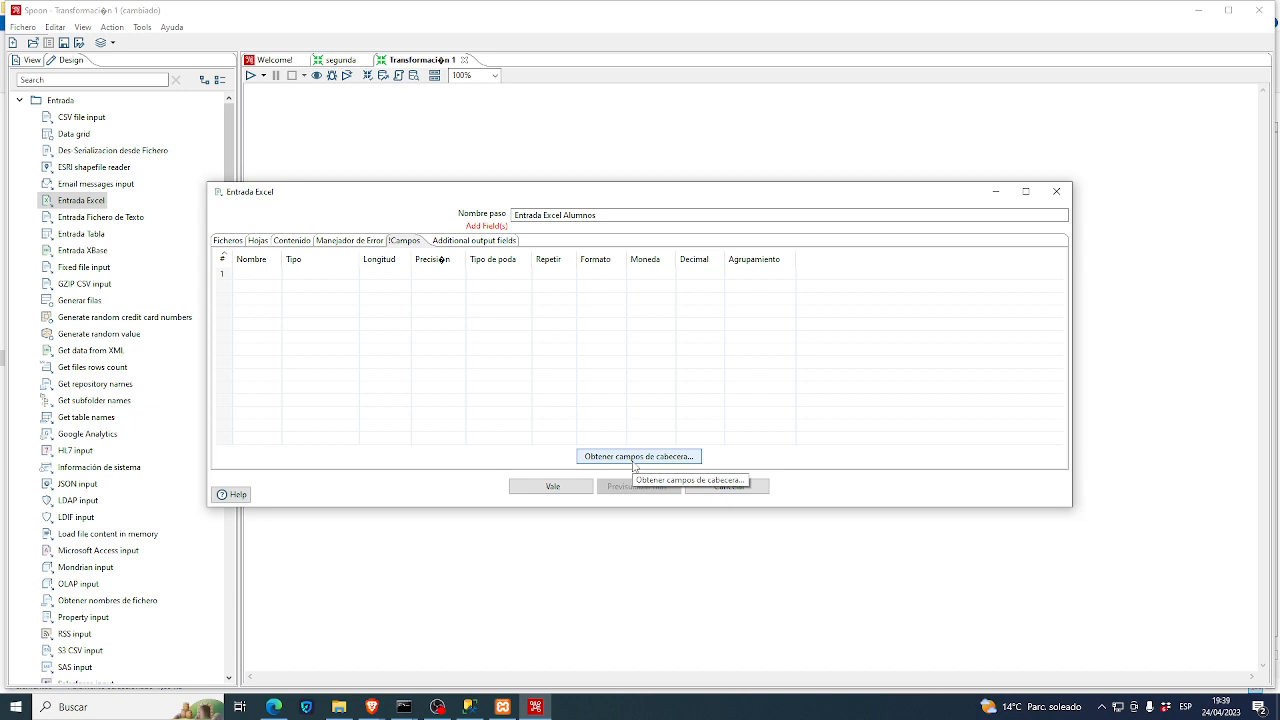
left_click(634, 460)
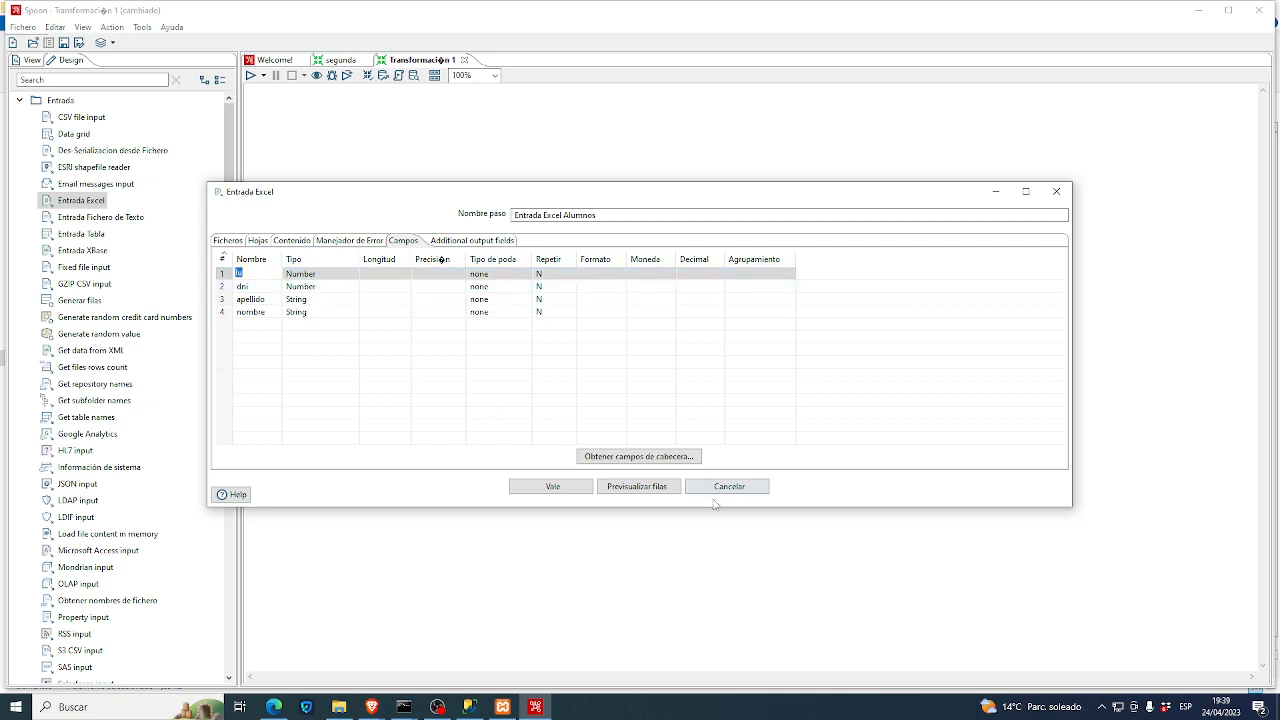
- Preview up to 1000 rows, showing three students, then confirm the Excel step settings
left_click(646, 488)
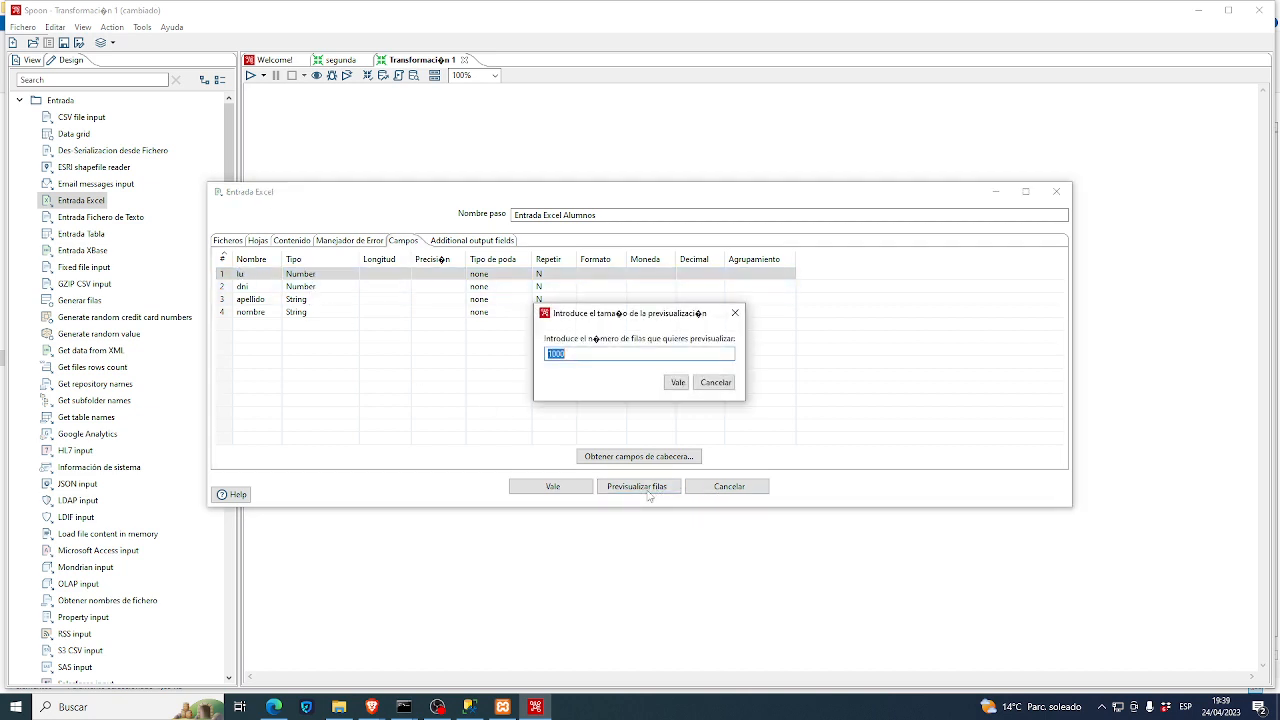
left_click(678, 383)
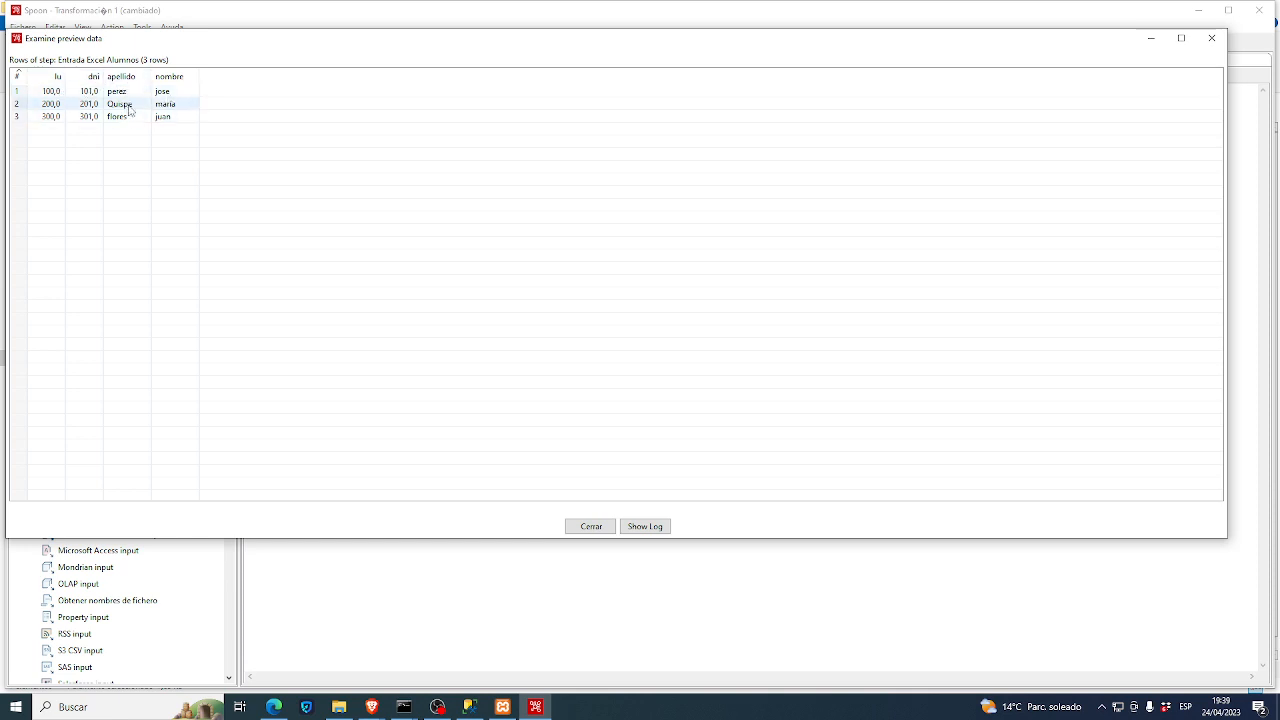
left_click(589, 526)
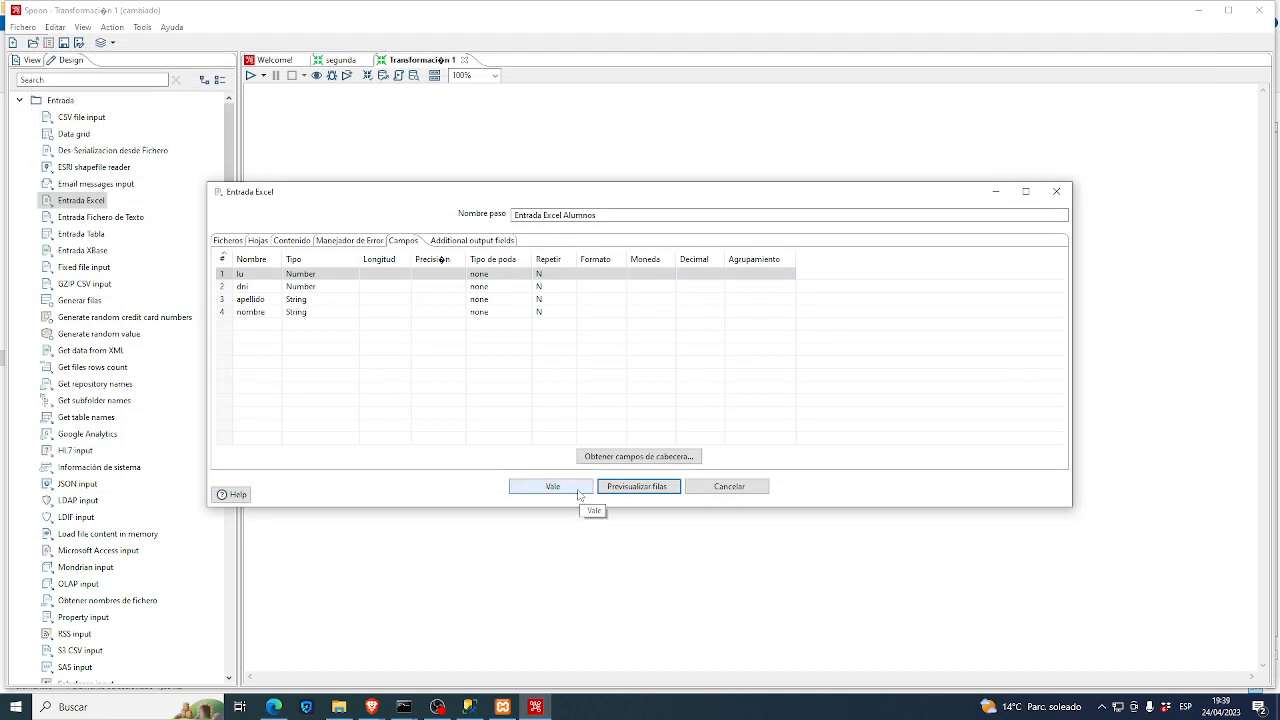
left_click(578, 495)
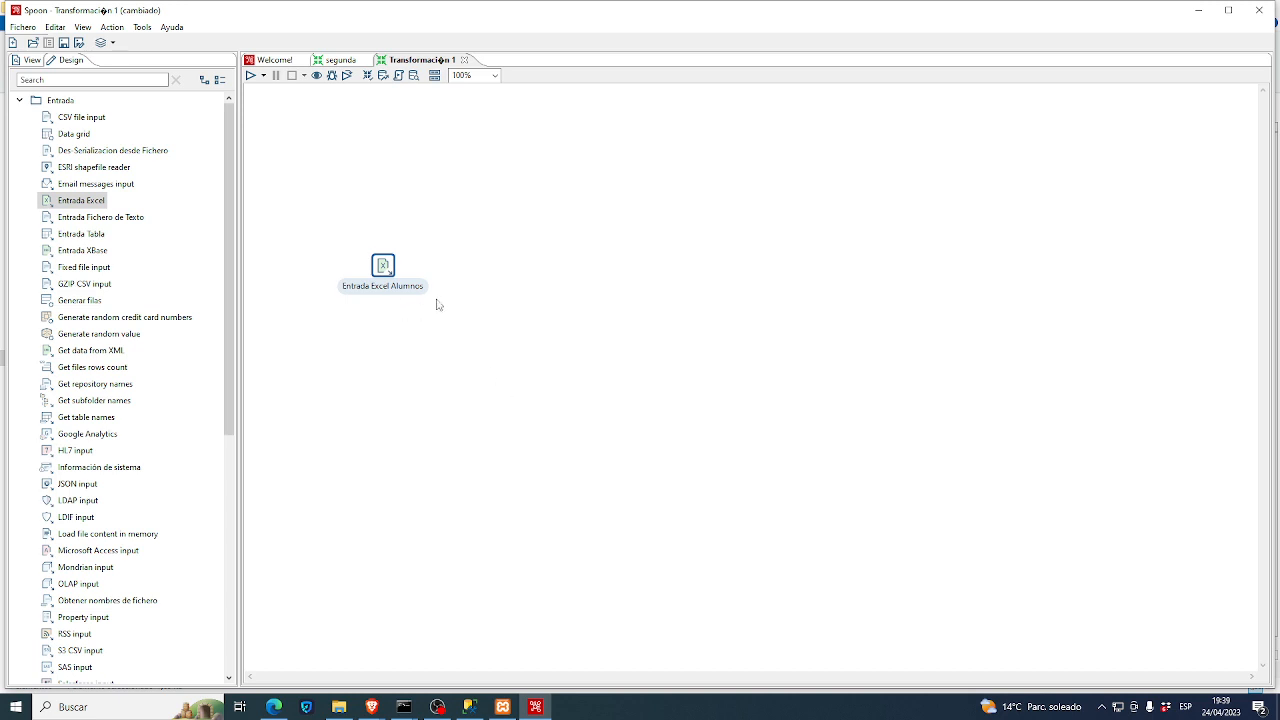
- Nudge the Excel step upward and switch the Design tree from Entrada to Salida steps
left_click_drag(385, 274, 388, 254)
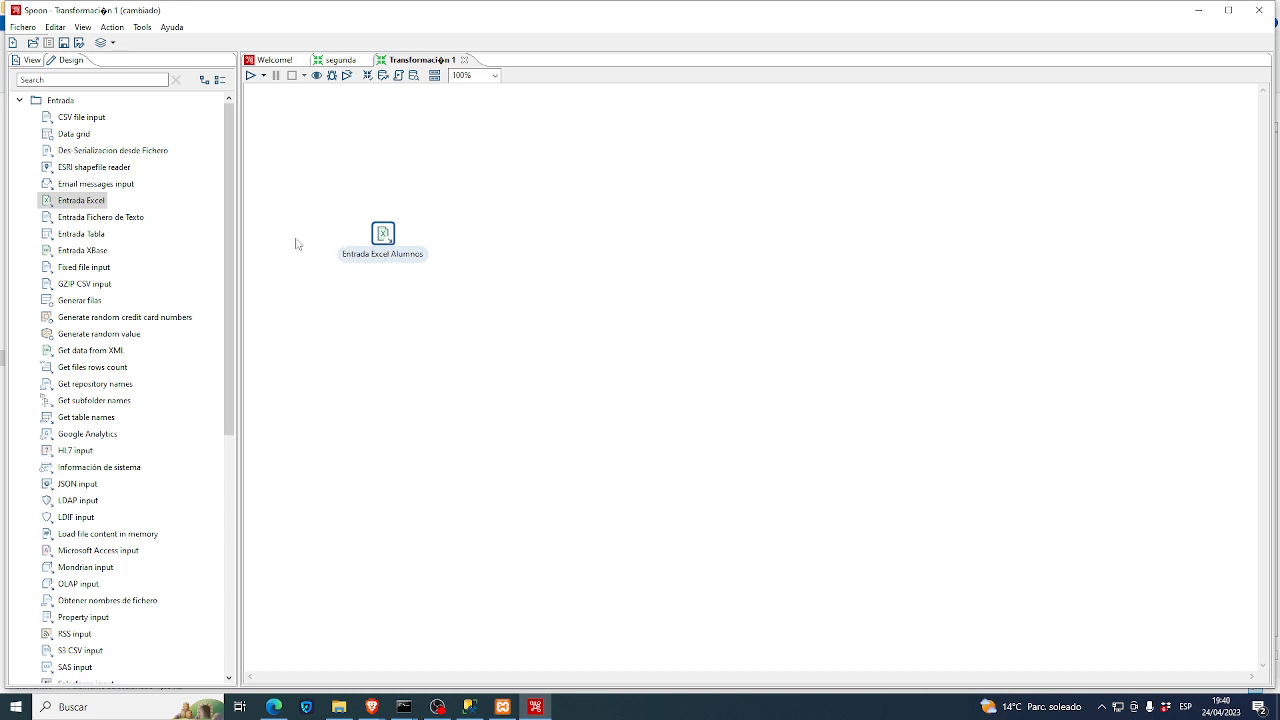
left_click(24, 103)
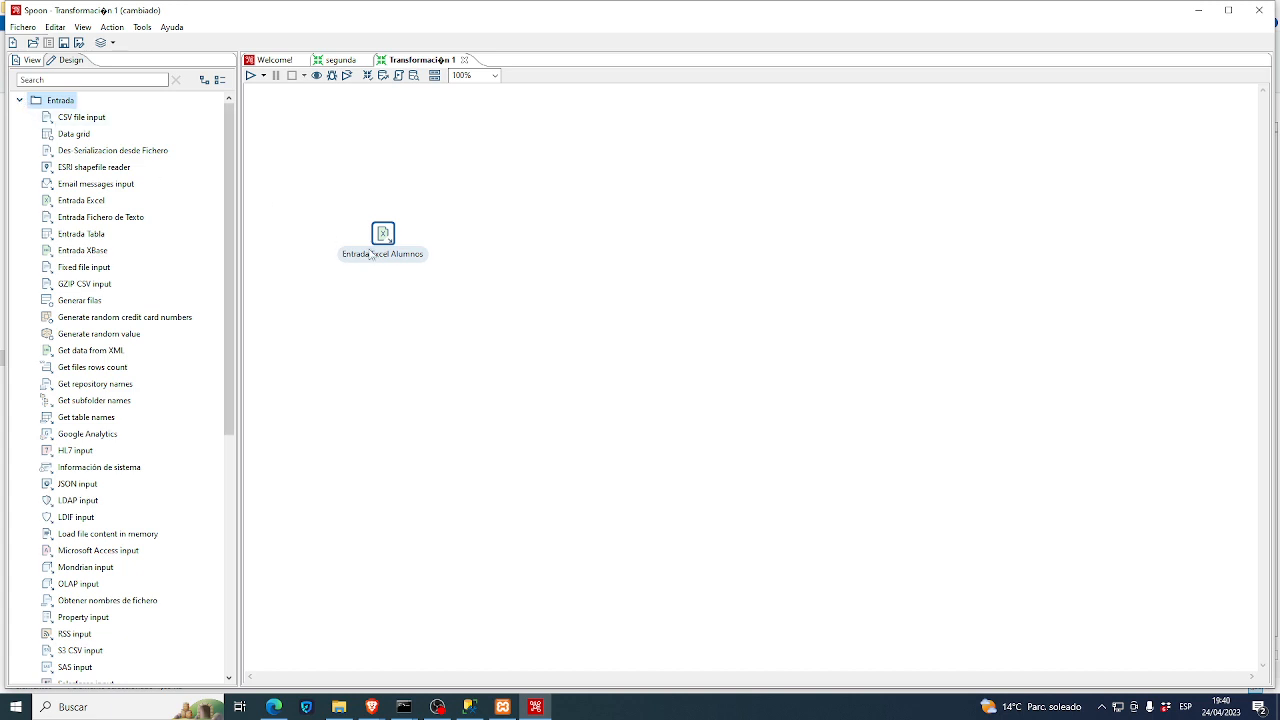
left_click(22, 103)
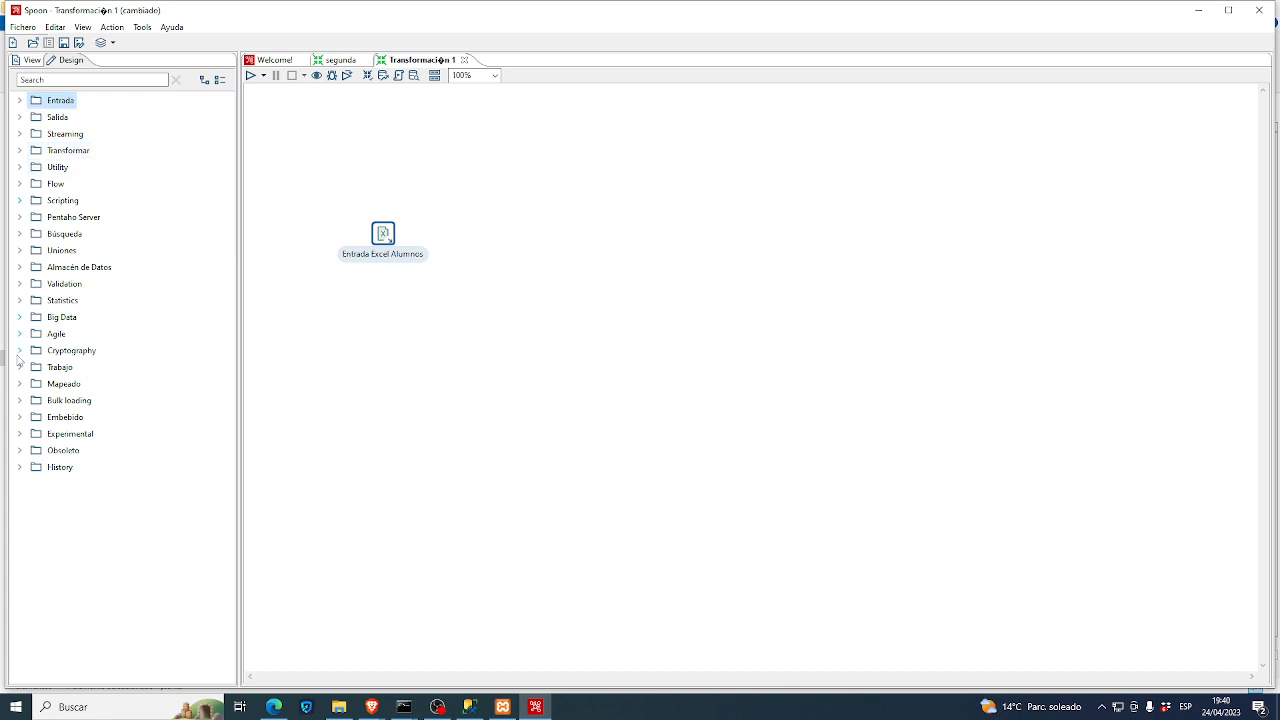
left_click(24, 118)
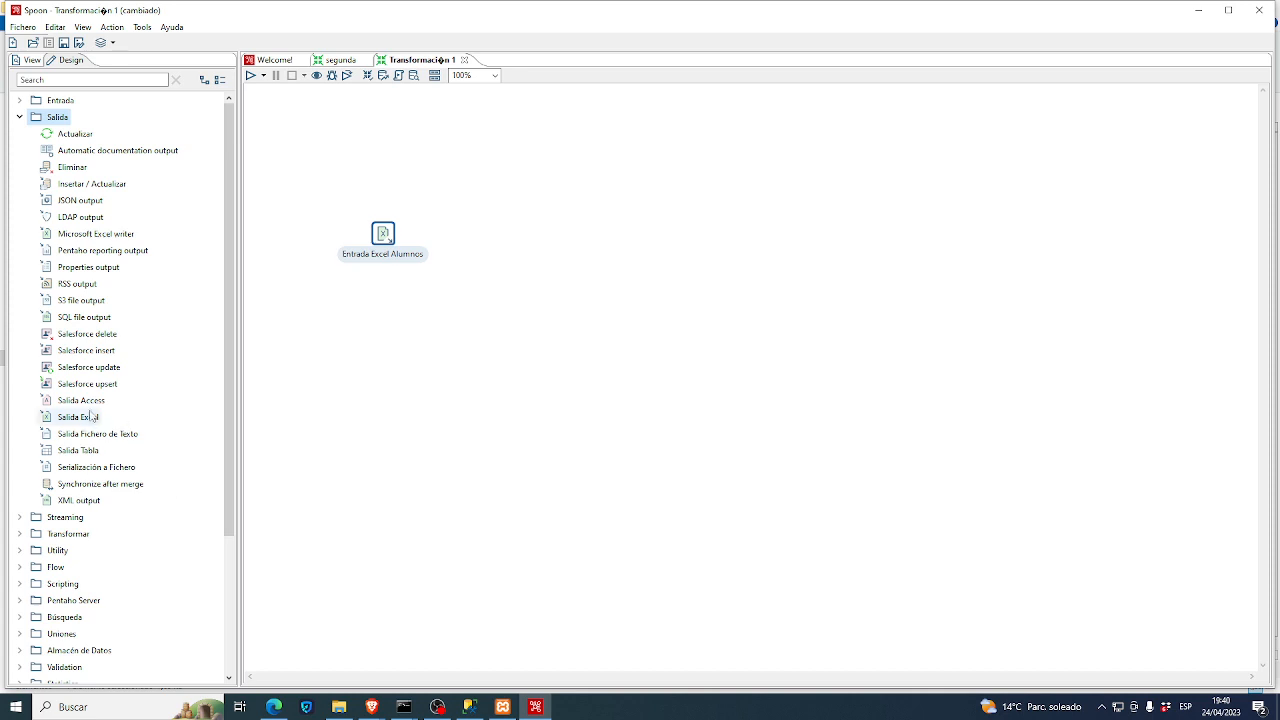
- Place a Salida Tabla step to the right of Entrada Excel Alumnos
left_click_drag(90, 450, 606, 240)
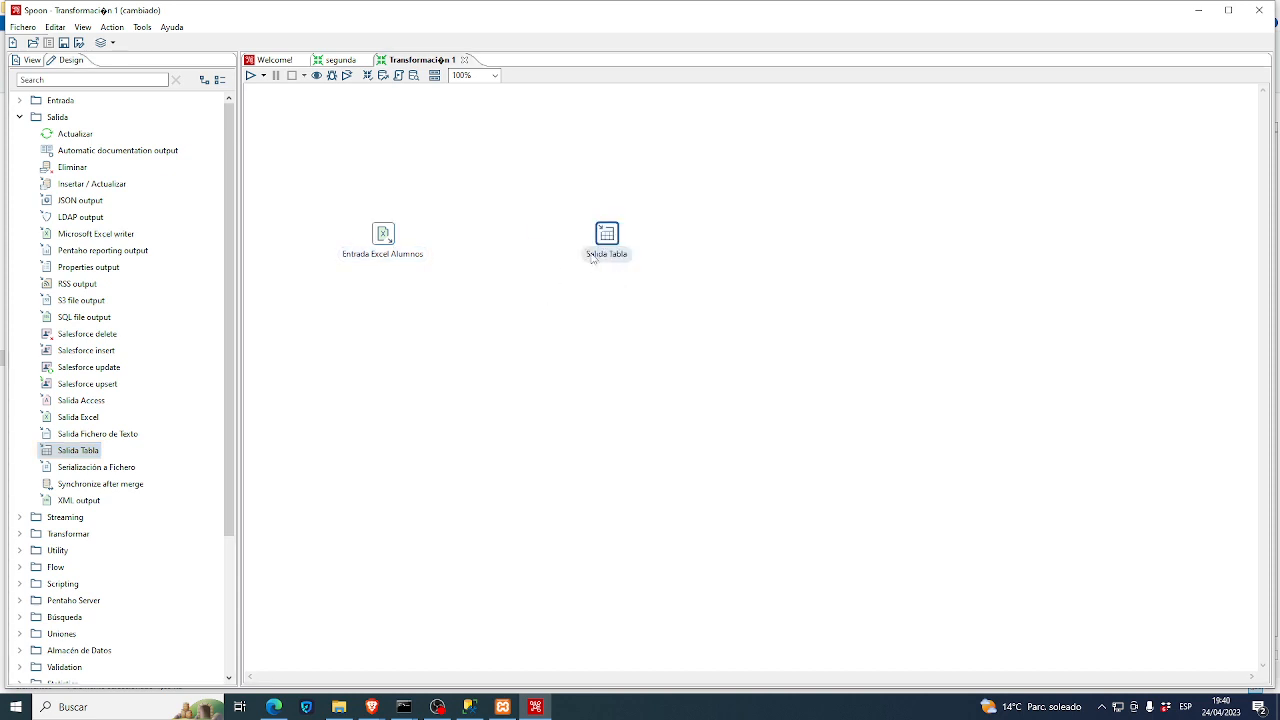
left_click_drag(612, 250, 580, 255)
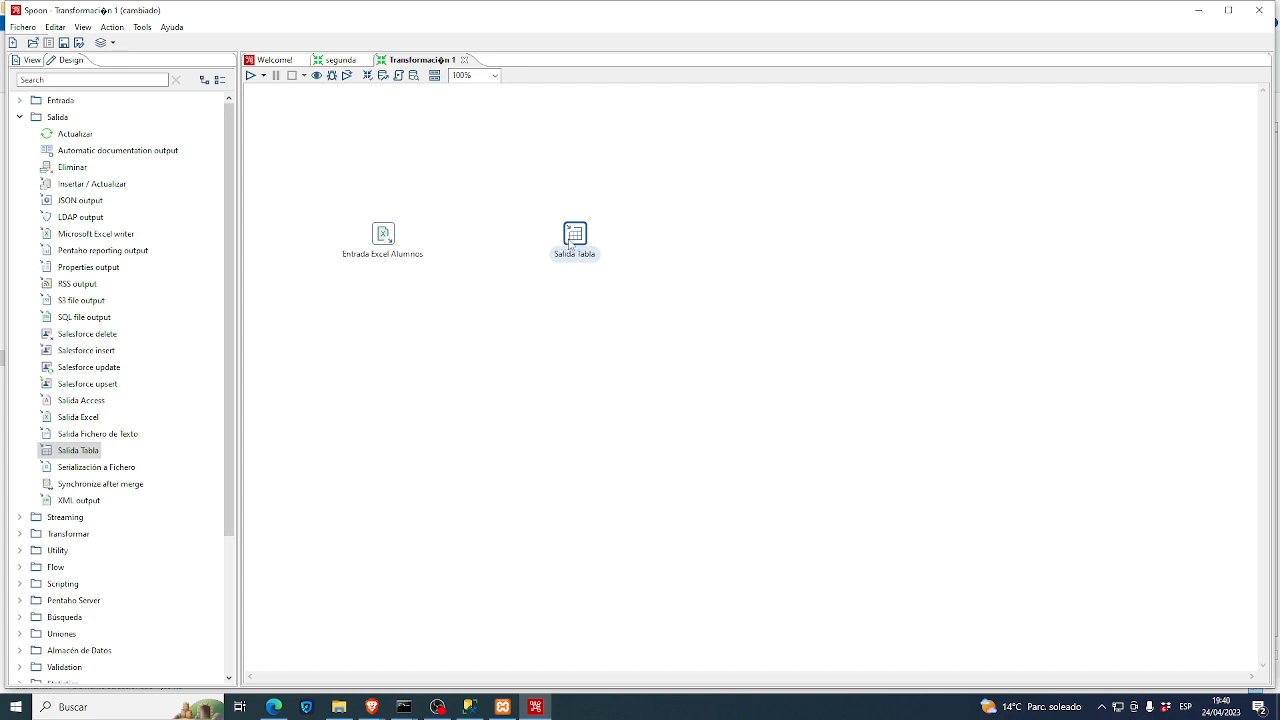
mouse_move(572, 240)
left_click(393, 248)
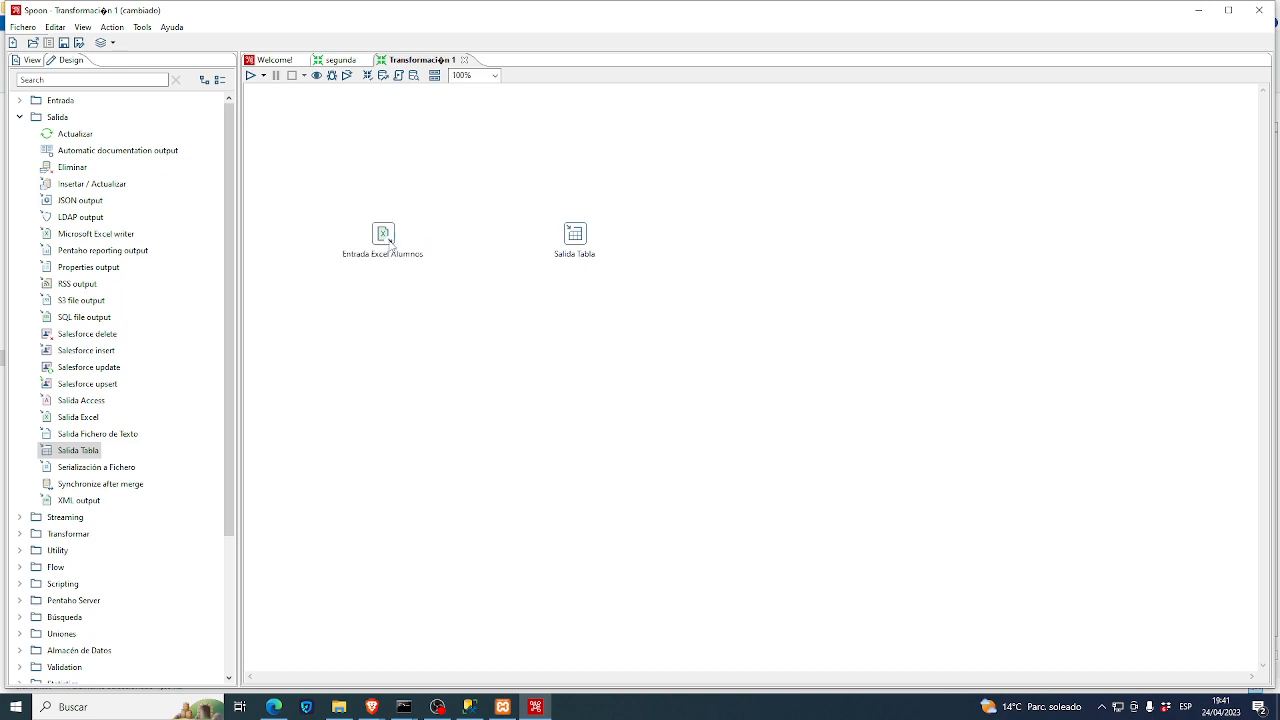
mouse_move(389, 246)
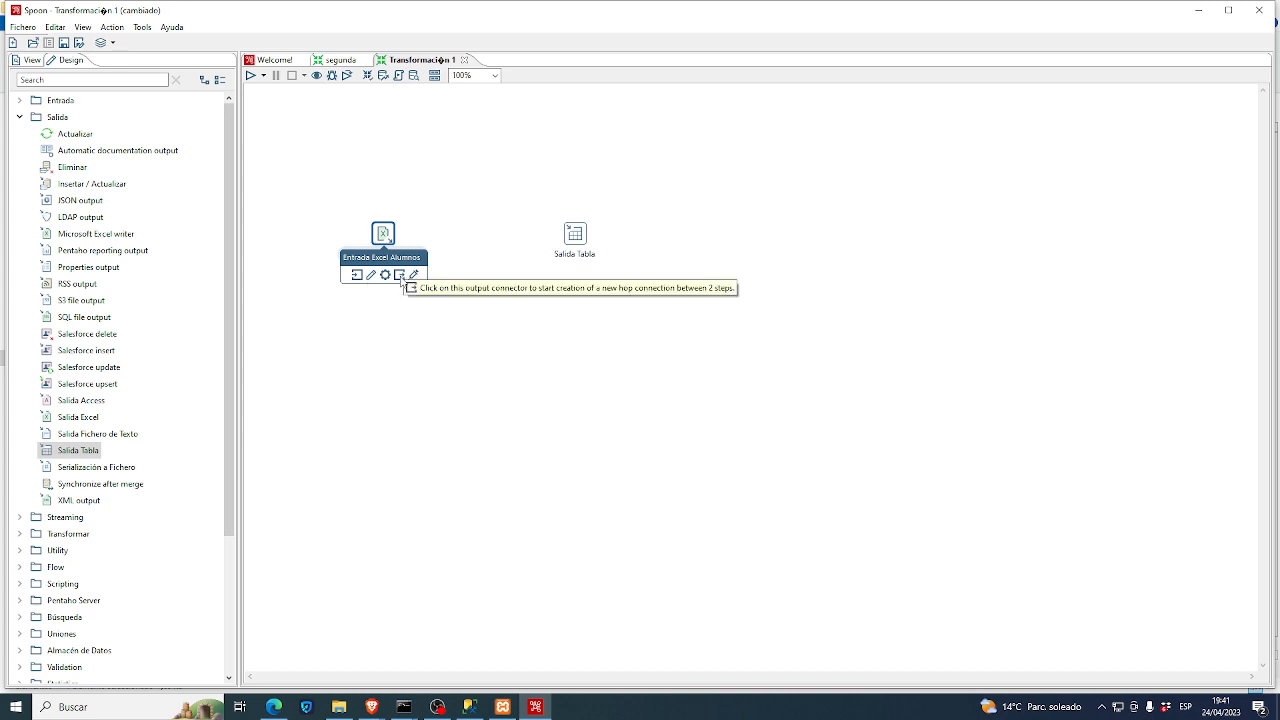
- Draw a hop from Entrada Excel Alumnos to Salida Tabla
left_click_drag(400, 283, 567, 236)
mouse_move(580, 234)
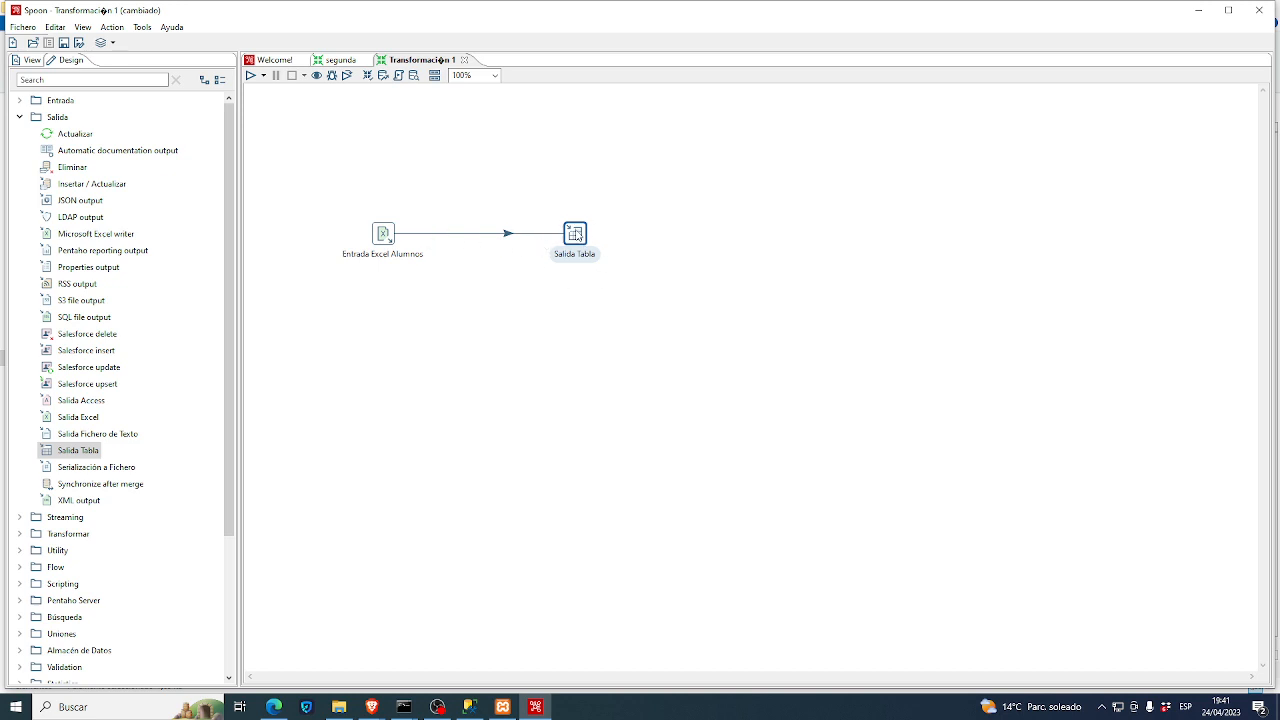
mouse_move(566, 237)
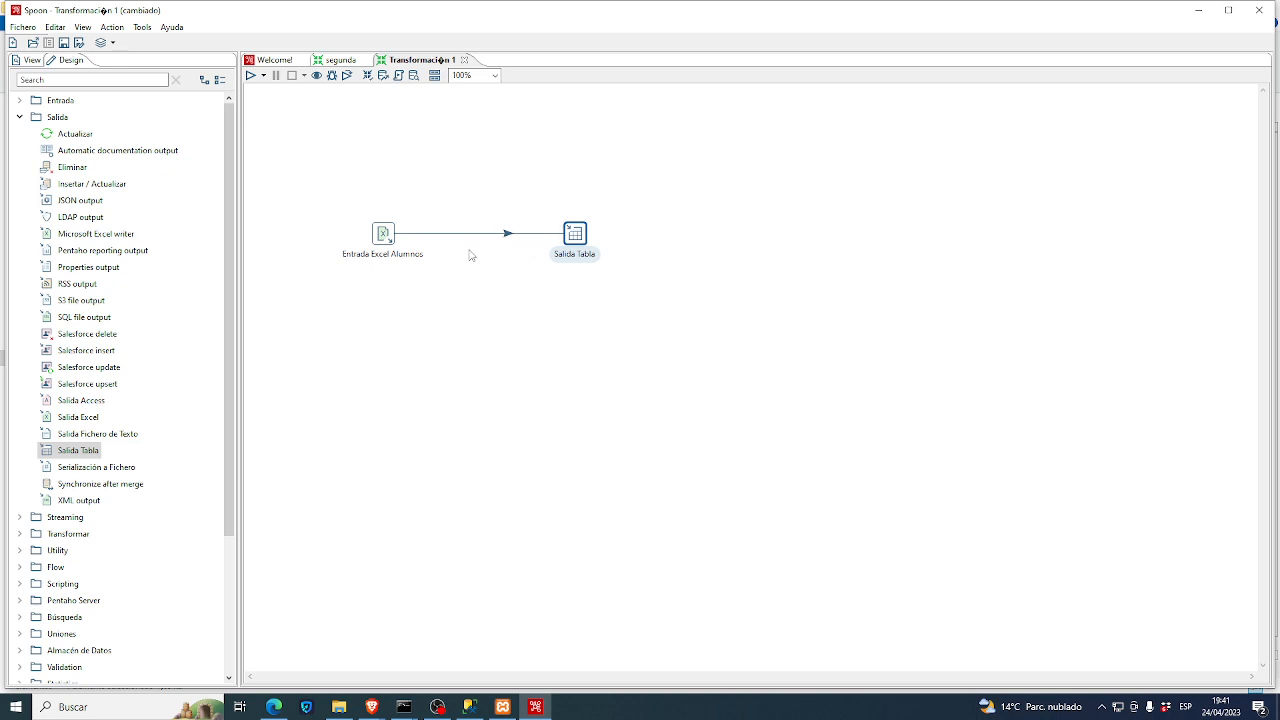
- Rename the table output step to Salida Tabla Alumnos and bring up XAMPP Control Panel
double_click(573, 243)
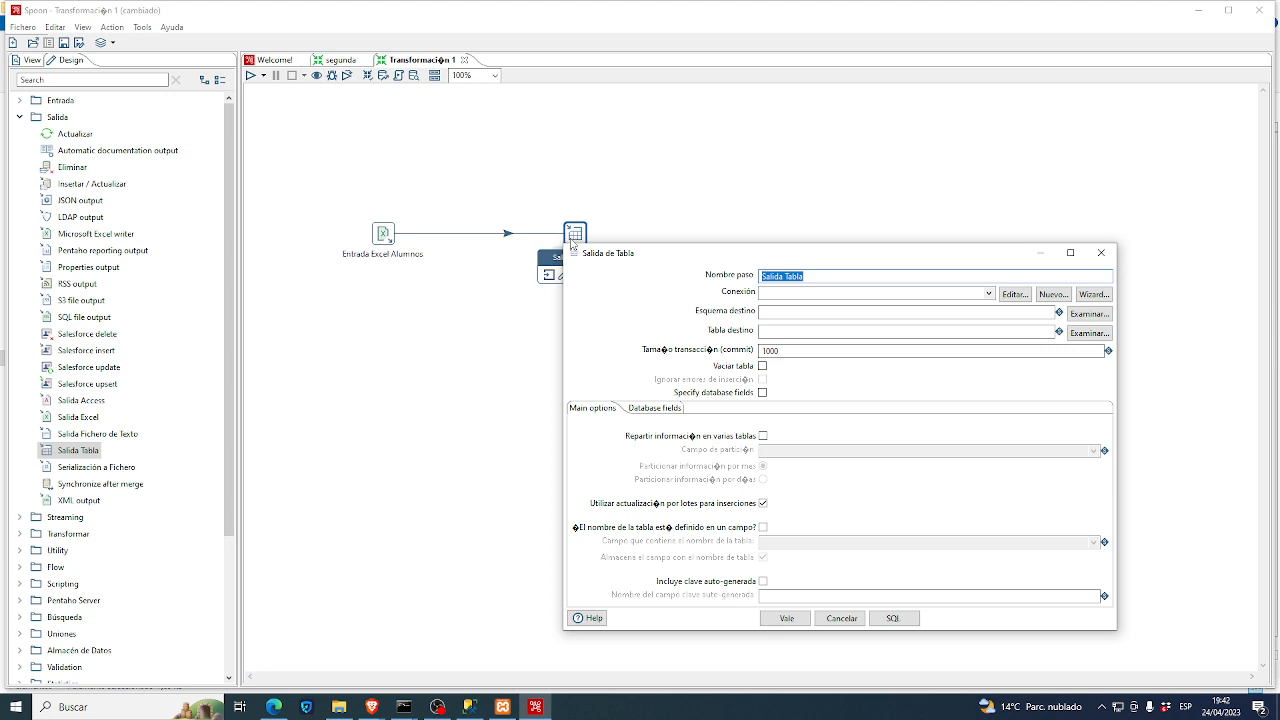
left_click(835, 277)
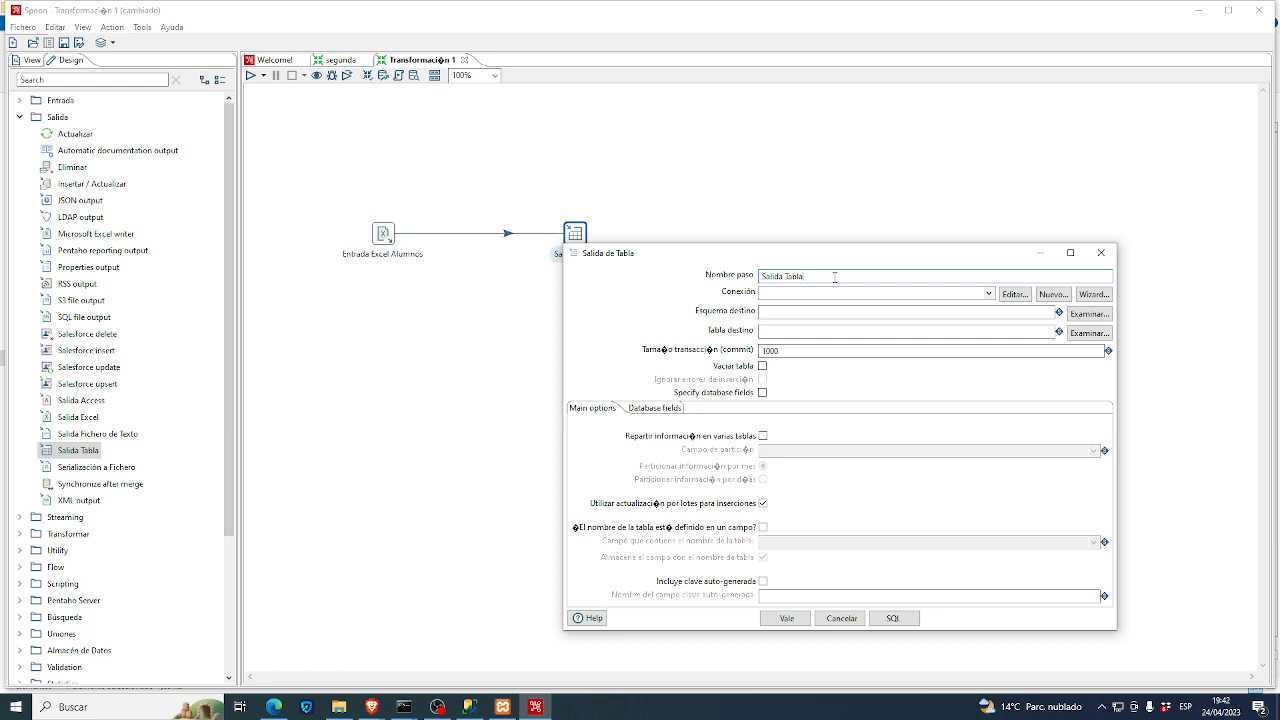
type("Alumni")
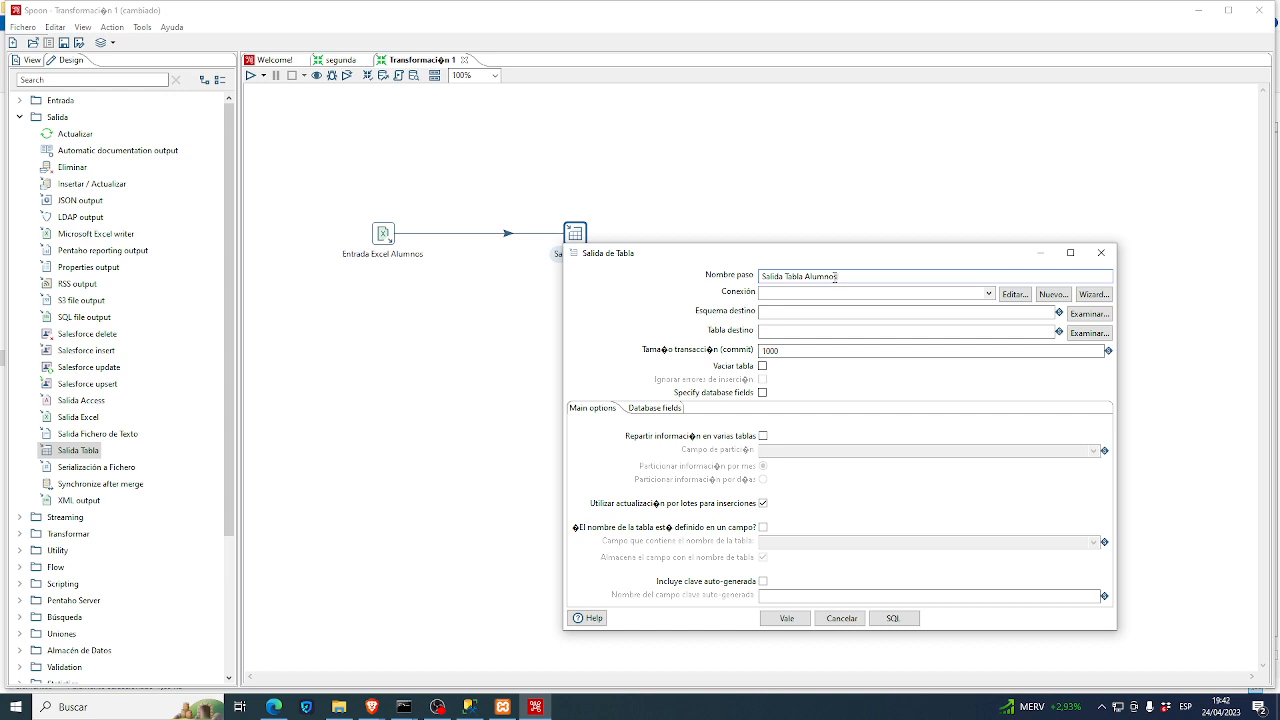
left_click(505, 707)
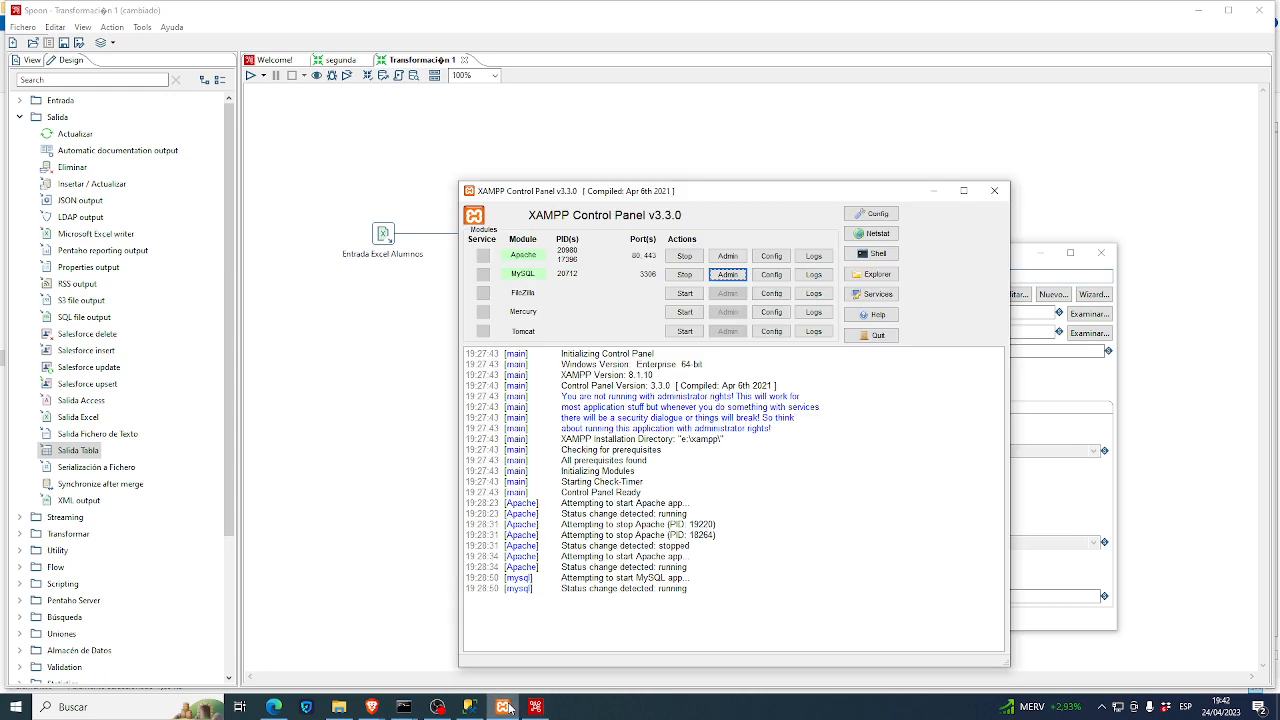
left_click(274, 707)
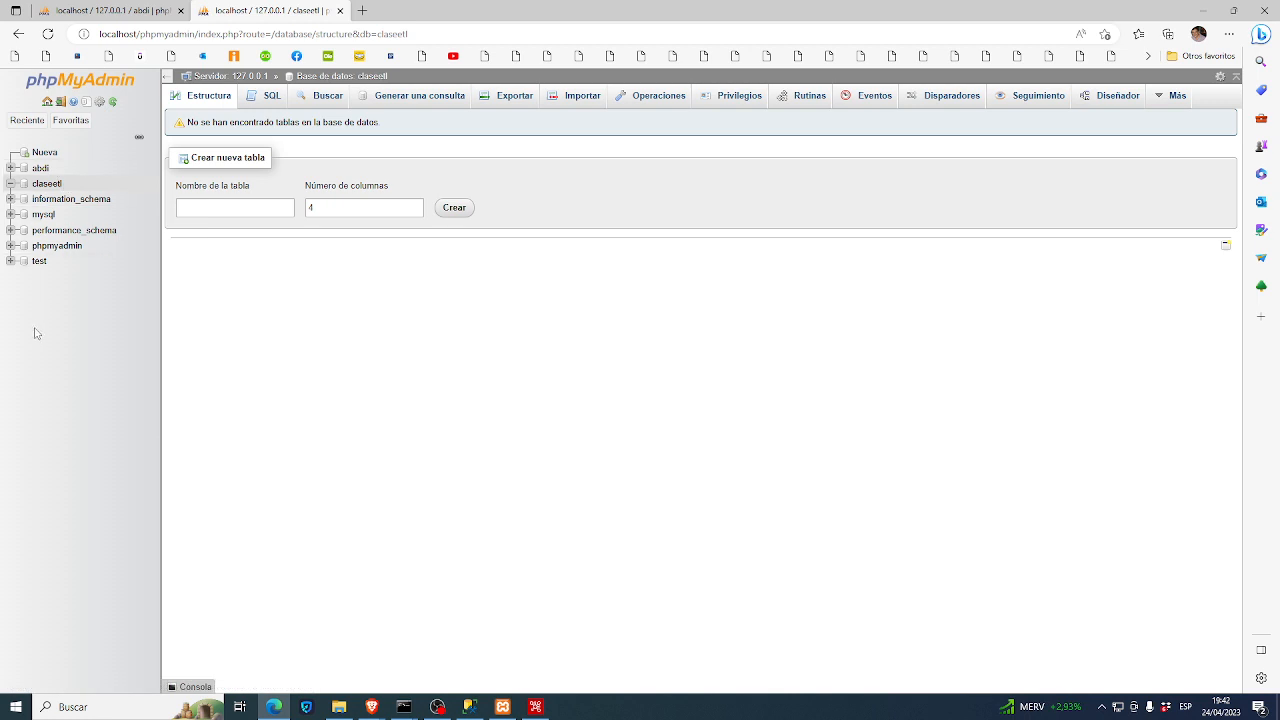
left_click(535, 708)
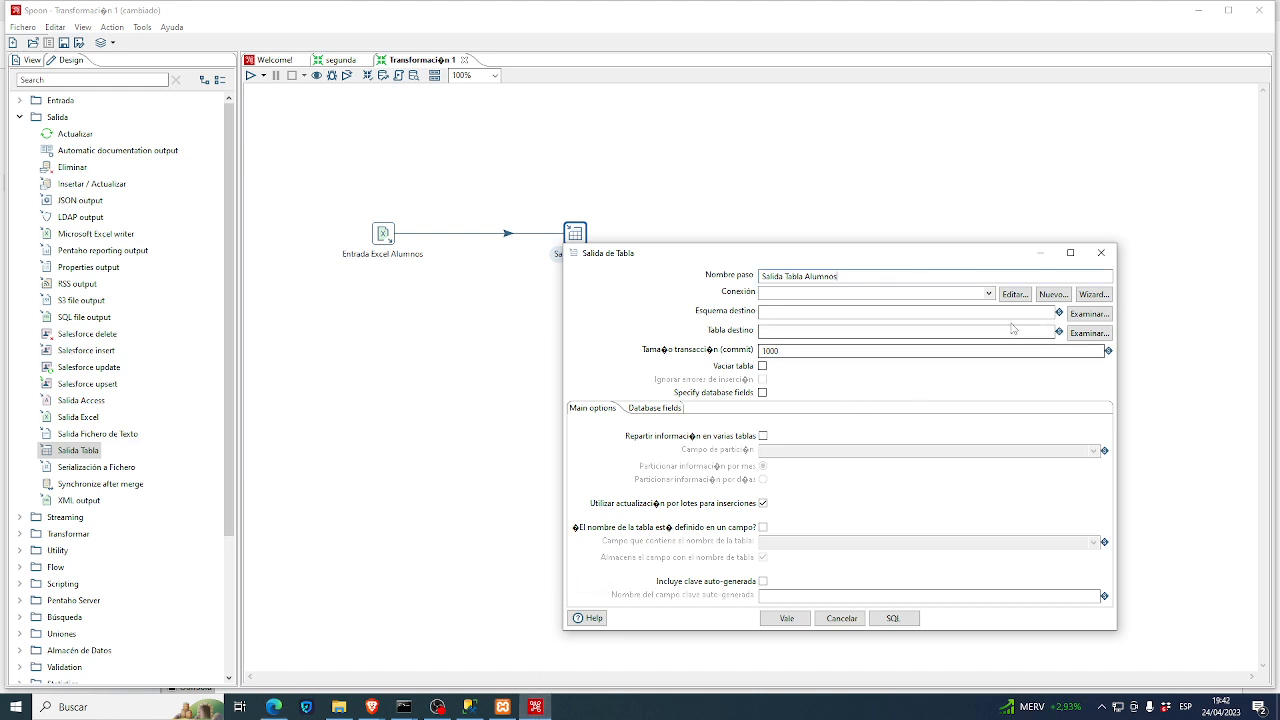
- Start a new database connection named 'conexionmysql'
left_click(1055, 296)
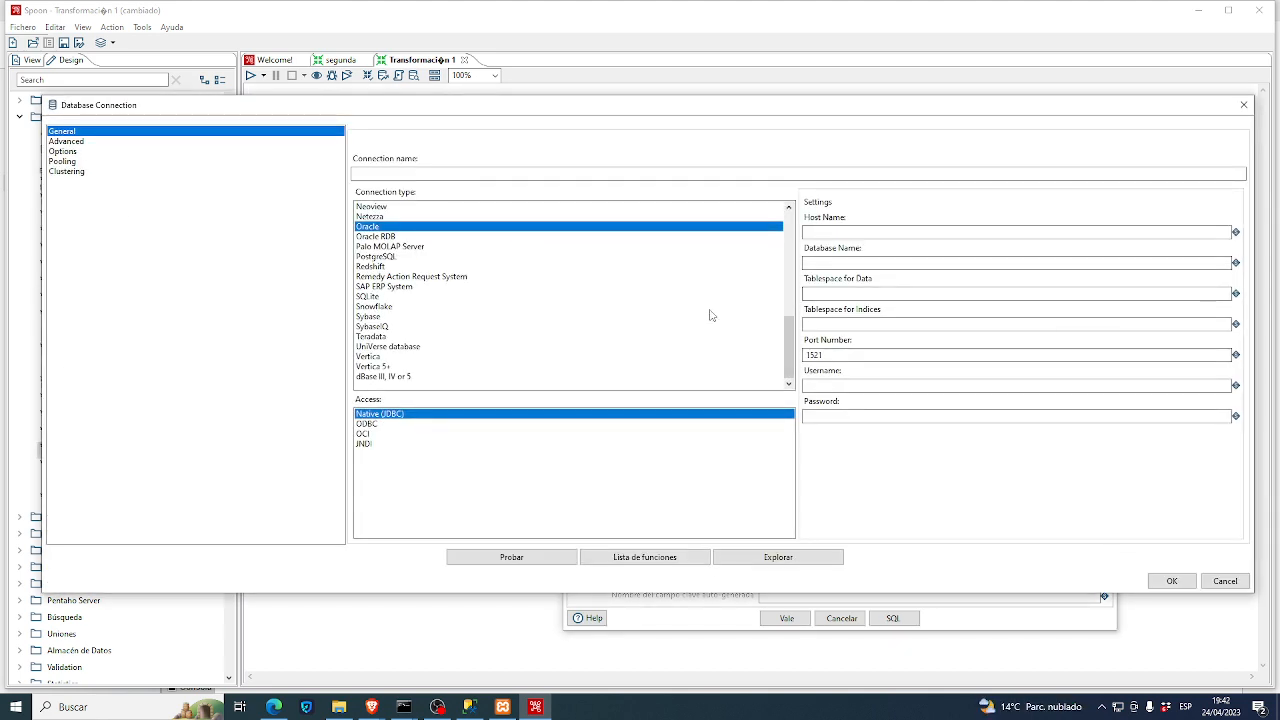
left_click(401, 177)
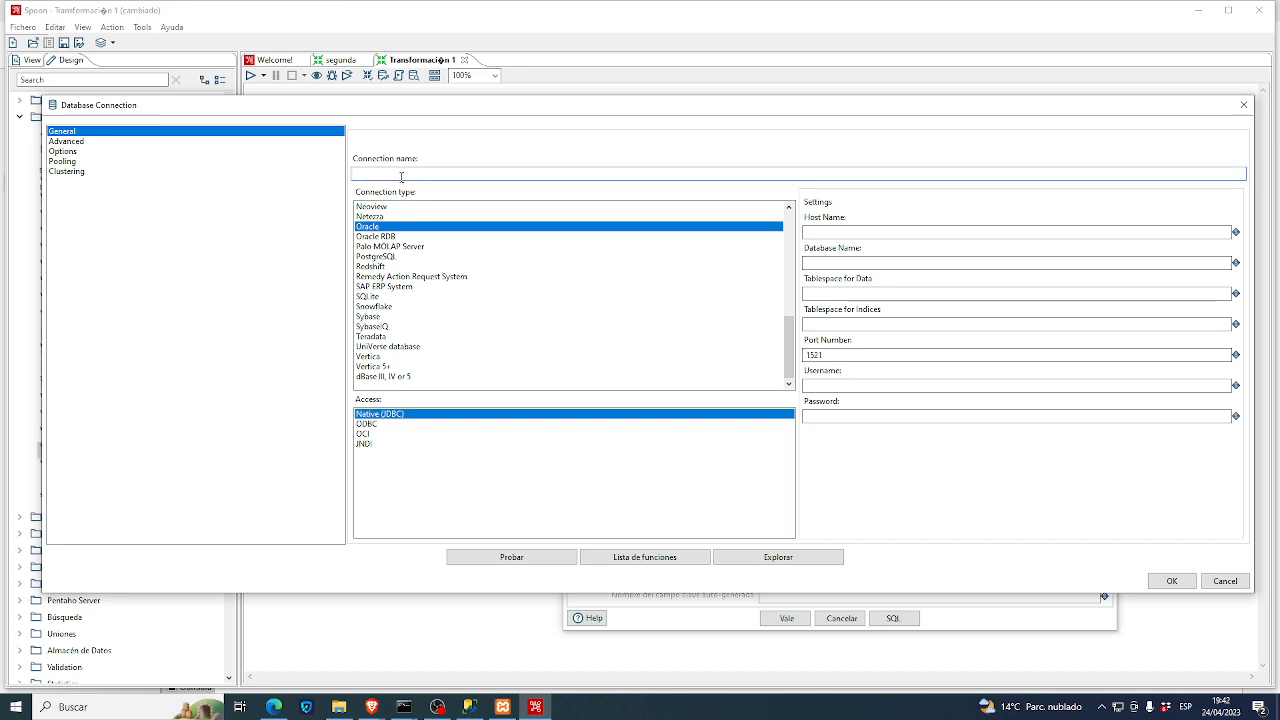
type("conexionmysql")
- Set the connection type to MySQL, using Native (JDBC) access on port 3306
left_click(813, 231)
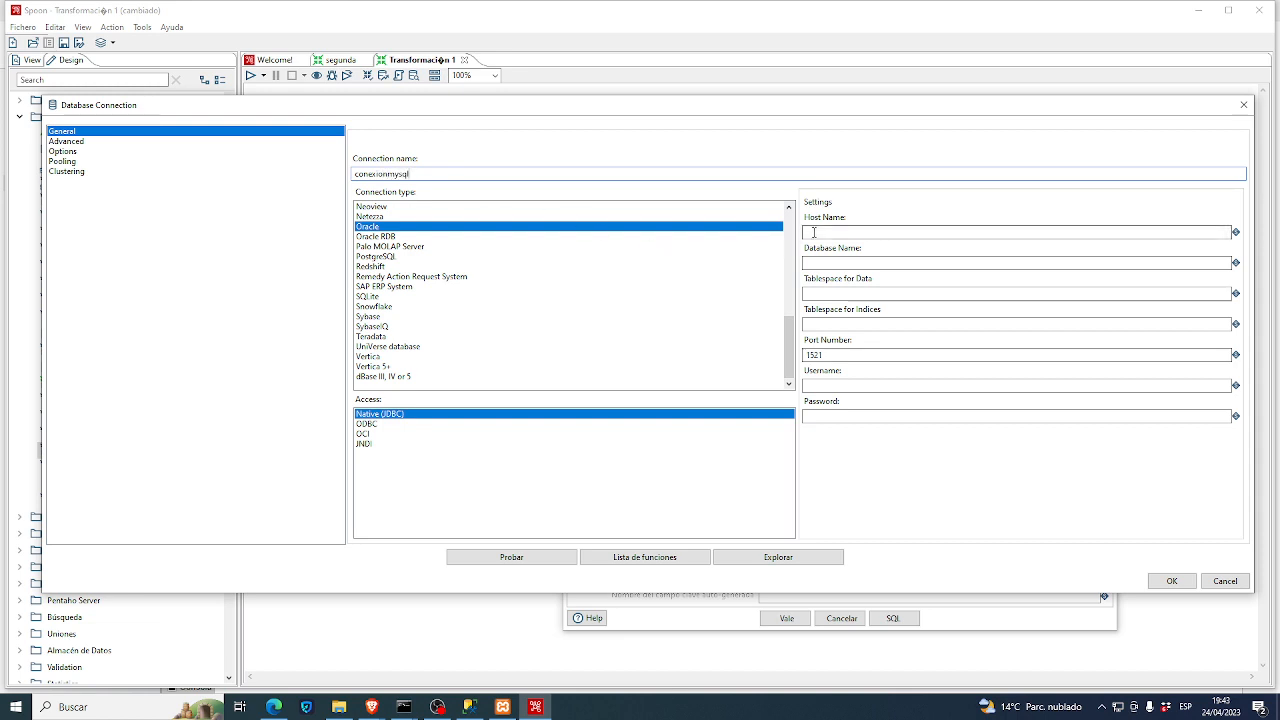
left_click(449, 279)
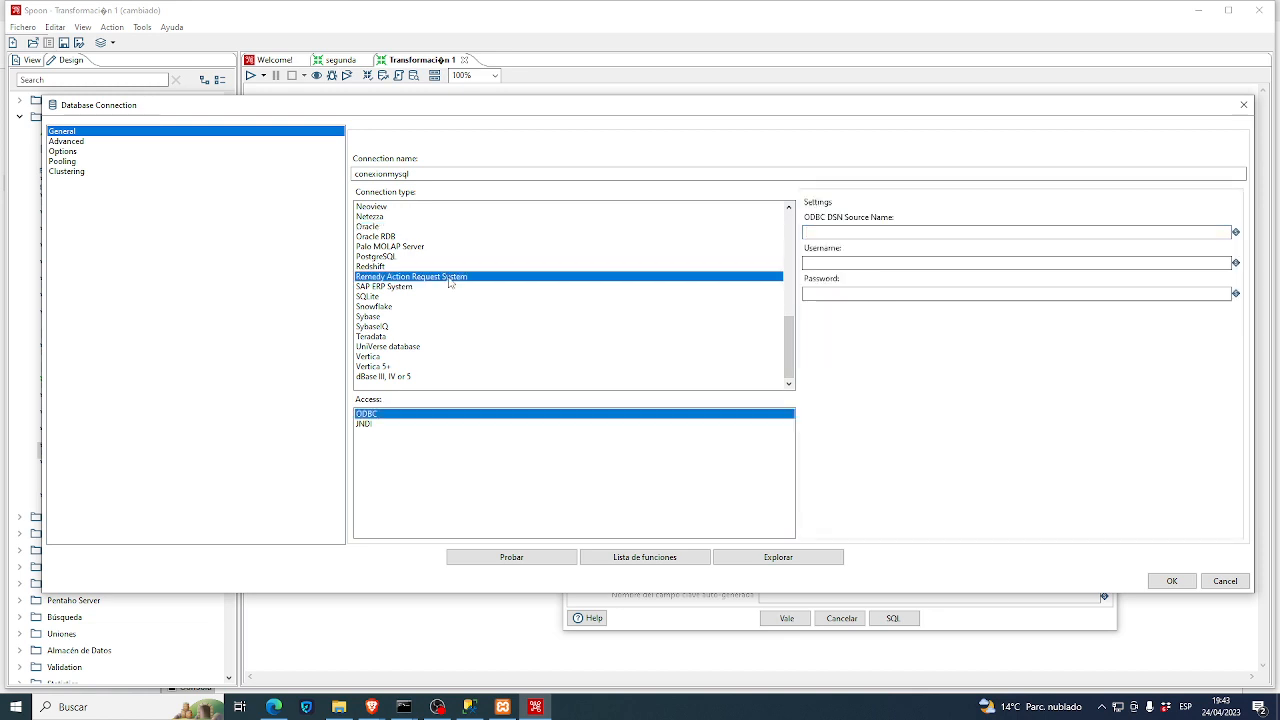
left_click(389, 237)
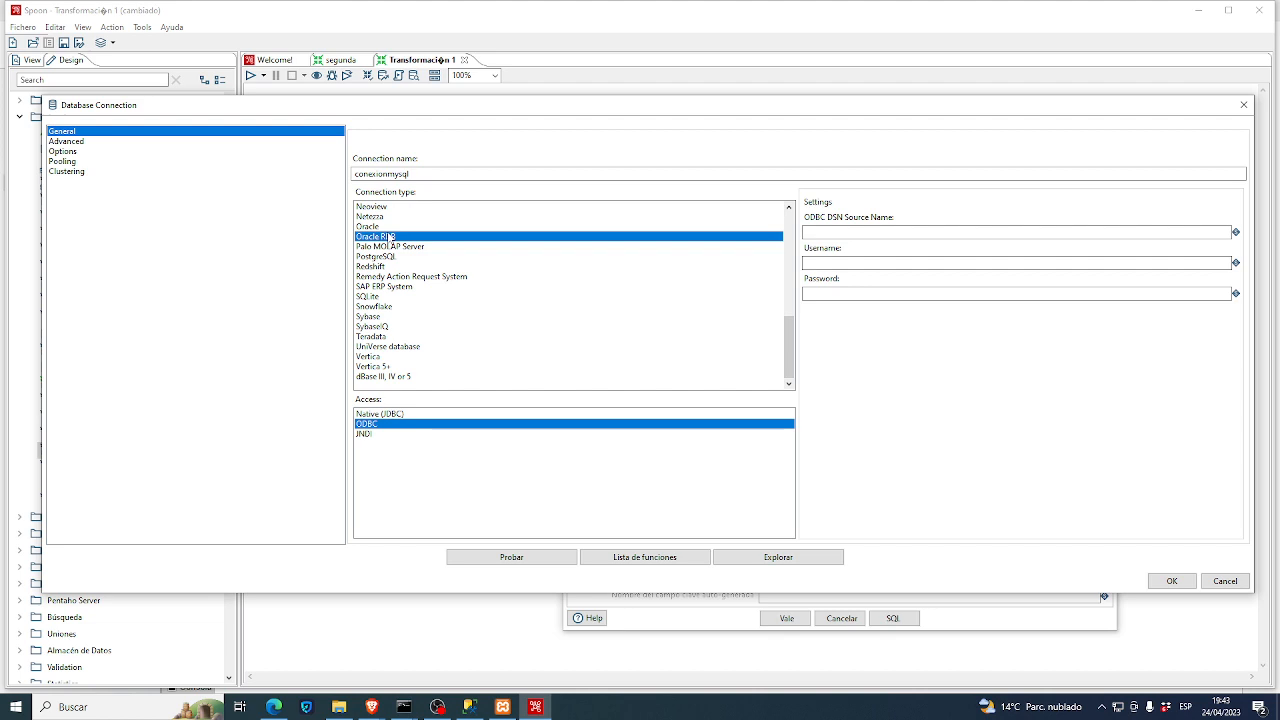
key("Up")
key("Up")
key("Up")
key("Up")
key("Up")
key("Up")
key("Up")
key("Up")
key("Up")
key("Up")
key("Up")
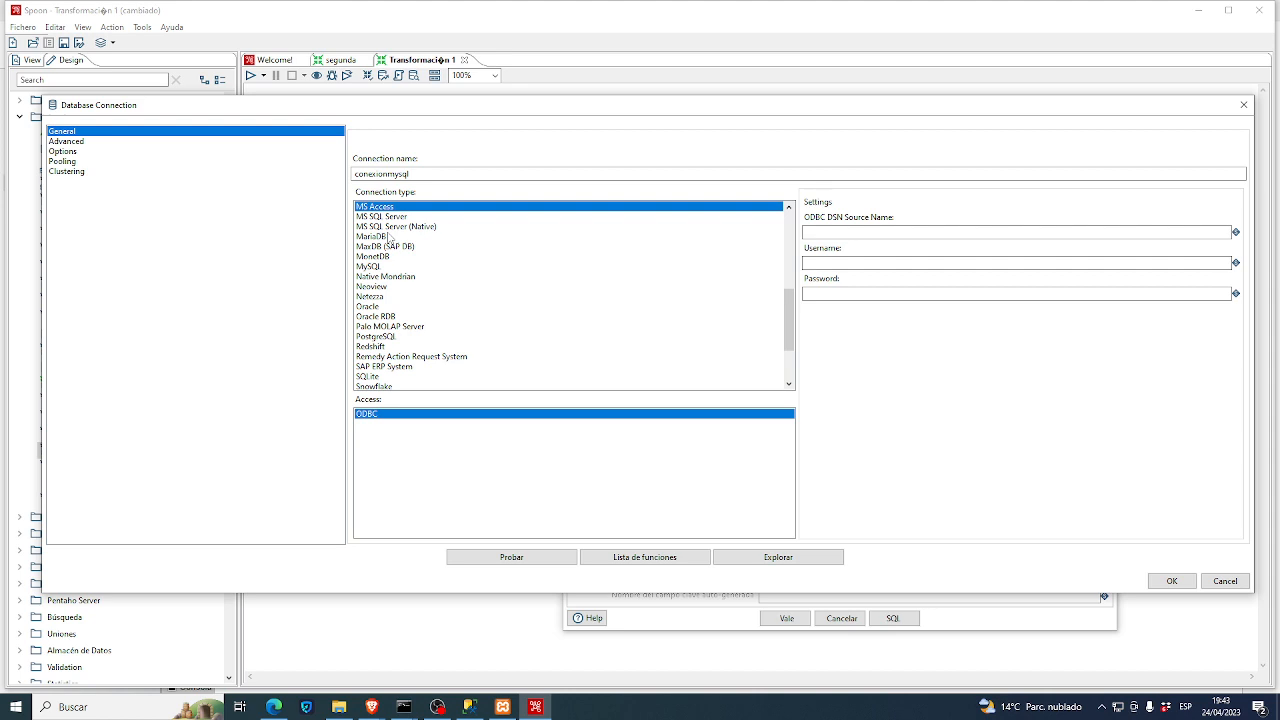
key("Up")
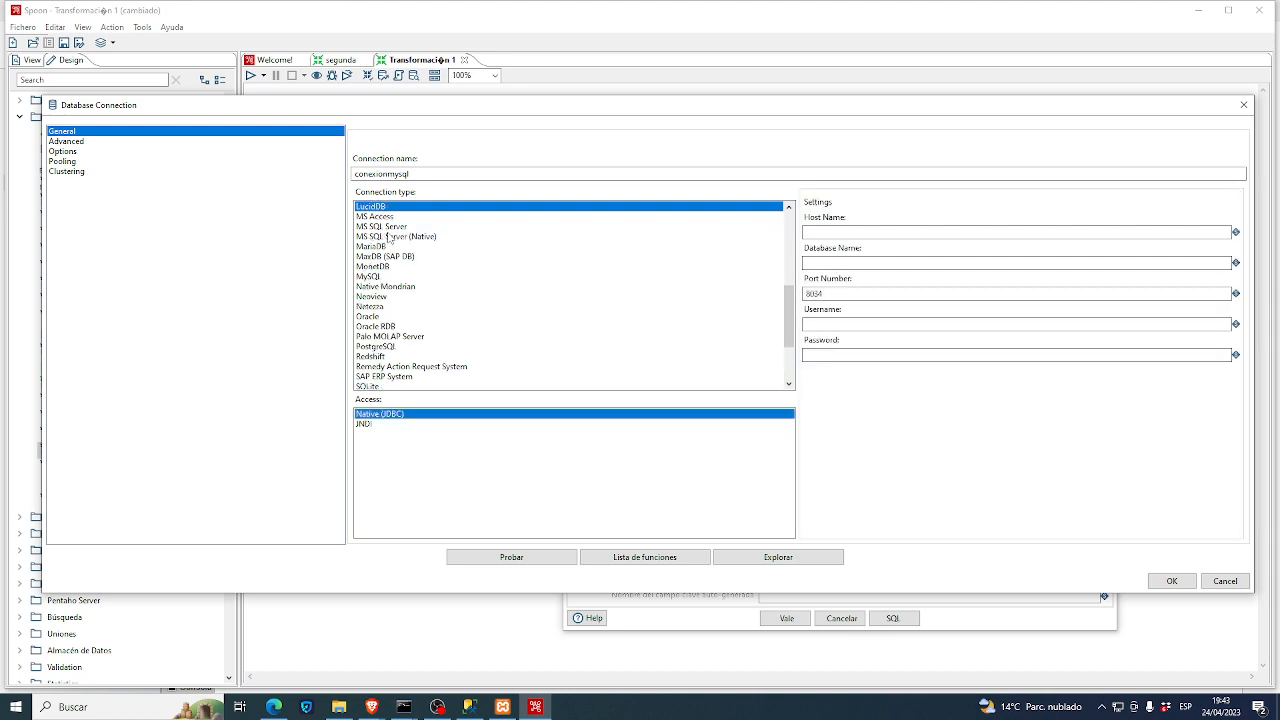
left_click(383, 277)
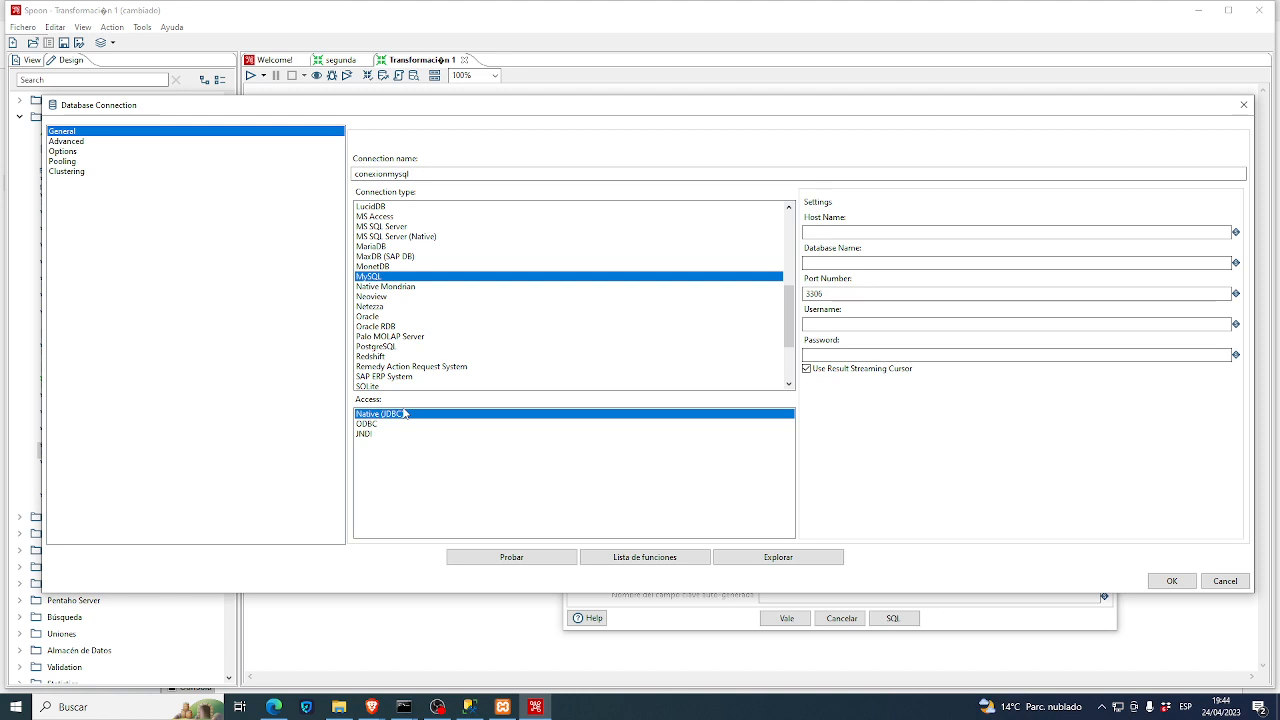
key("super+e")
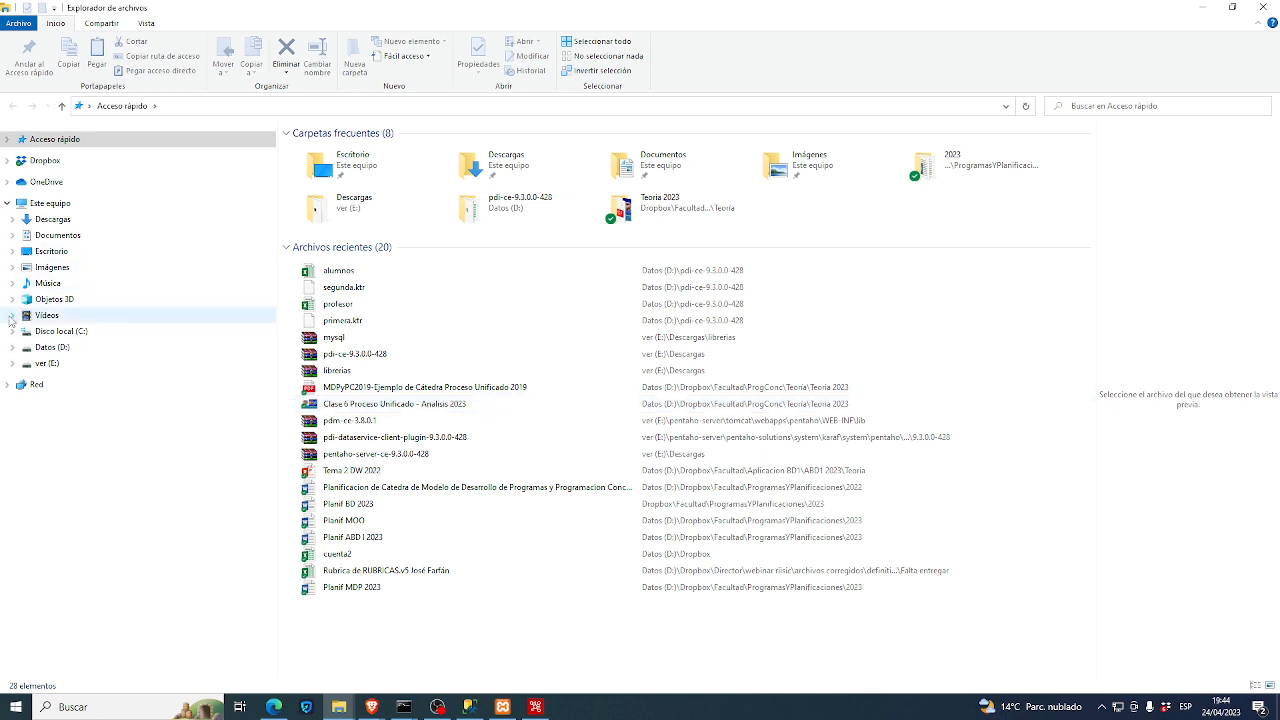
left_click(12, 347)
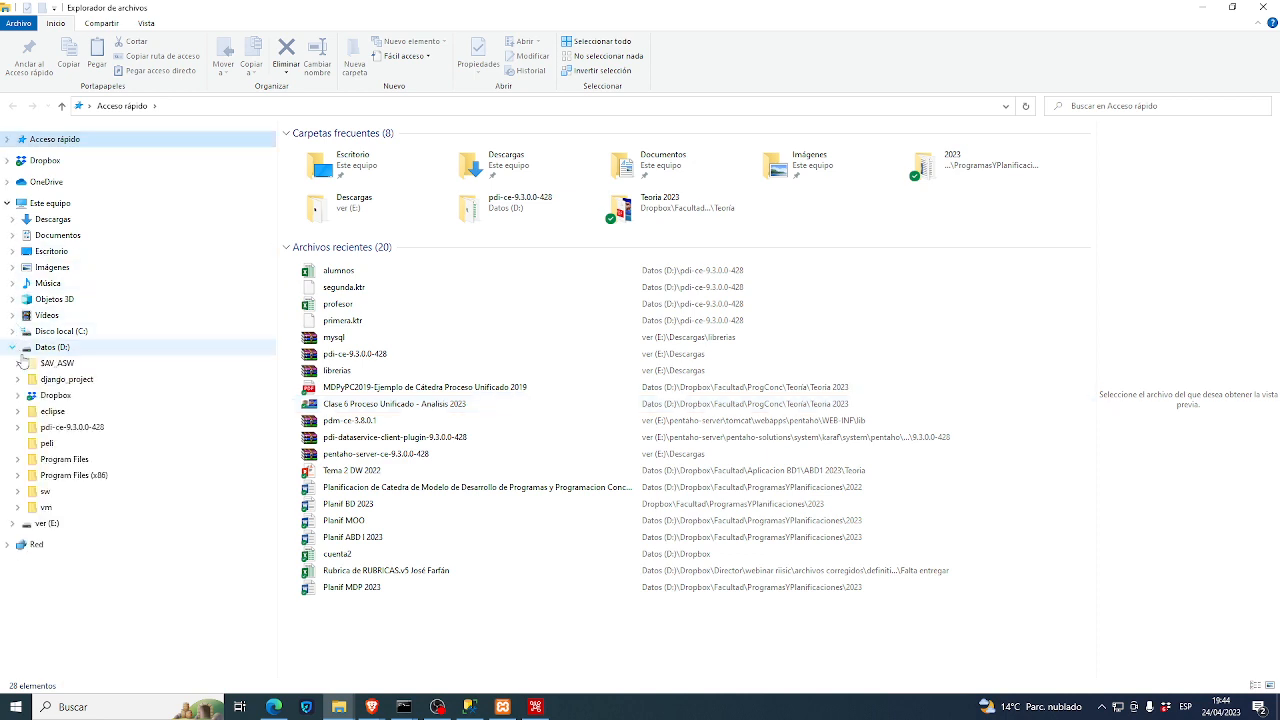
left_click(18, 427)
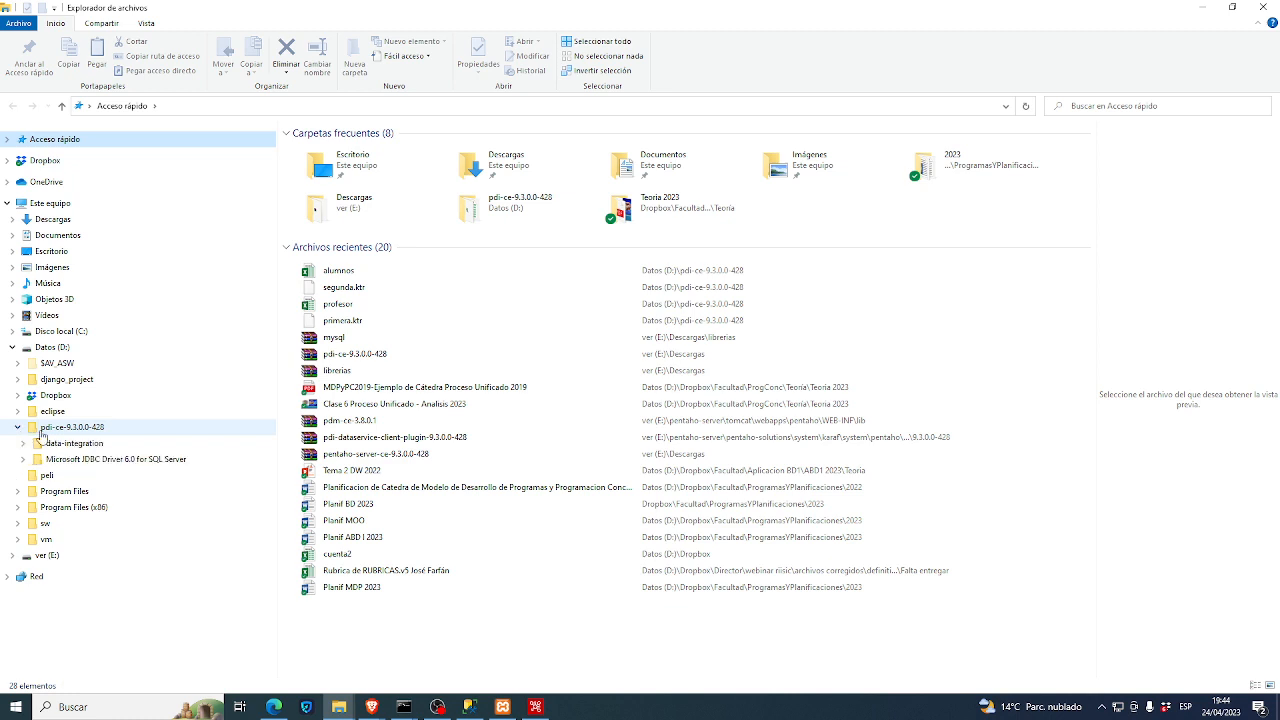
left_click(24, 443)
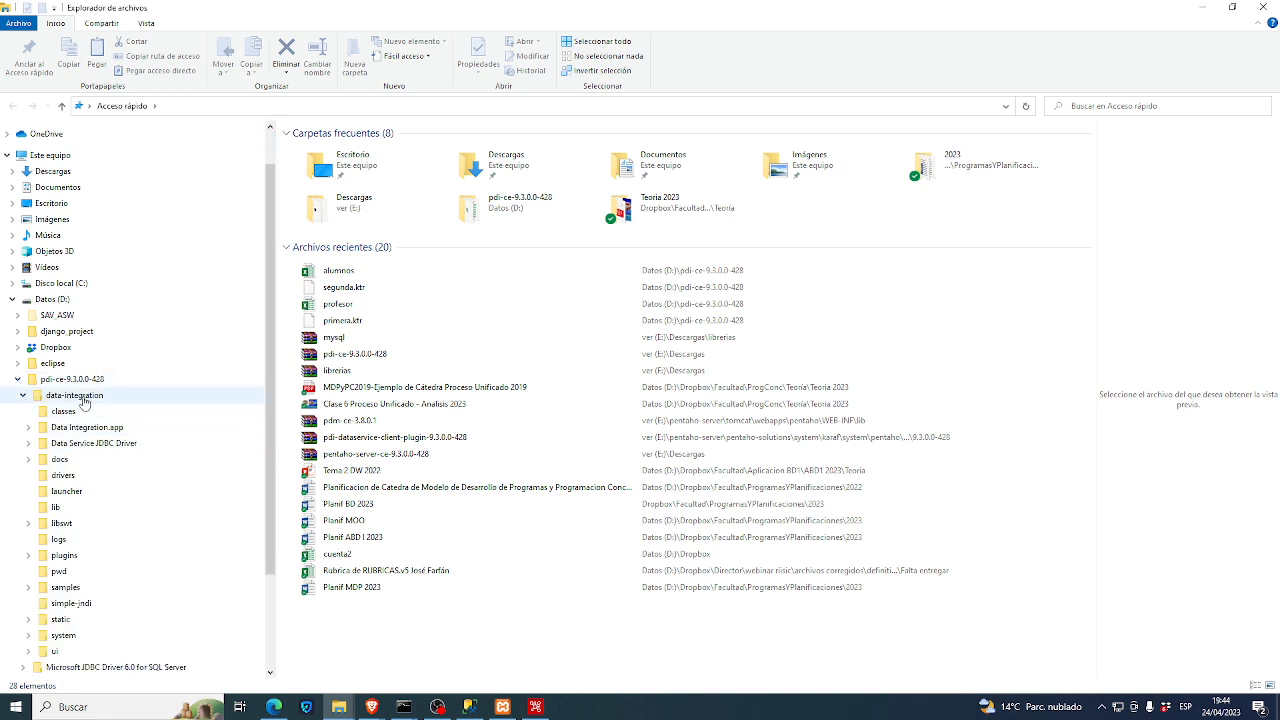
left_click(56, 509)
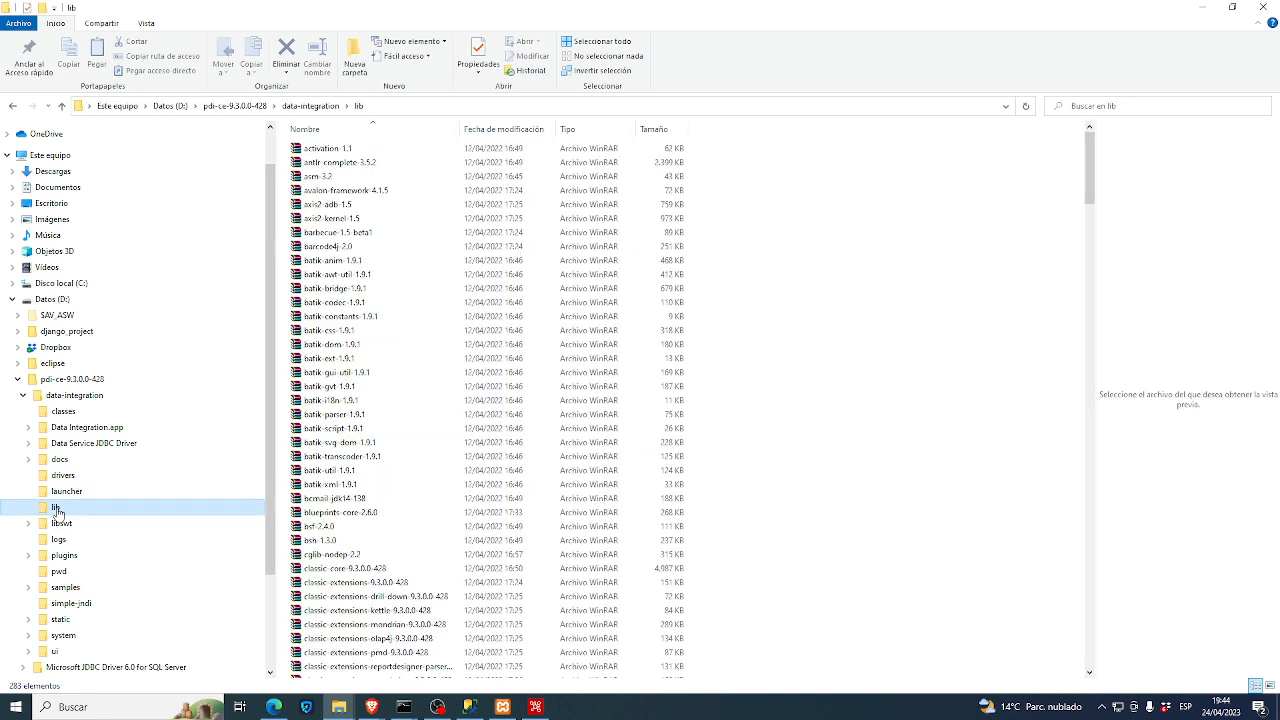
left_click(336, 372)
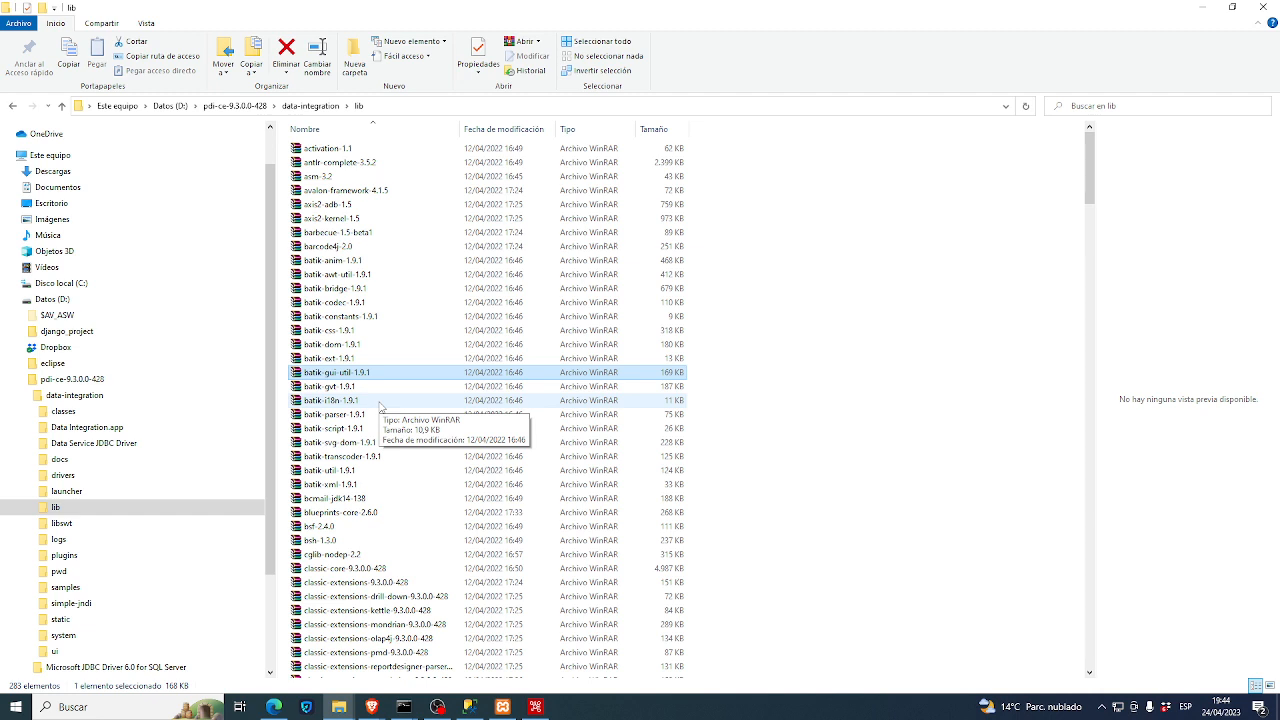
key("m")
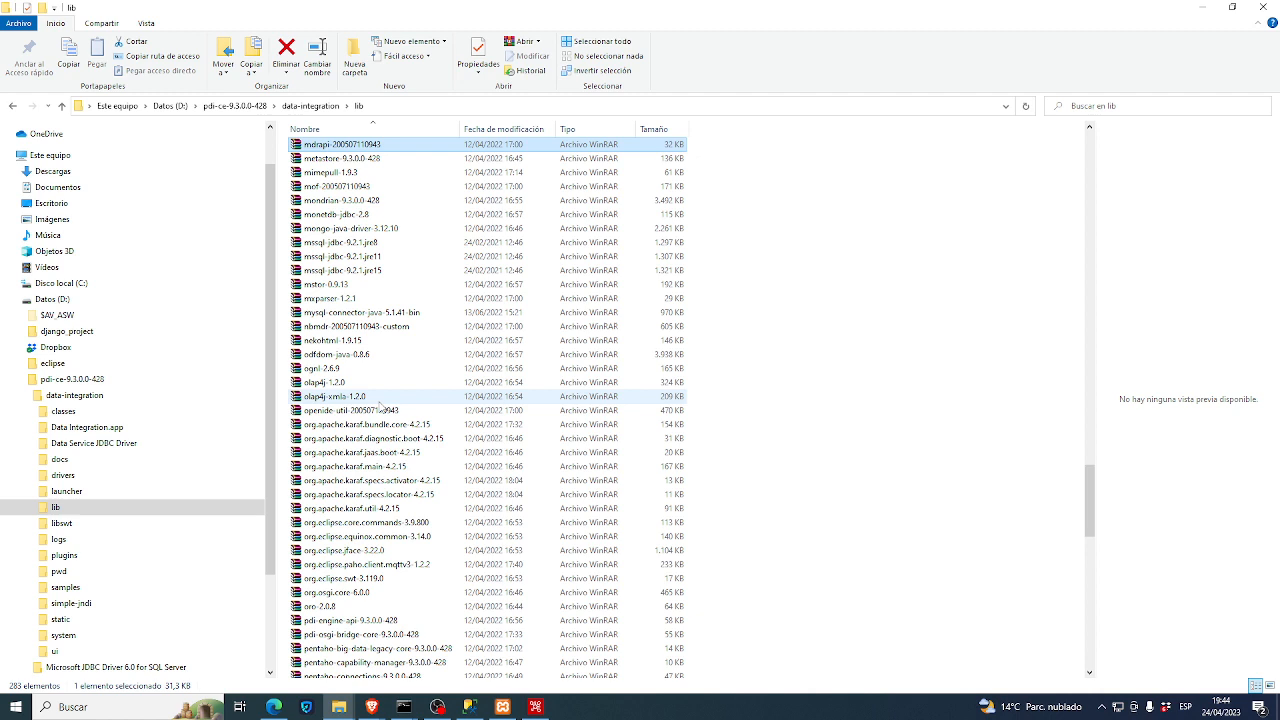
left_click(345, 314)
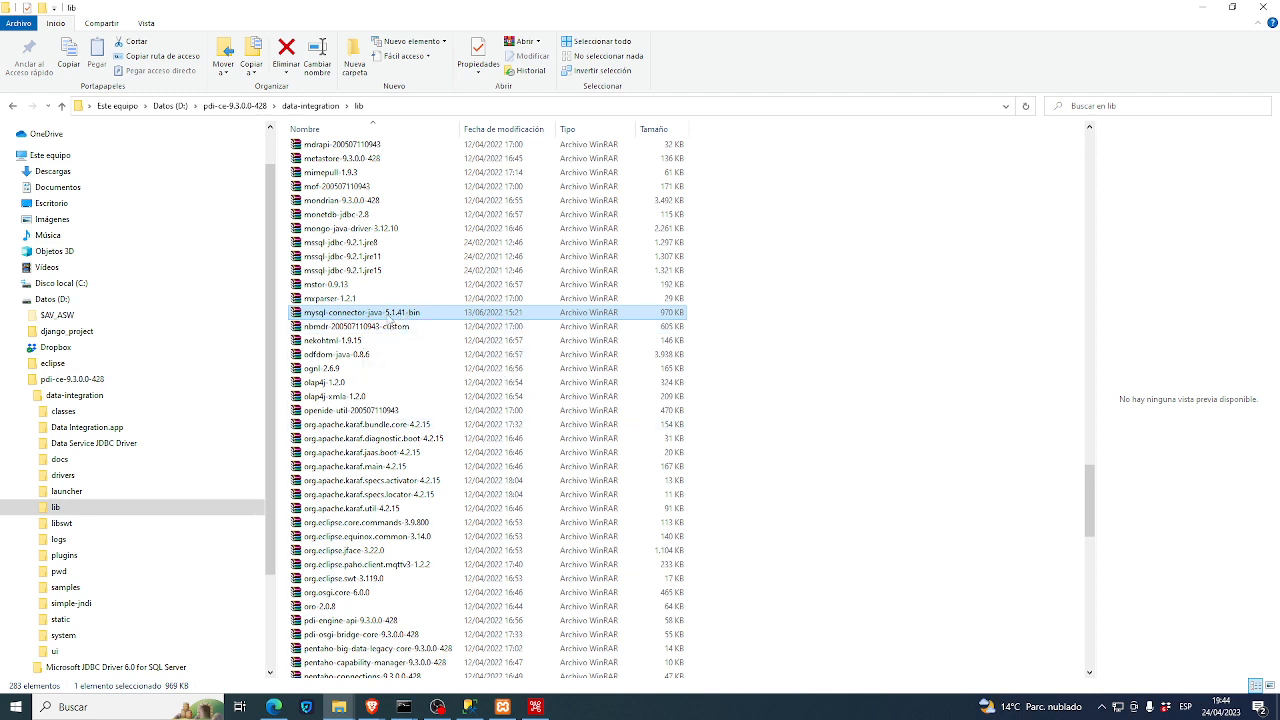
key("alt+Tab")
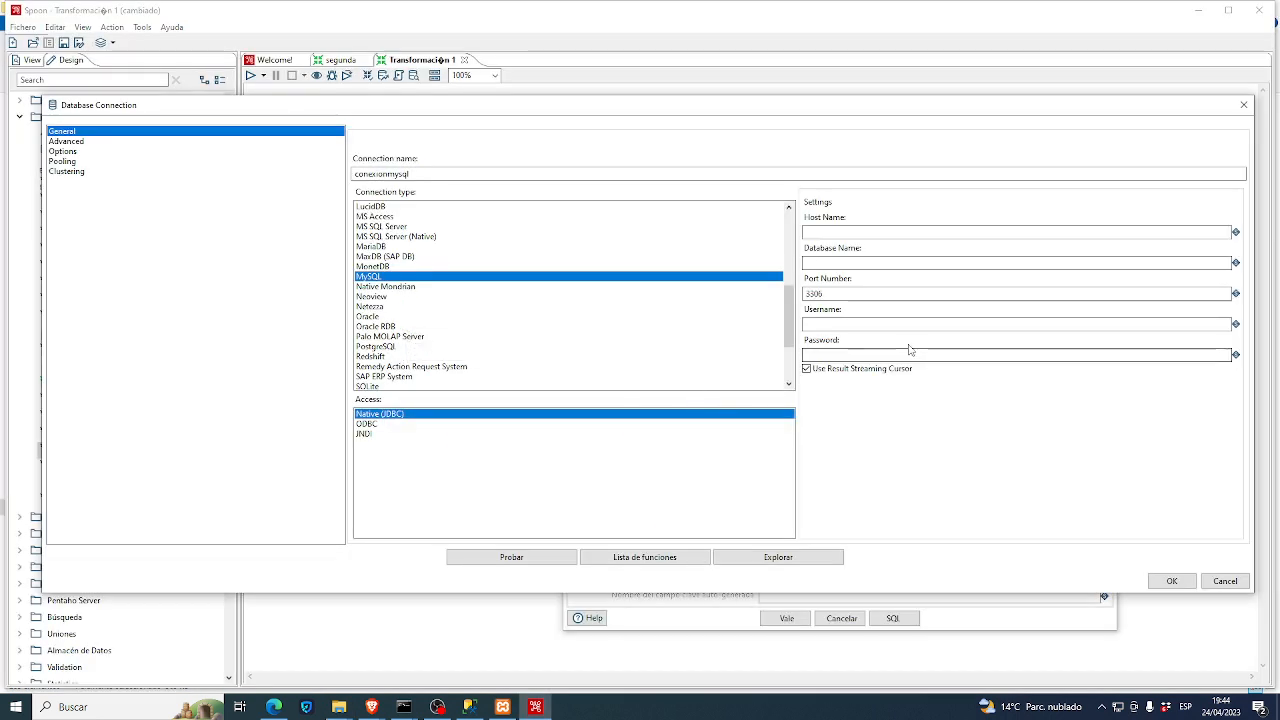
- Enter host 'localhost', database 'claseetl' and username 'root' for the MySQL connection
left_click(869, 233)
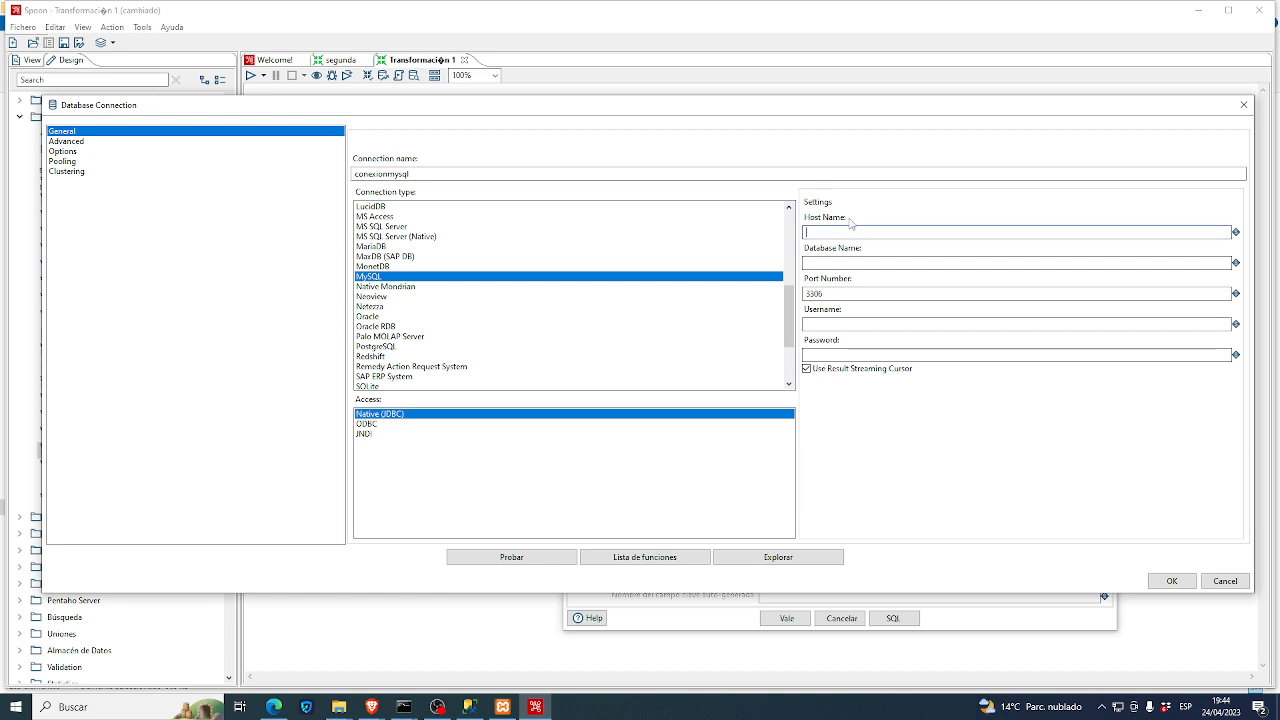
type("localhost")
key("Tab")
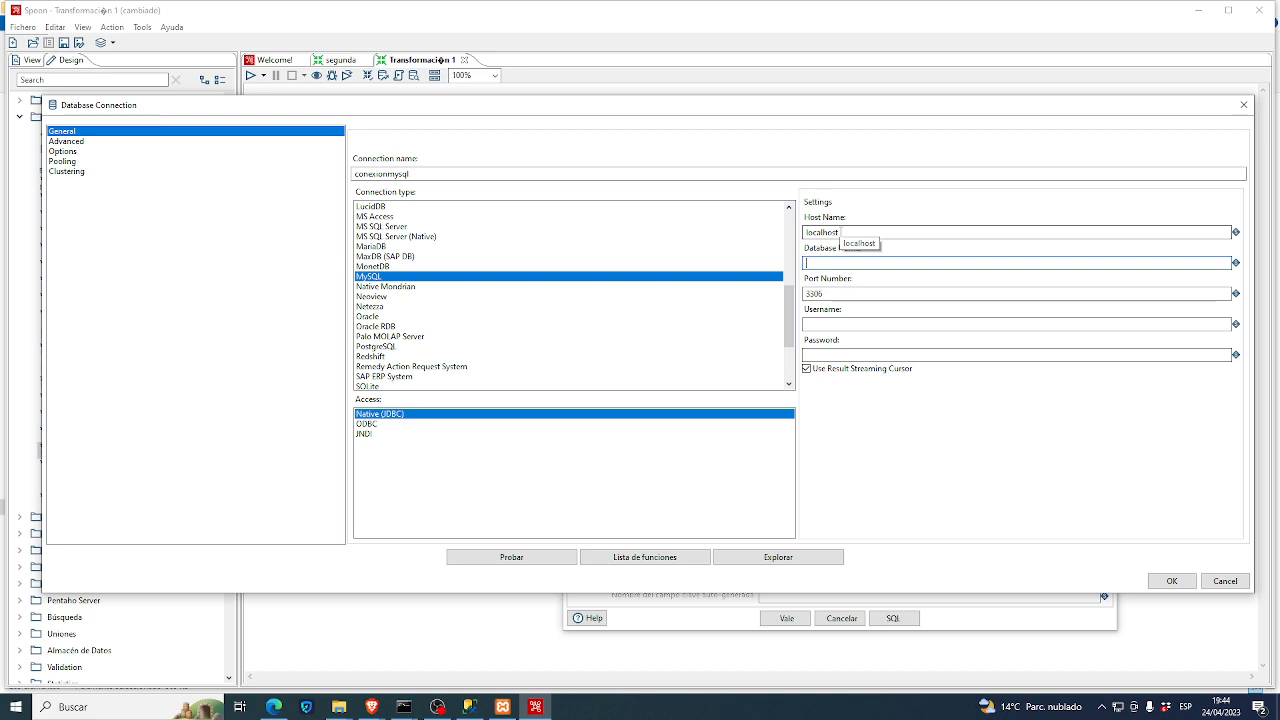
type("laseetl")
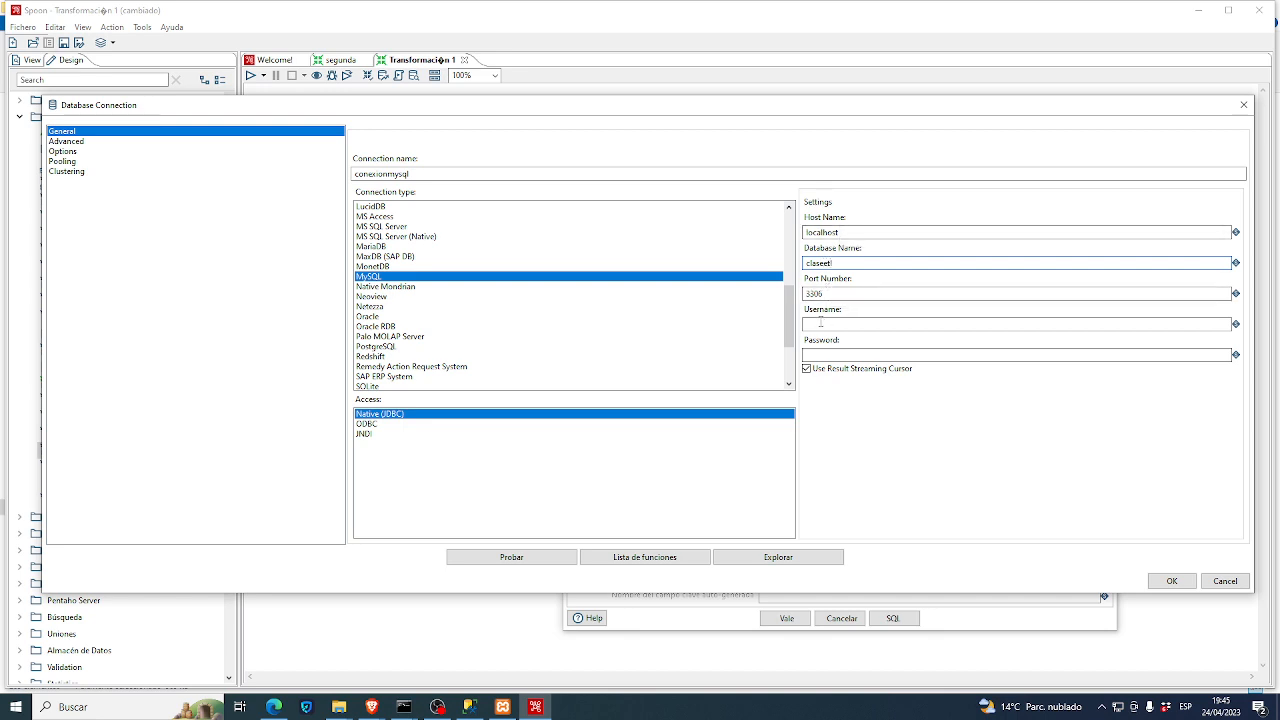
left_click(820, 324)
type("roott")
- Test conexionmysql successfully and save it as the Salida Tabla Alumnos step's connection
left_click(515, 560)
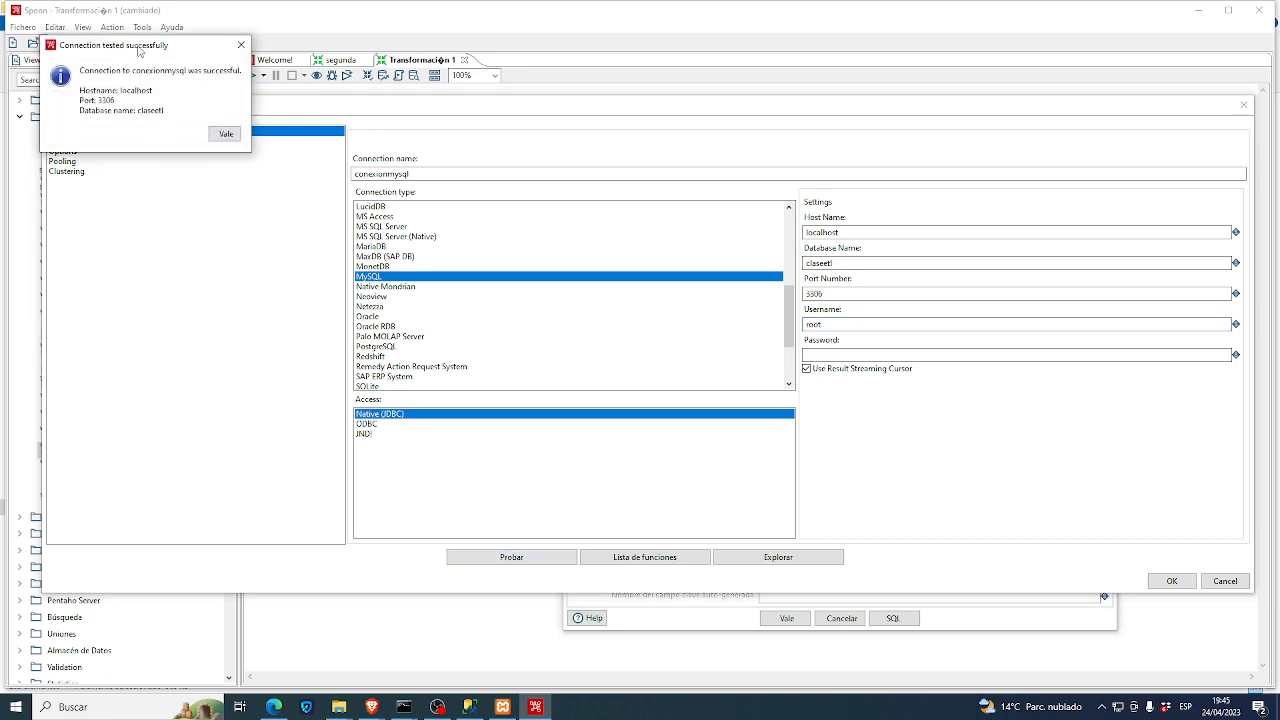
left_click_drag(139, 51, 677, 399)
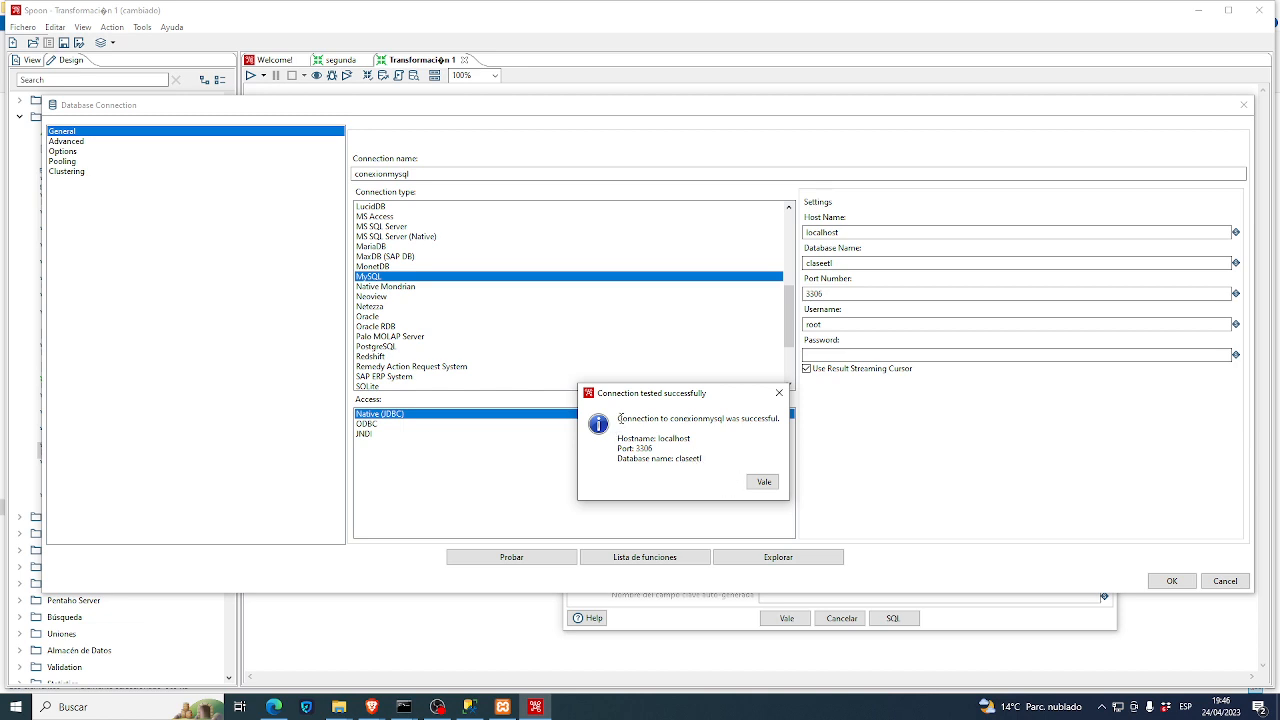
left_click_drag(617, 418, 712, 465)
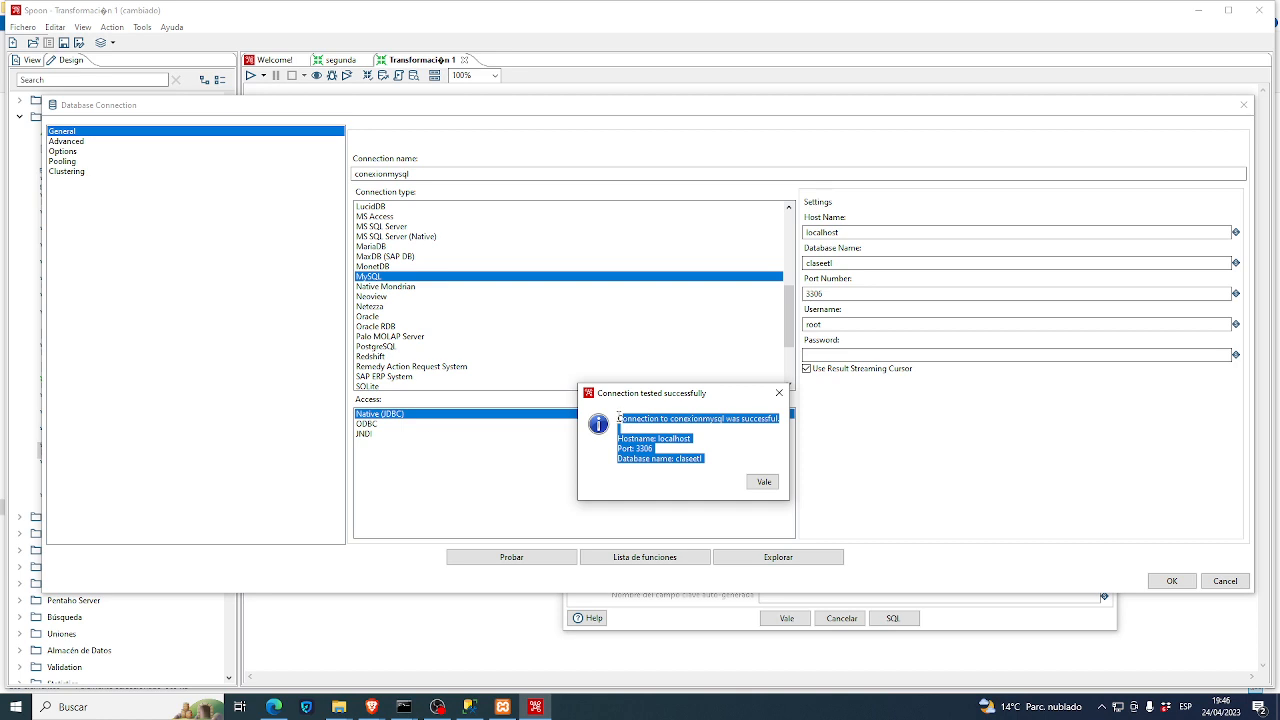
left_click_drag(618, 418, 702, 458)
left_click(762, 482)
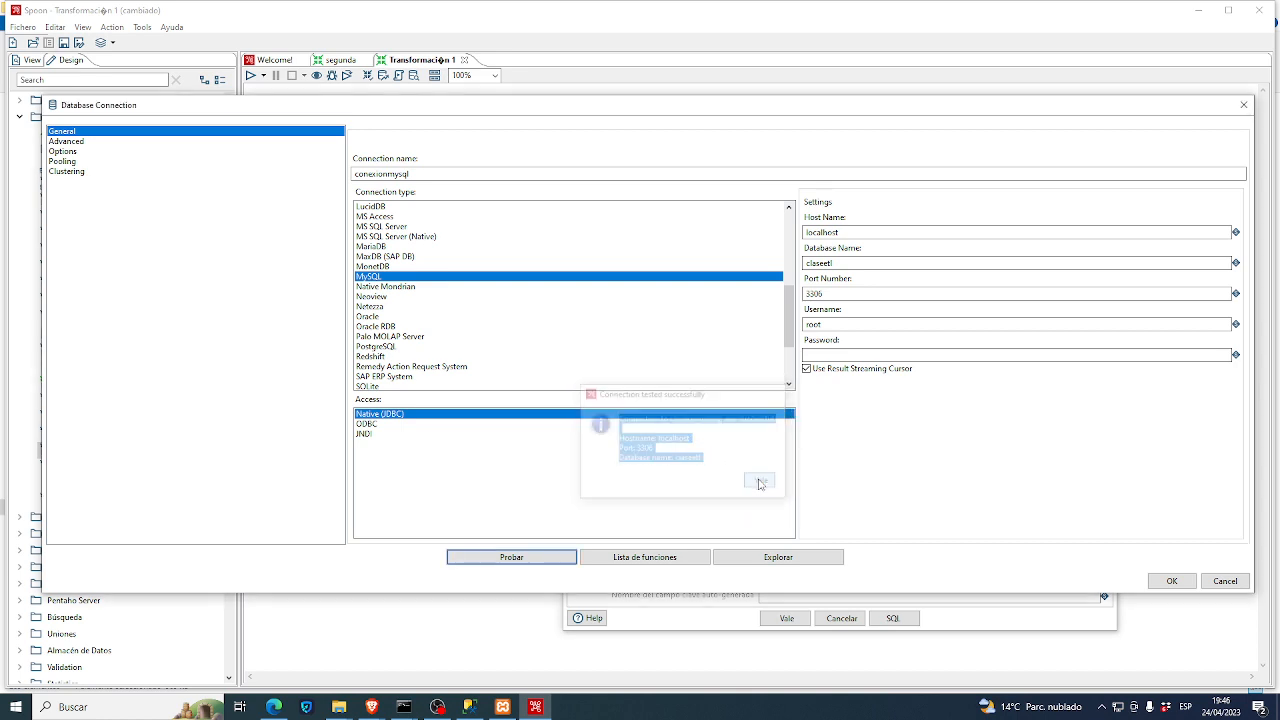
left_click(1168, 581)
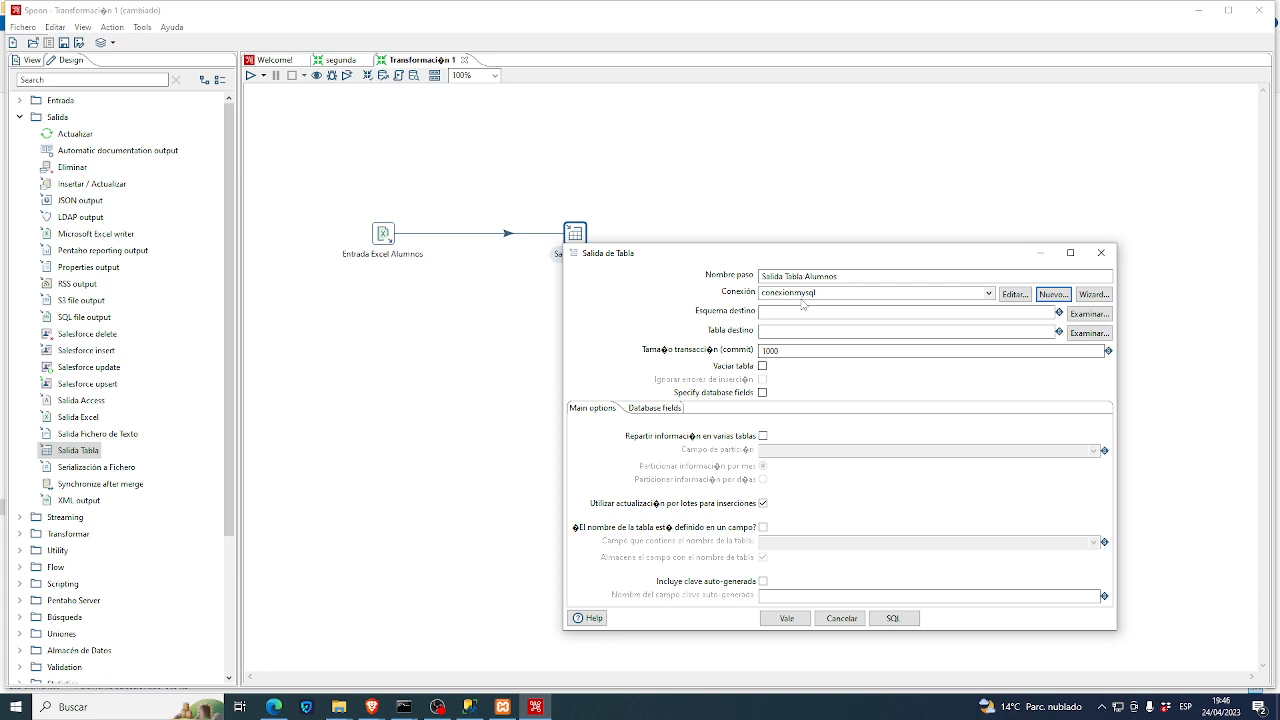
left_click(766, 330)
- Set the target table to 'alumnos' and pull in the incoming fields lu, dni, apellido, nombre
type("alumnos")
left_click(668, 410)
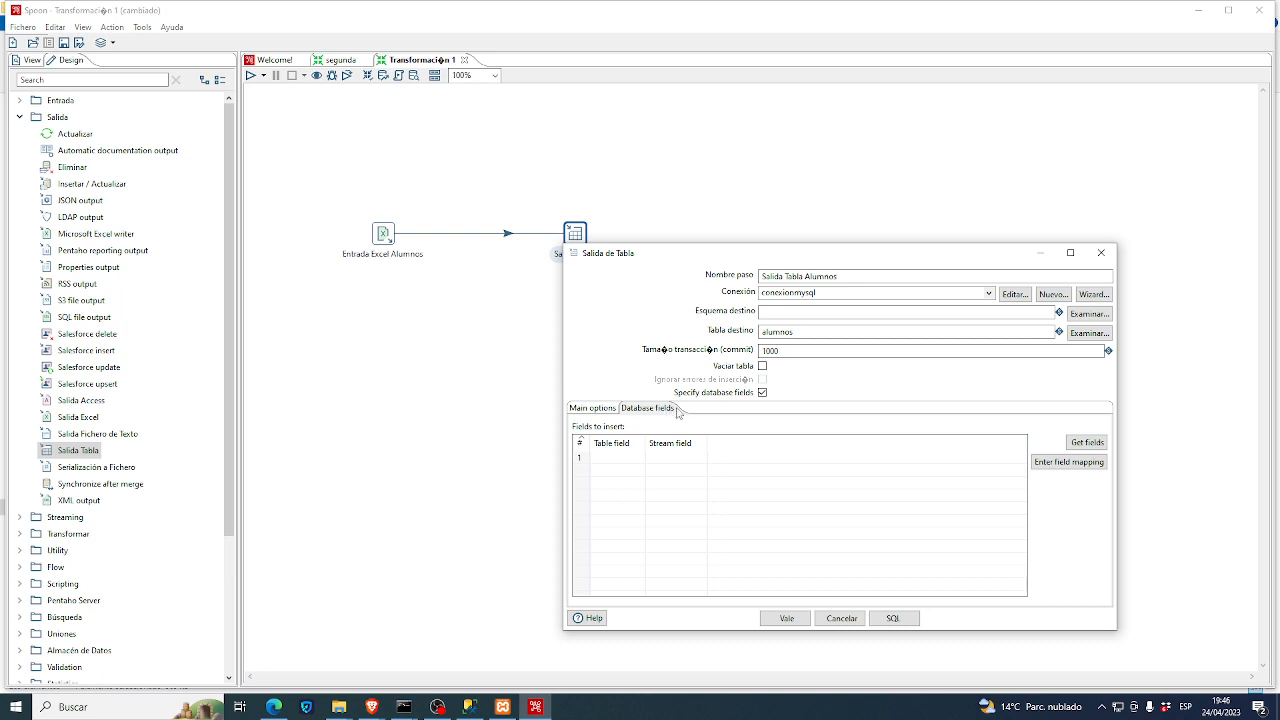
left_click(1088, 443)
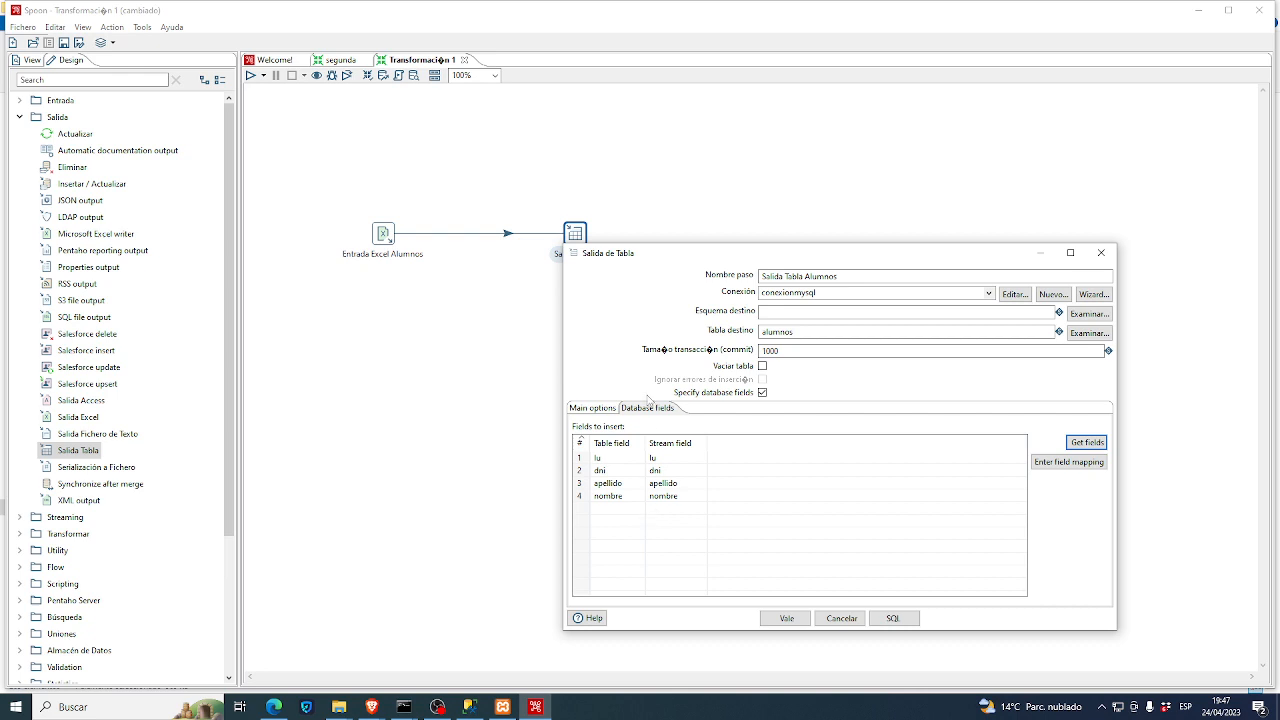
mouse_move(389, 237)
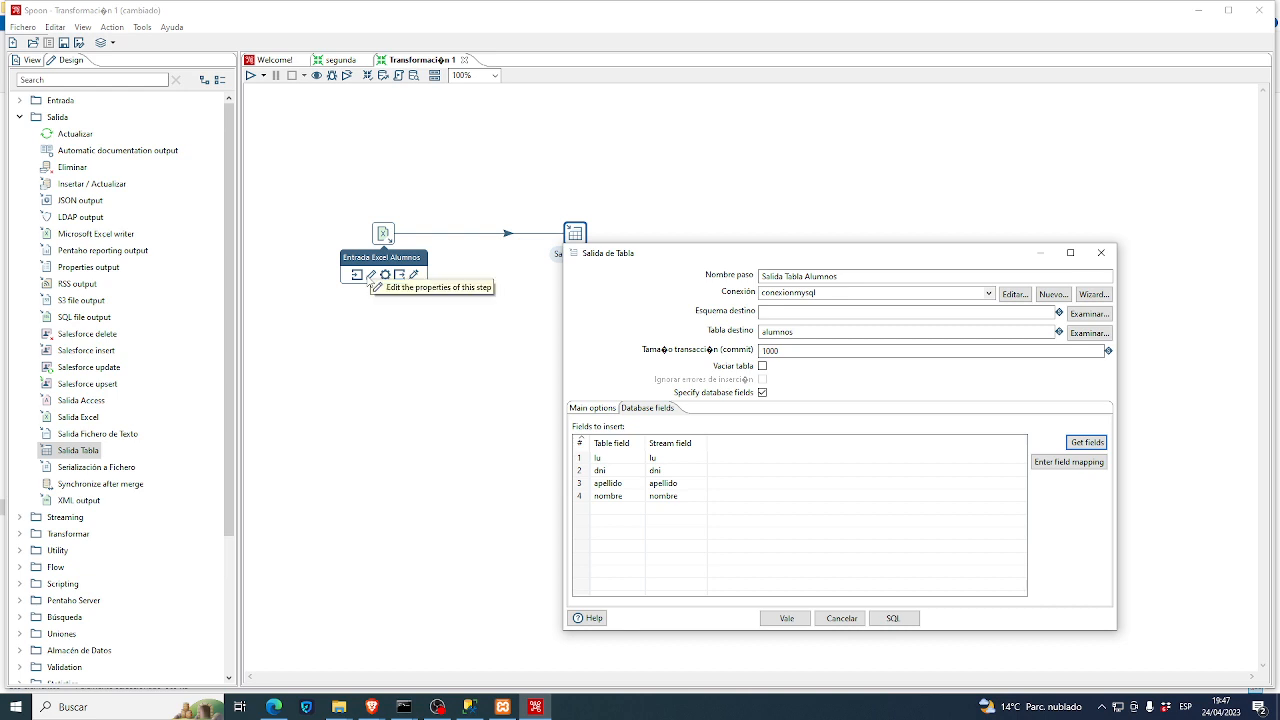
- Generate the CREATE TABLE alumnos SQL statement and briefly check phpMyAdmin
left_click(893, 618)
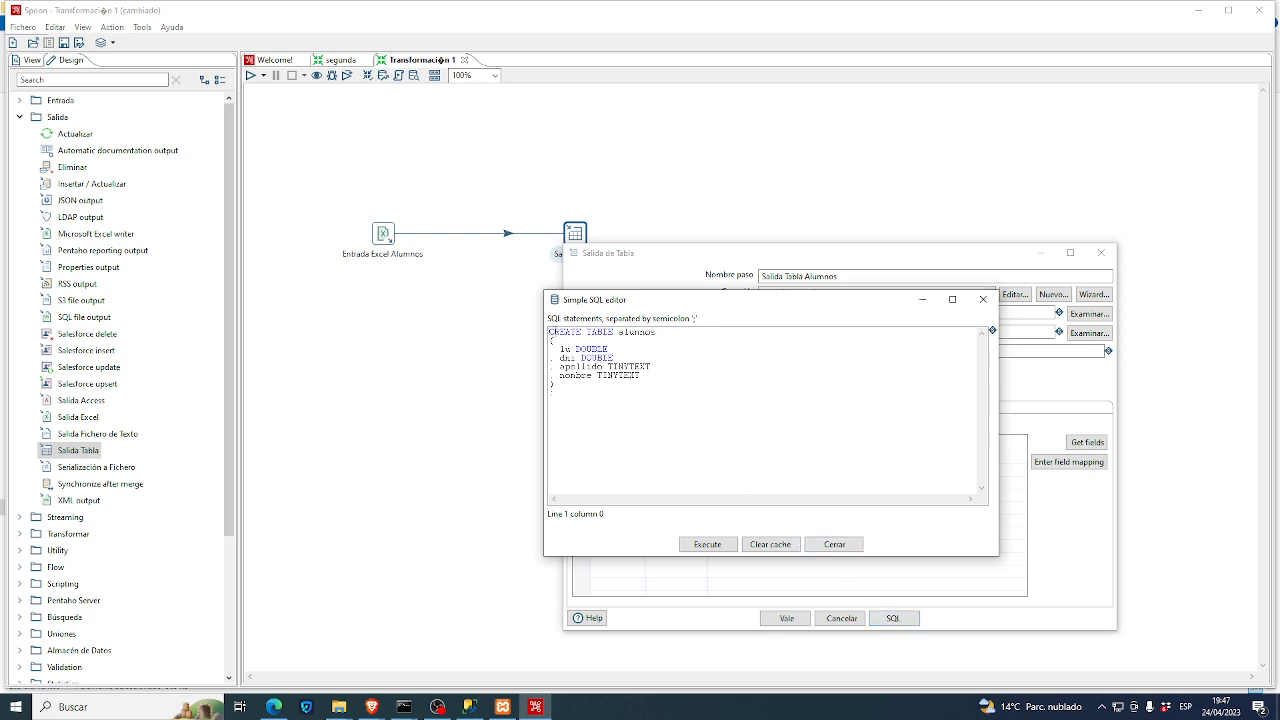
left_click_drag(565, 332, 631, 384)
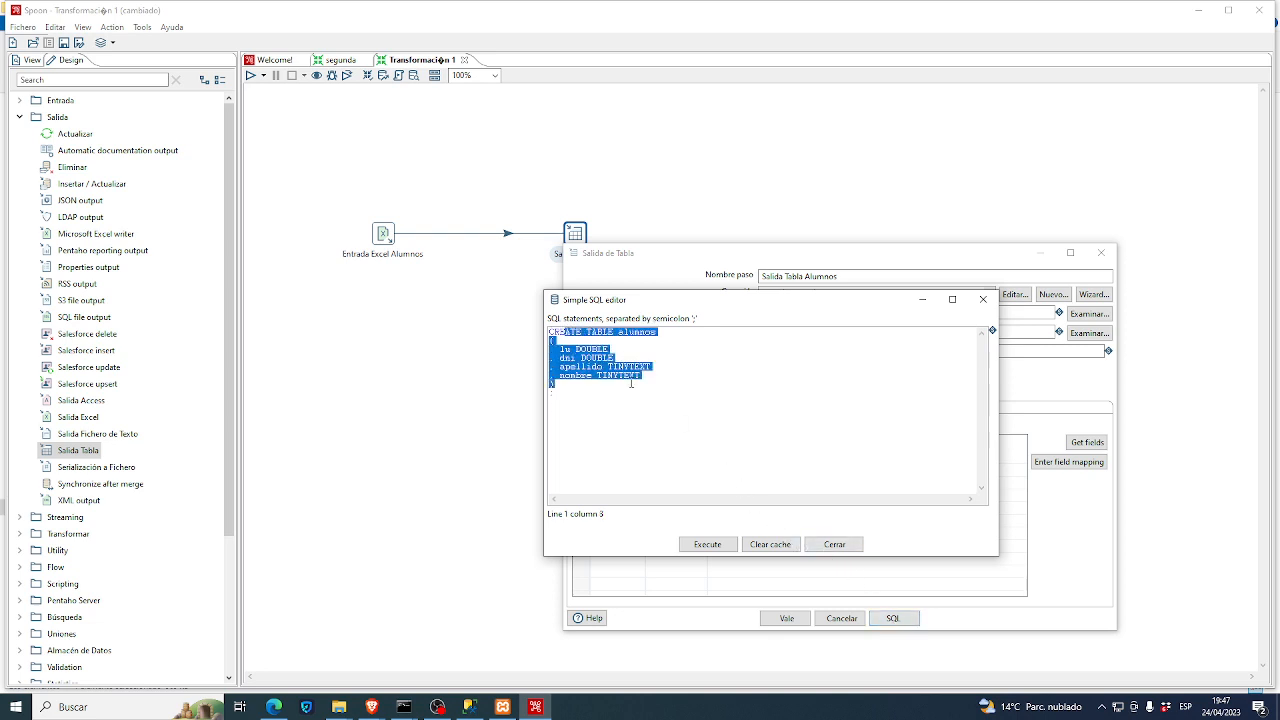
left_click(613, 397)
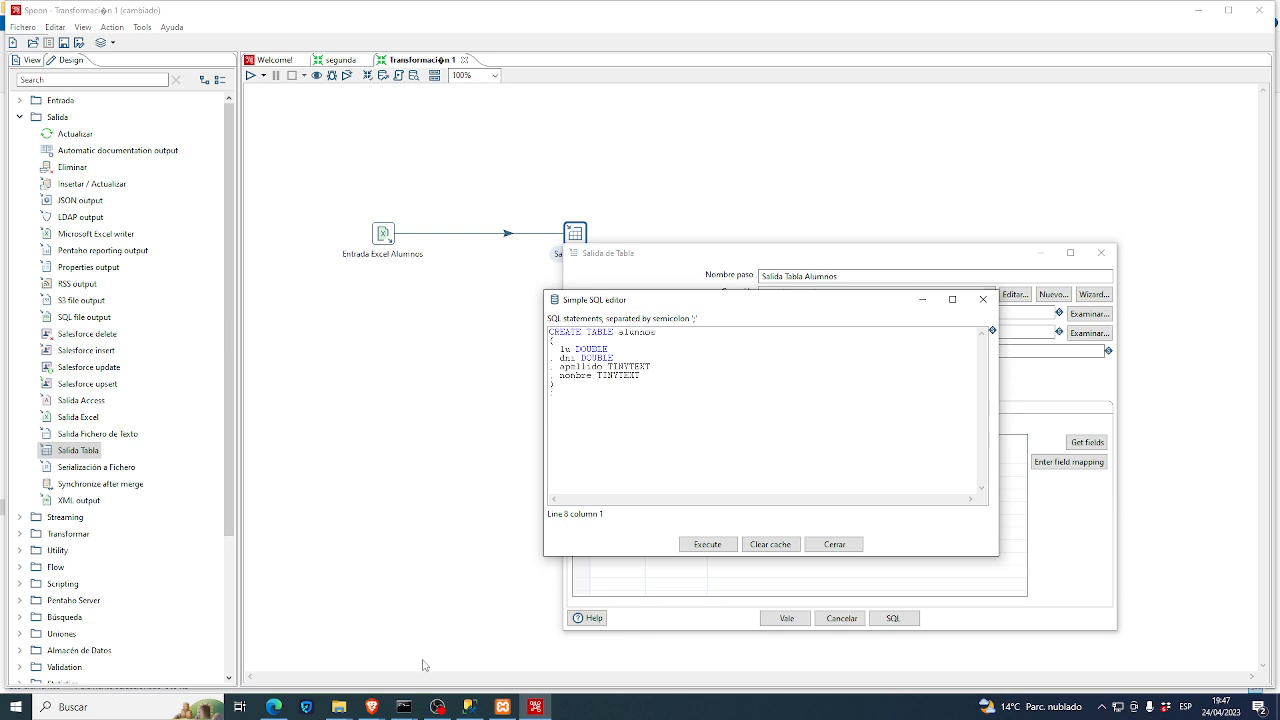
mouse_move(373, 708)
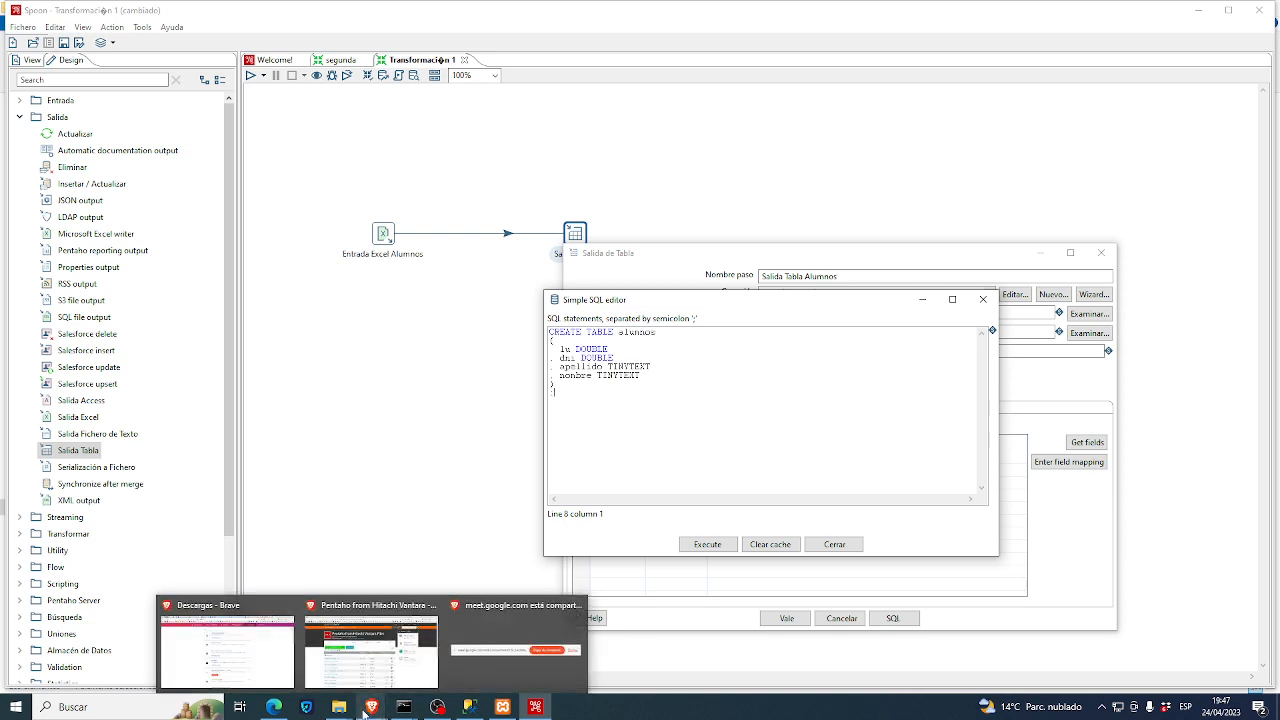
left_click(273, 708)
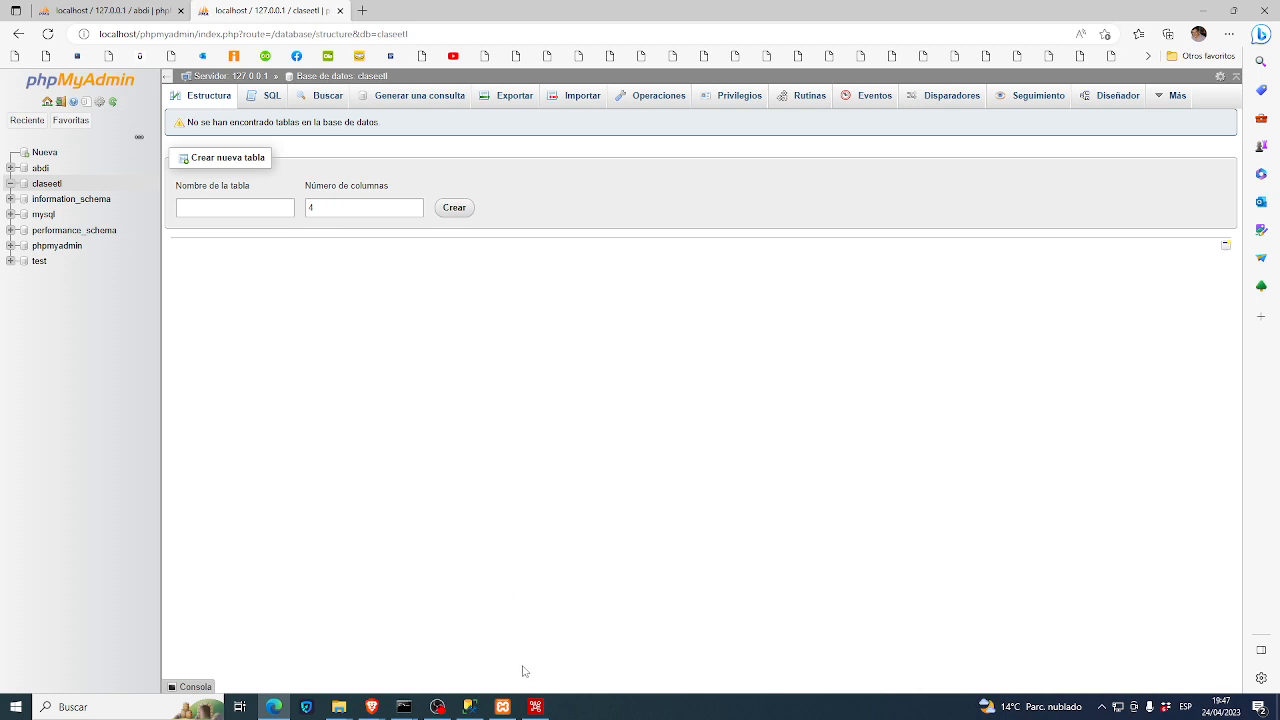
left_click(535, 707)
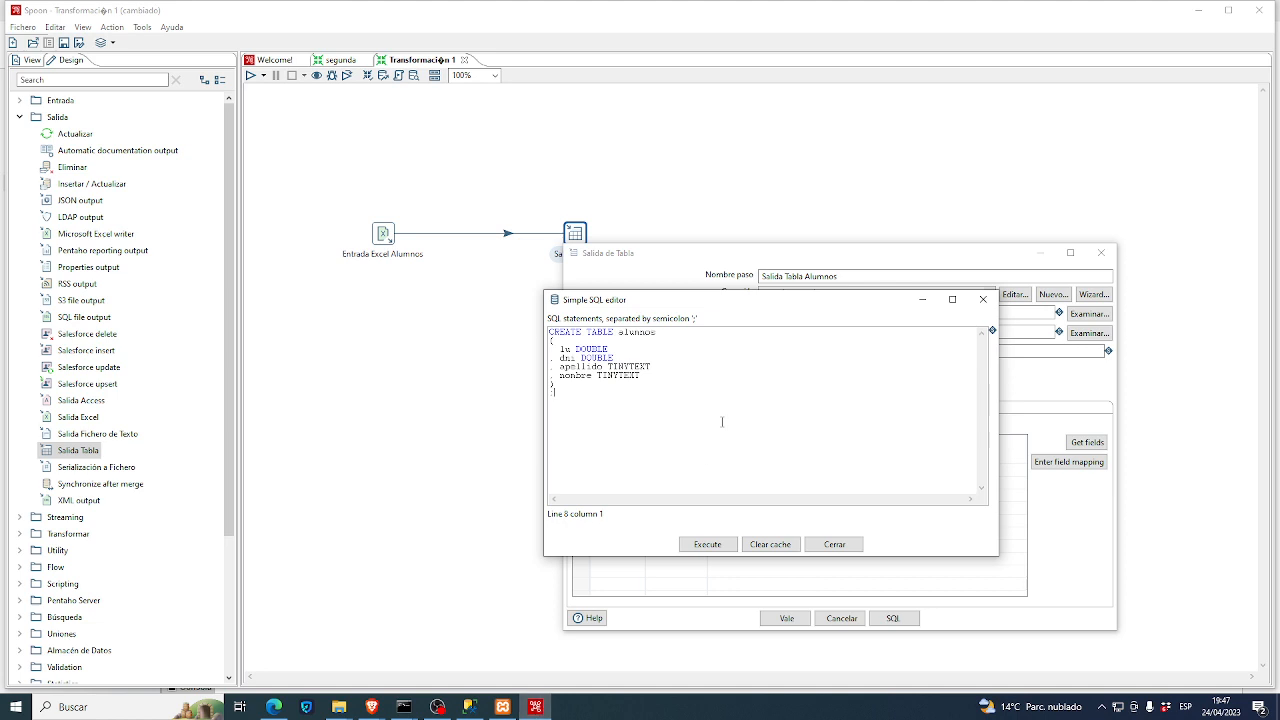
- Execute the CREATE TABLE alumnos statement, then switch to phpMyAdmin
left_click_drag(760, 302, 330, 243)
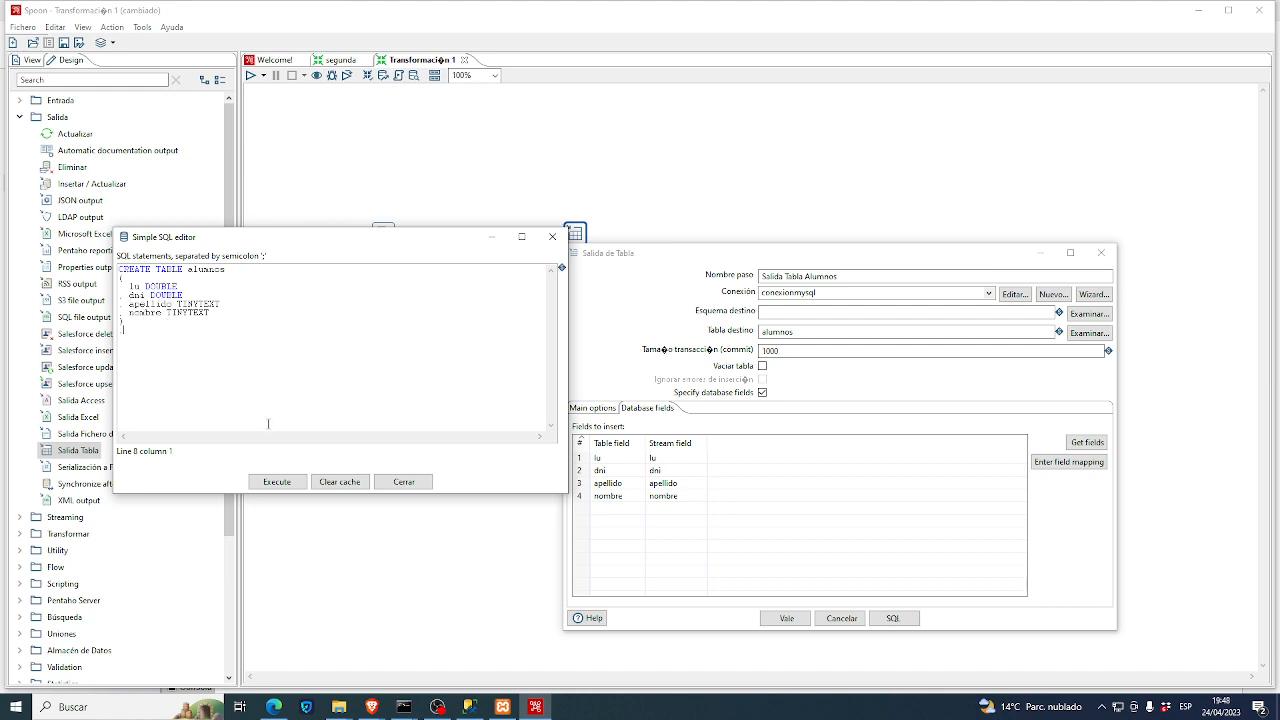
left_click(281, 484)
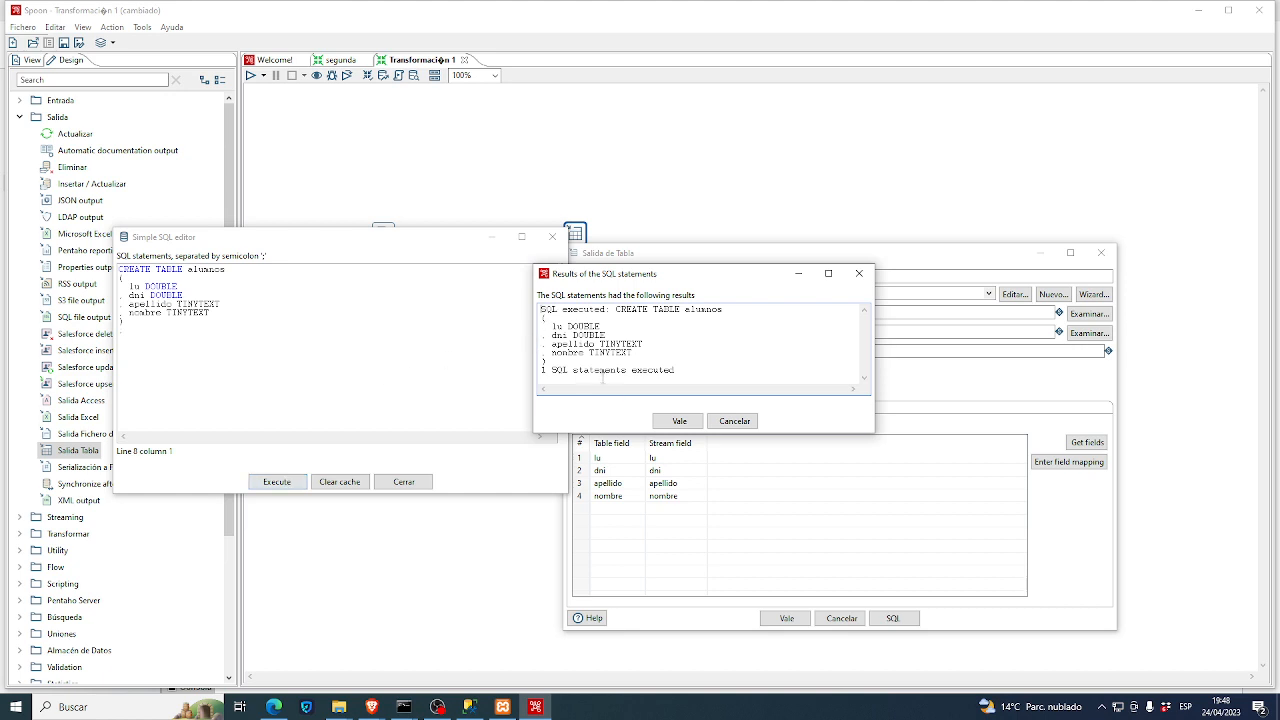
left_click(679, 421)
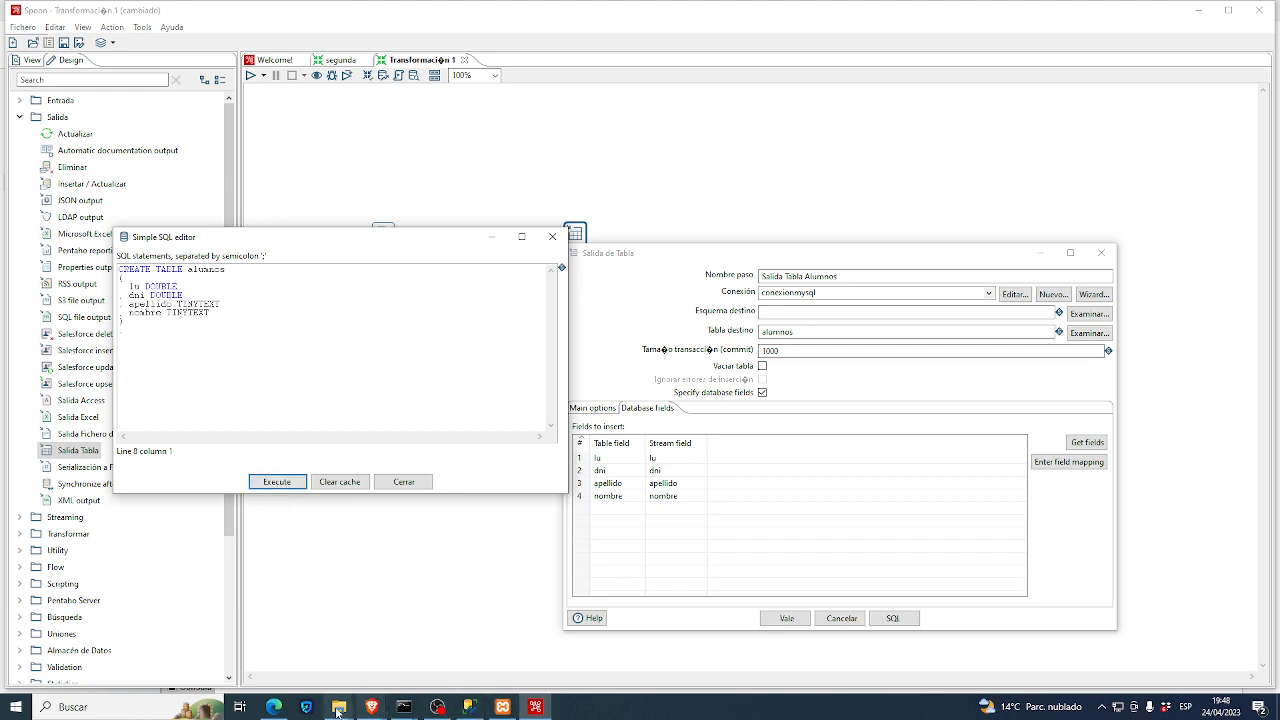
left_click(276, 707)
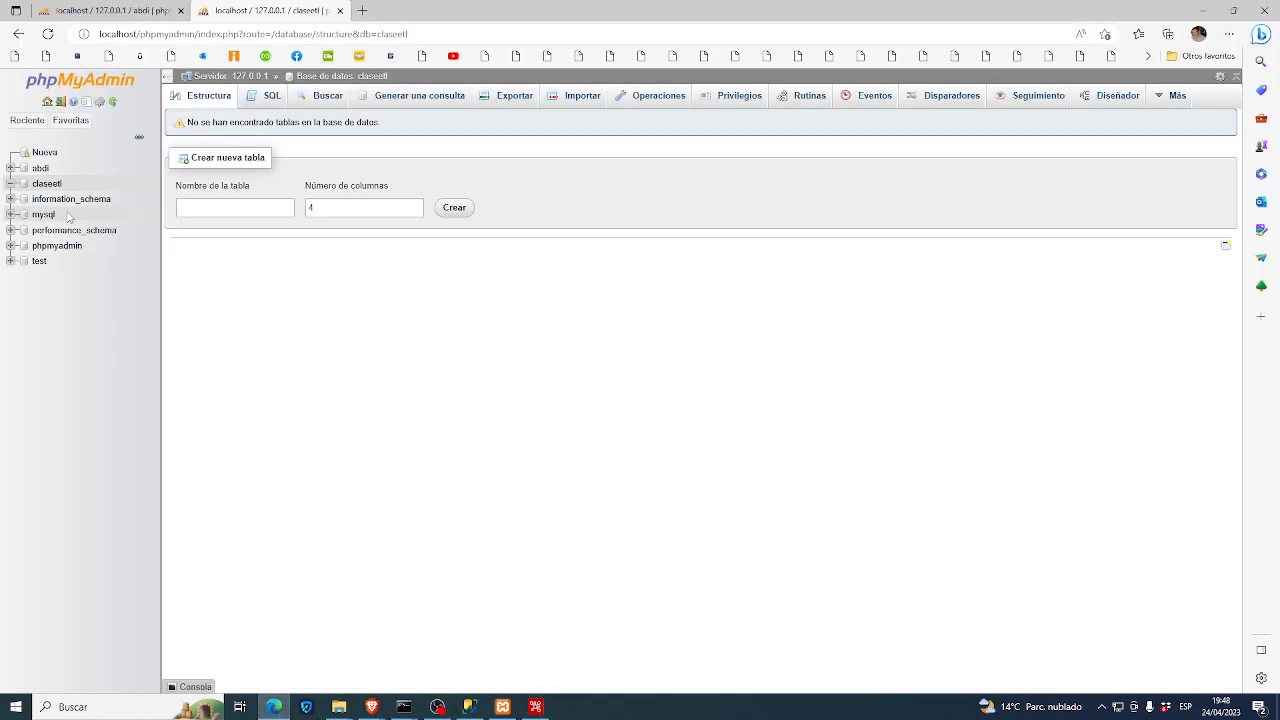
- In phpMyAdmin, view claseetl's alumnos columns (apellido, dni, lu, nombre), then return to Spoon
left_click(50, 184)
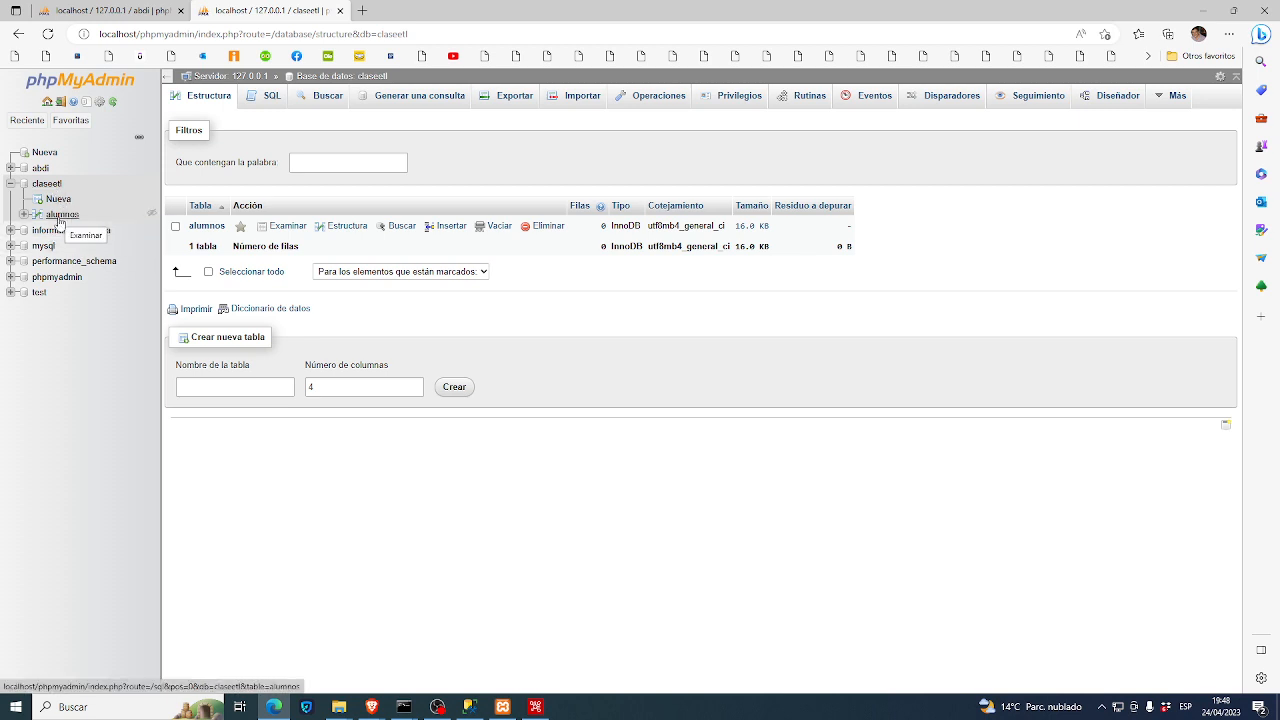
left_click(59, 219)
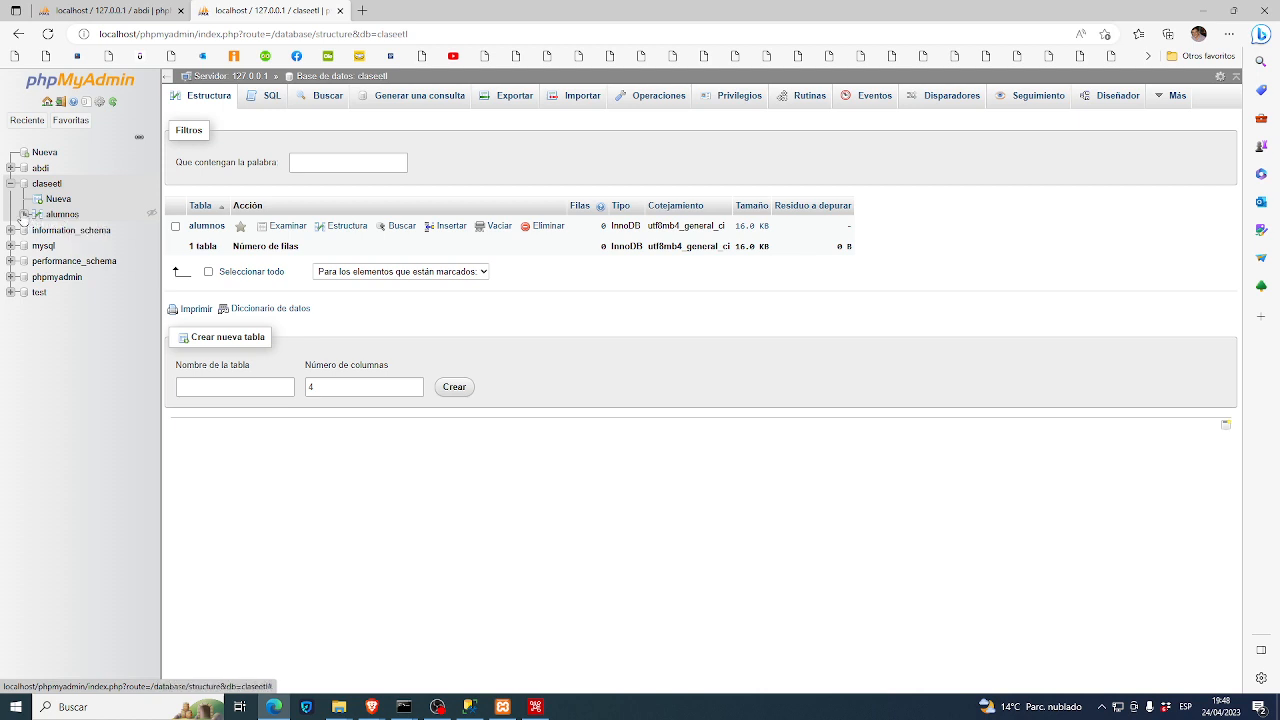
left_click(50, 230)
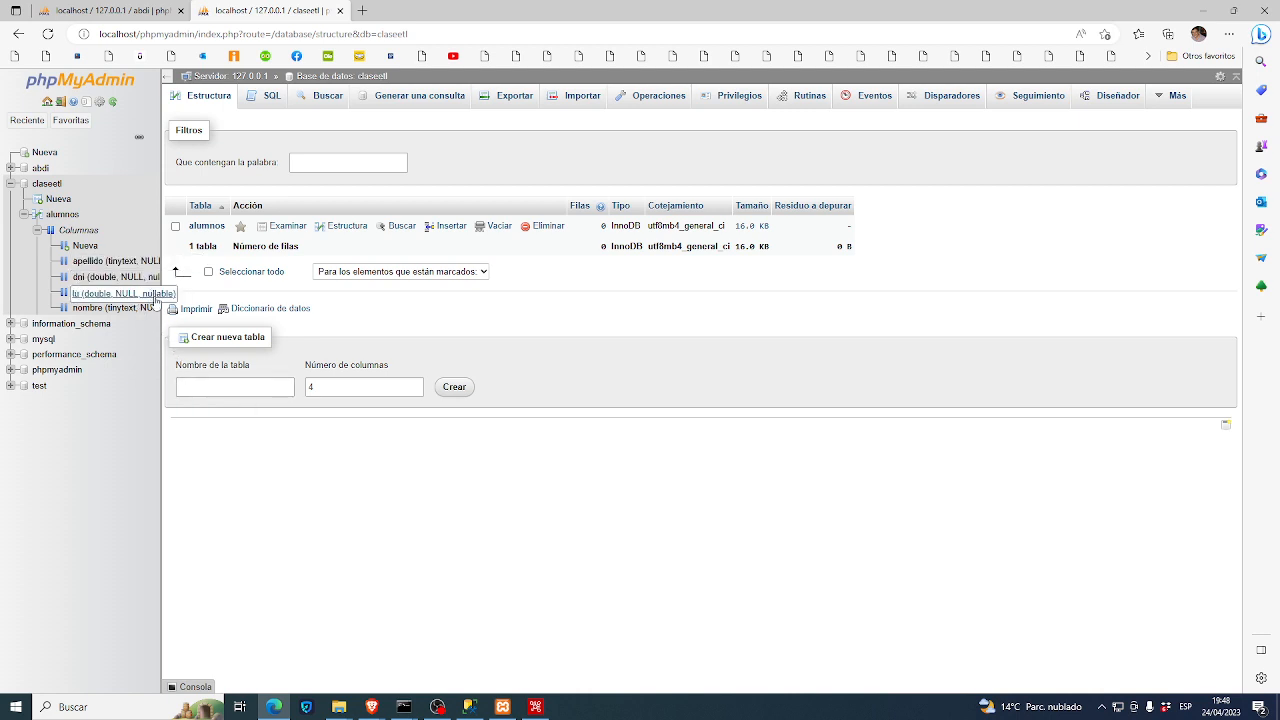
left_click(536, 707)
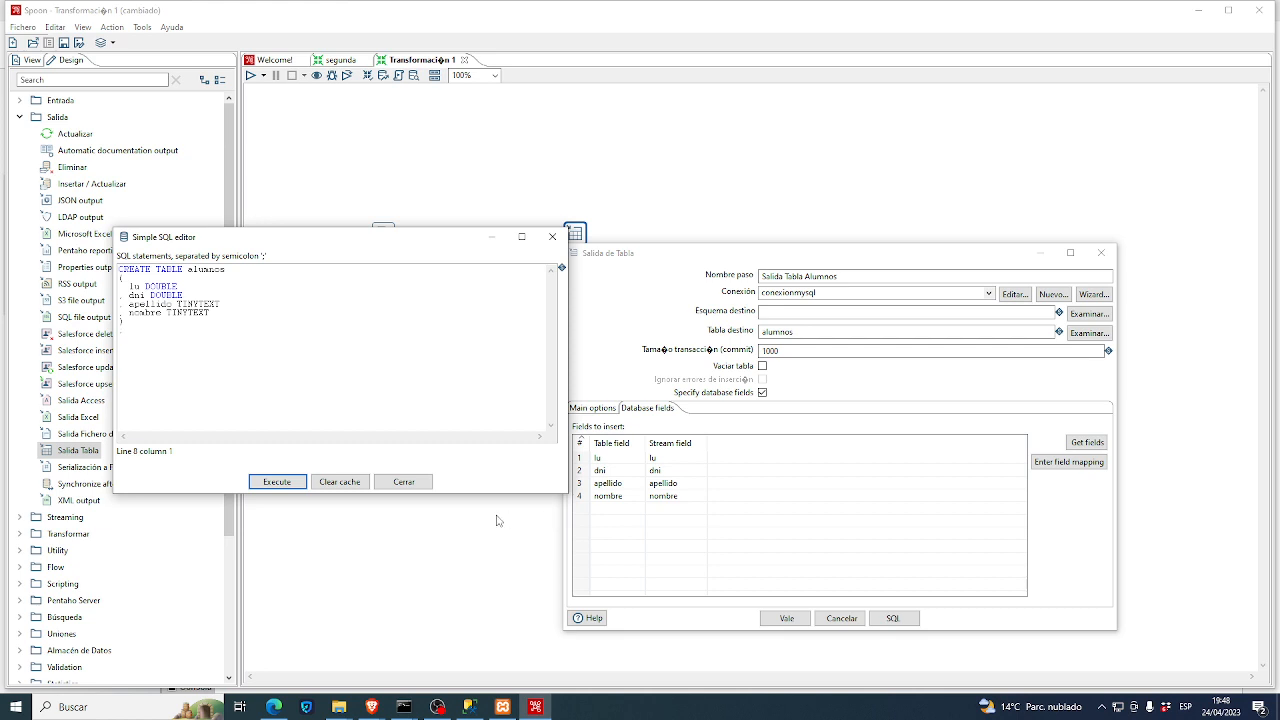
- Dismiss the table-already-exists error, close the SQL editor and confirm the Salida Tabla Alumnos settings
left_click(289, 487)
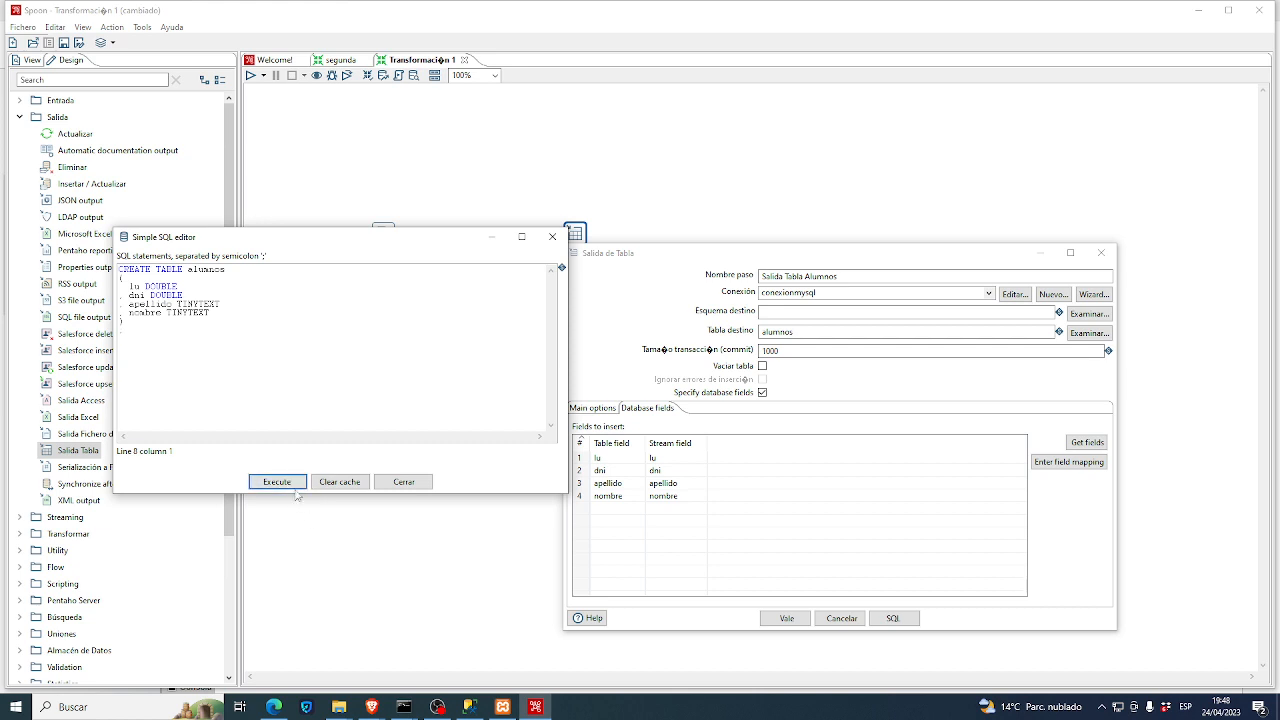
left_click(297, 492)
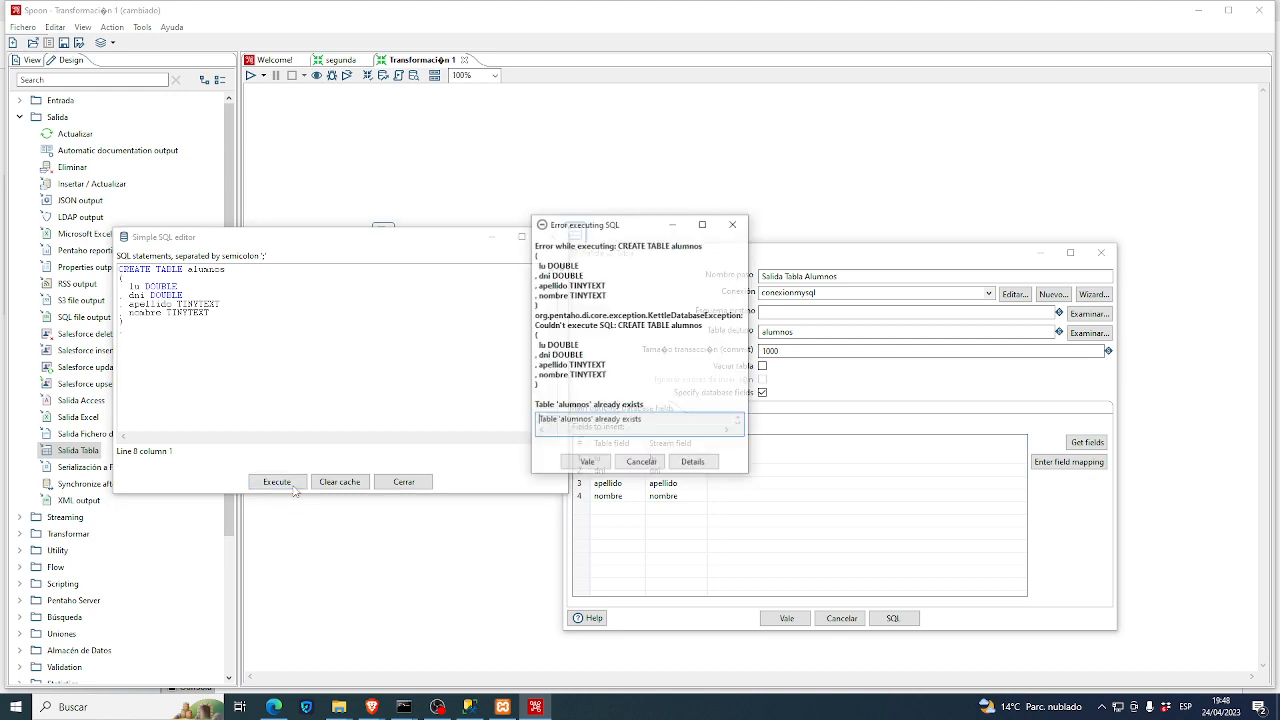
left_click(734, 223)
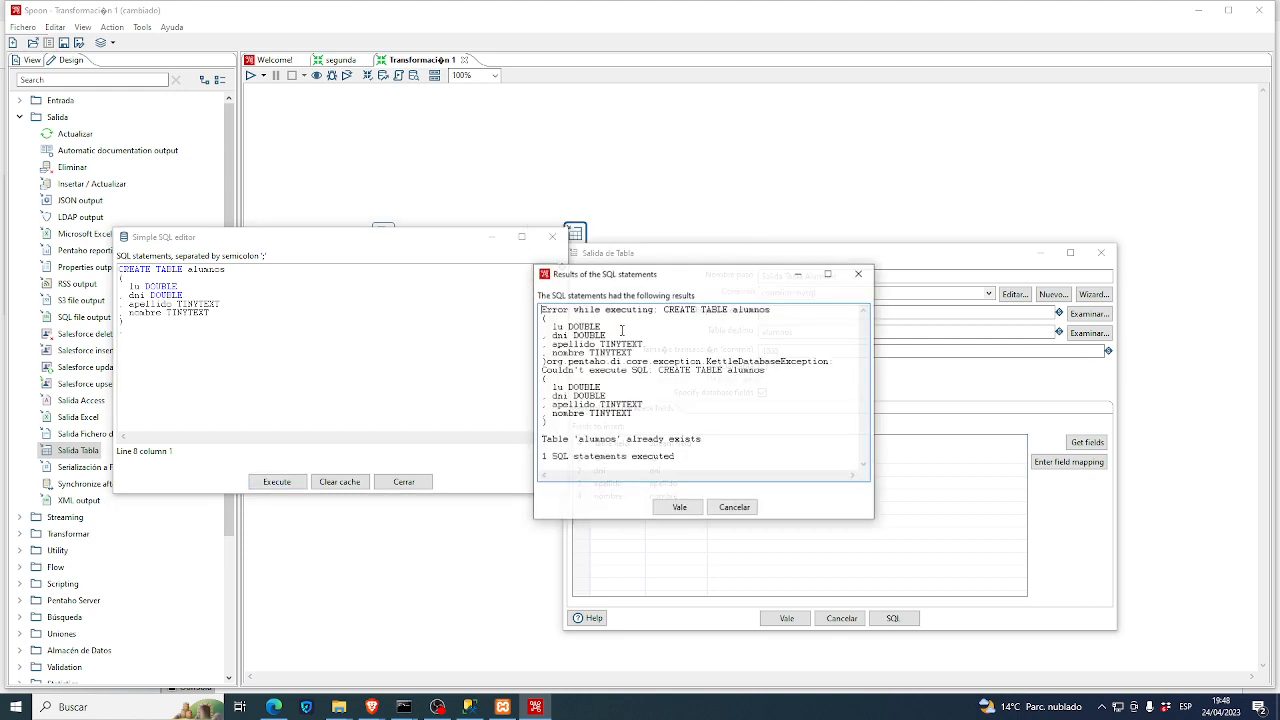
left_click(859, 273)
left_click(420, 481)
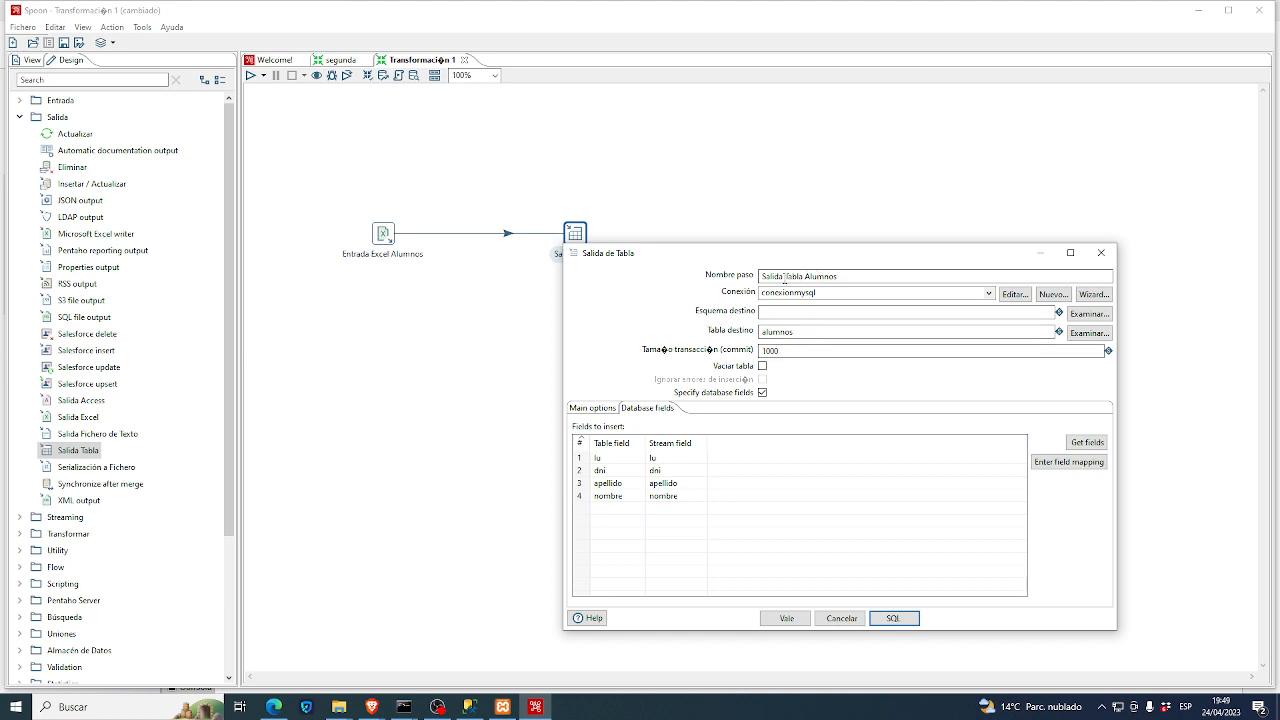
left_click_drag(784, 276, 846, 276)
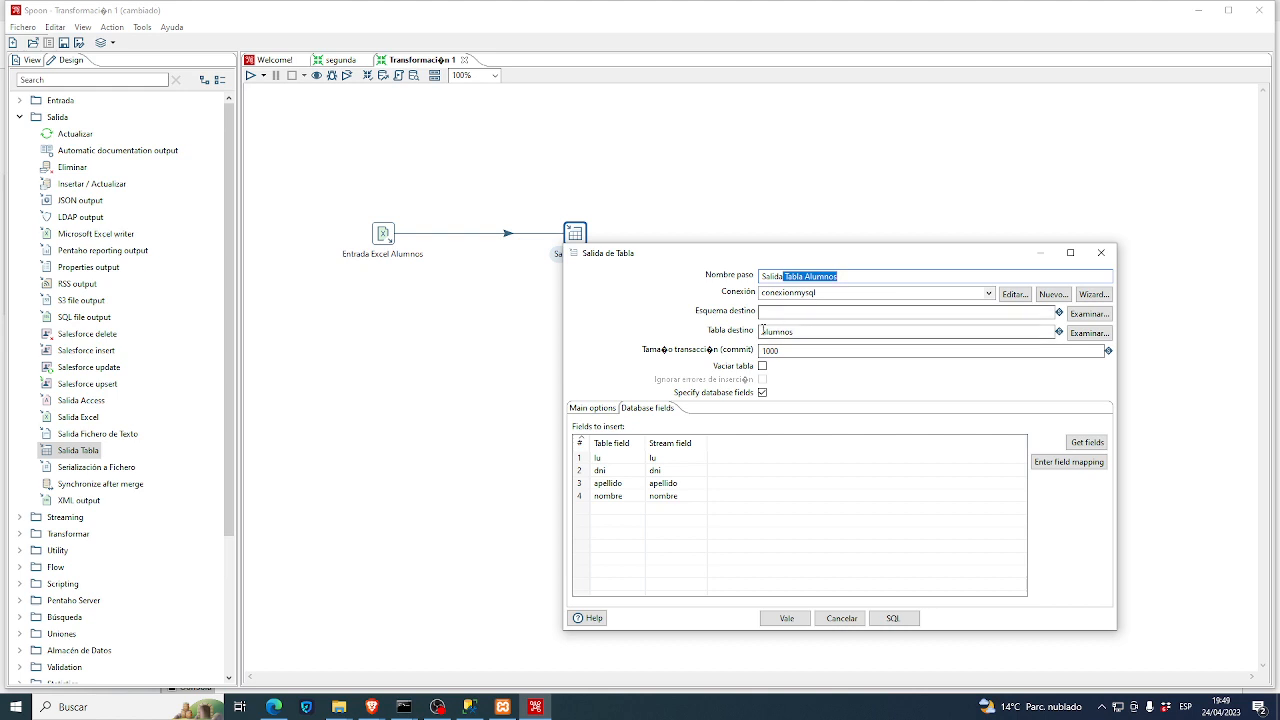
left_click_drag(764, 332, 781, 334)
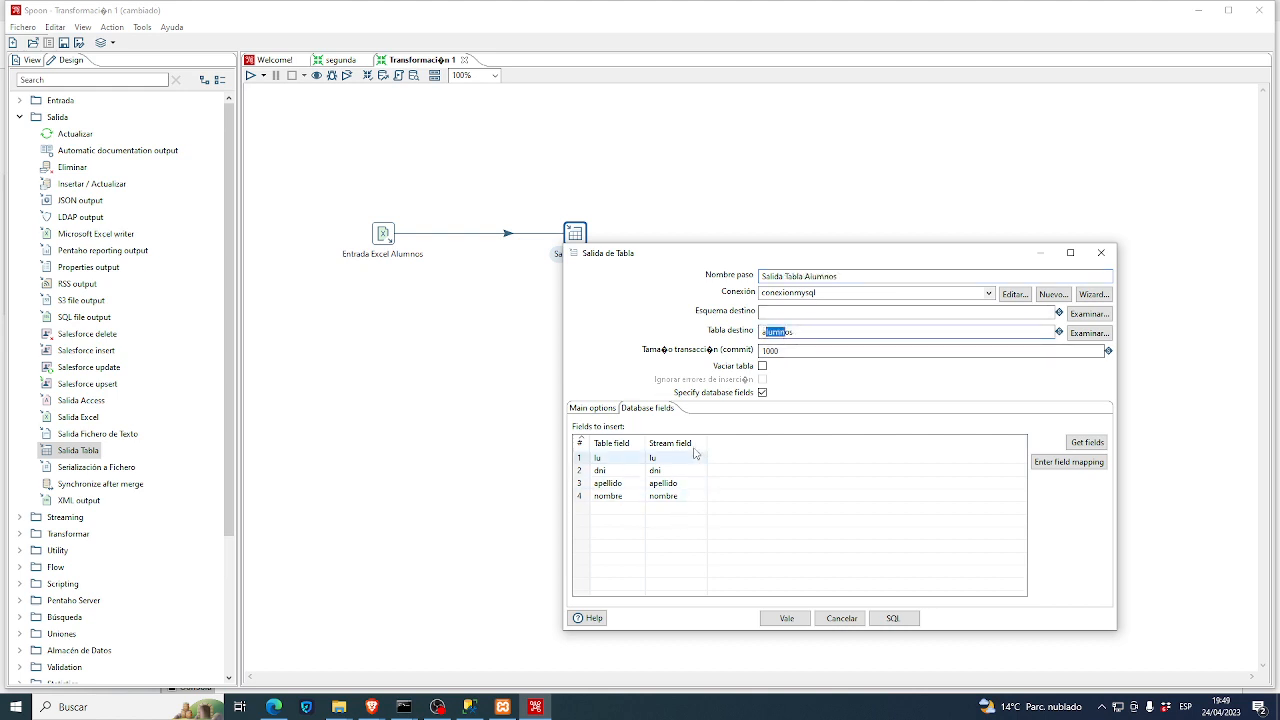
left_click(787, 618)
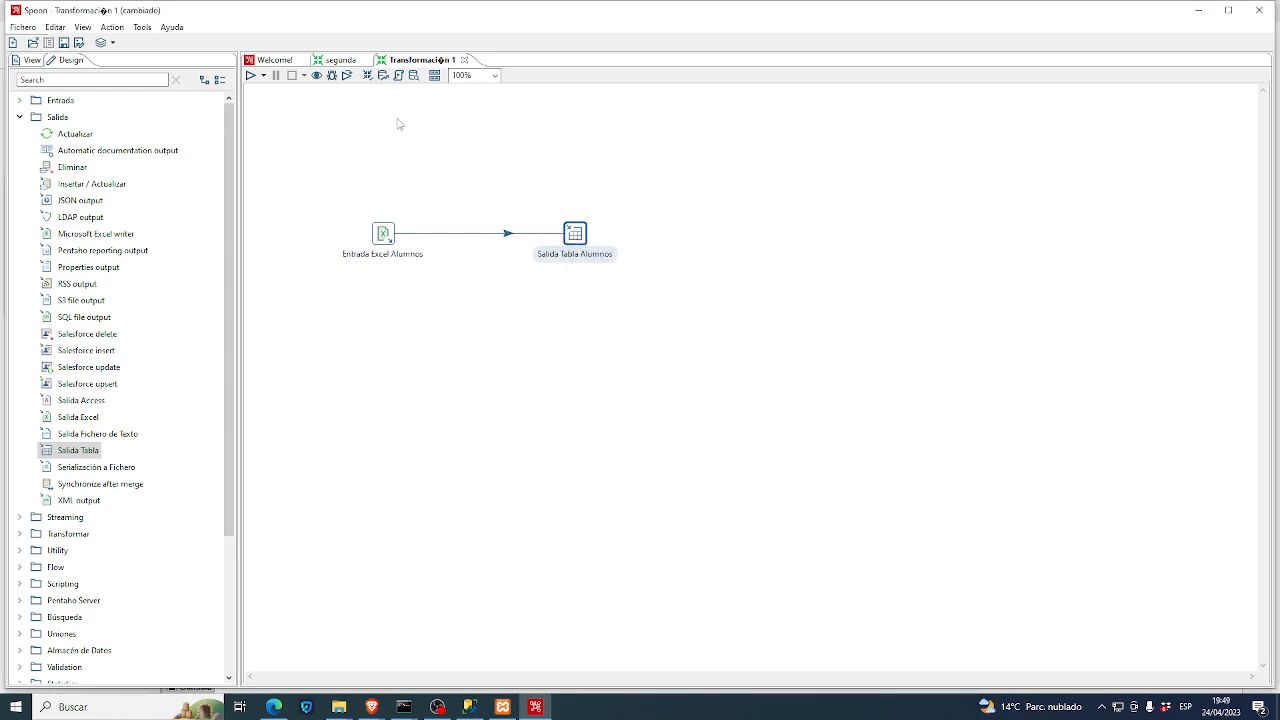
- Run the transformation with default options, agreeing to save it first as 'transformacionclase'
left_click(251, 84)
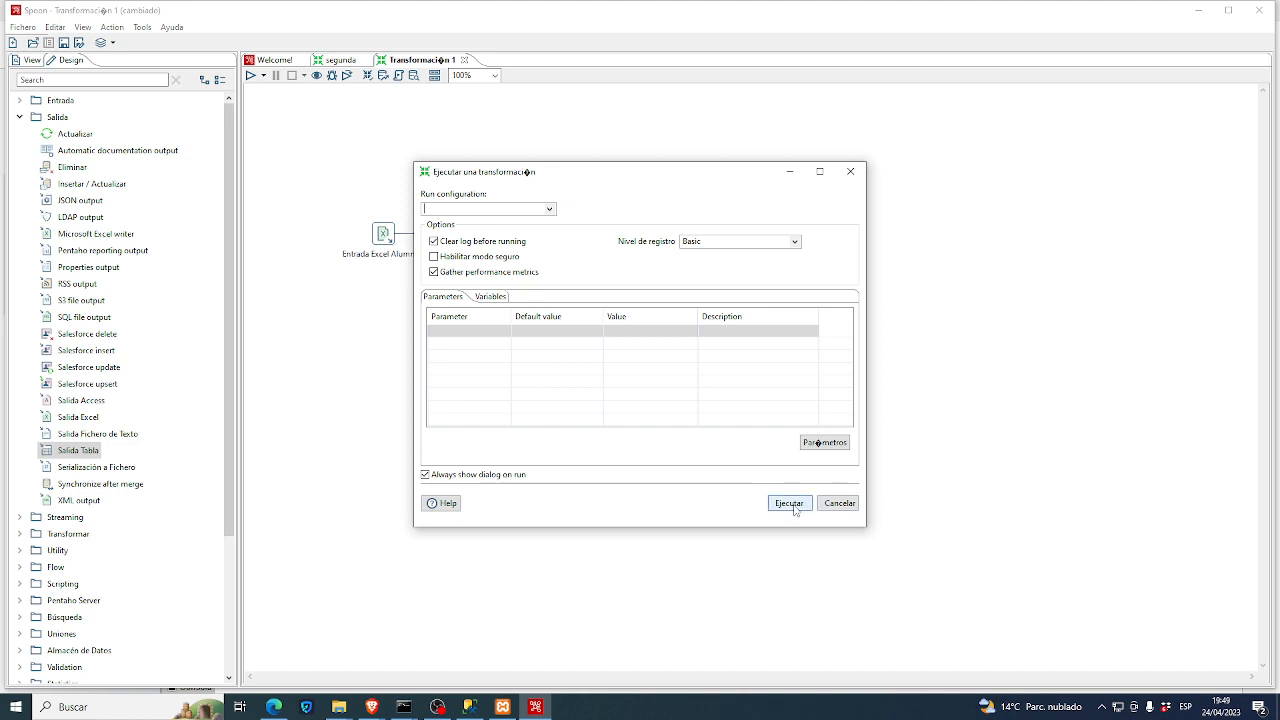
left_click(789, 503)
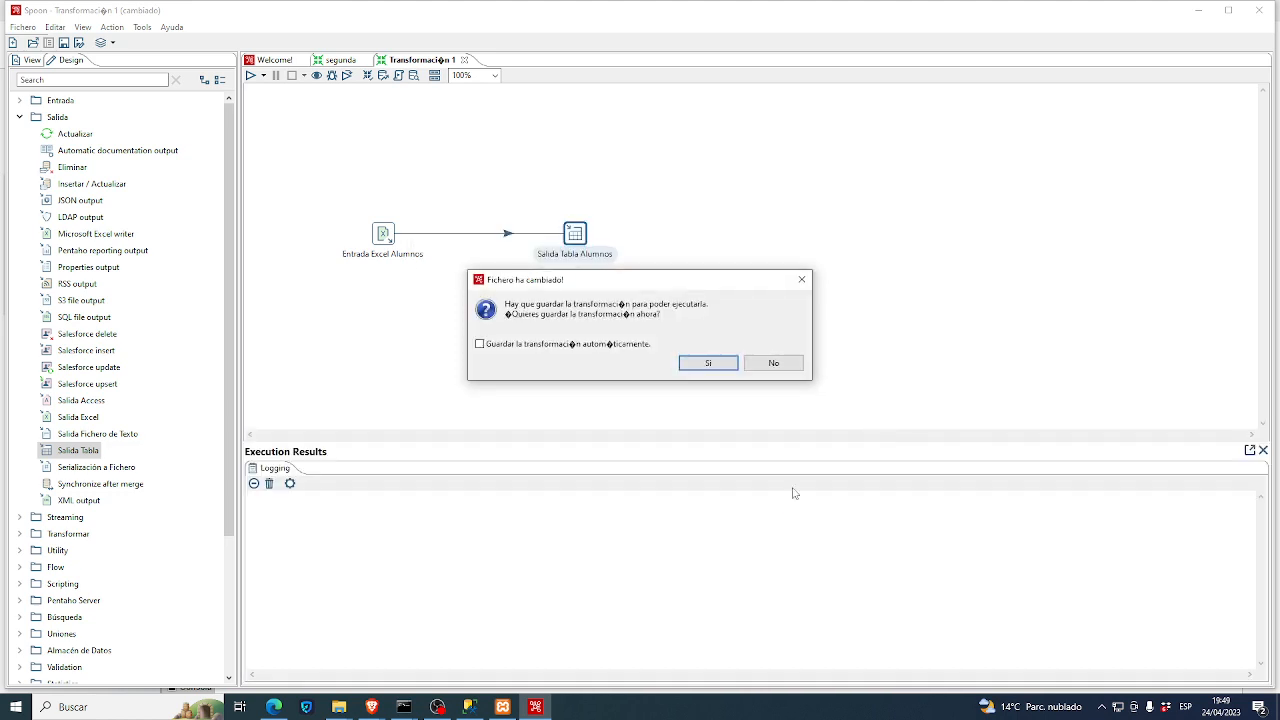
left_click(707, 364)
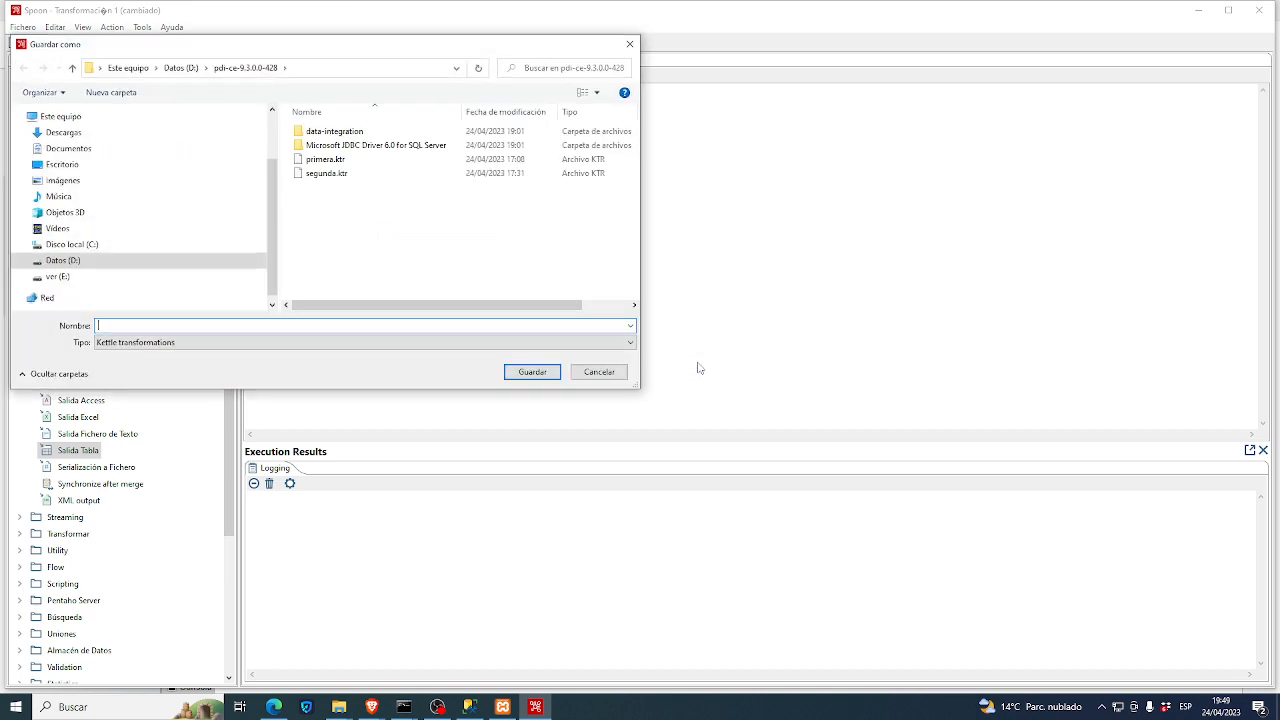
type("transfor")
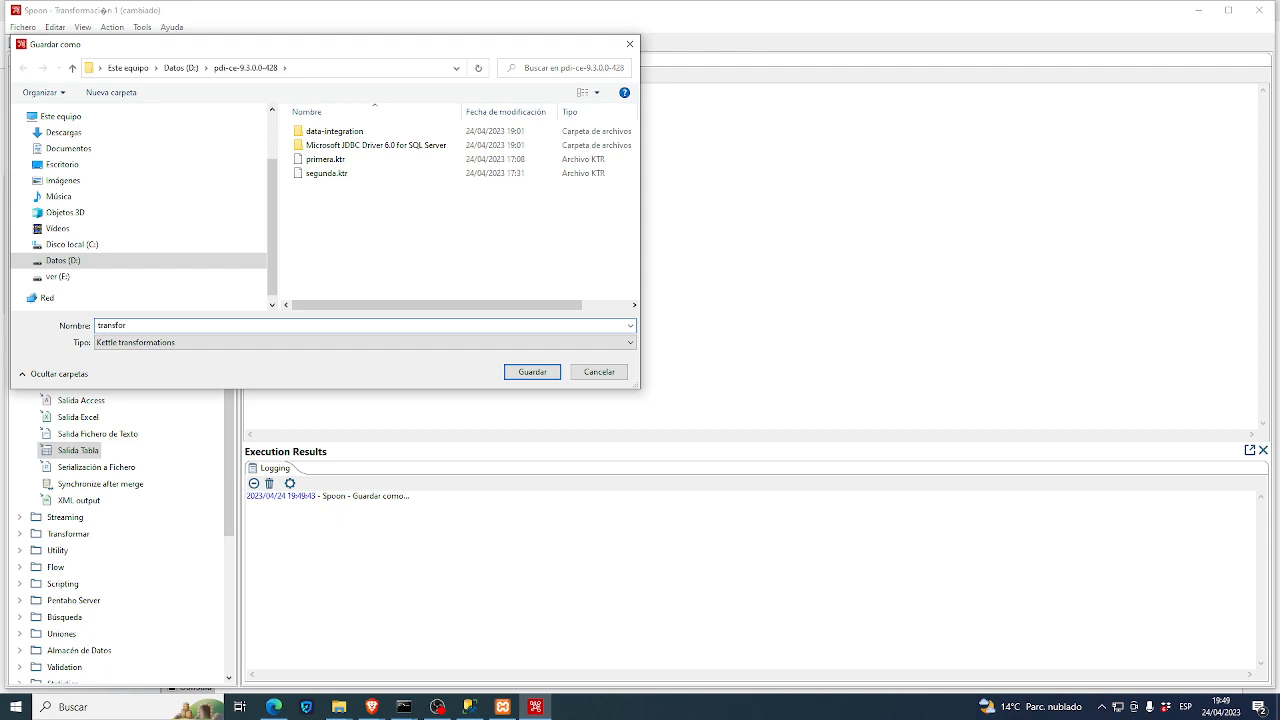
type("macionclase")
- Save the transformation as 'transformacionclase'
left_click(547, 377)
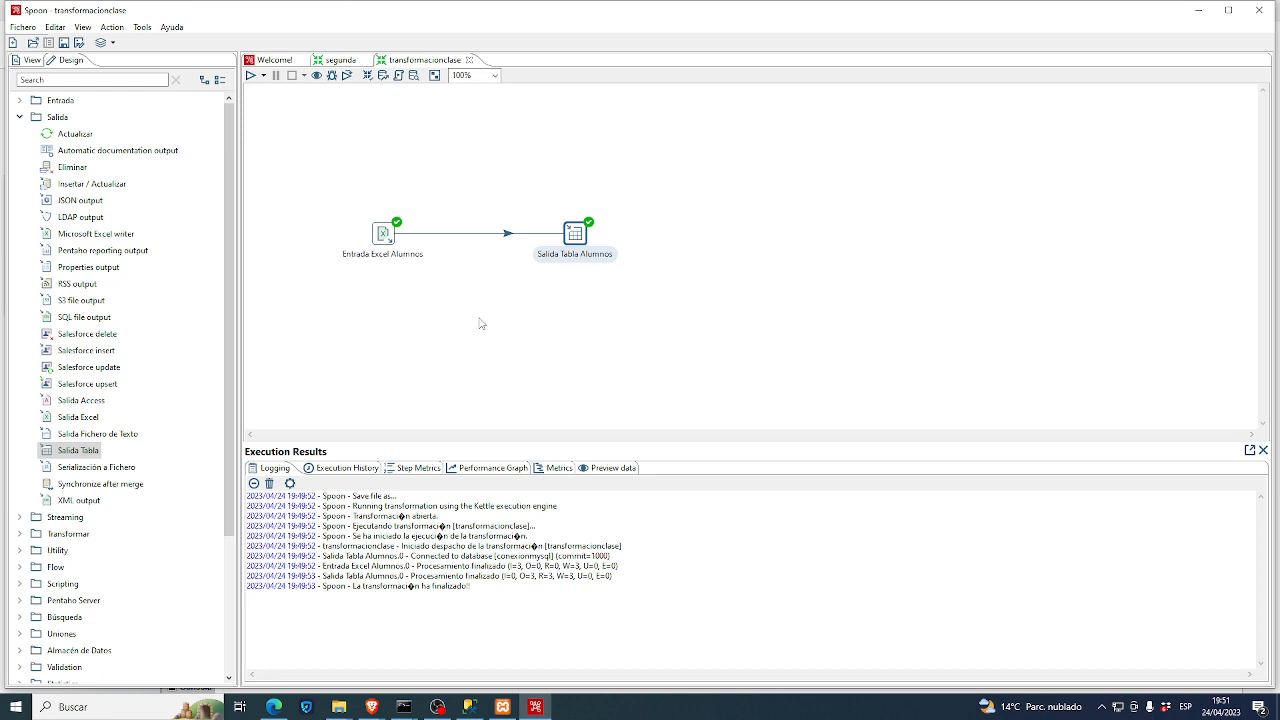
- Create a new database connection from the Fichero menu named 'miconexion'
left_click(27, 28)
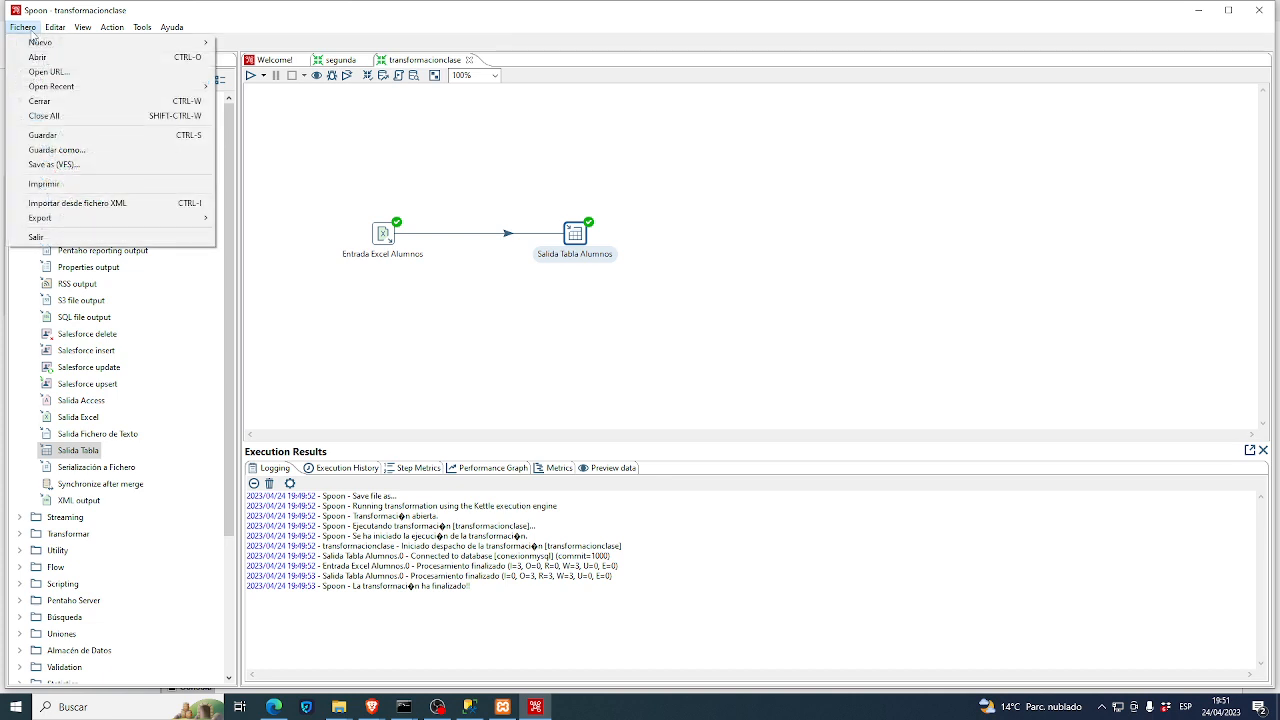
mouse_move(38, 43)
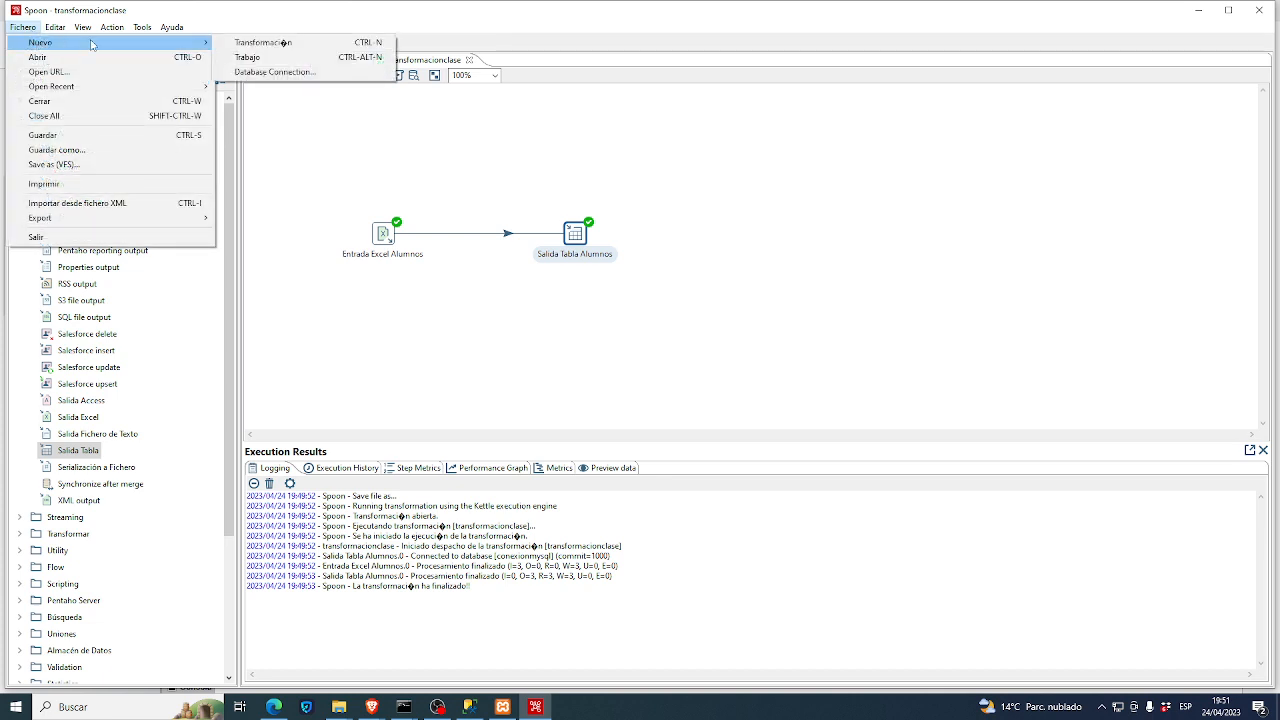
left_click(254, 76)
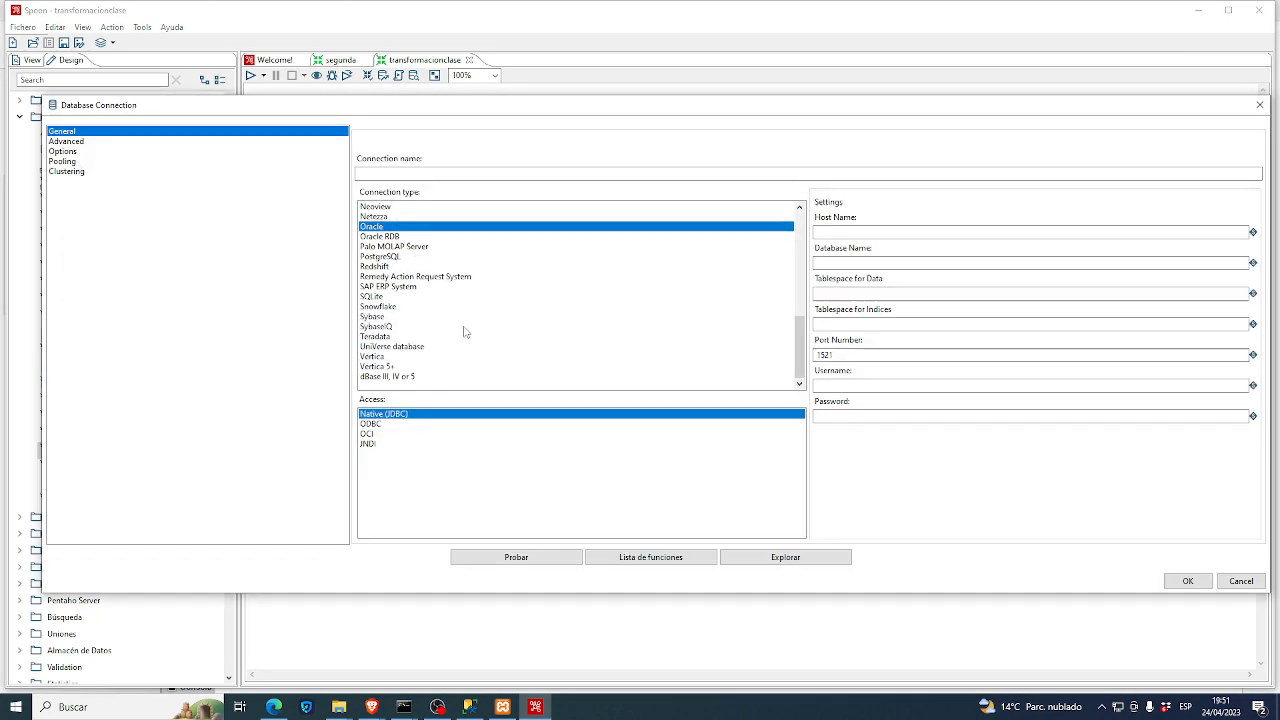
left_click(413, 177)
type("miconexion")
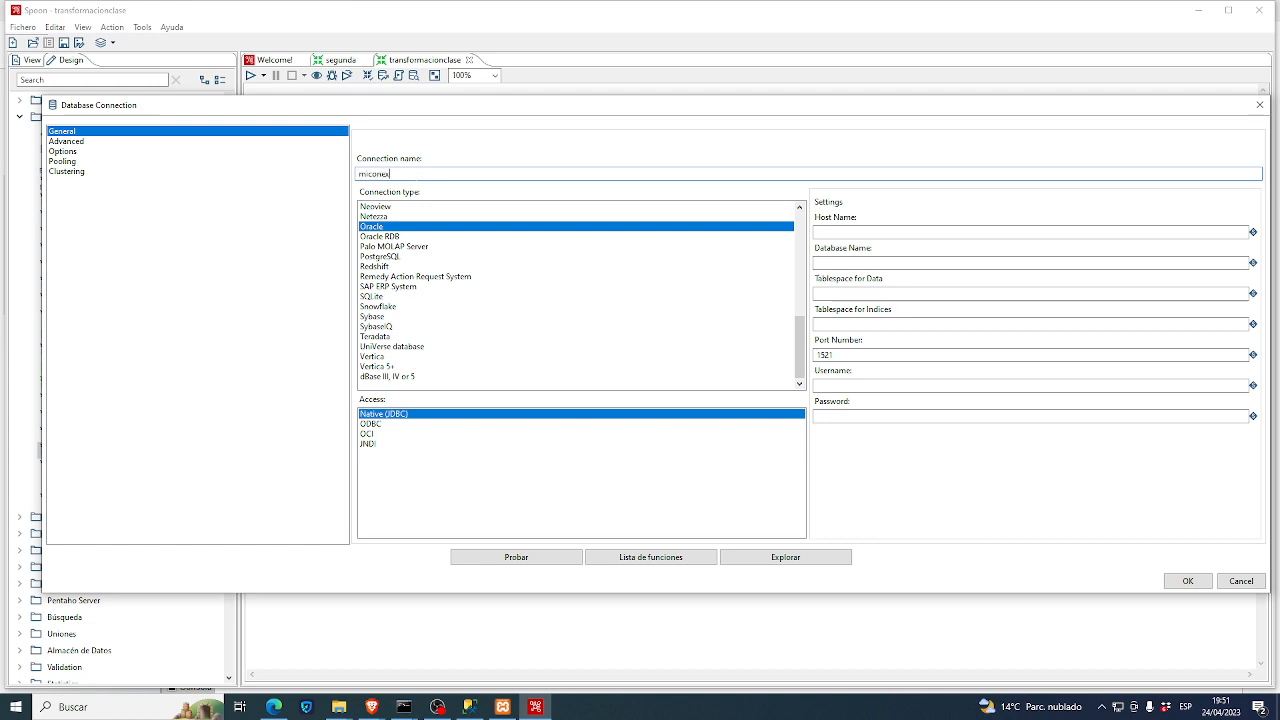
- Set it to MySQL Native (JDBC), host localhost, database claseetl, user root, and test it
left_click(437, 257)
key("m")
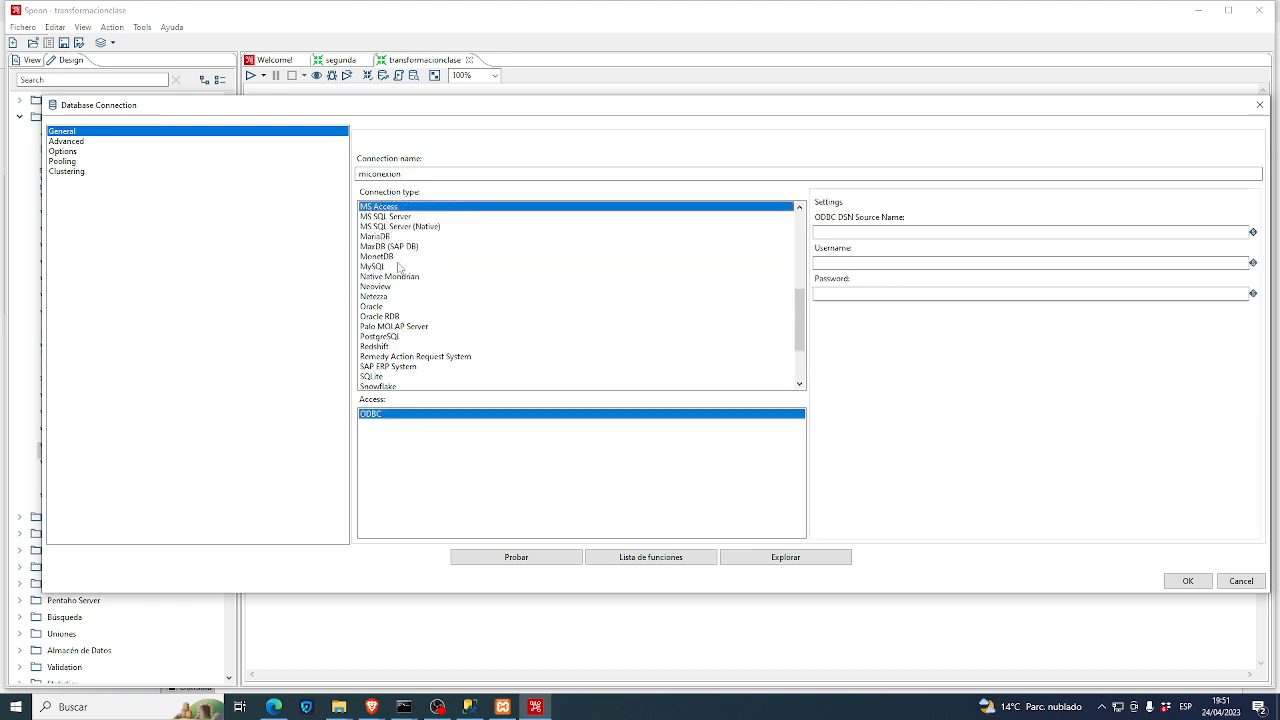
left_click(400, 266)
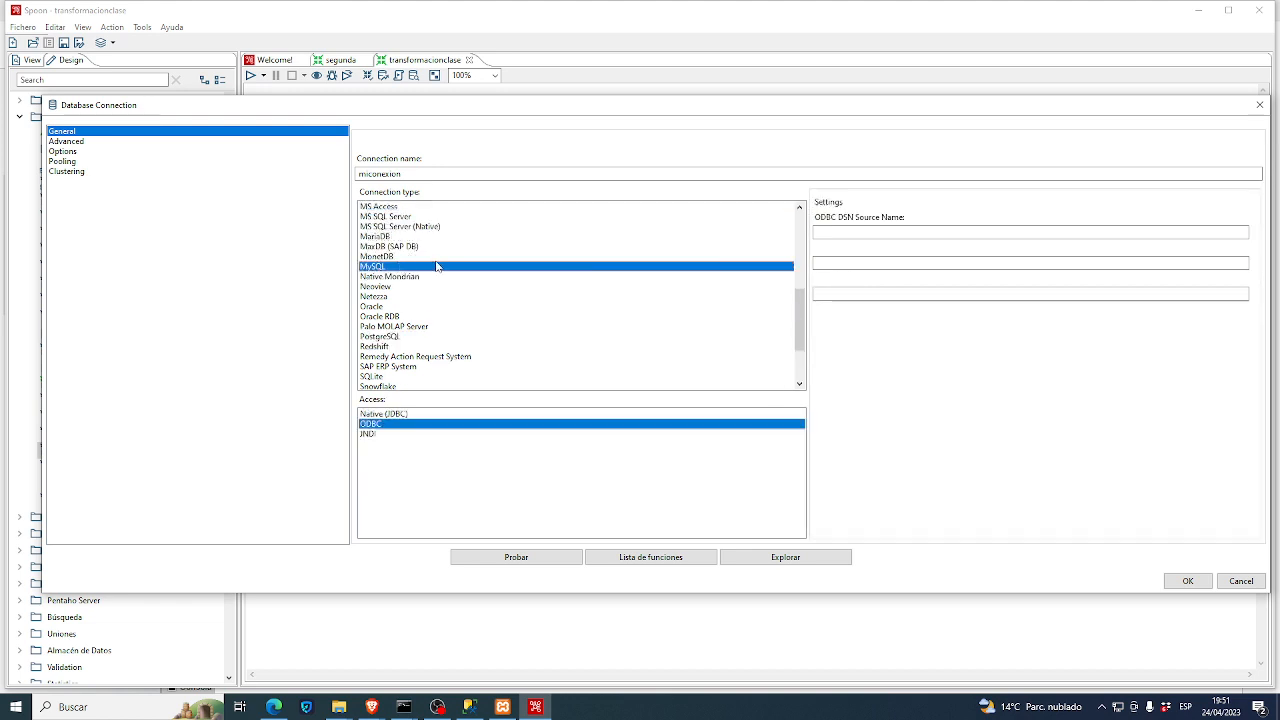
left_click(414, 414)
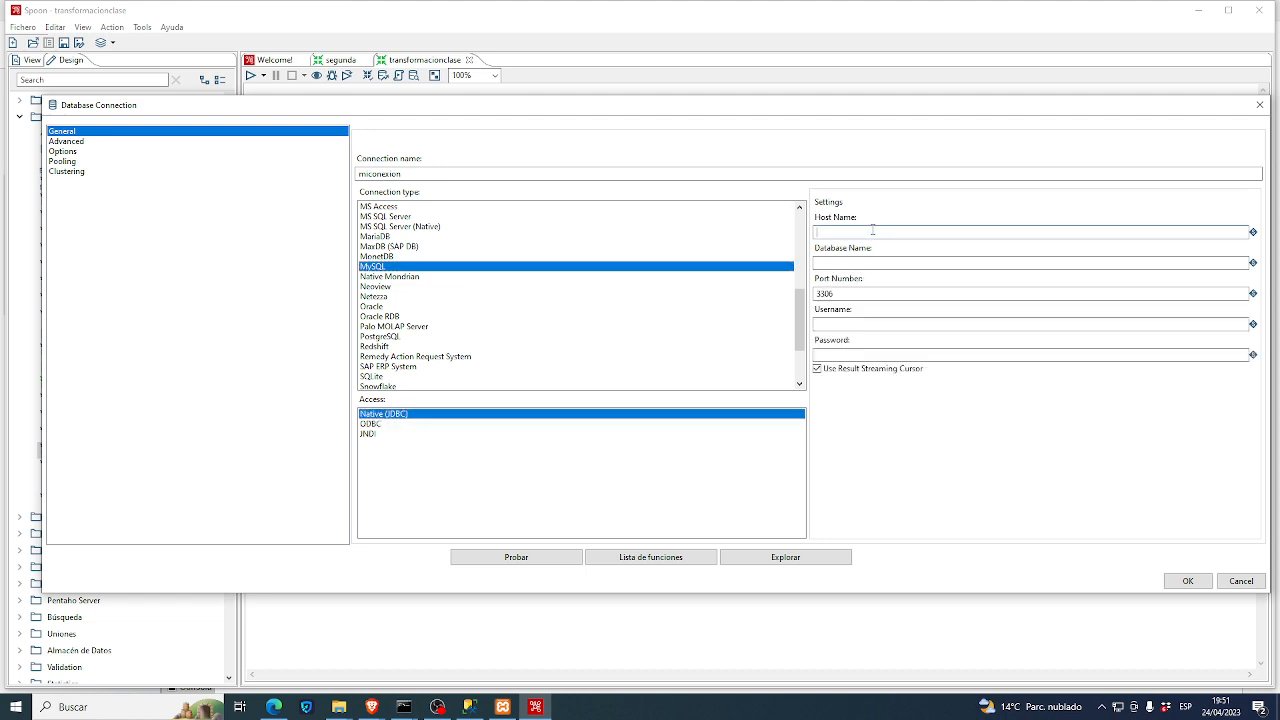
type("localho")
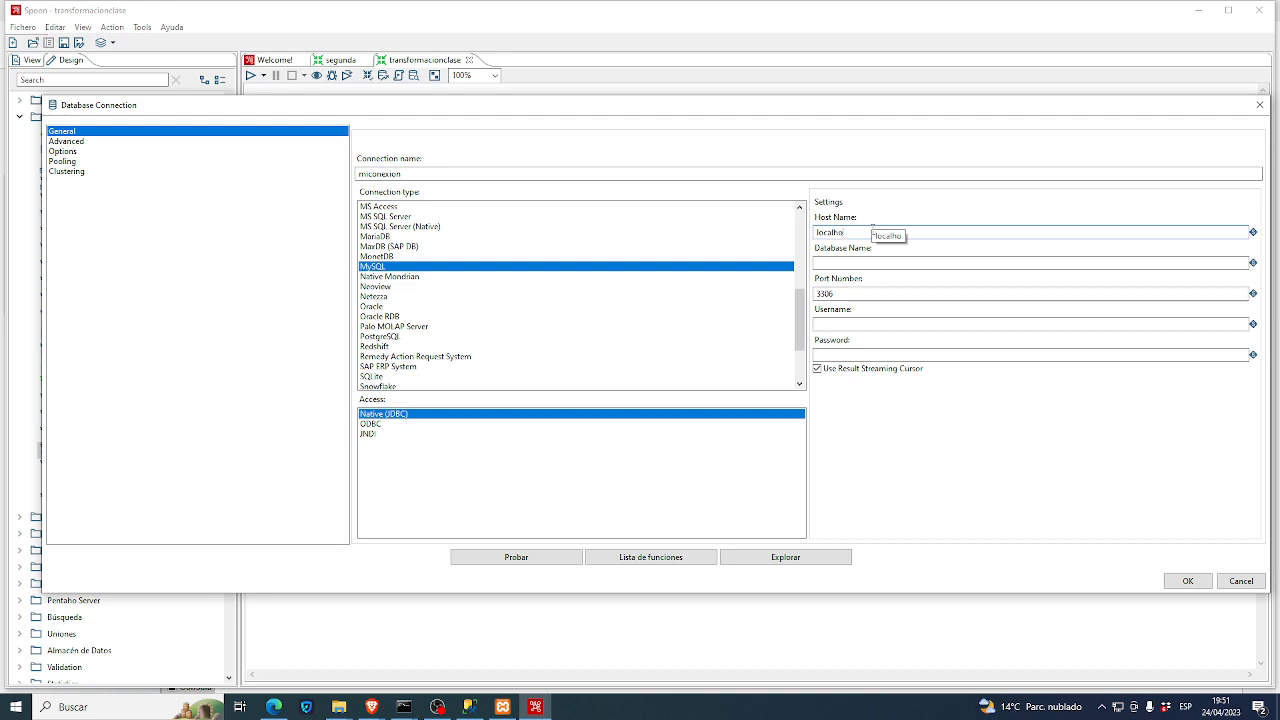
type("st")
key("Tab")
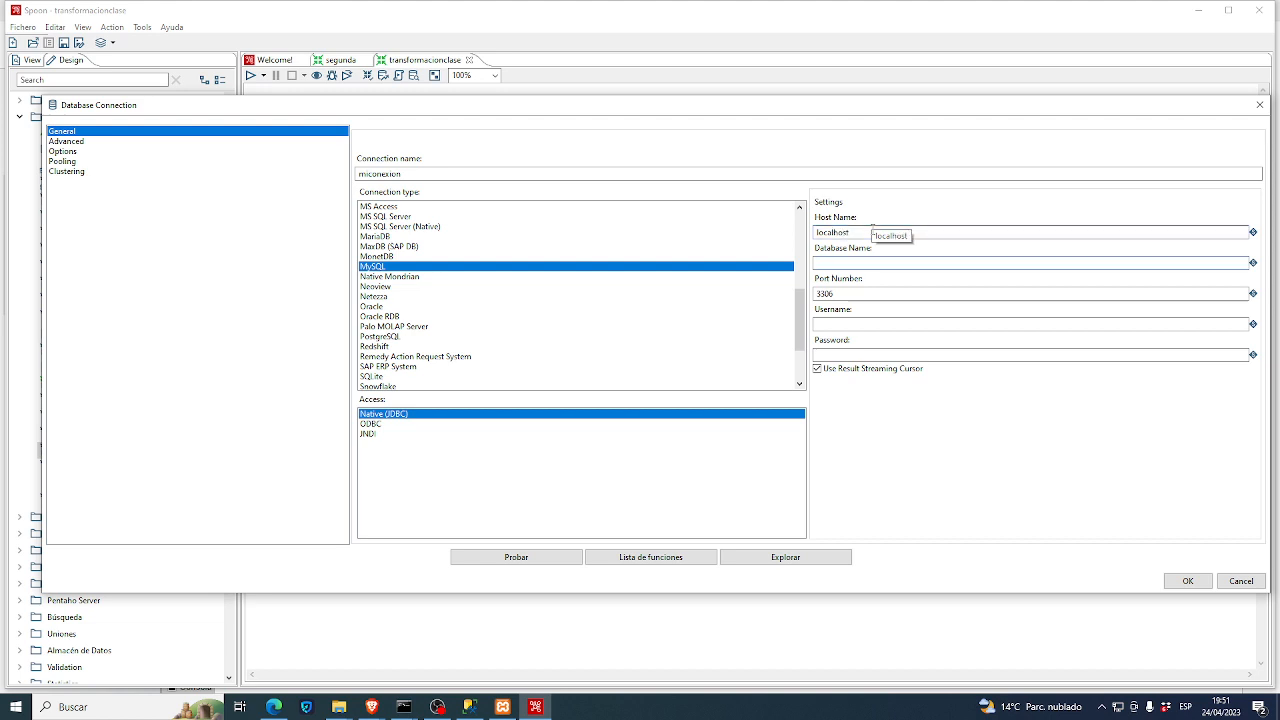
type("claseetl")
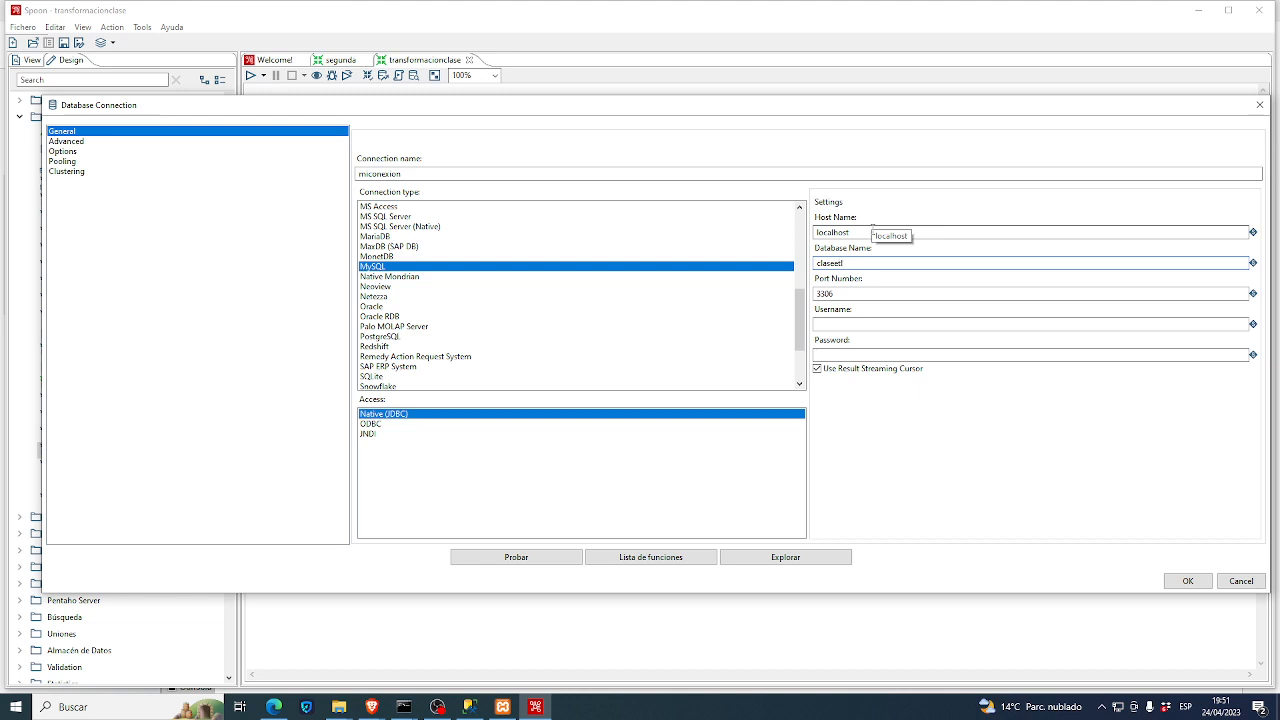
key("Tab")
key("Tab")
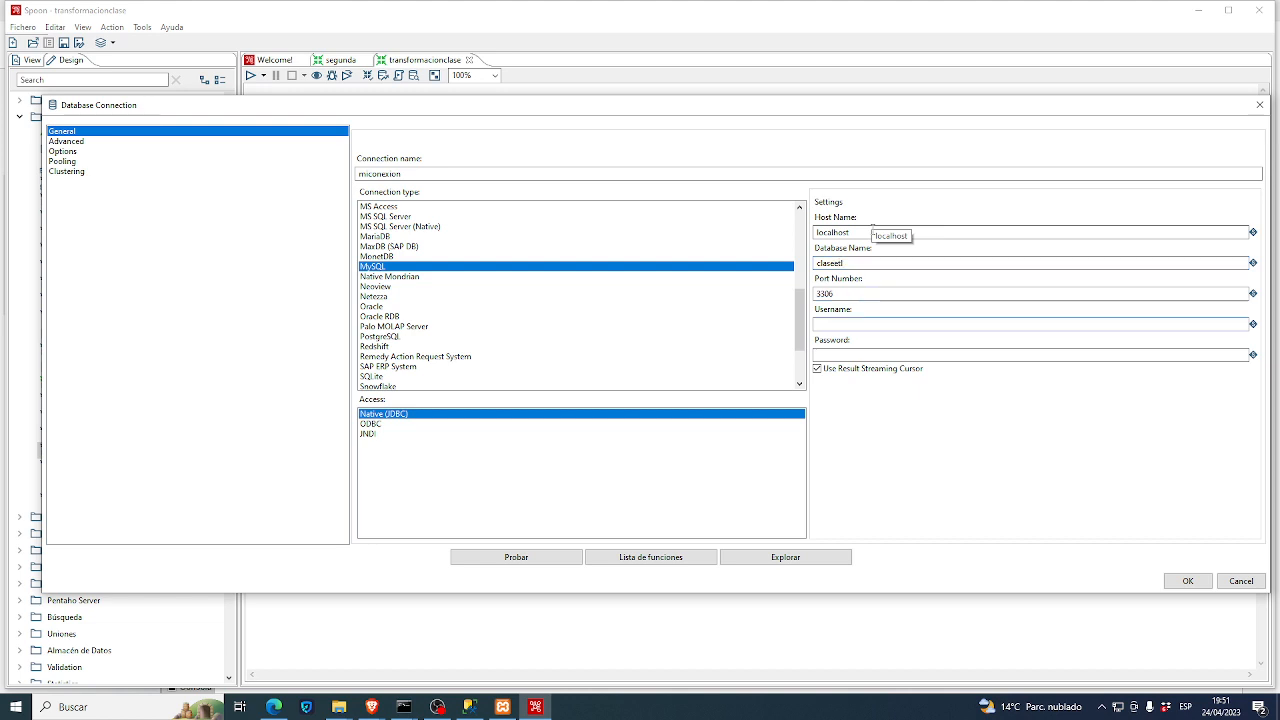
type("roo")
left_click(538, 562)
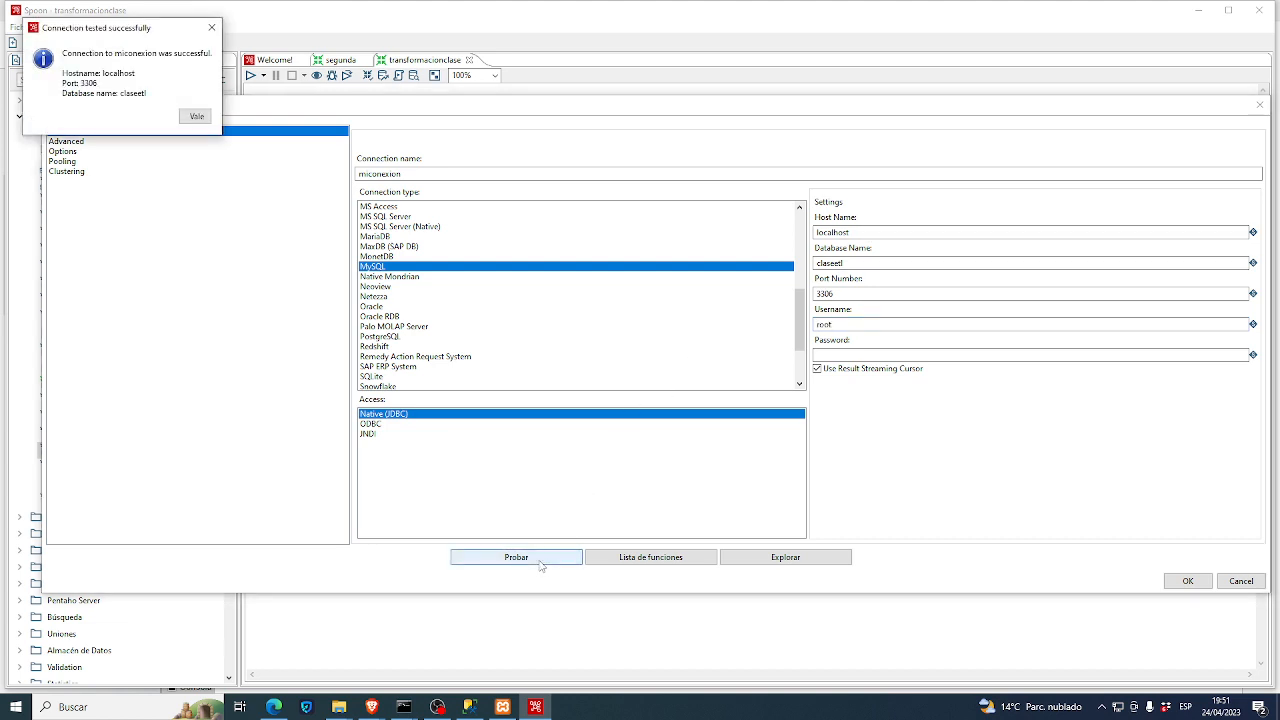
- Dismiss the test success message and switch miconexion to MS SQL Server (Native) on port 1433
left_click_drag(160, 28, 956, 400)
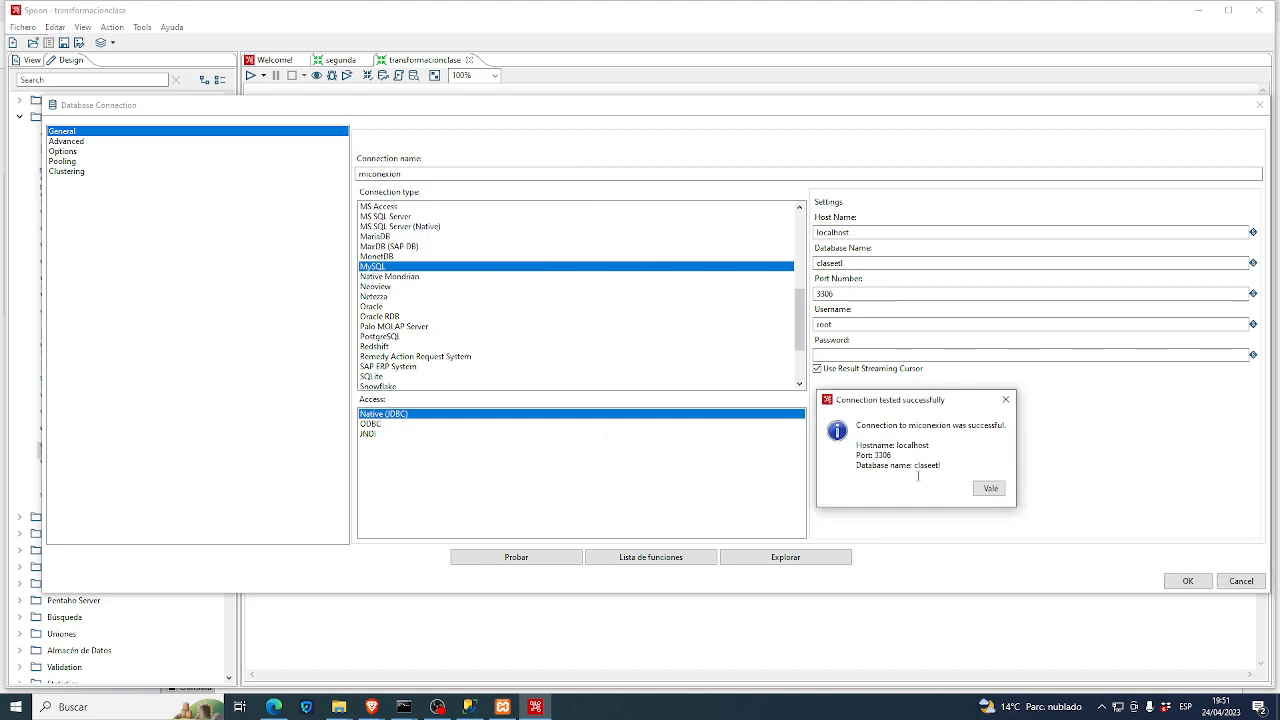
left_click(1007, 399)
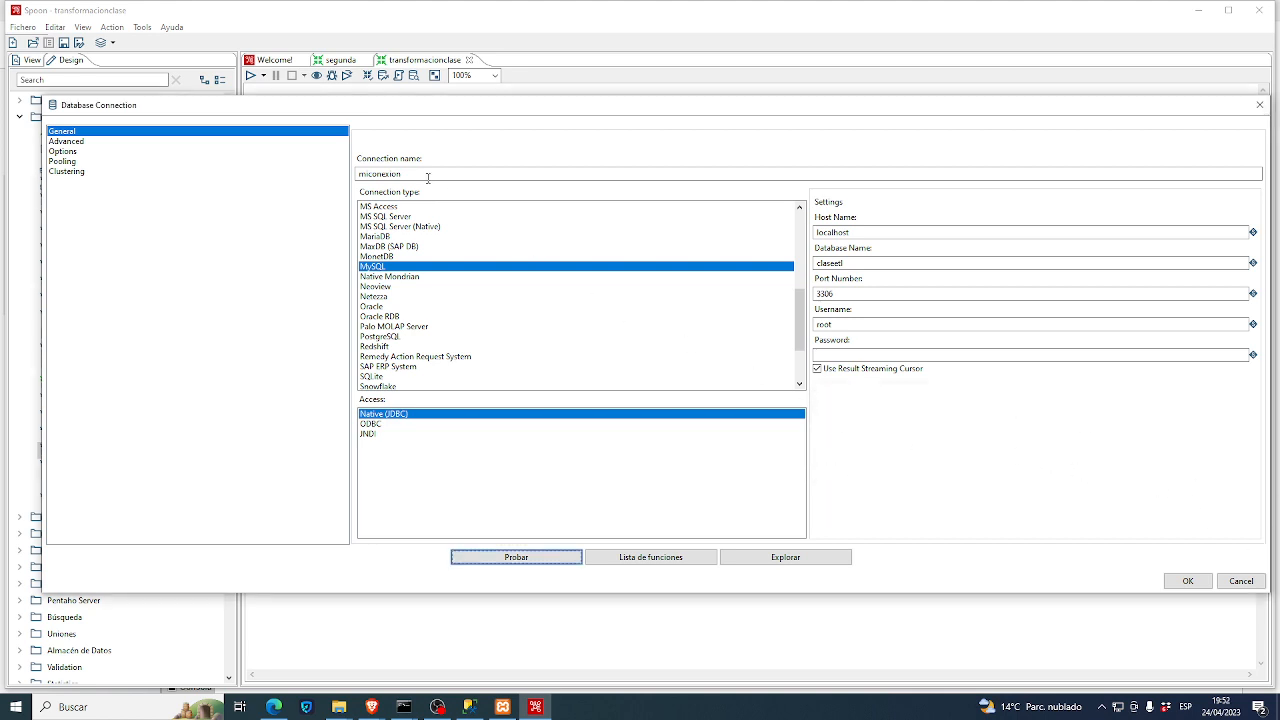
left_click_drag(428, 177, 333, 179)
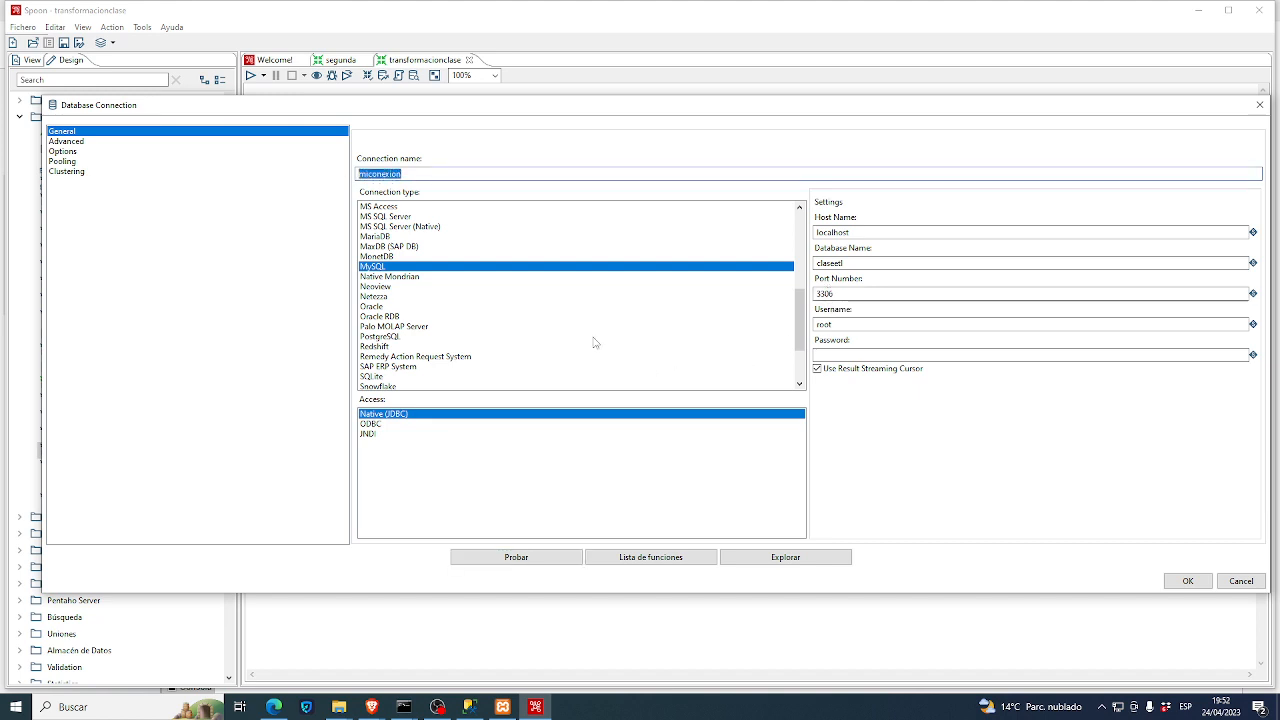
left_click(376, 217)
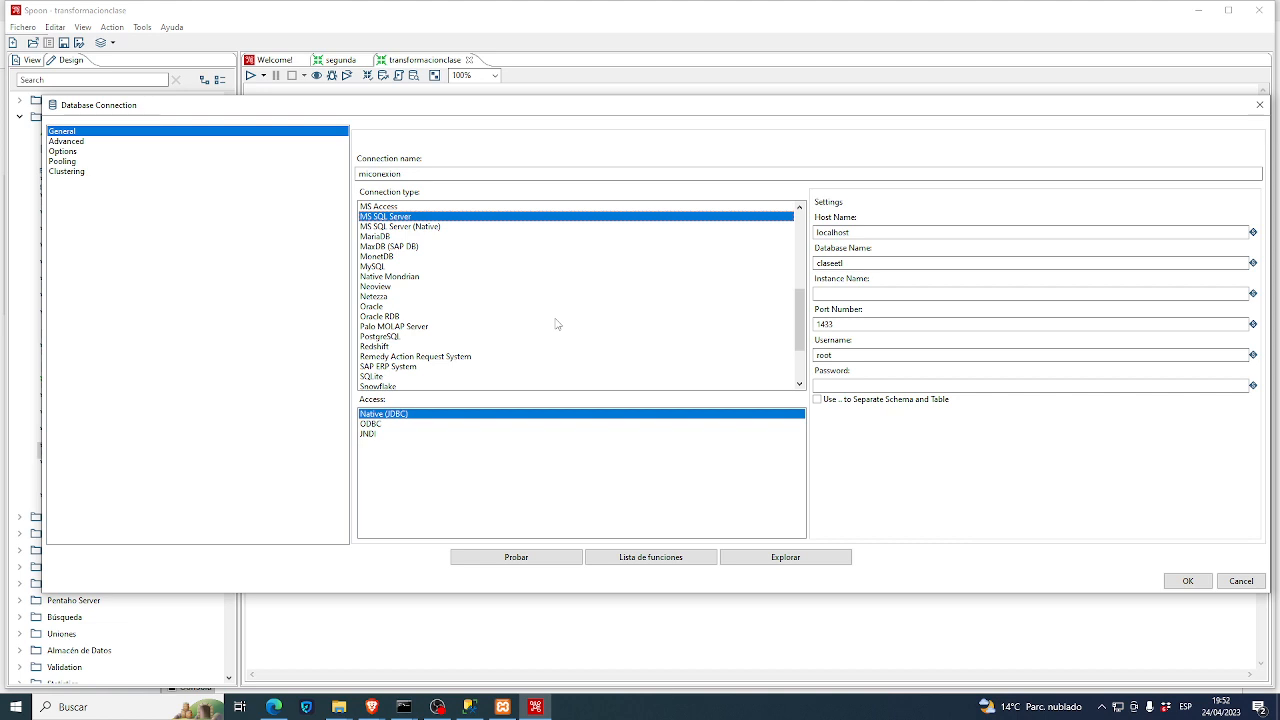
left_click(398, 227)
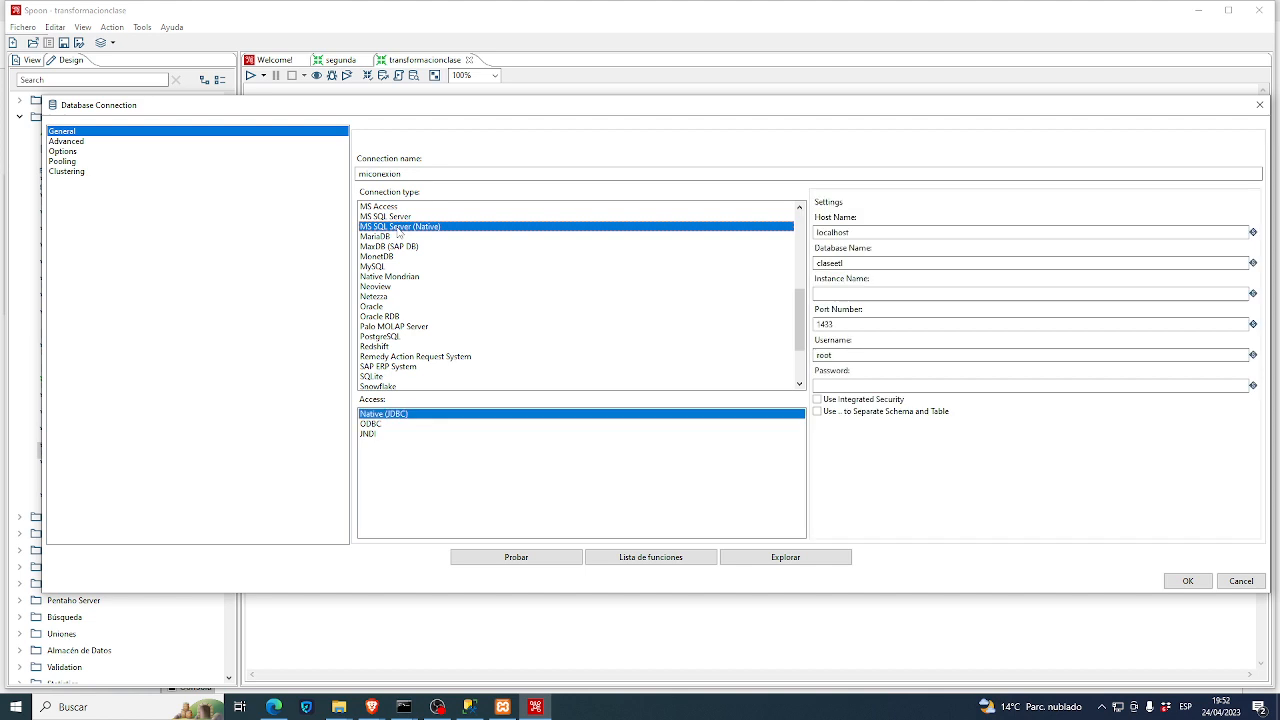
double_click(857, 263)
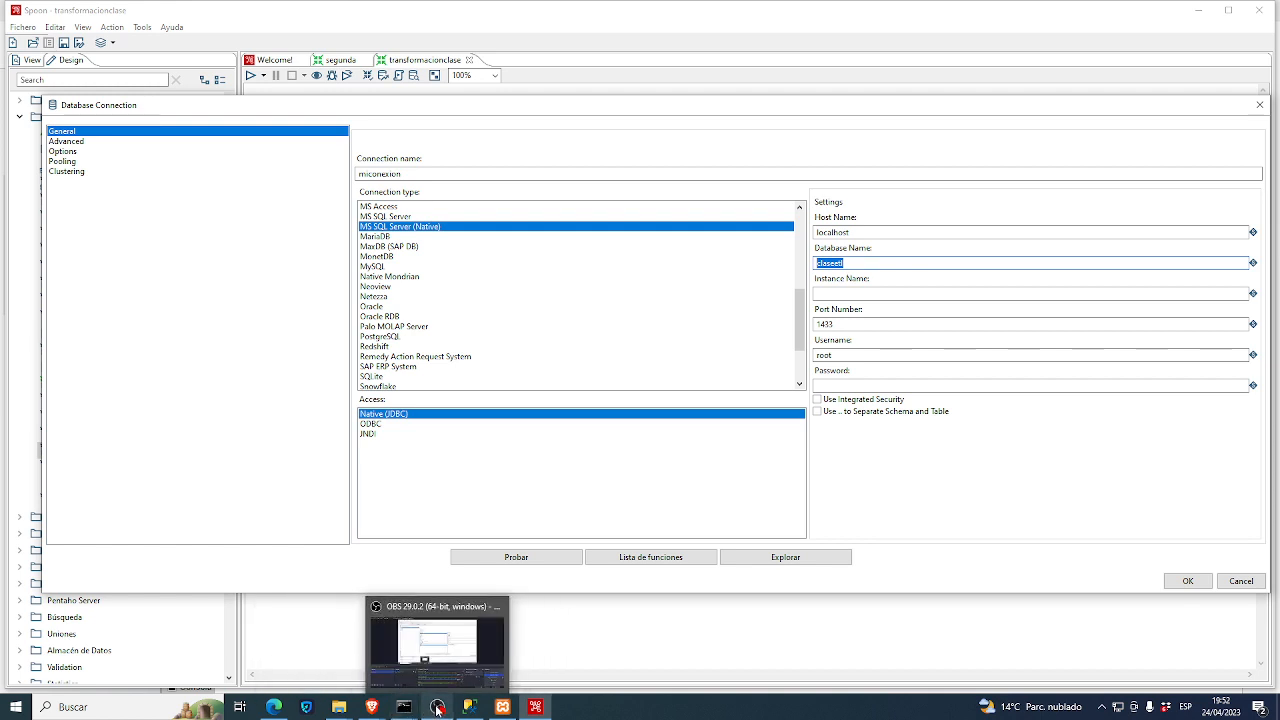
- In Management Studio, expand the clase database to view its folders
left_click(469, 707)
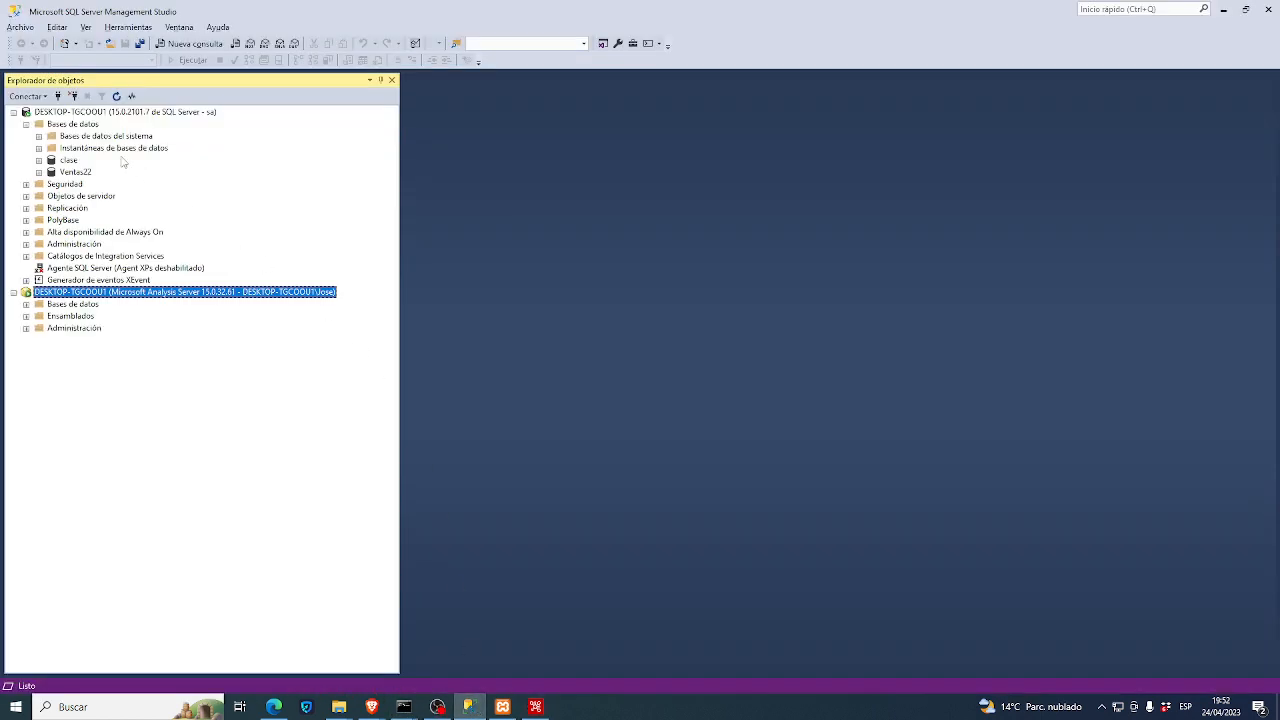
left_click(70, 160)
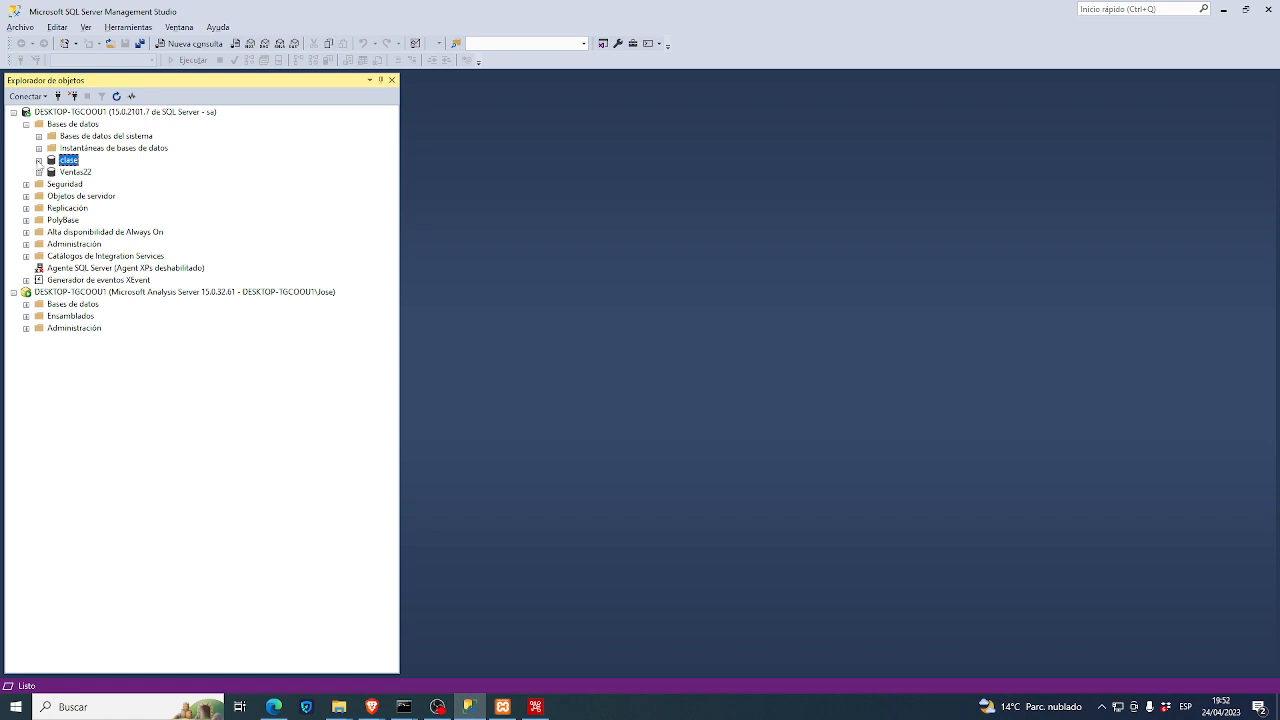
left_click(38, 160)
key("alt+Tab")
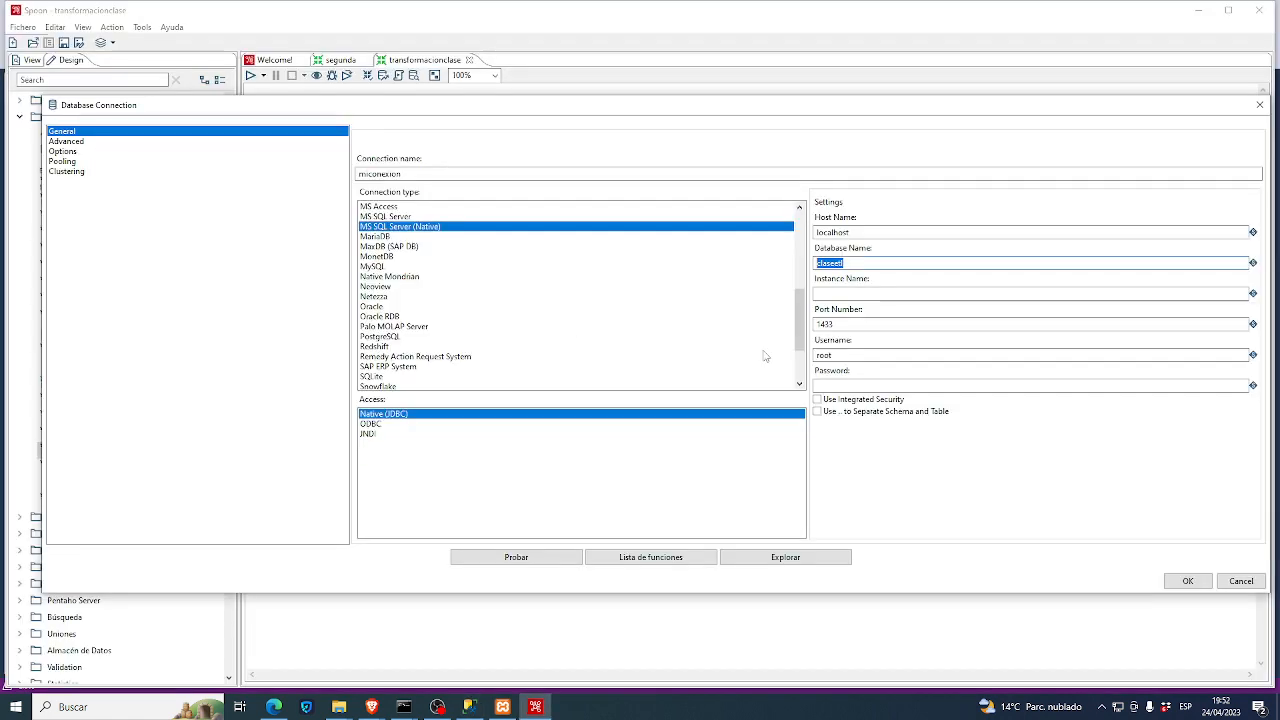
left_click(858, 292)
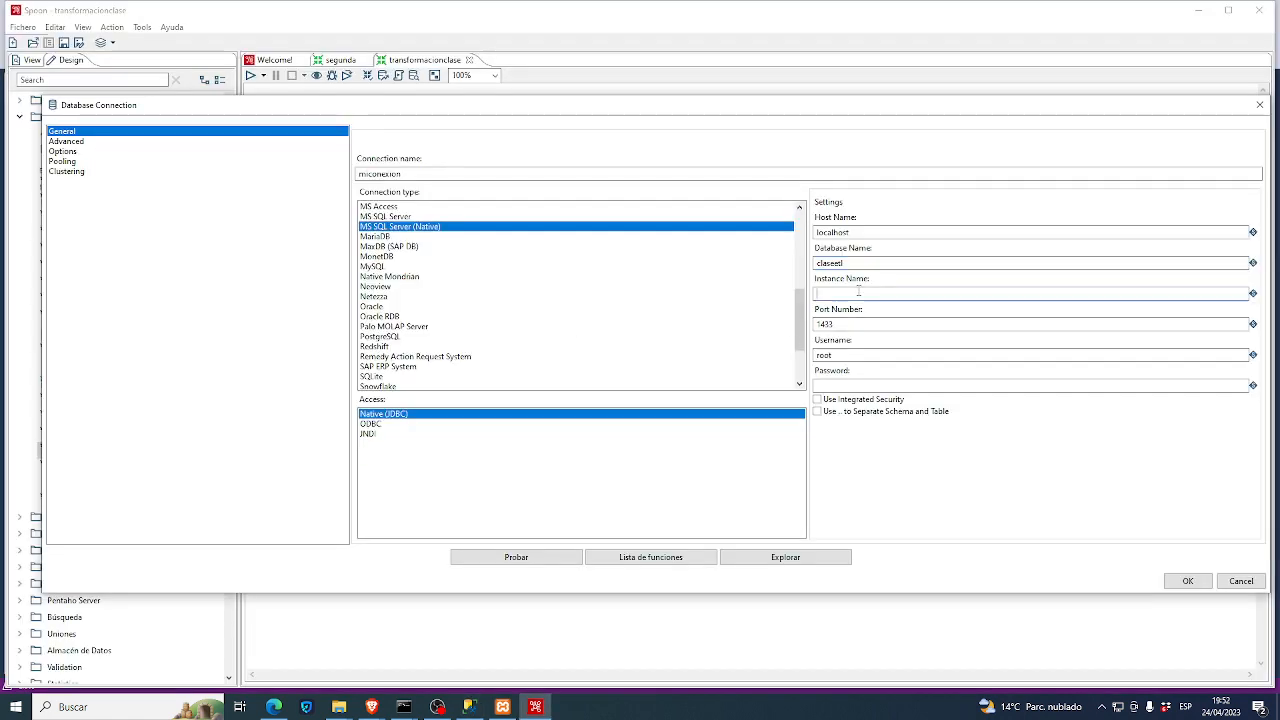
key("alt+Tab")
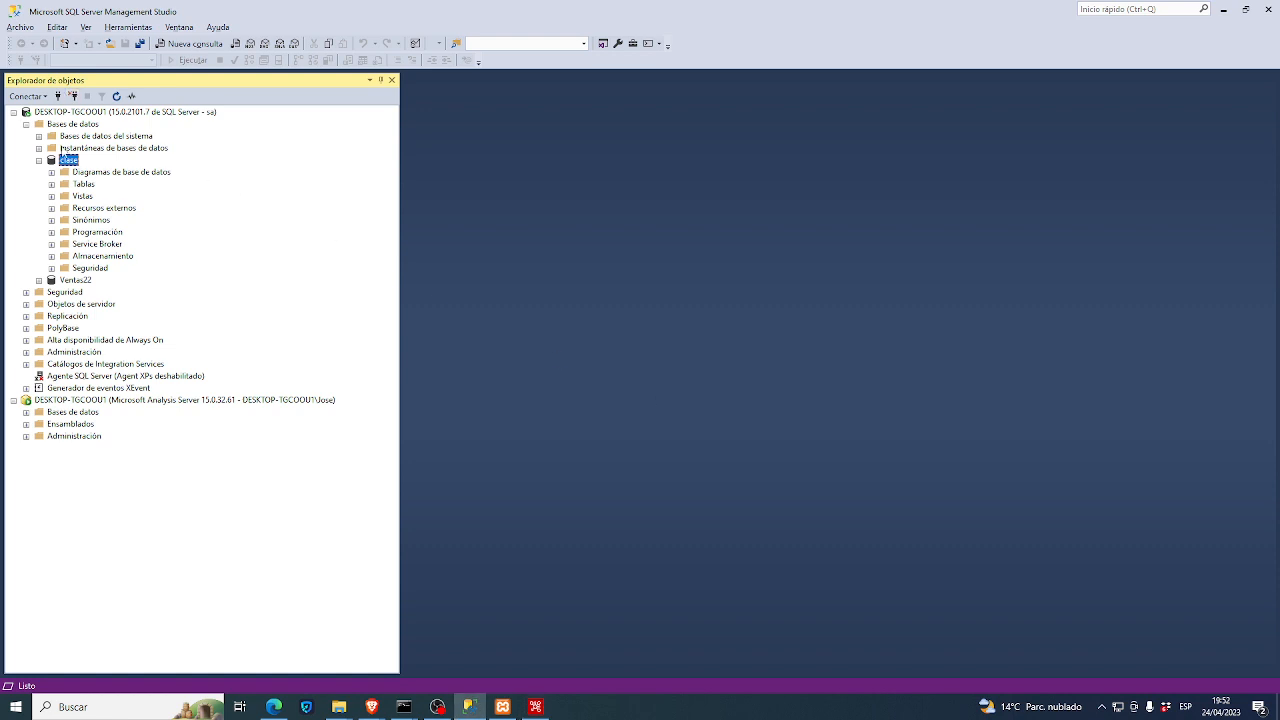
- Copy the local server's name from the Connect to Server window
right_click(77, 113)
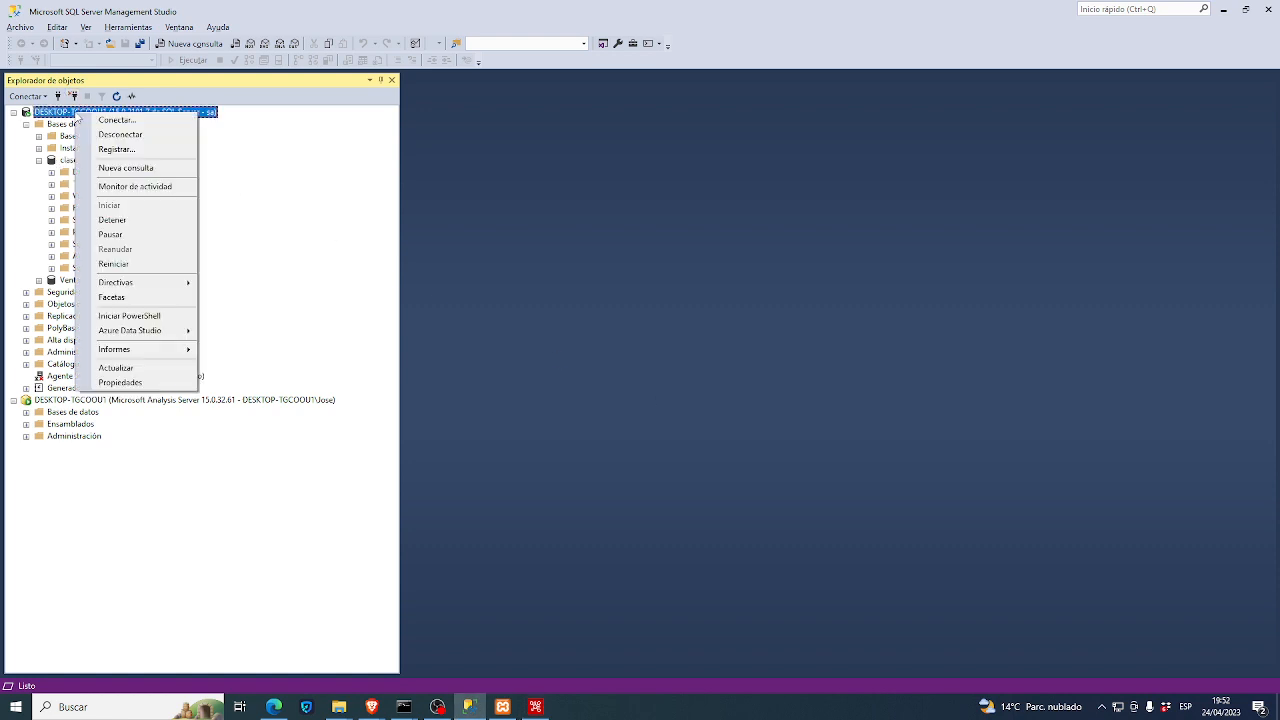
left_click(100, 121)
right_click(634, 270)
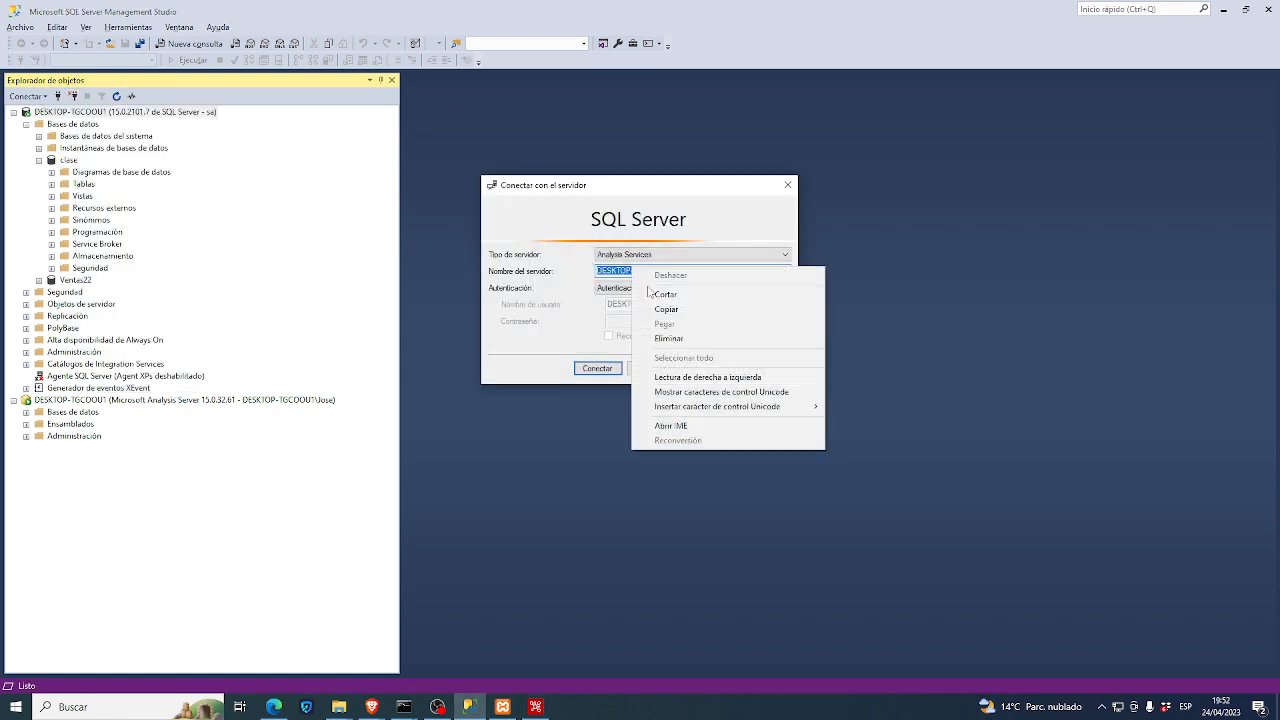
left_click(664, 309)
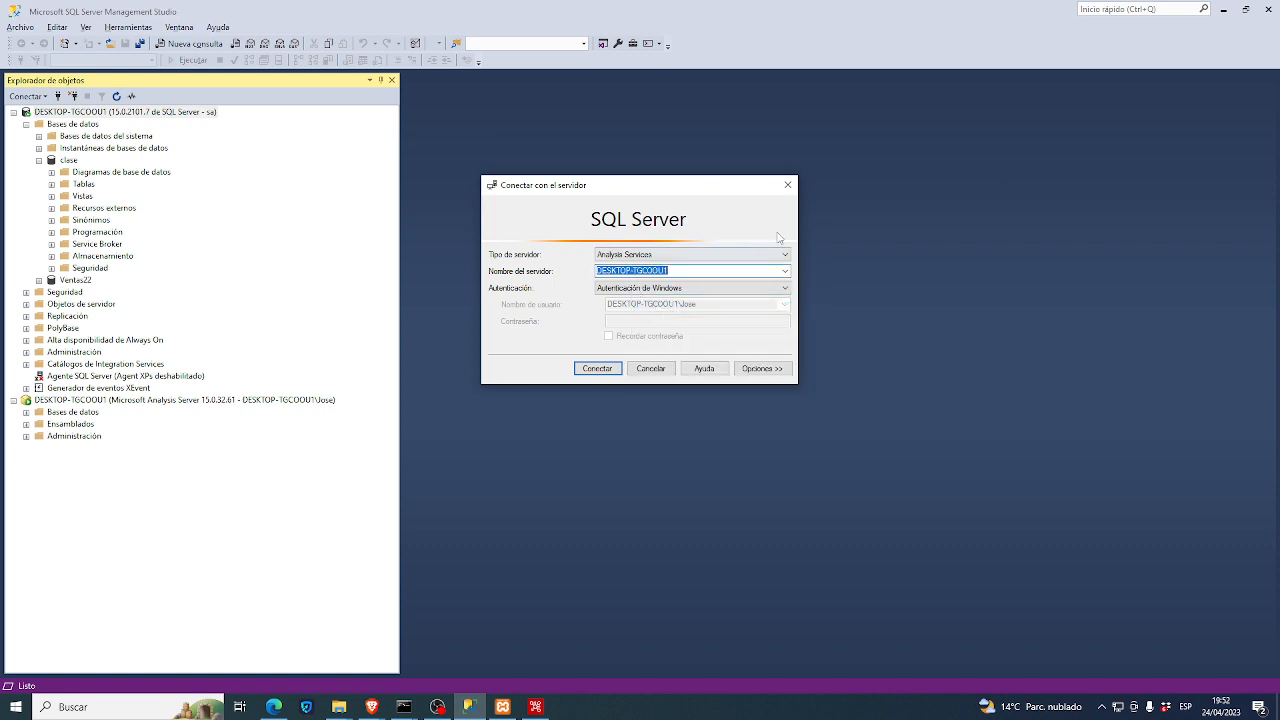
key("alt+Tab")
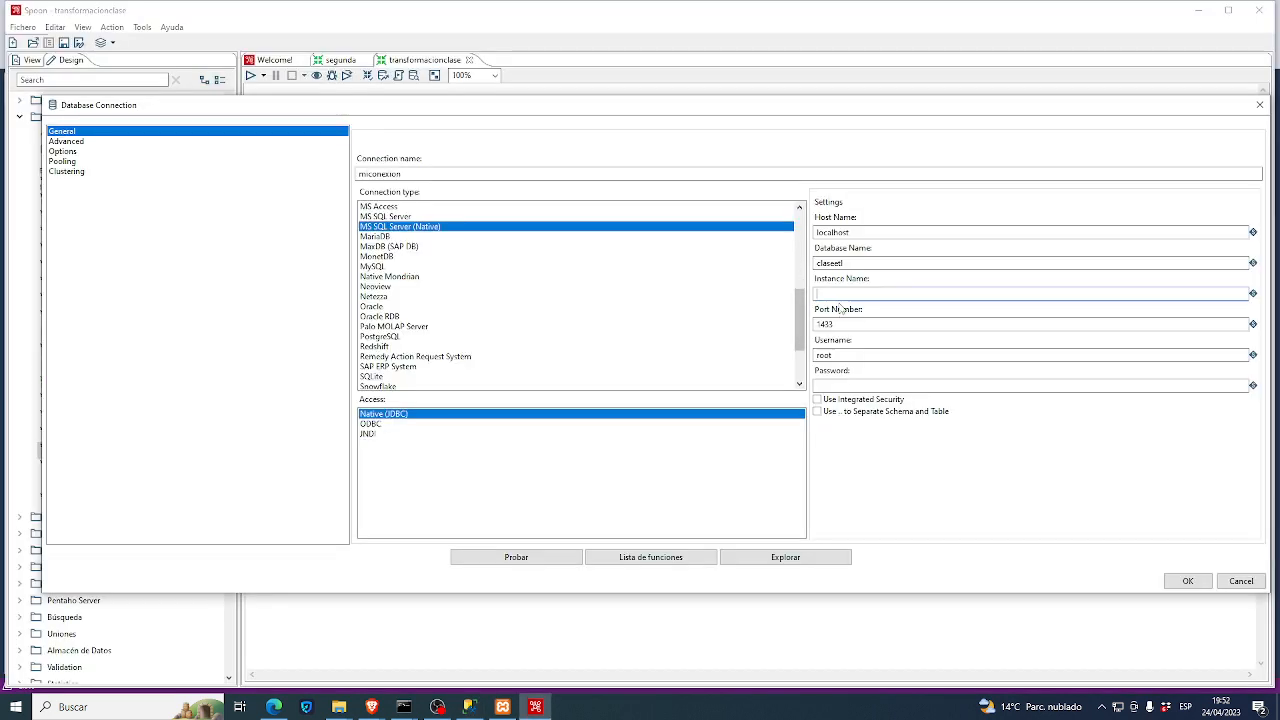
- Paste the server name as Instance Name, log in as sa with a password, test, then close without saving
type("DESKTOP-1GCOOU1")
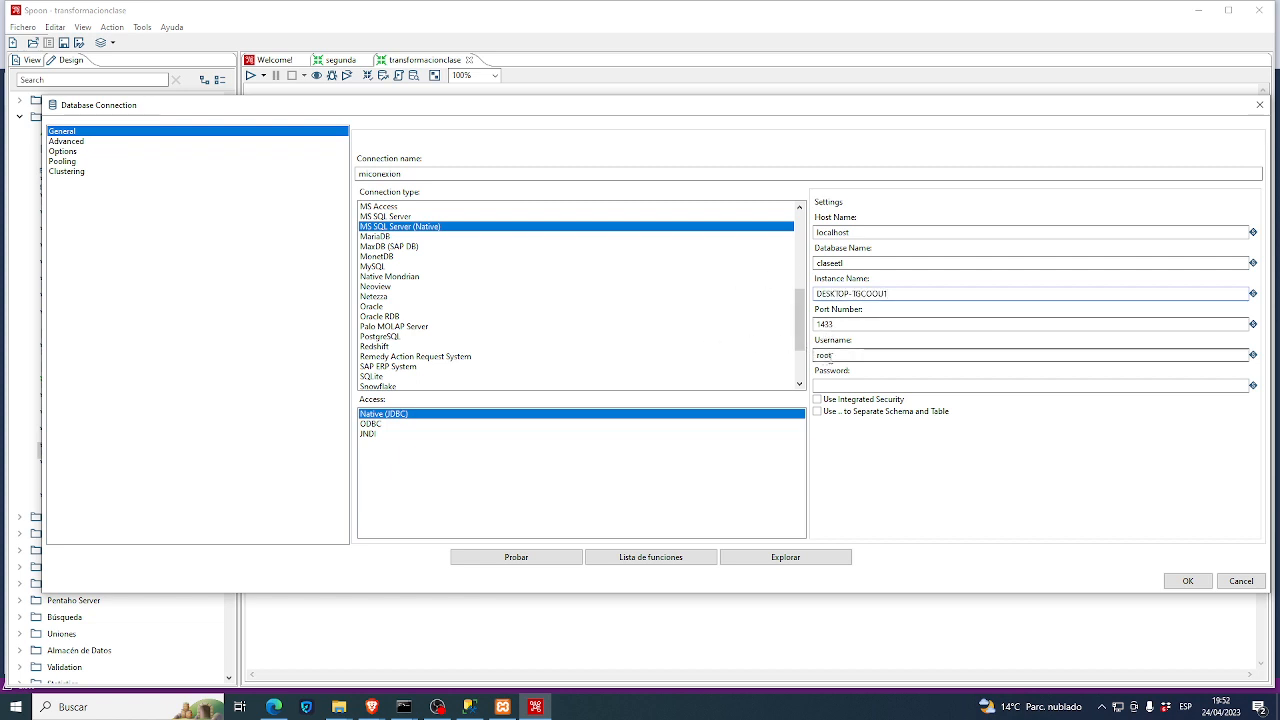
double_click(851, 355)
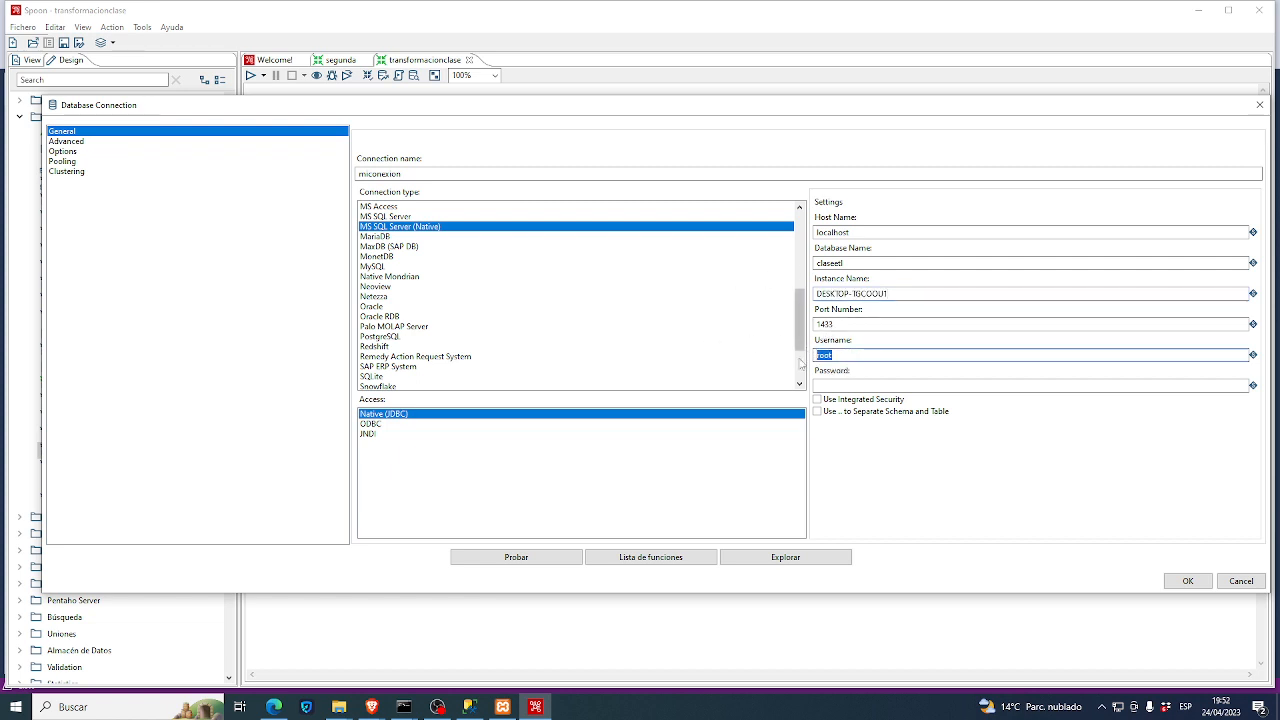
type("sa")
key("Tab")
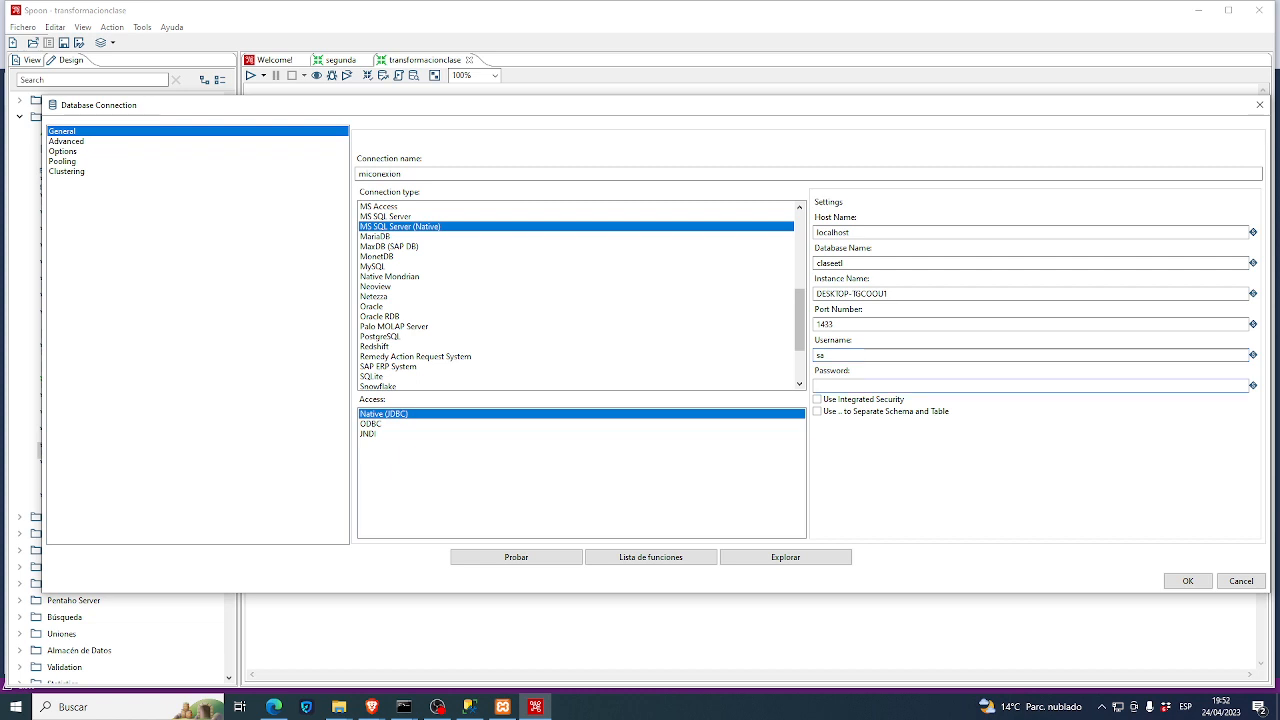
type("1234")
left_click(536, 562)
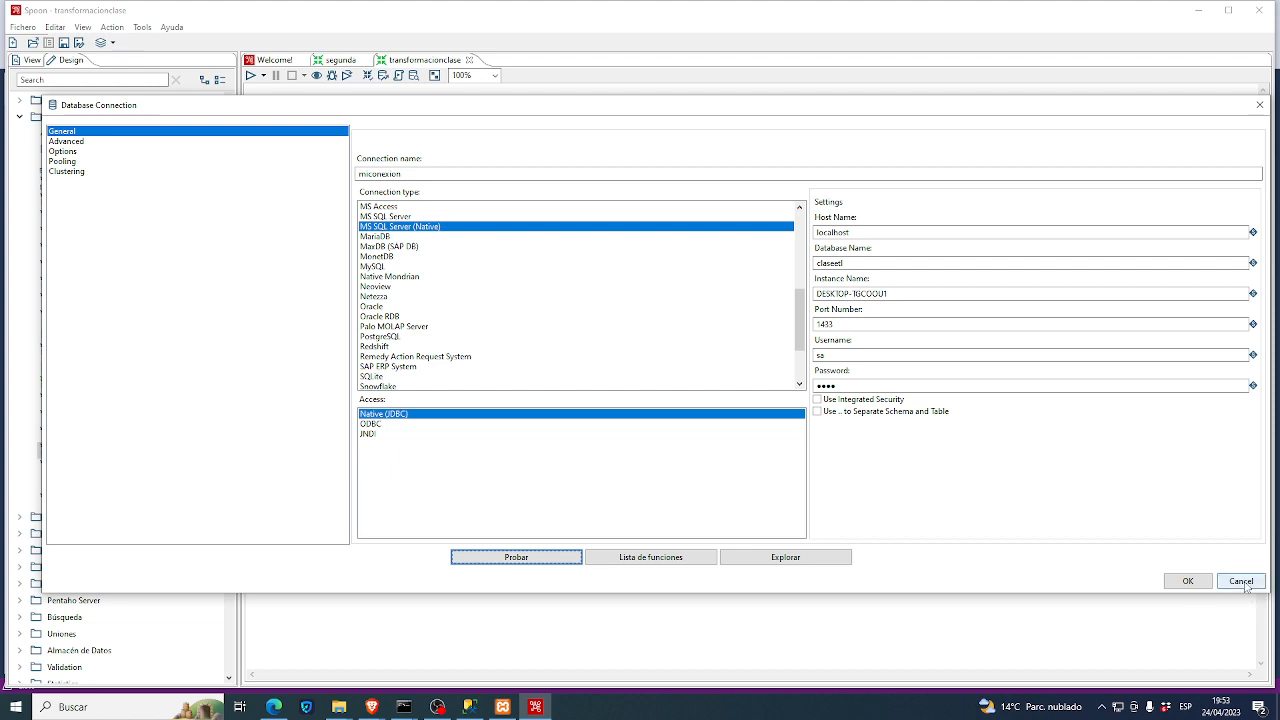
left_click(1259, 106)
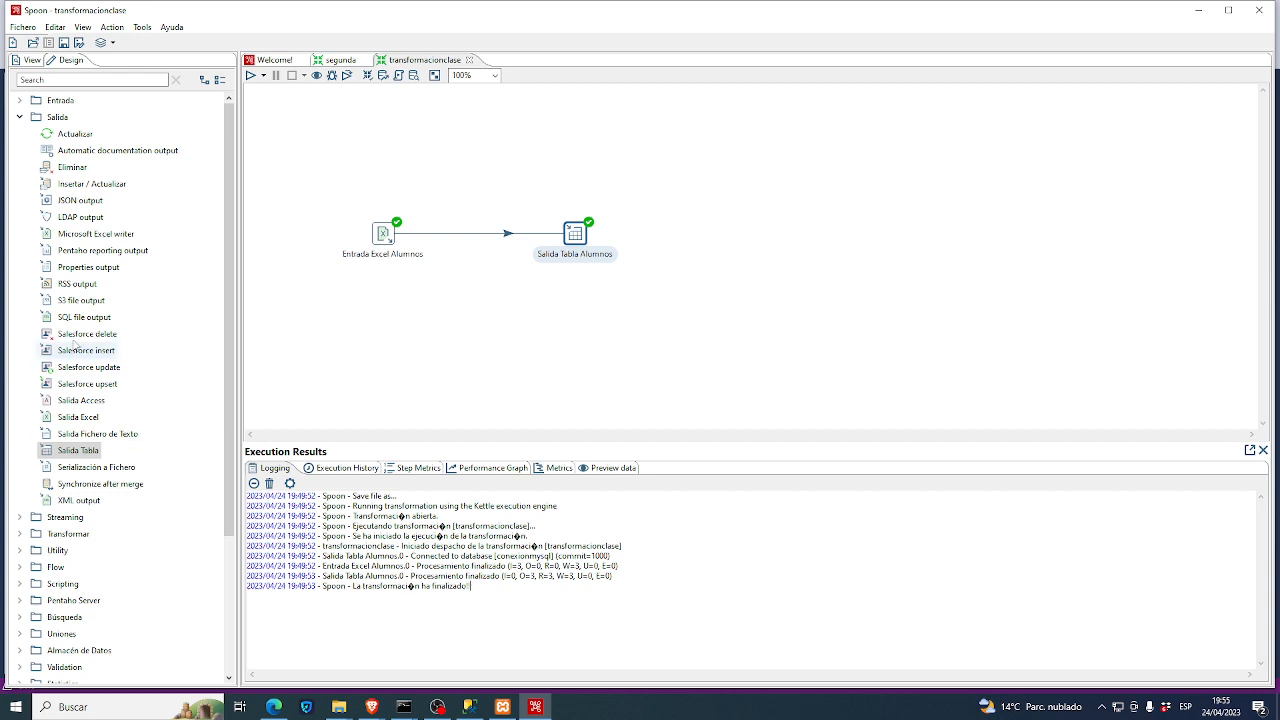
double_click(589, 238)
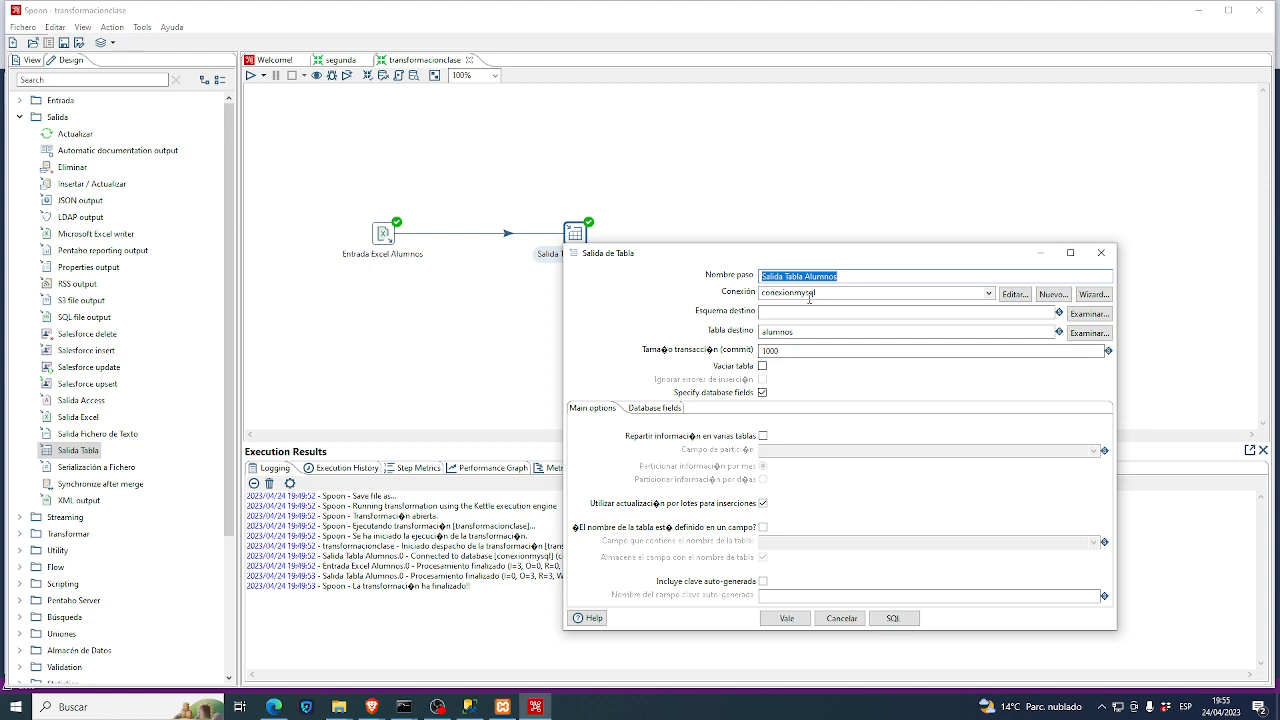
left_click(1101, 252)
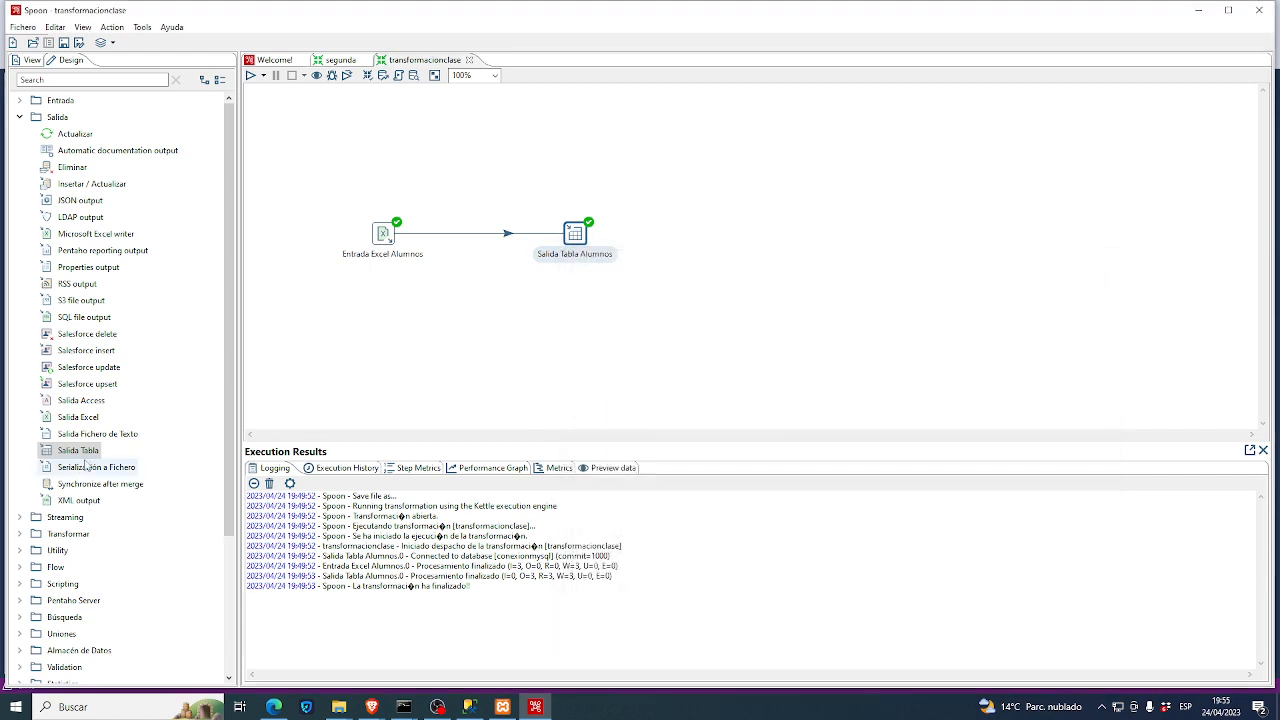